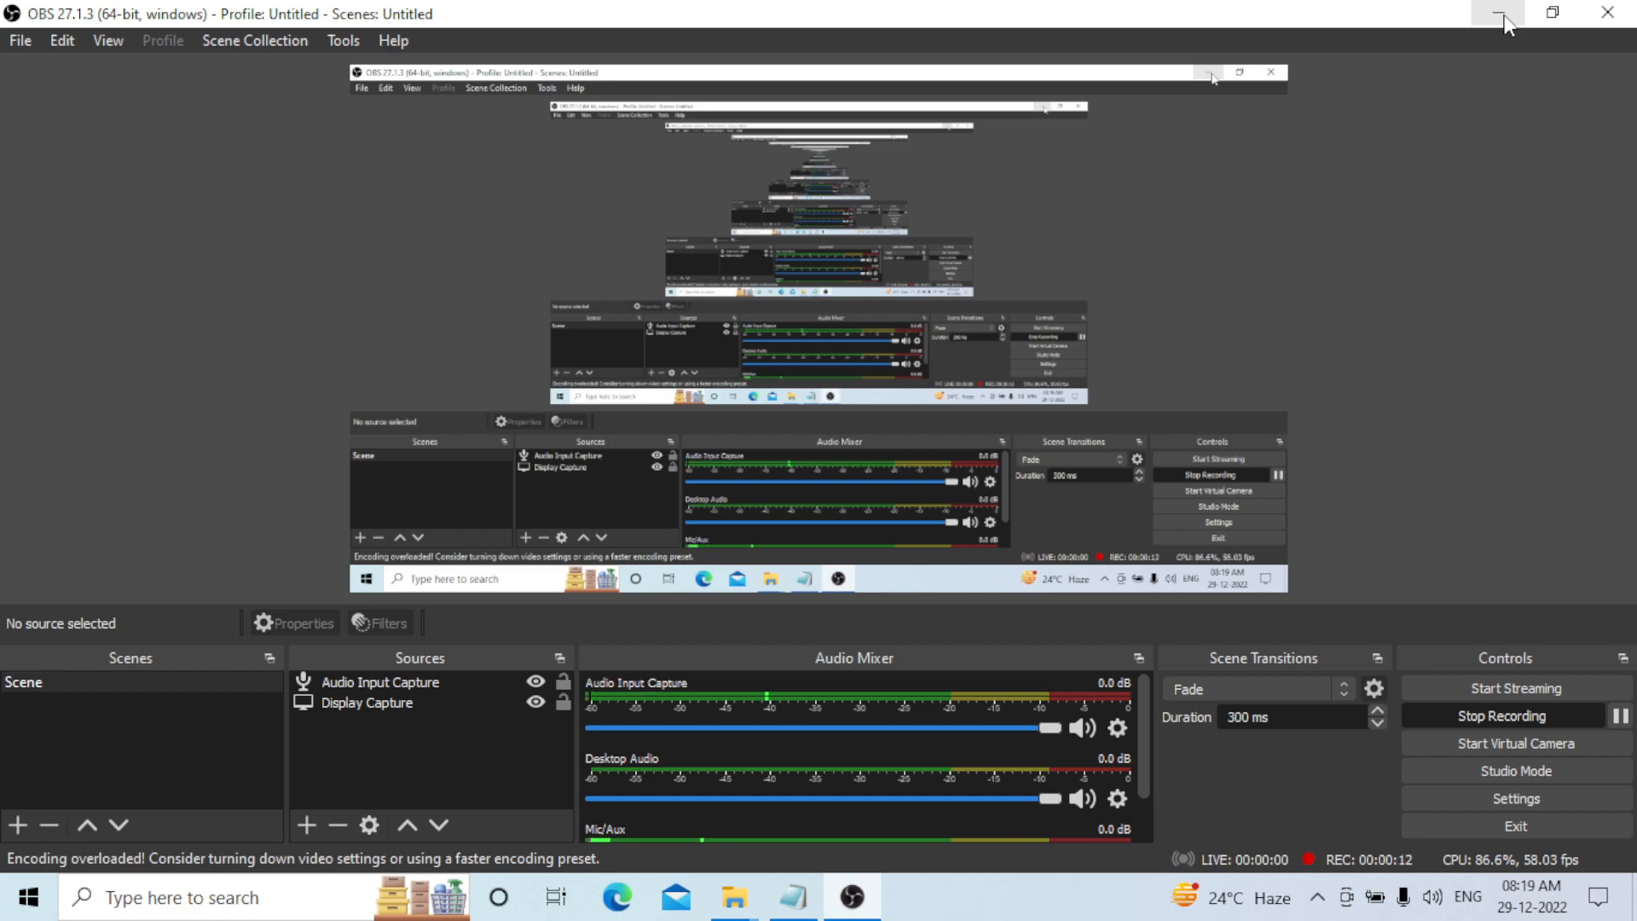
- Minimize OBS and switch to the Config notes in Notepad, maximizing the window
{"action": "left_click", "coordinate": [1498, 15]}
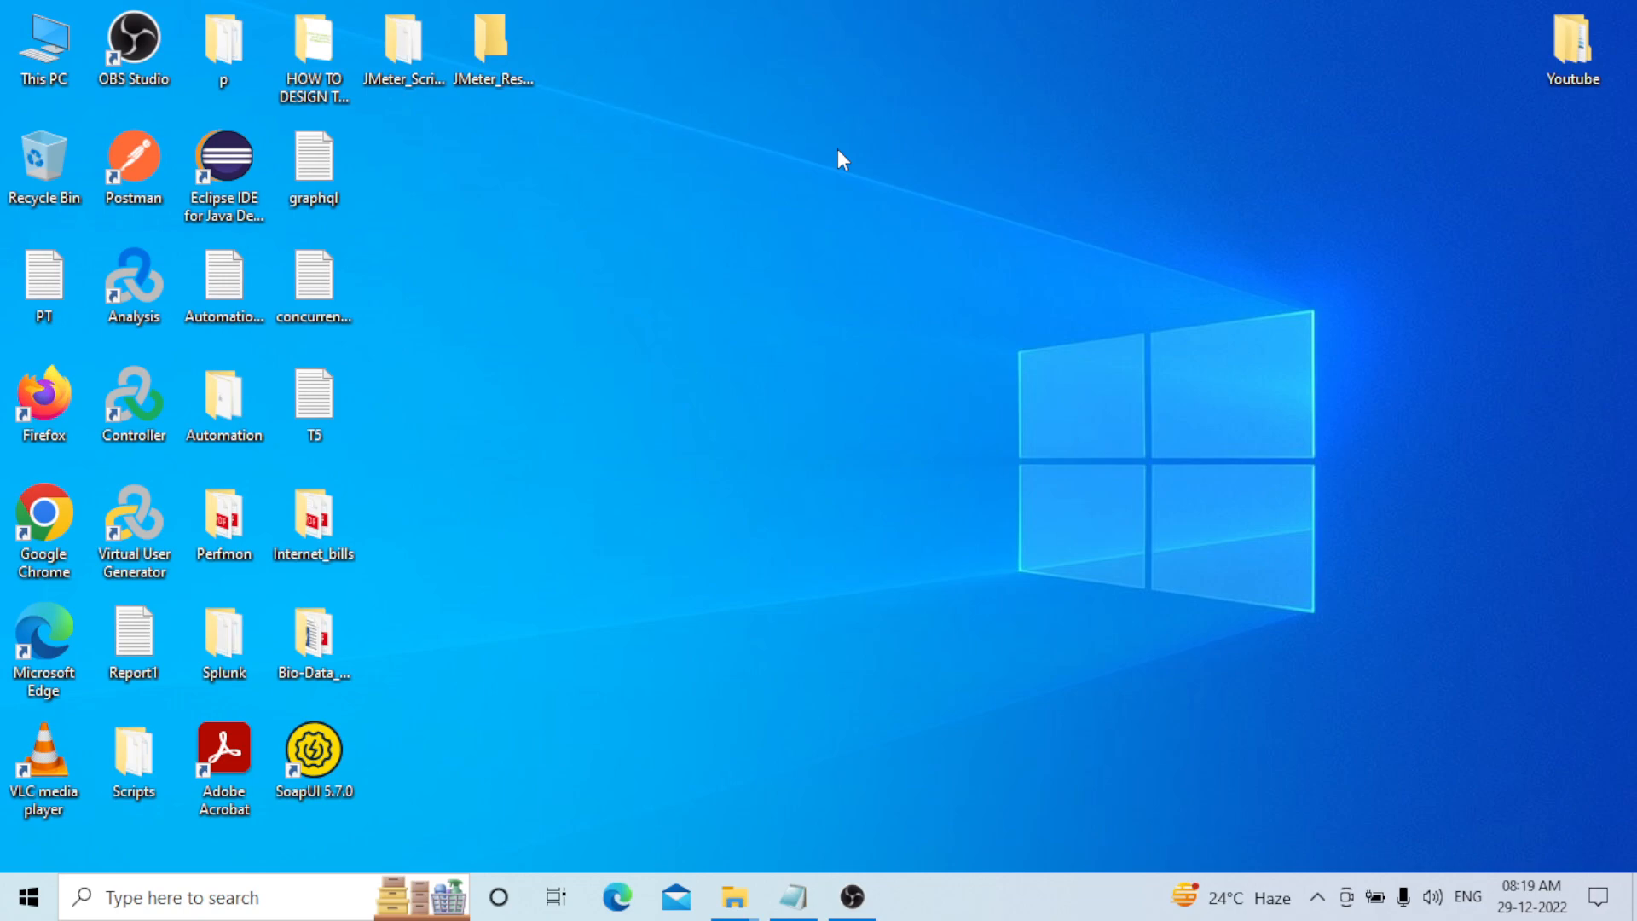
{"action": "left_click", "coordinate": [793, 897]}
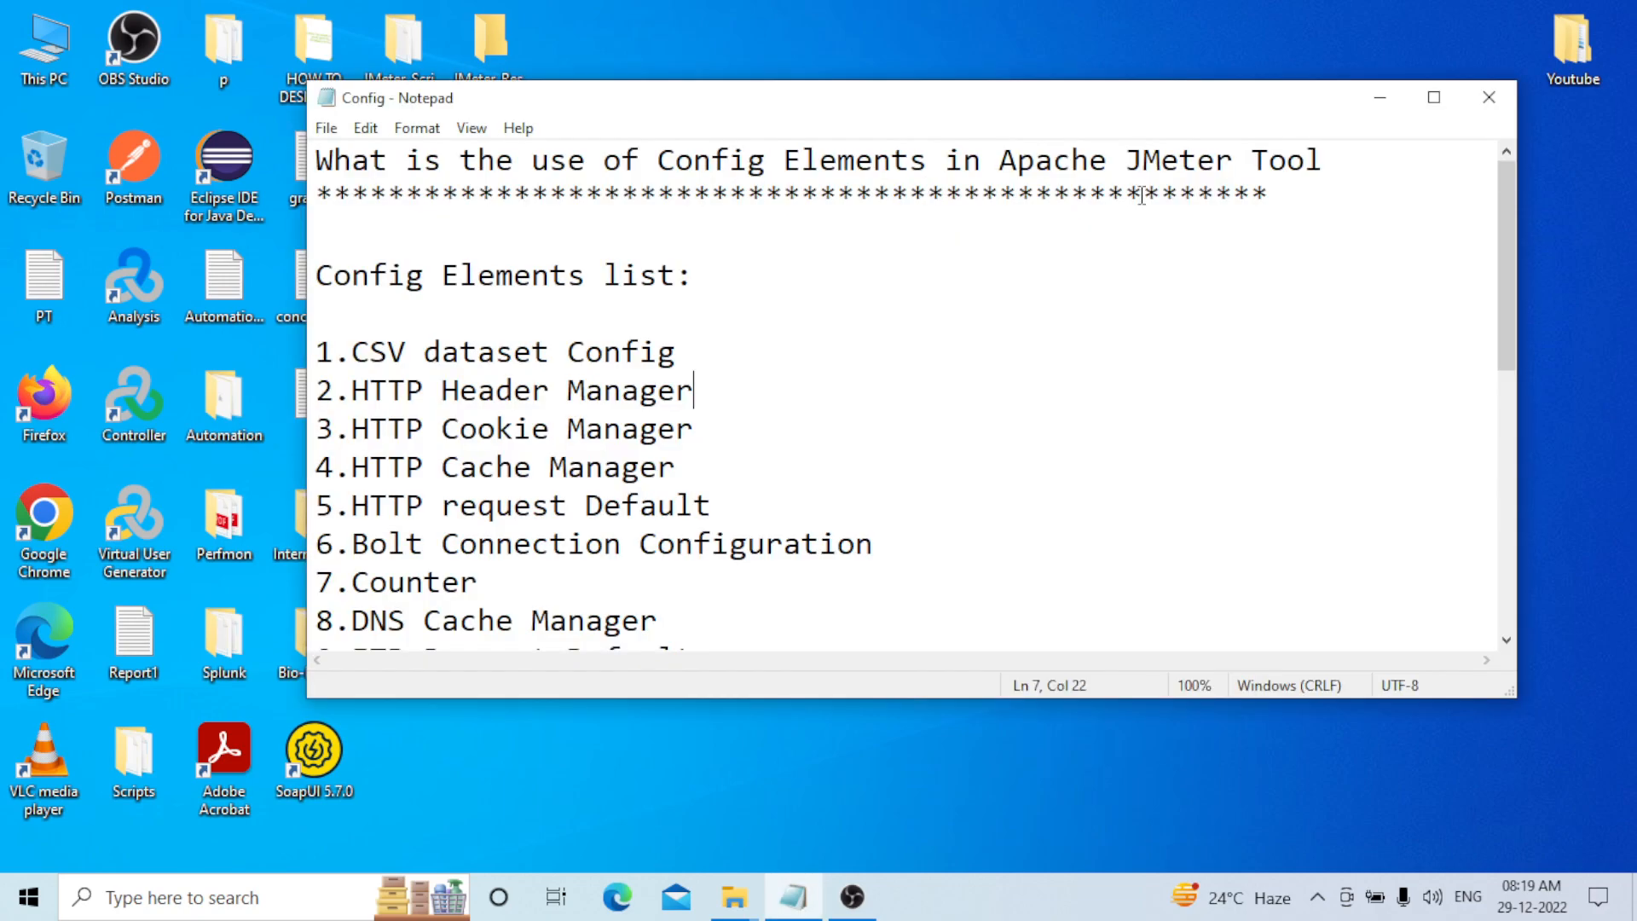
{"action": "left_click", "coordinate": [1435, 99]}
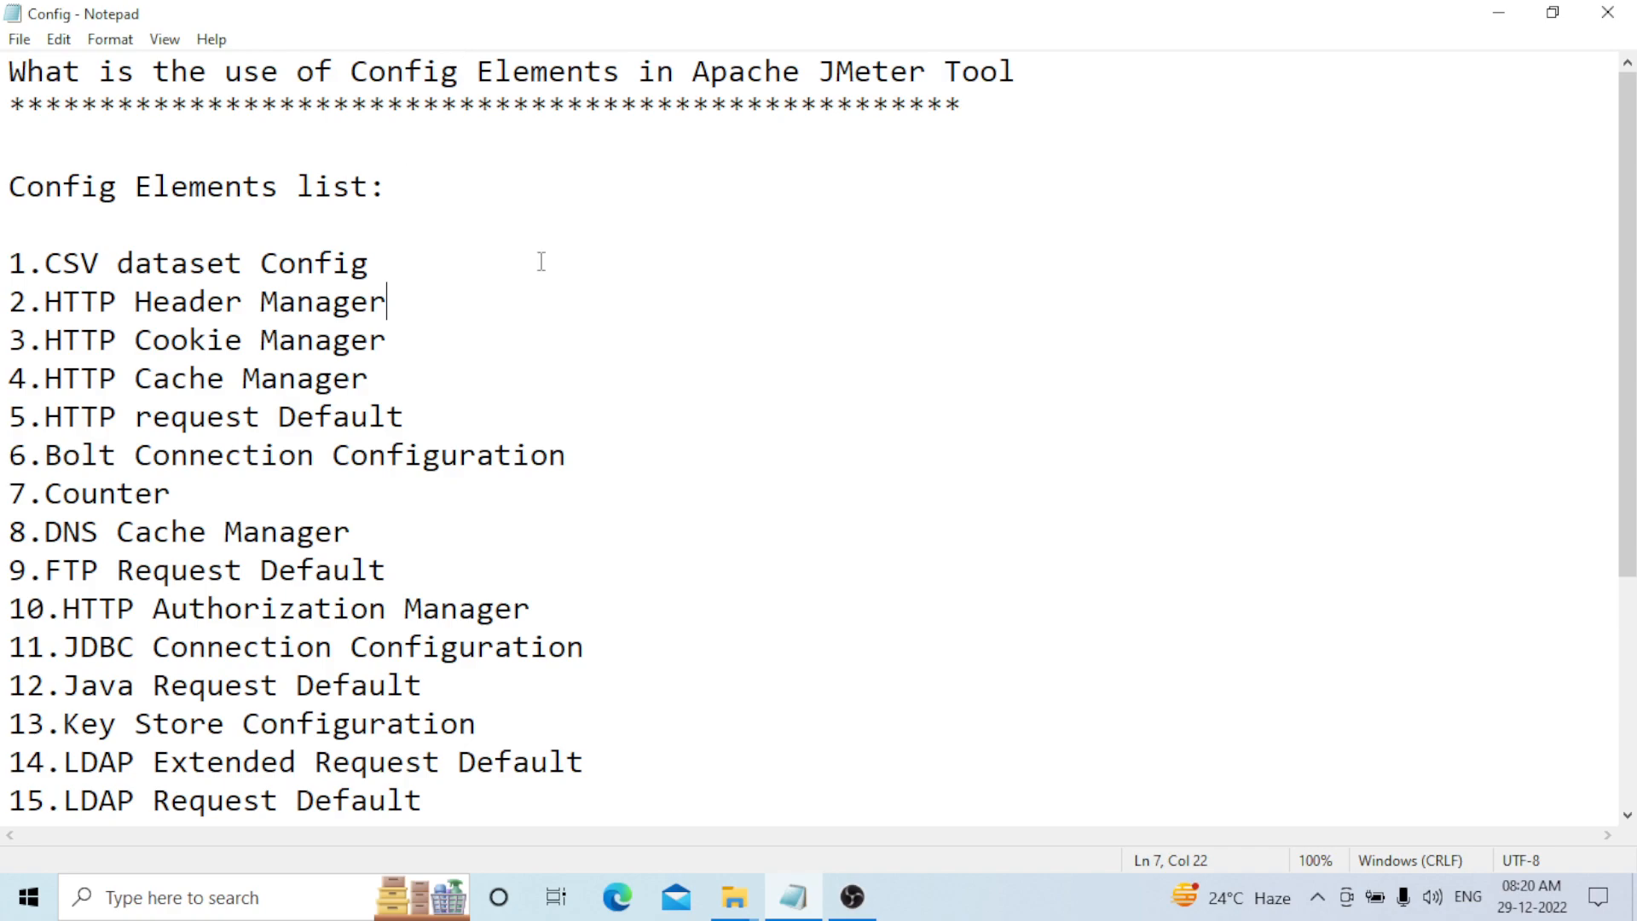
- Read through the Config Elements list and highlight the HTTP Cache Manager entry
{"action": "scroll", "coordinate": [512, 263], "scroll_direction": "down", "scroll_amount": 1}
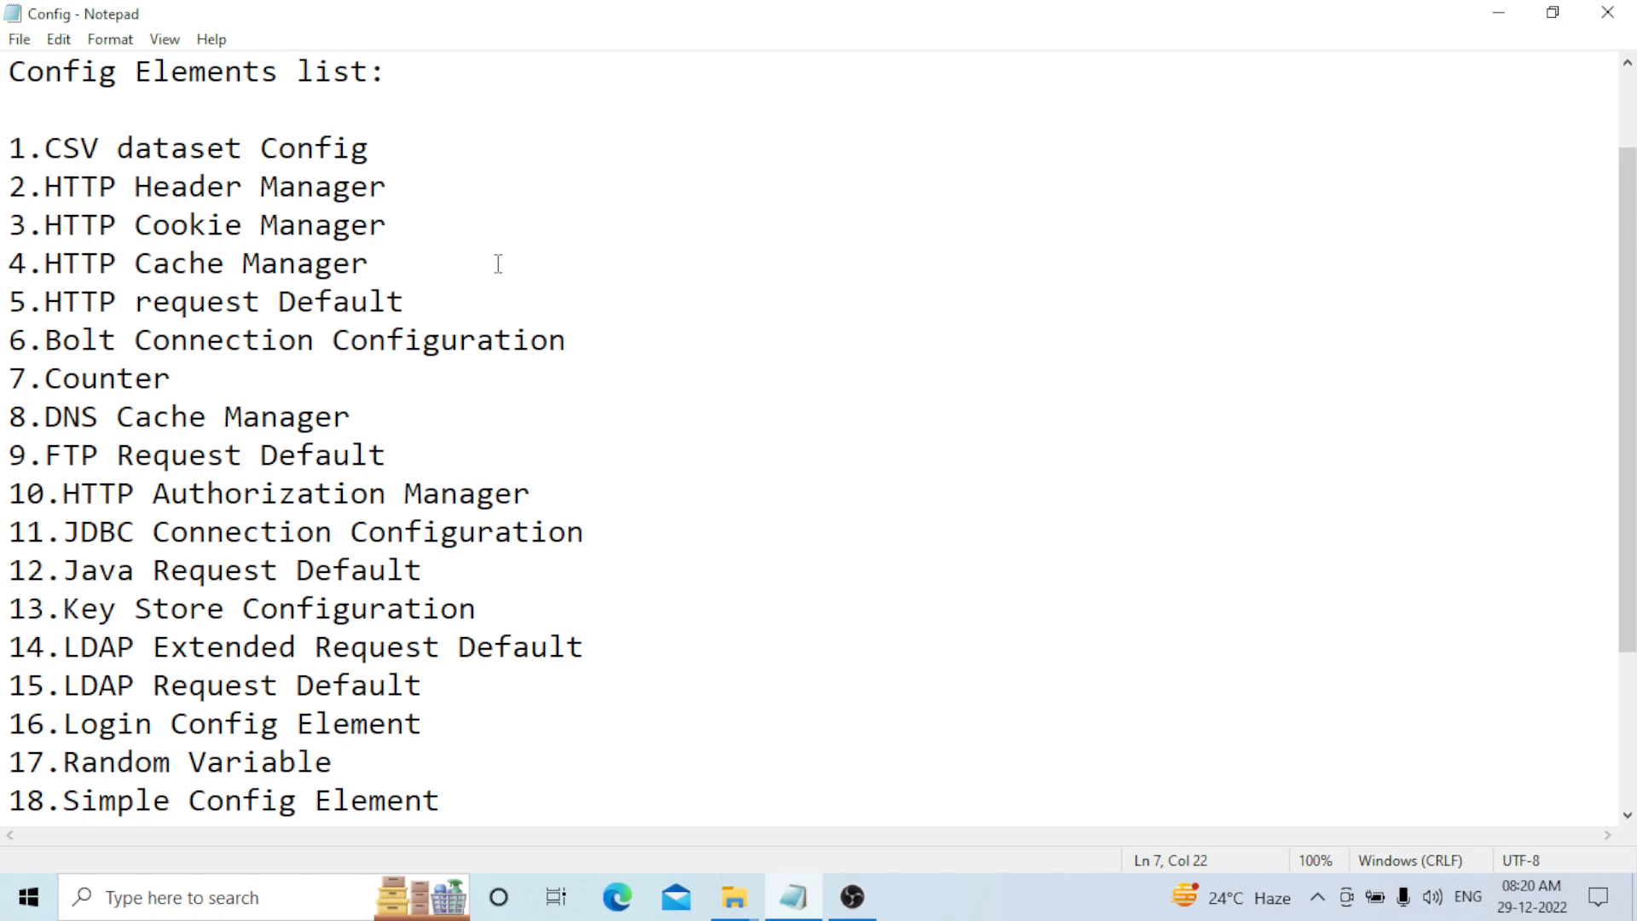
{"action": "scroll", "coordinate": [498, 263], "scroll_direction": "down", "scroll_amount": 1}
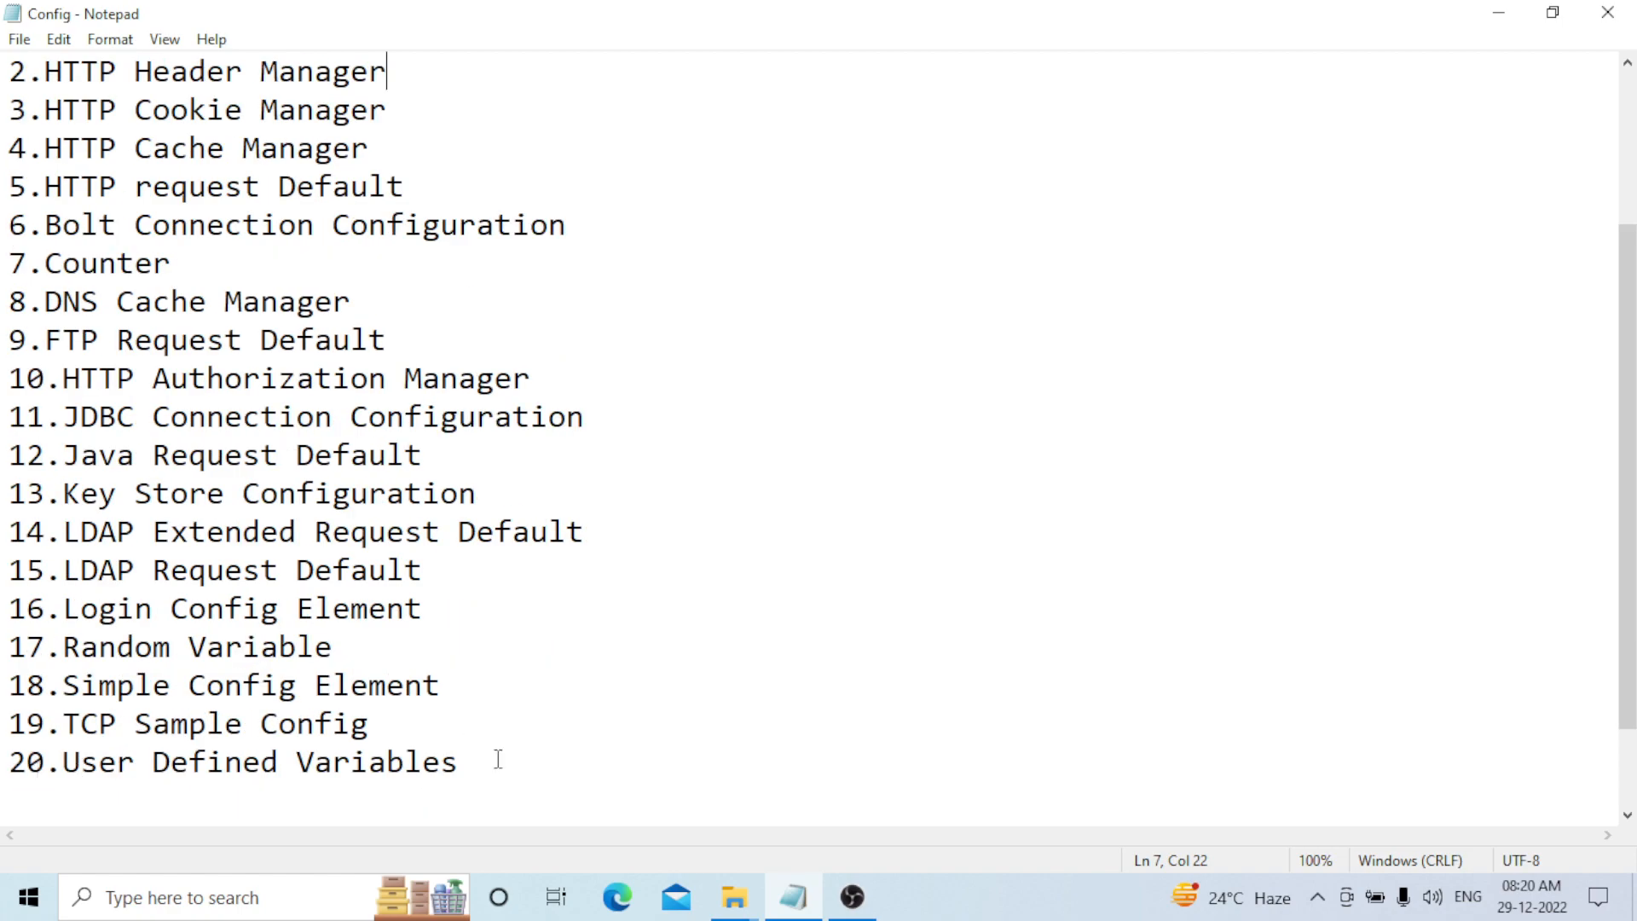
{"action": "scroll", "coordinate": [498, 759], "scroll_direction": "up", "scroll_amount": 2}
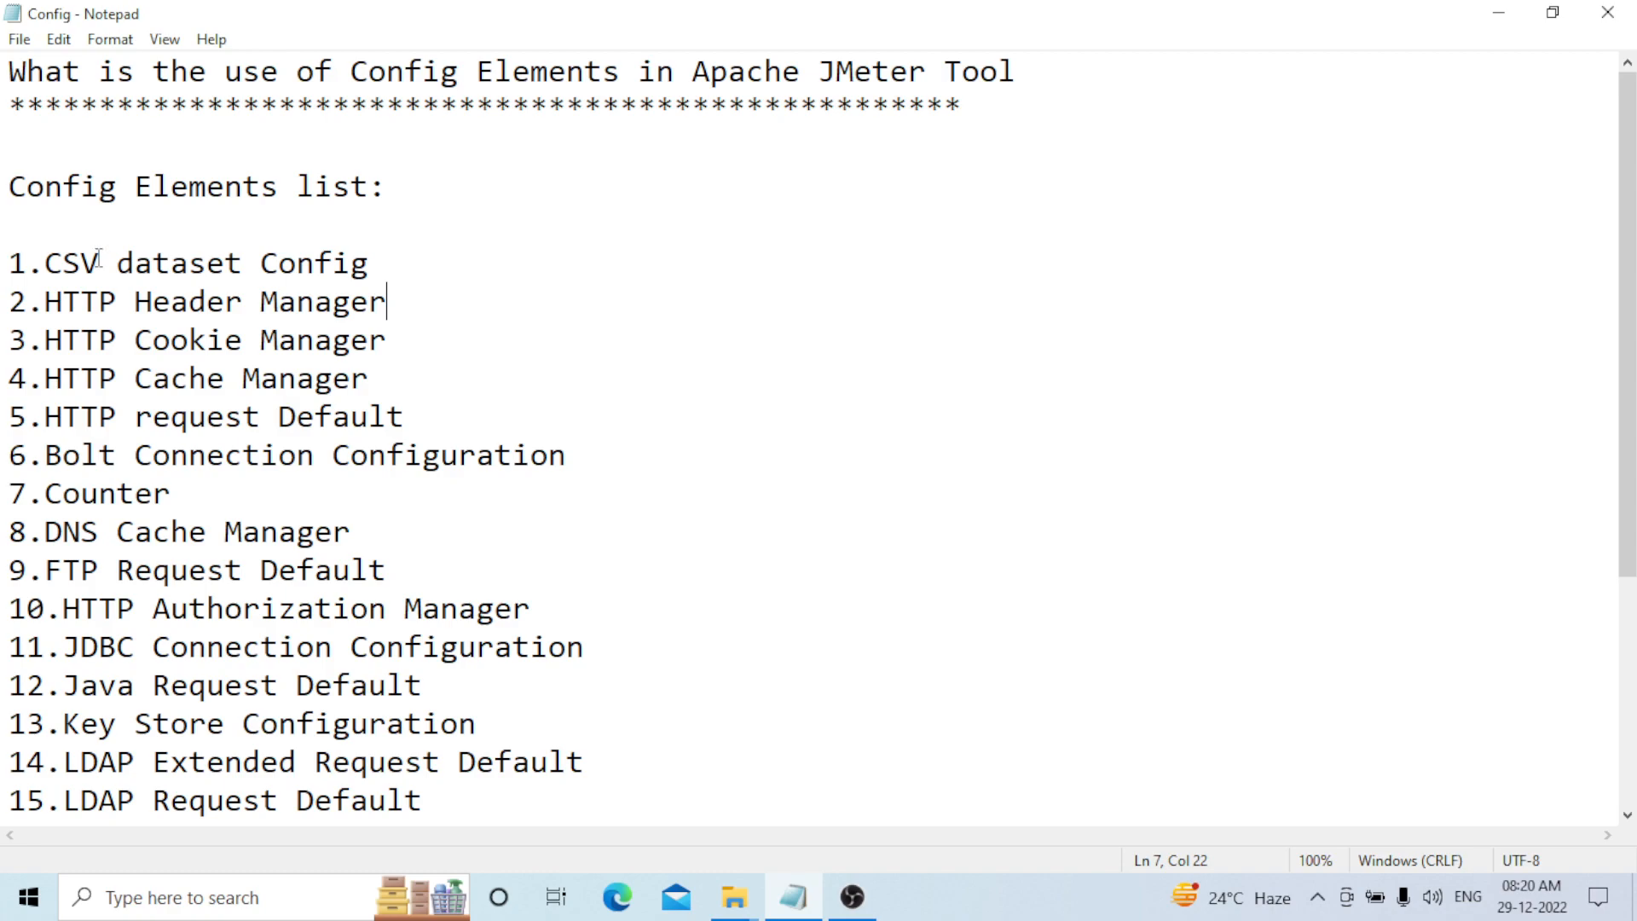
{"action": "left_click", "coordinate": [377, 263]}
{"action": "left_click_drag", "start_coordinate": [368, 376], "coordinate": [48, 376]}
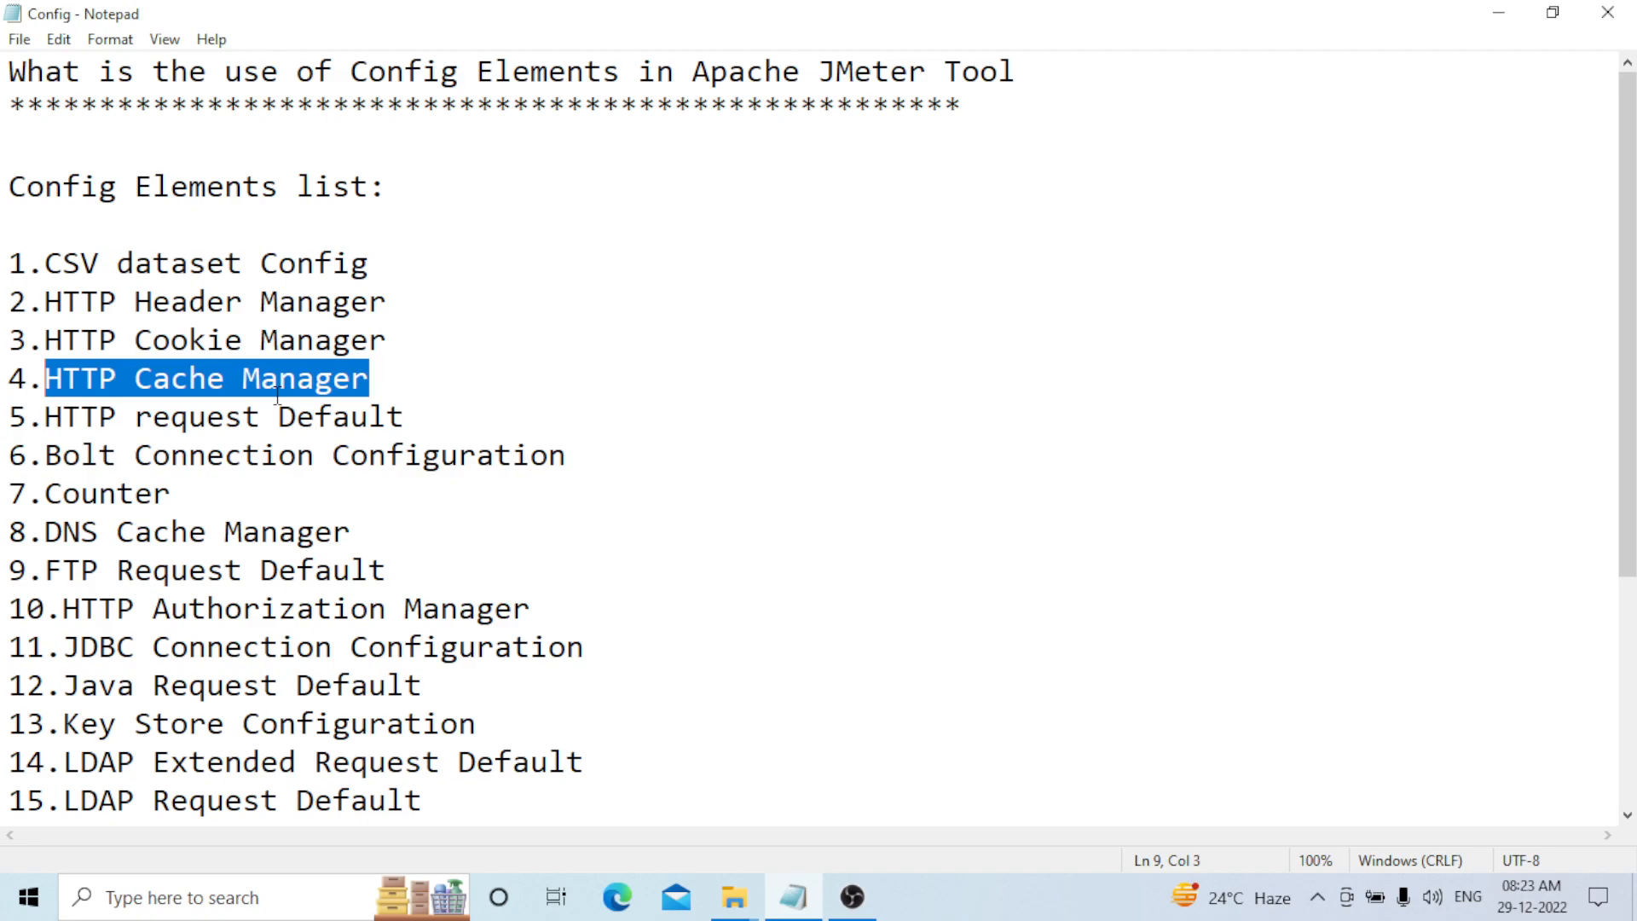
- Review the HTTP request Default entry and the Config Elements heading by highlighting their text
{"action": "left_click", "coordinate": [416, 417]}
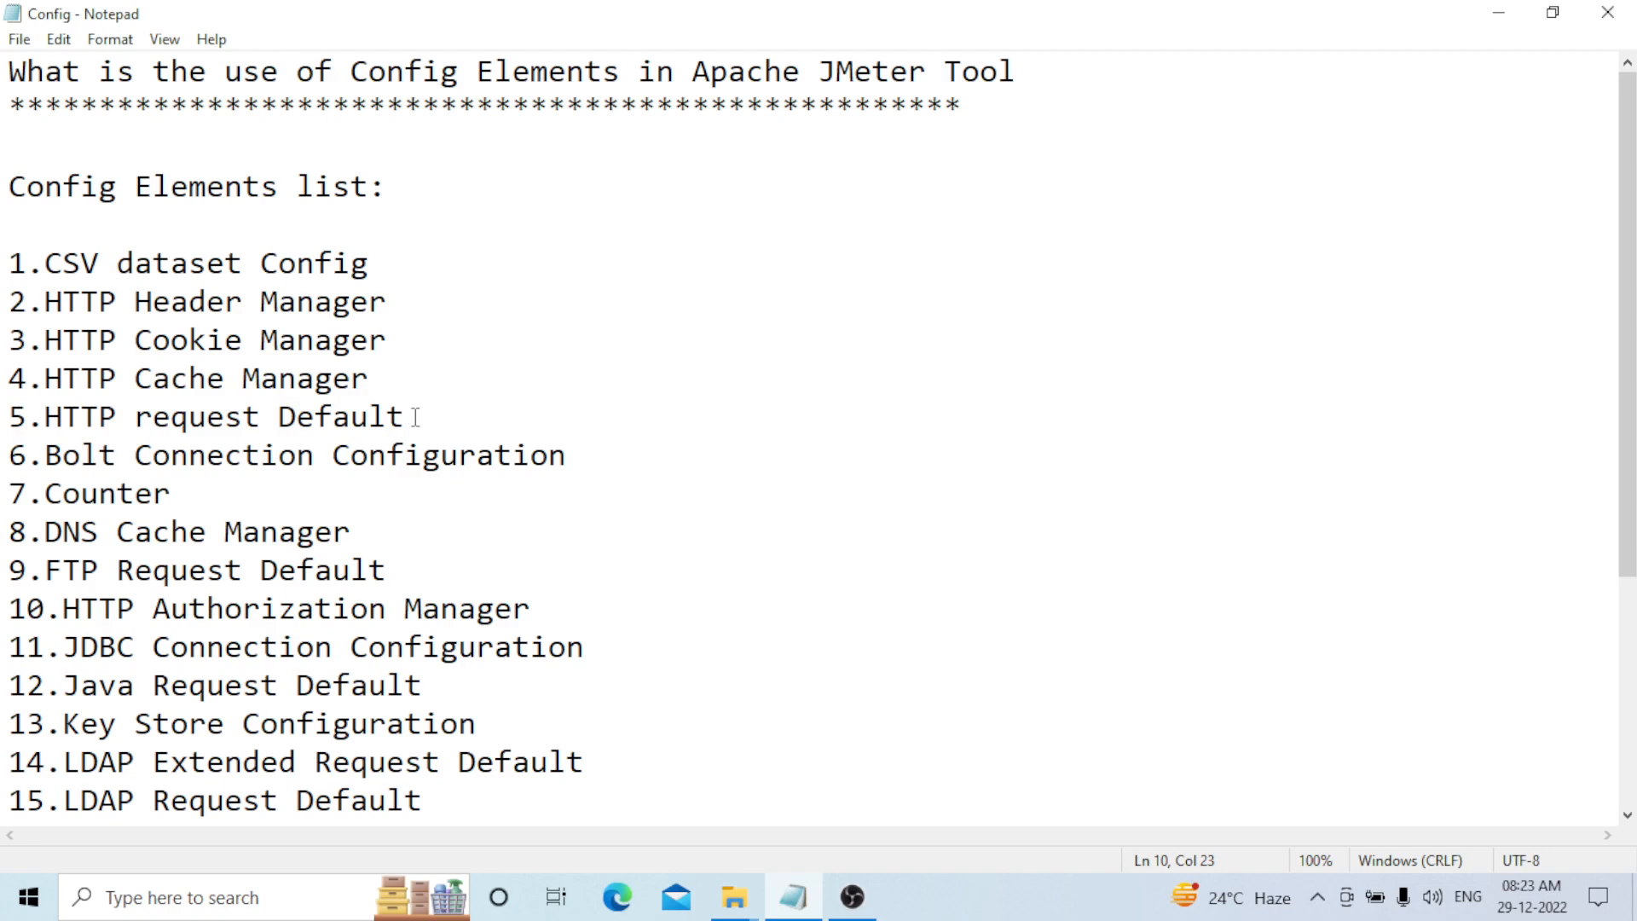
{"action": "left_click_drag", "start_coordinate": [416, 417], "coordinate": [281, 417]}
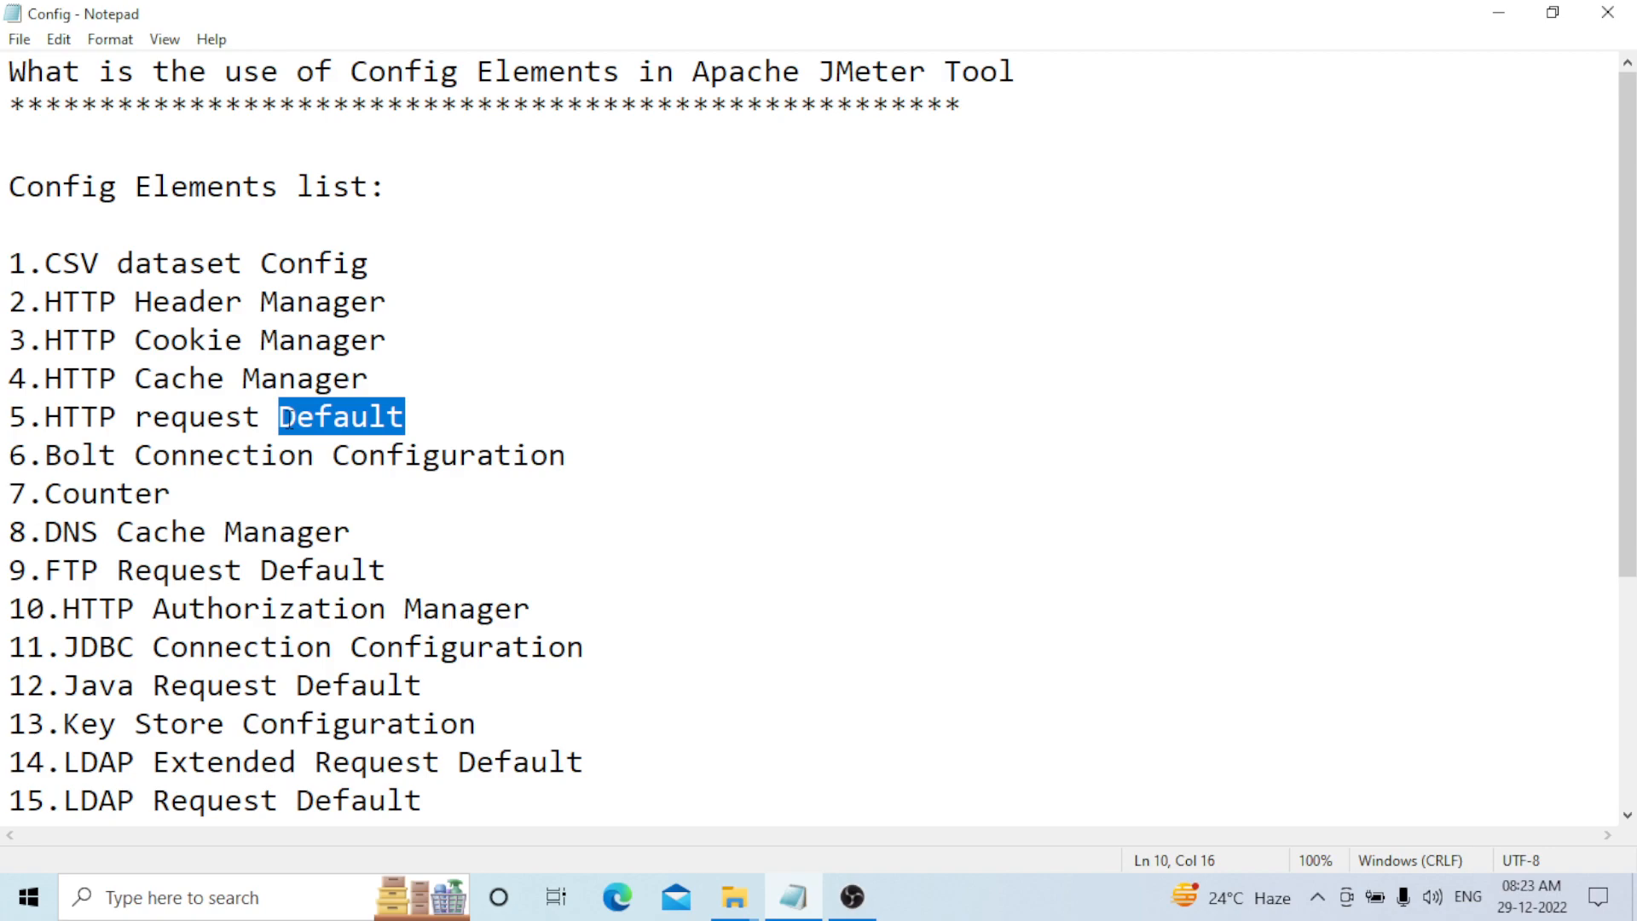
{"action": "left_click", "coordinate": [421, 415]}
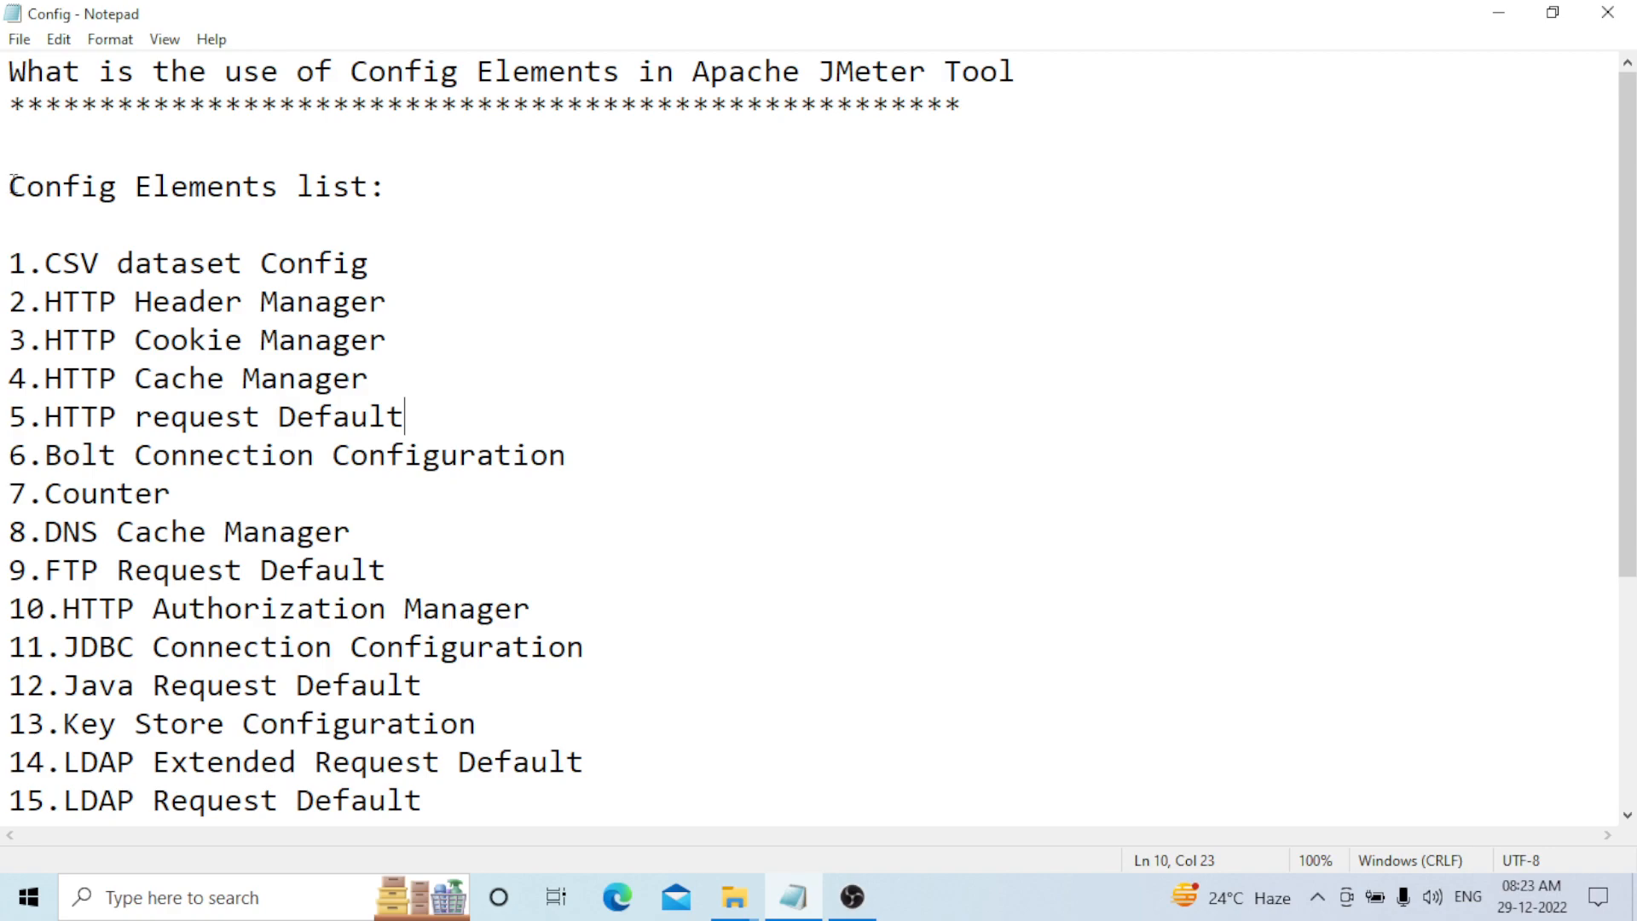
{"action": "left_click_drag", "start_coordinate": [13, 180], "coordinate": [280, 192]}
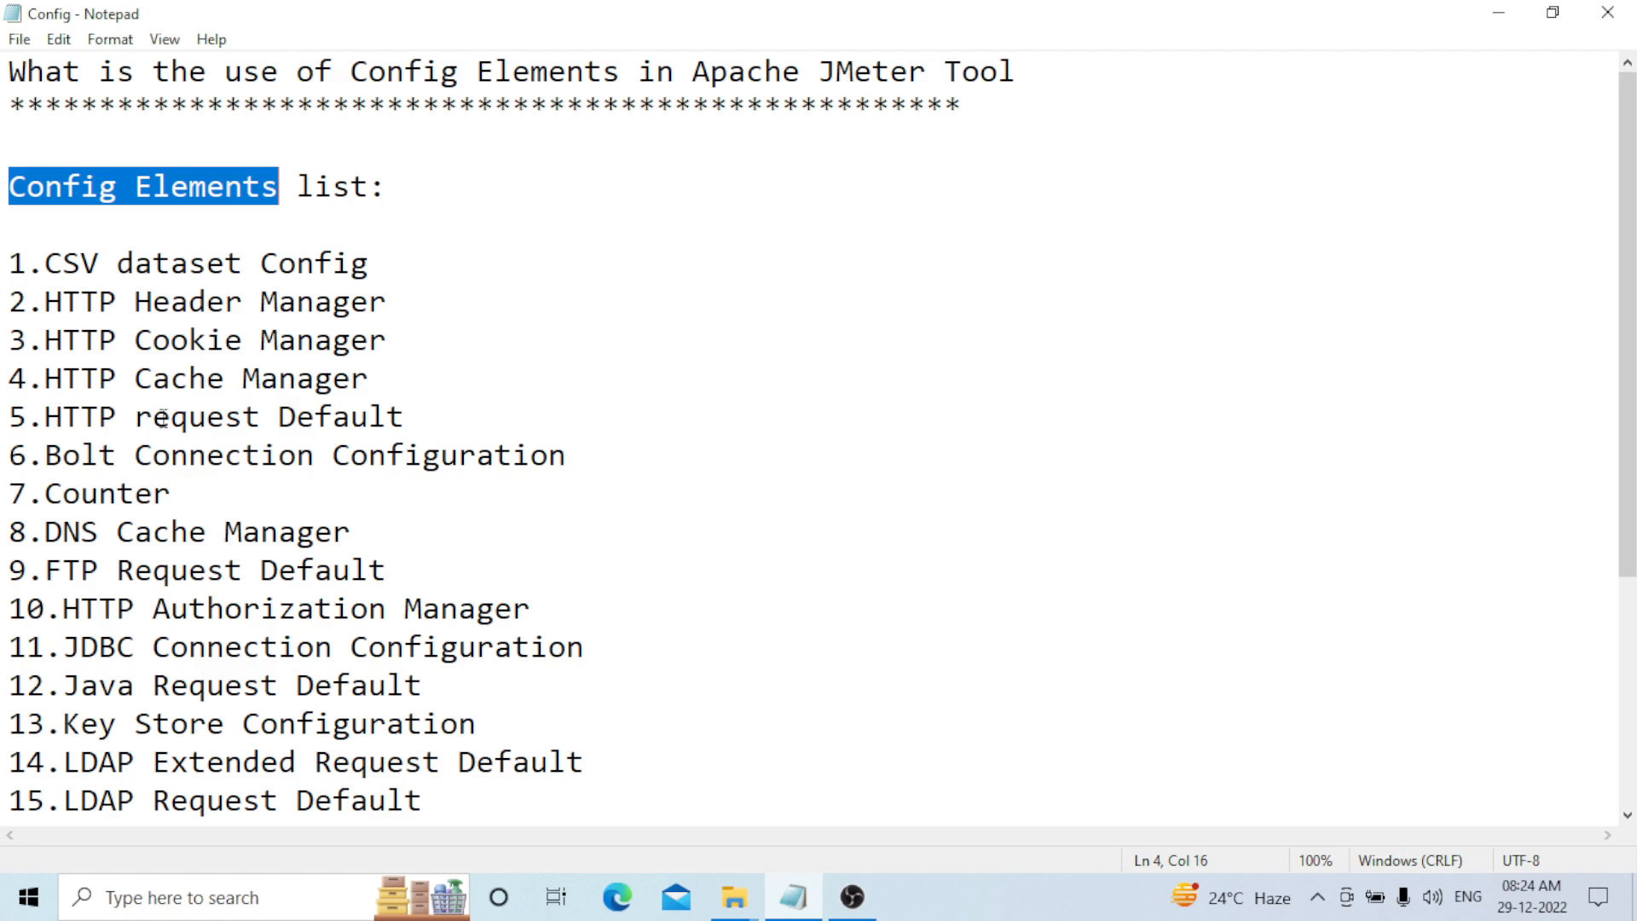
{"action": "left_click_drag", "start_coordinate": [44, 417], "coordinate": [406, 417]}
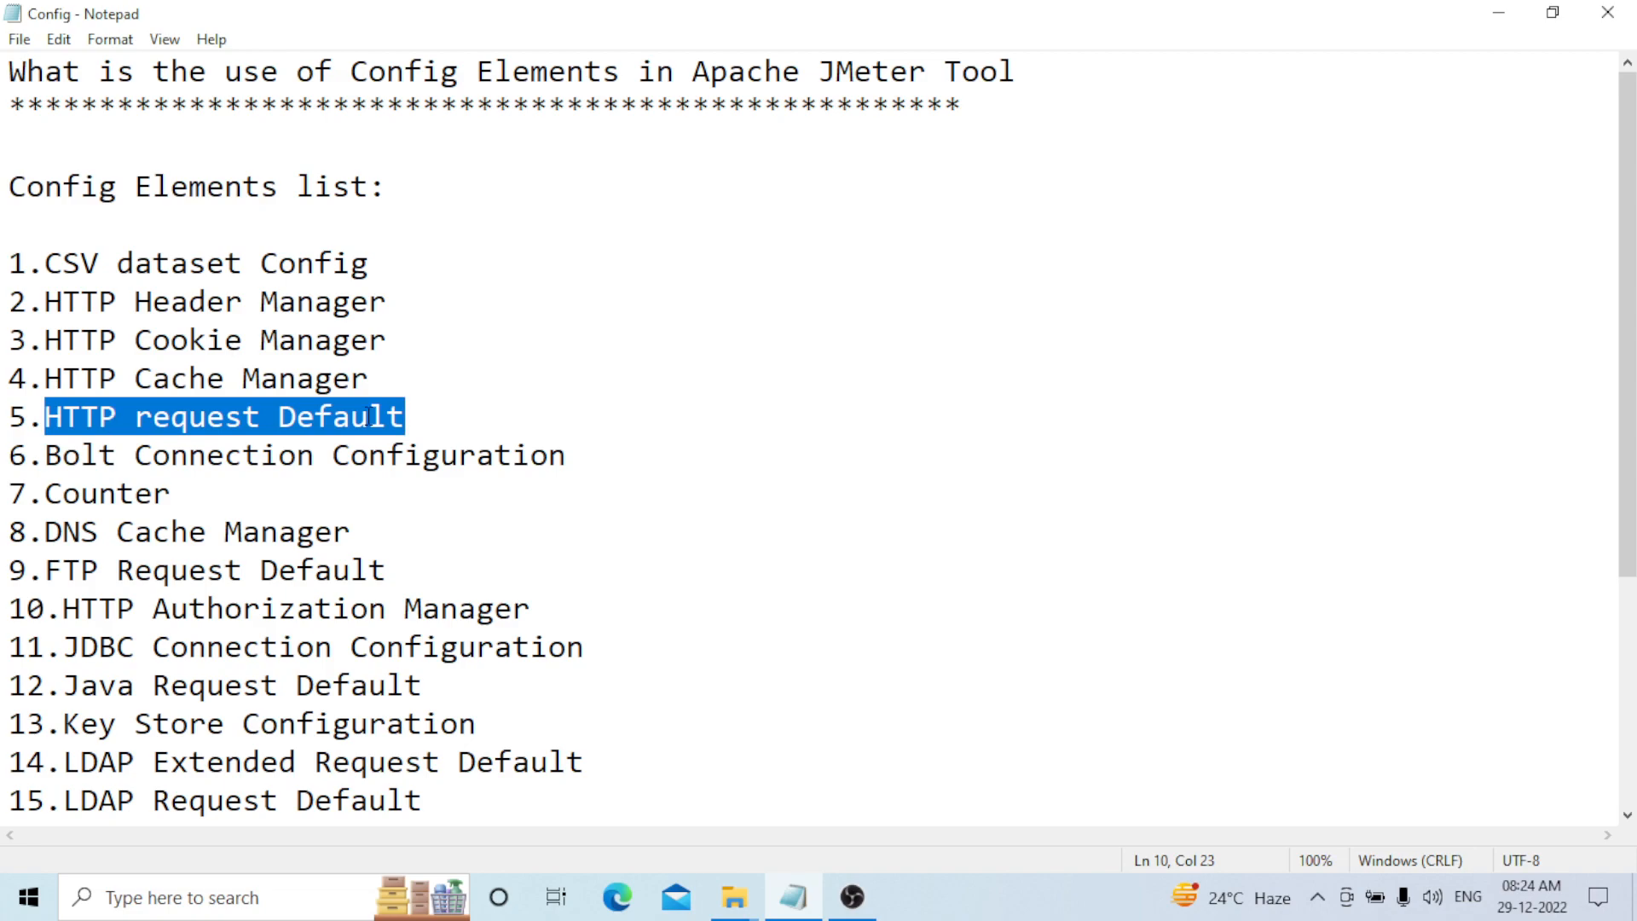
{"action": "left_click", "coordinate": [418, 413]}
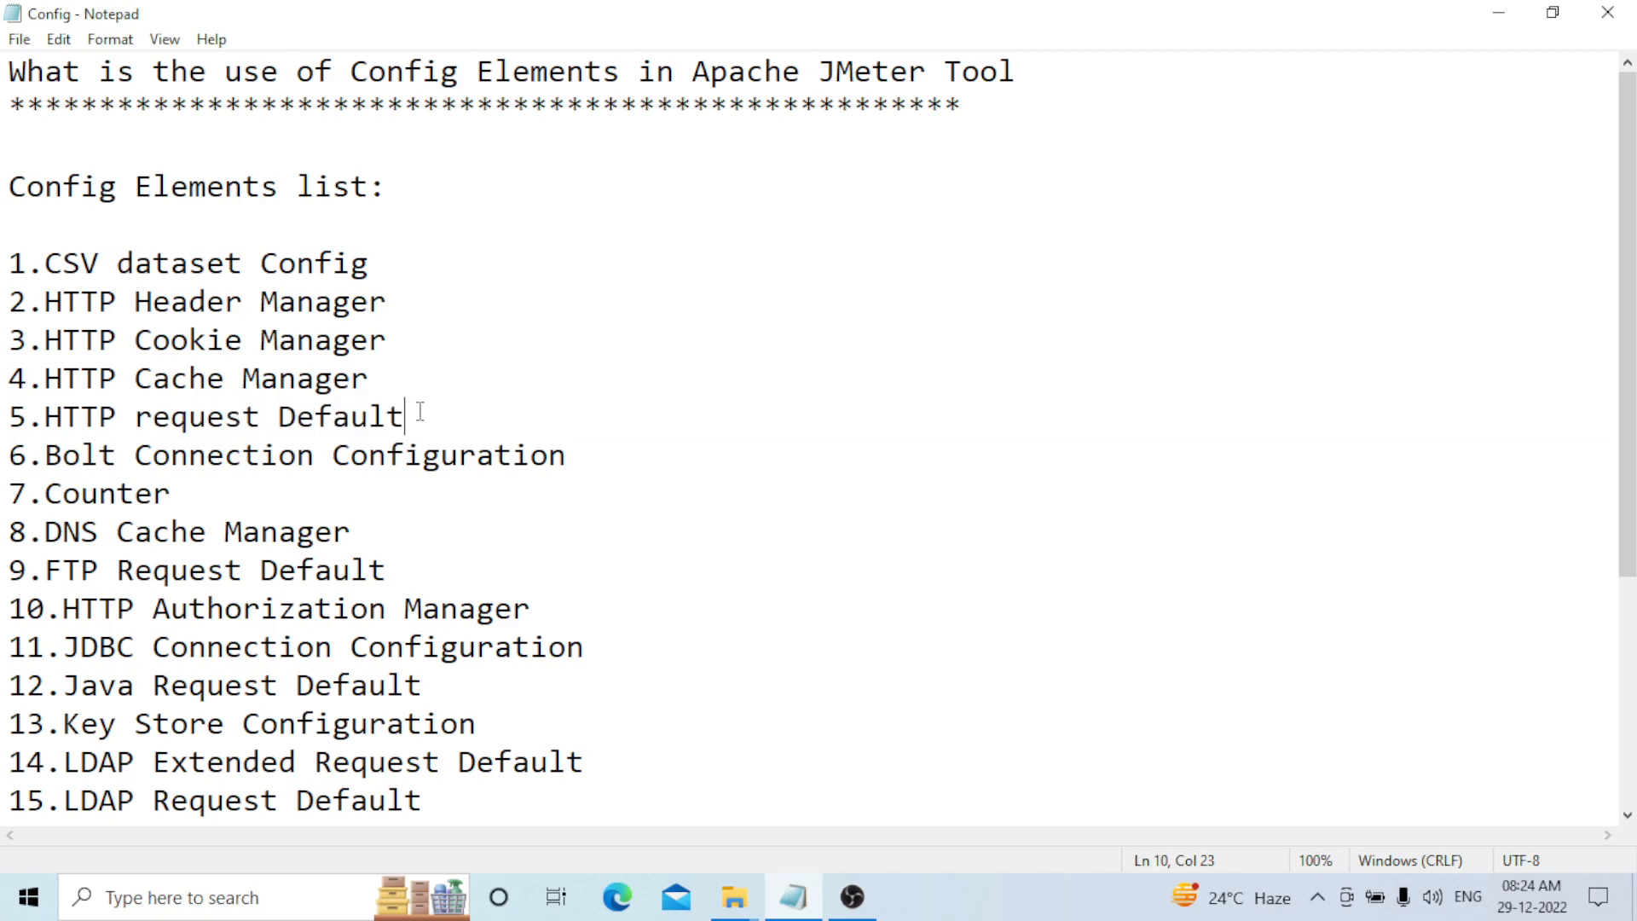
- Review the Bolt Connection Configuration and JDBC Connection Configuration entries by highlighting each one
{"action": "left_click_drag", "start_coordinate": [45, 455], "coordinate": [565, 454]}
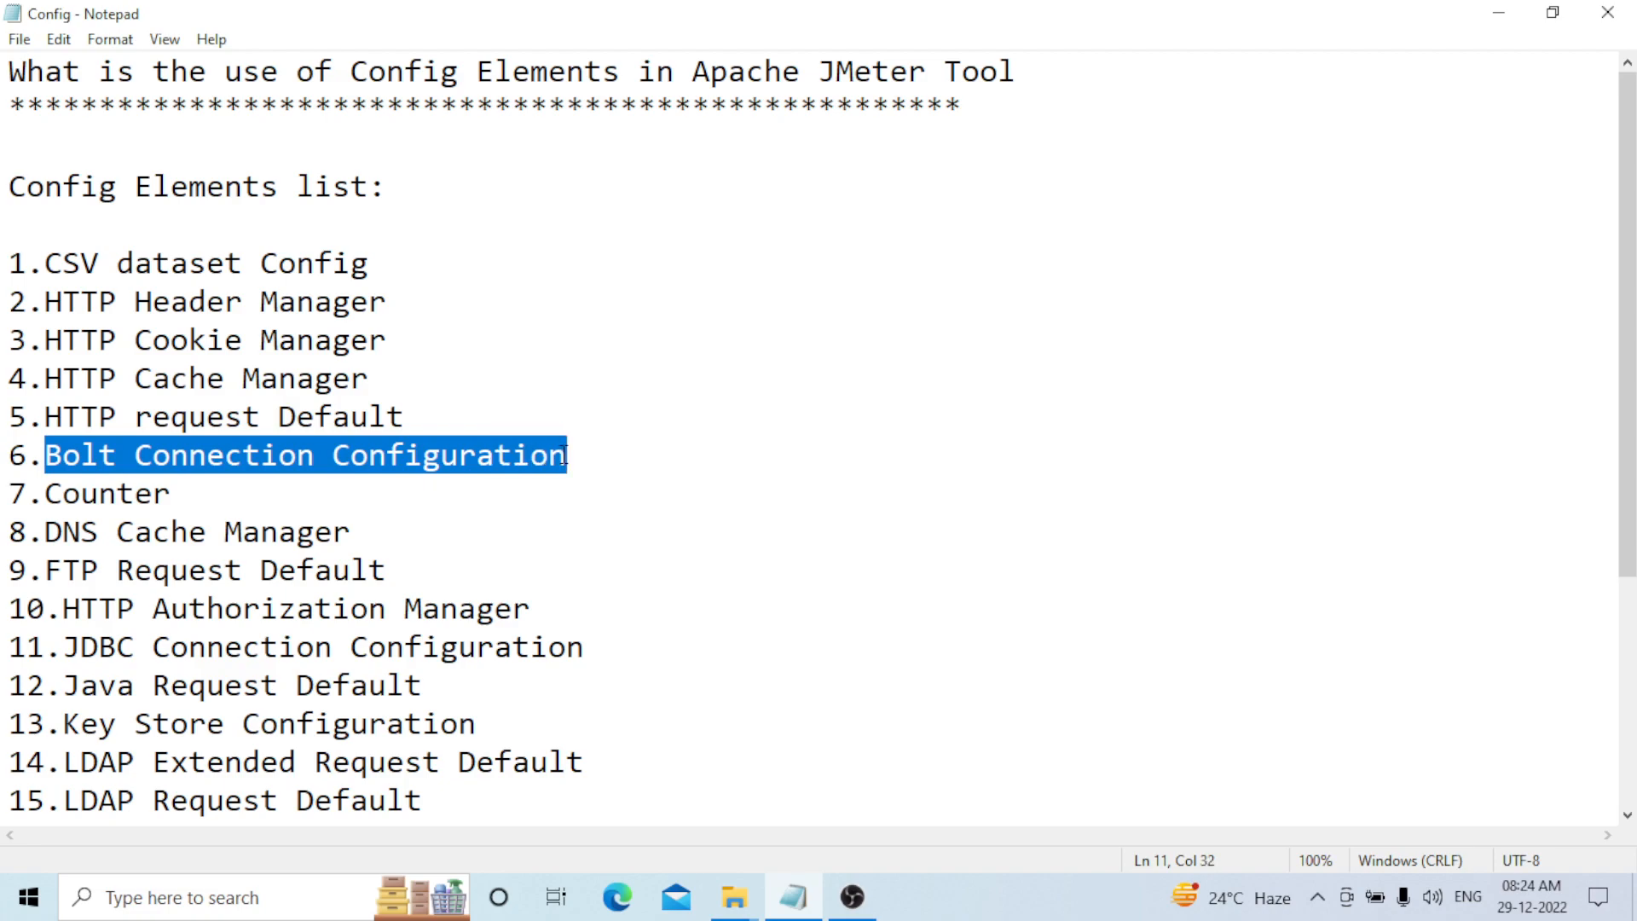
{"action": "scroll", "coordinate": [565, 454], "scroll_direction": "down", "scroll_amount": 2}
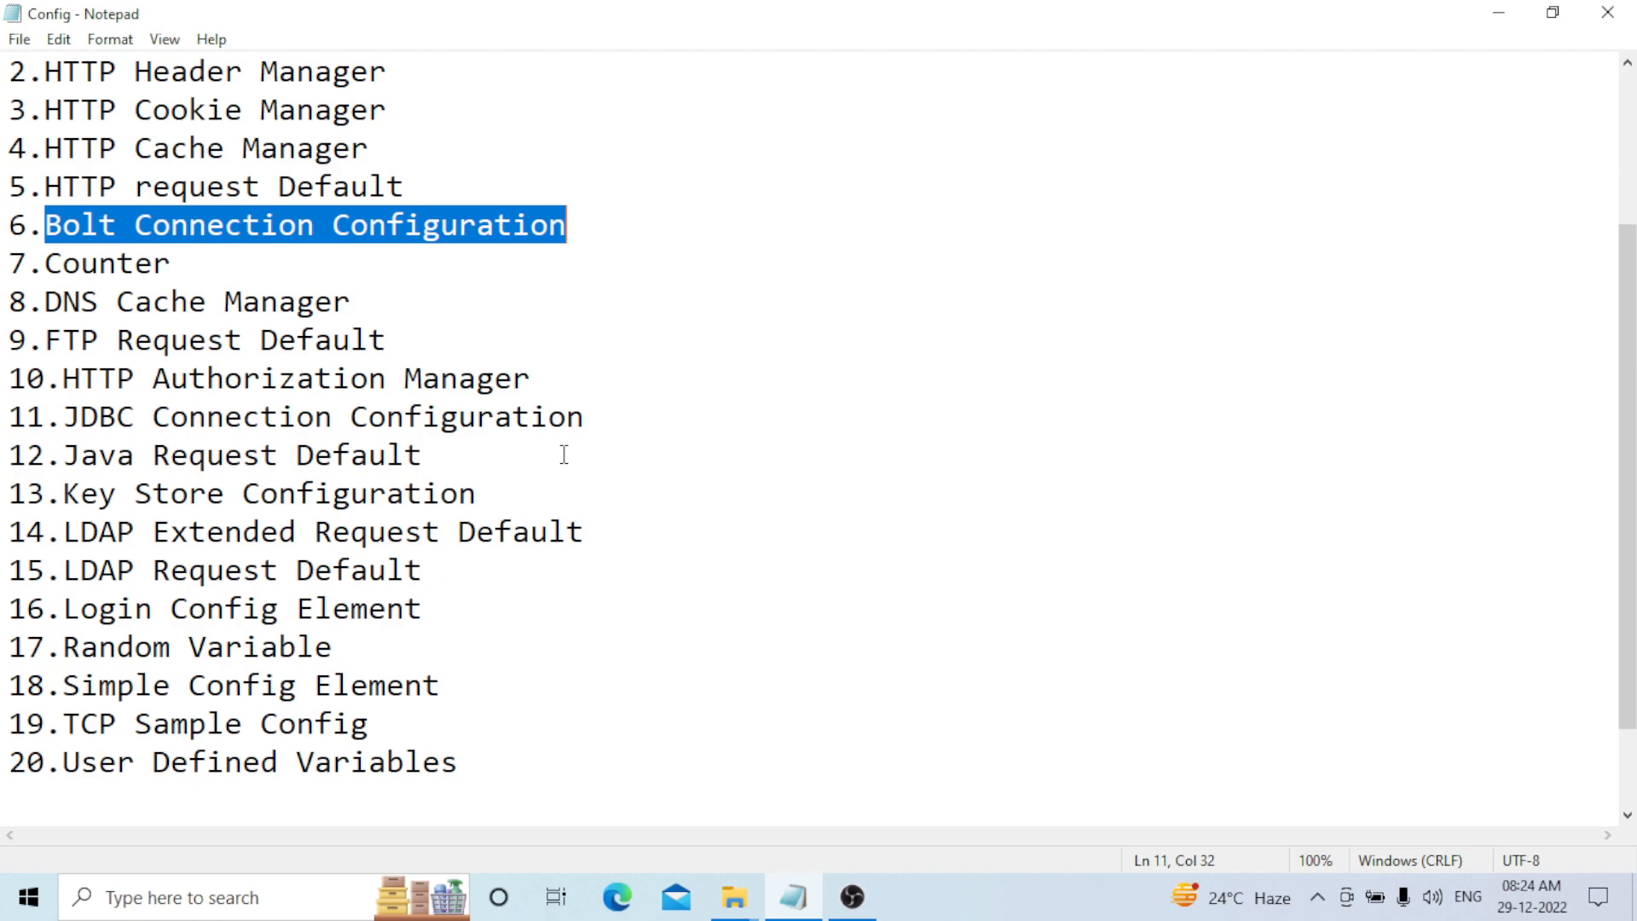
{"action": "left_click_drag", "start_coordinate": [65, 416], "coordinate": [588, 423]}
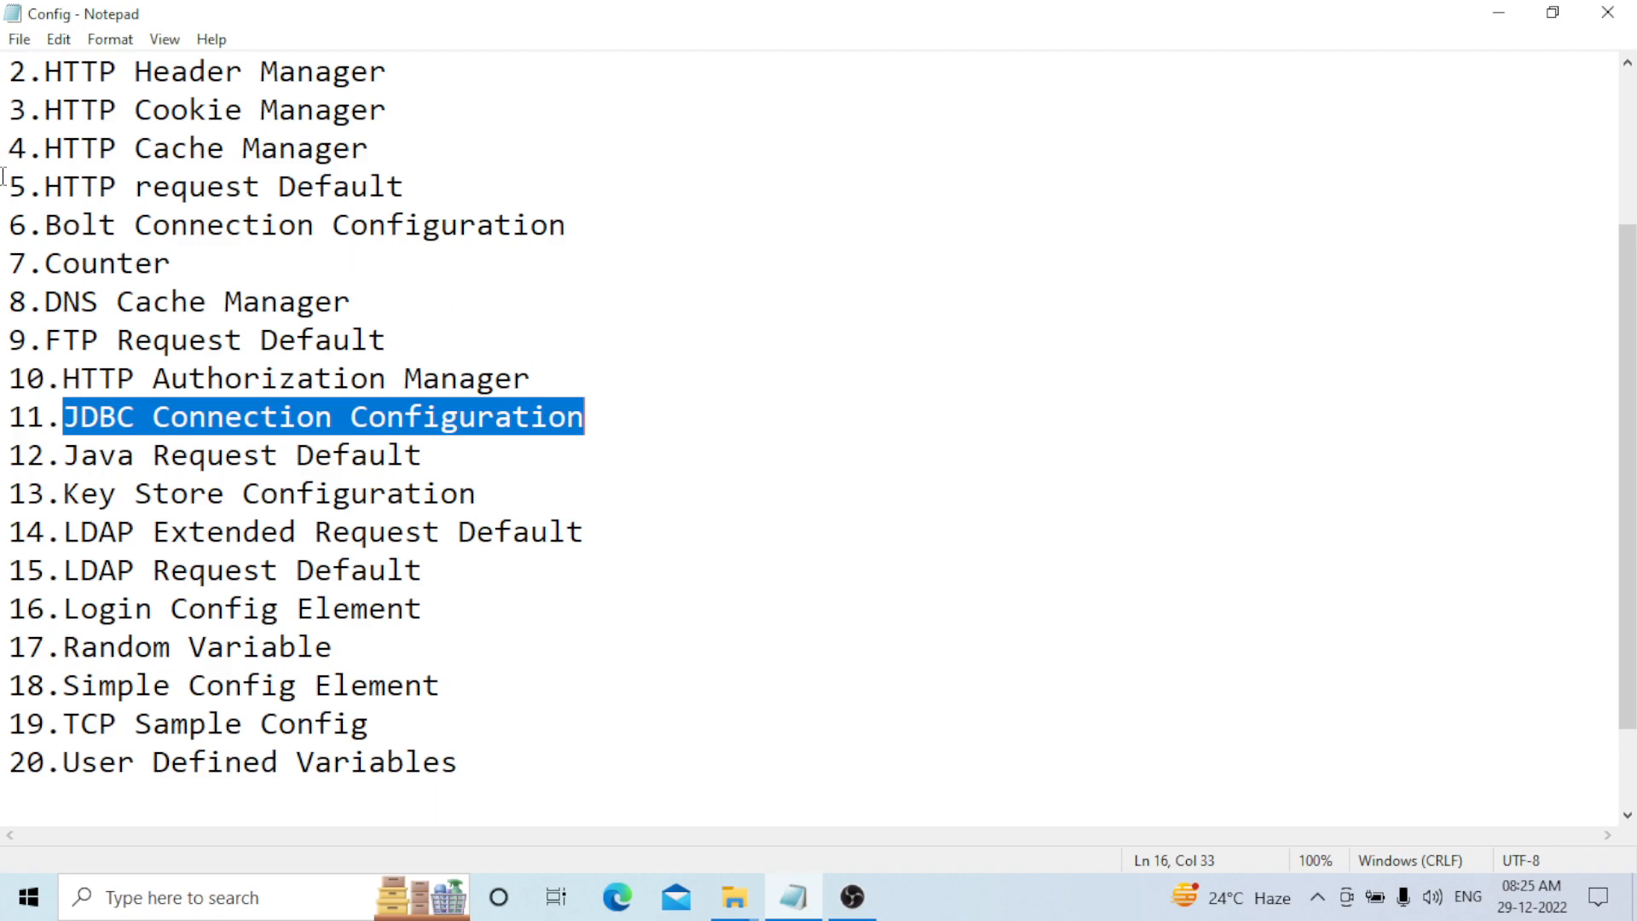
{"action": "left_click_drag", "start_coordinate": [44, 224], "coordinate": [581, 232]}
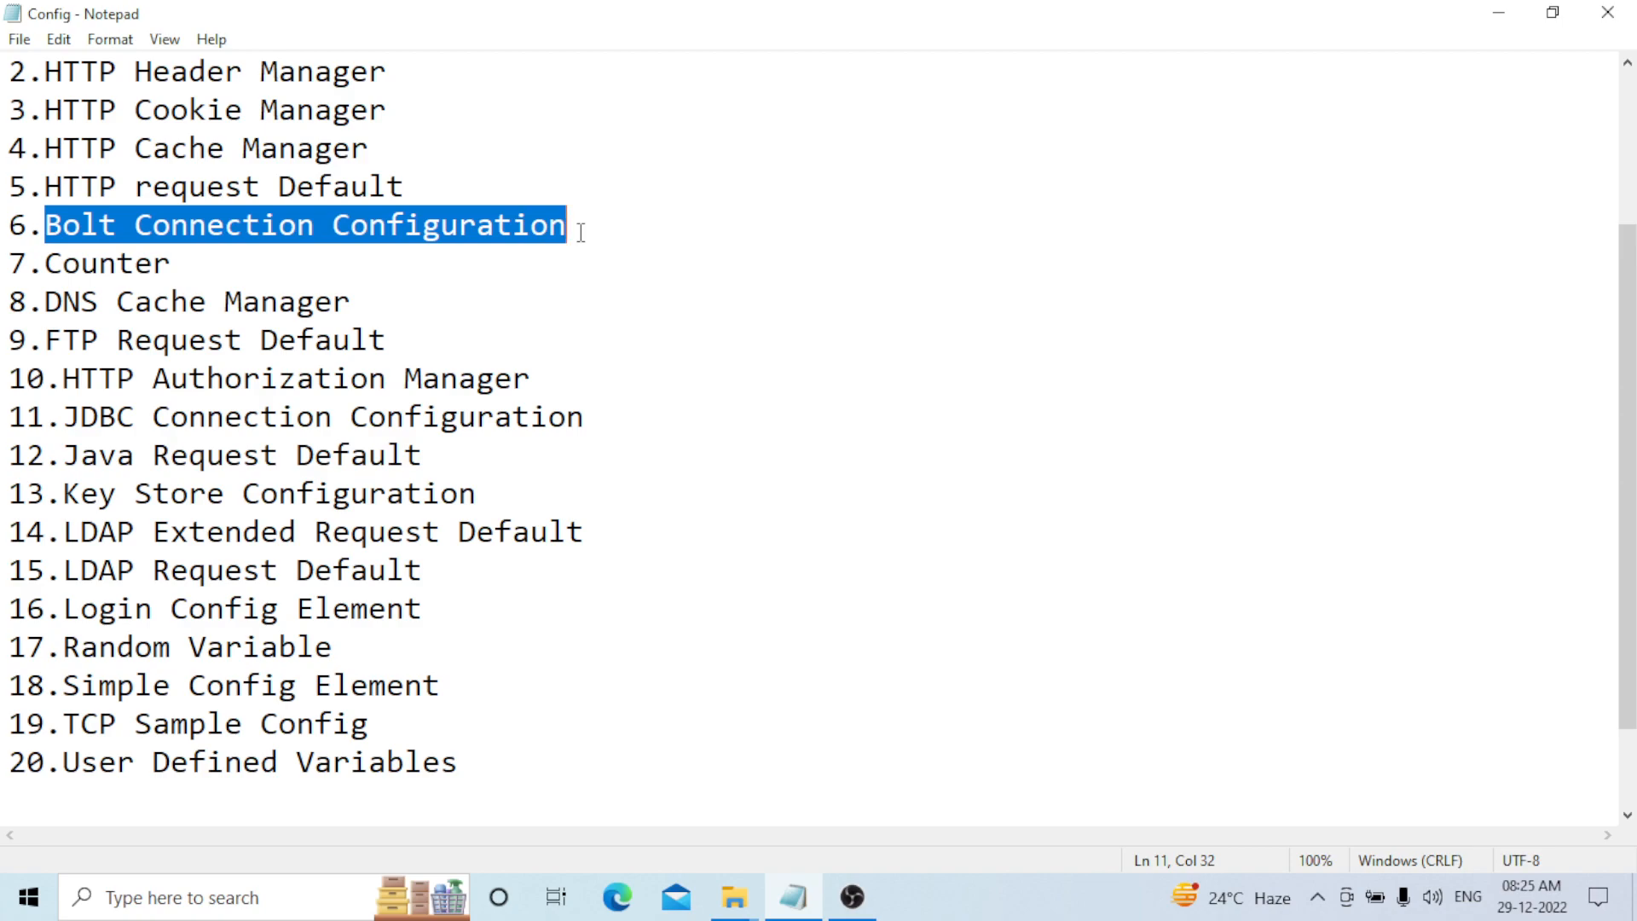
{"action": "left_click", "coordinate": [581, 232]}
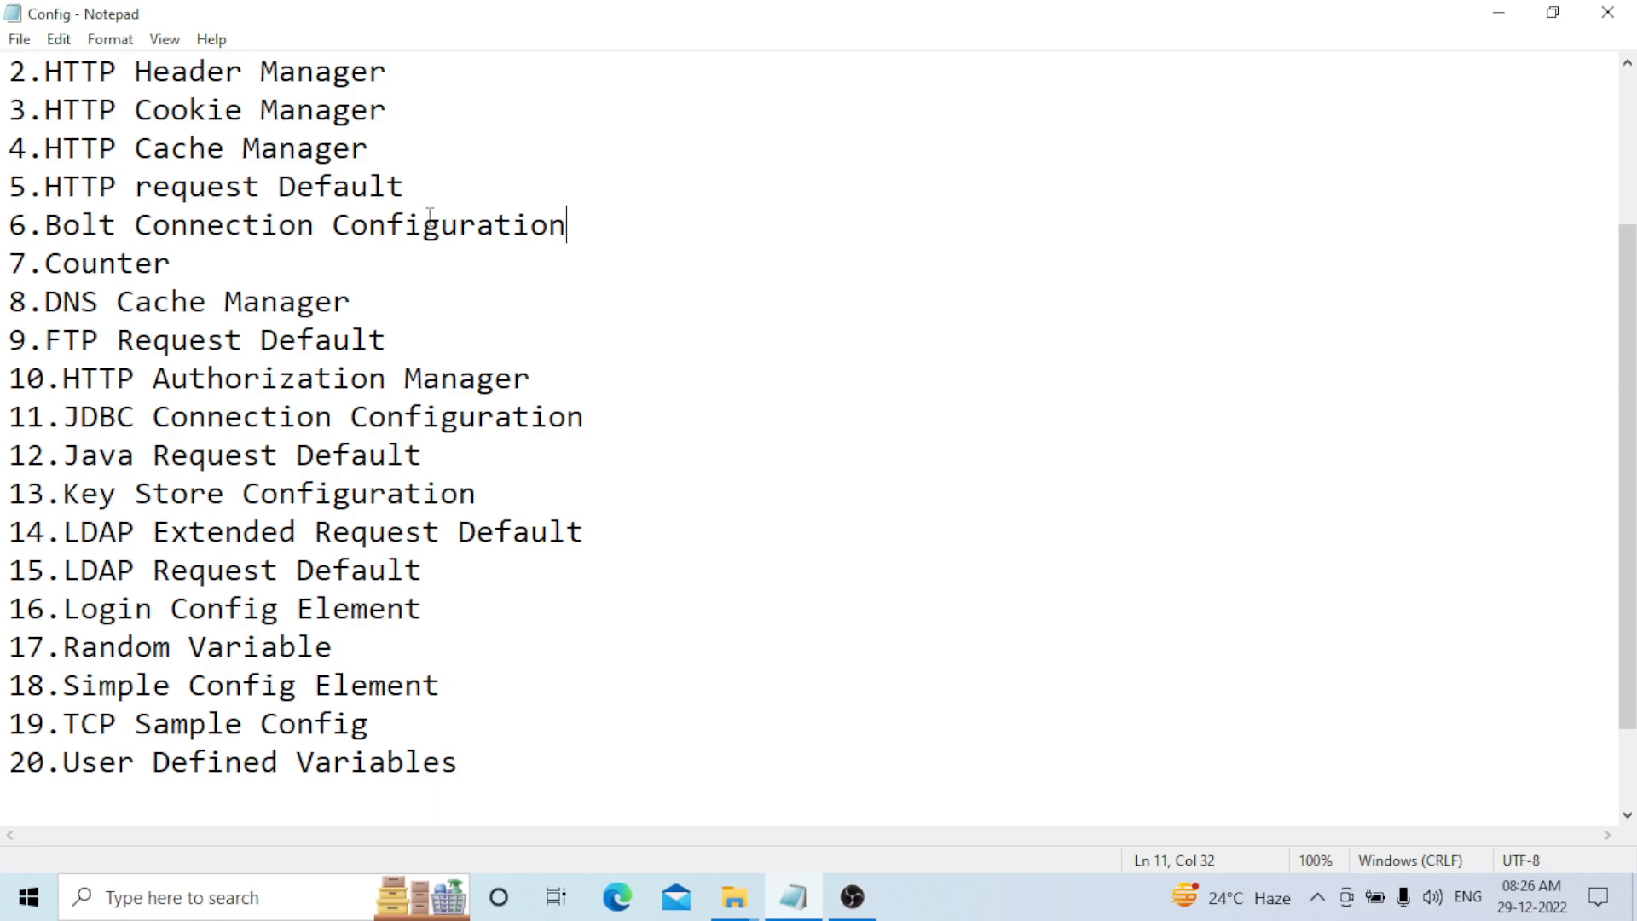
- Highlight the Counter and DNS Cache Manager entries while reviewing the list
{"action": "left_click", "coordinate": [52, 262]}
{"action": "left_click_drag", "start_coordinate": [52, 262], "coordinate": [177, 267]}
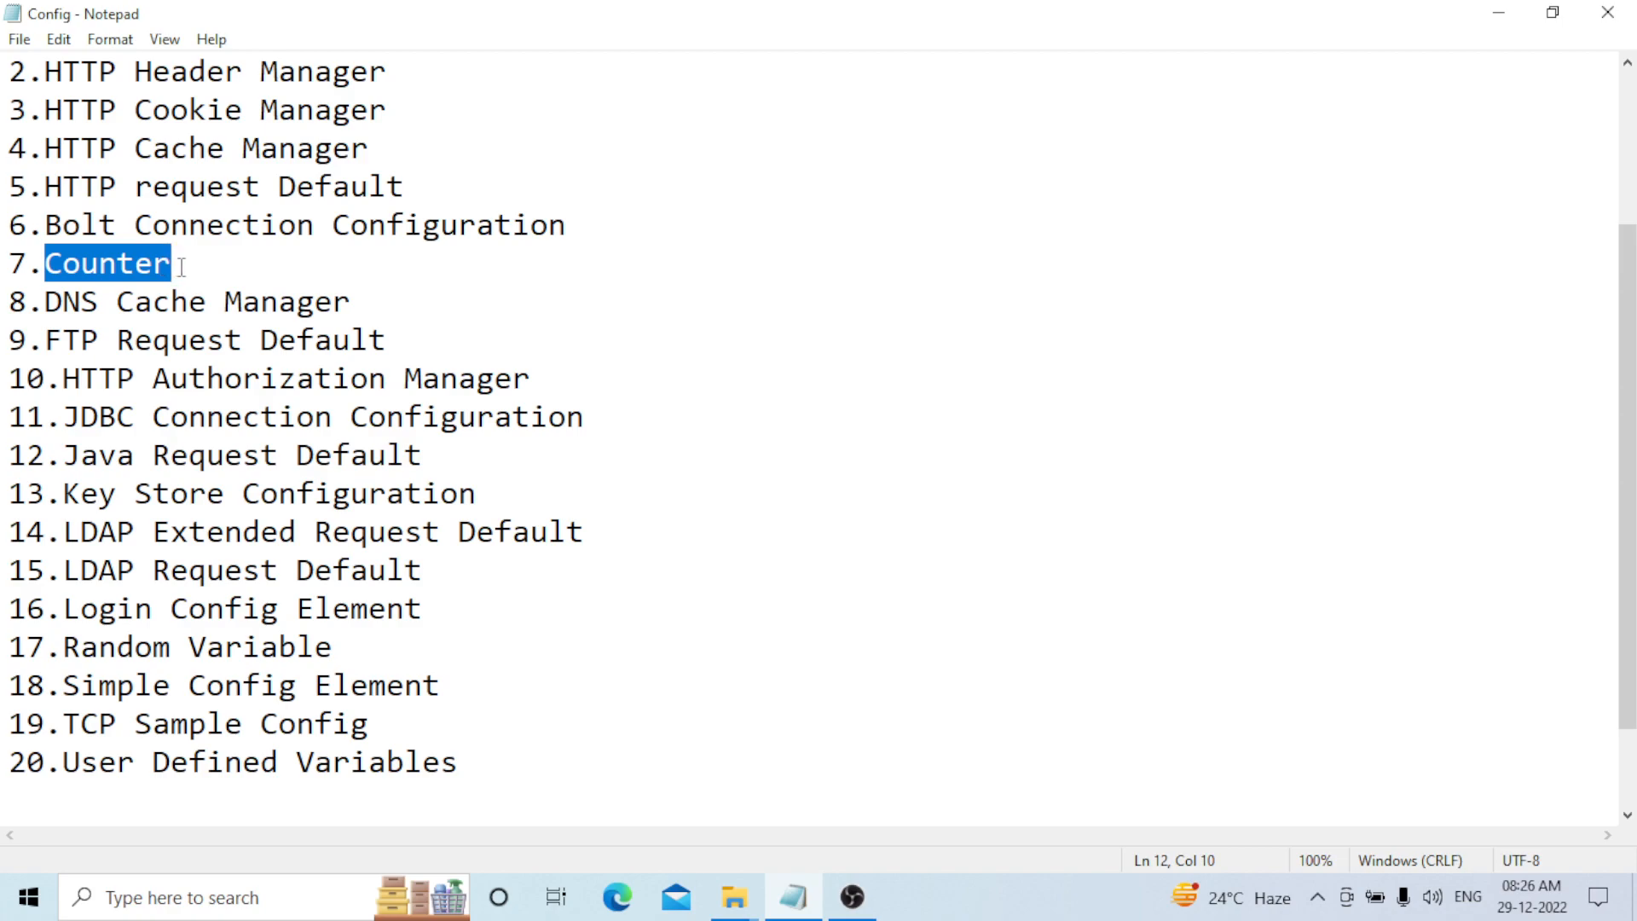
{"action": "left_click", "coordinate": [185, 261]}
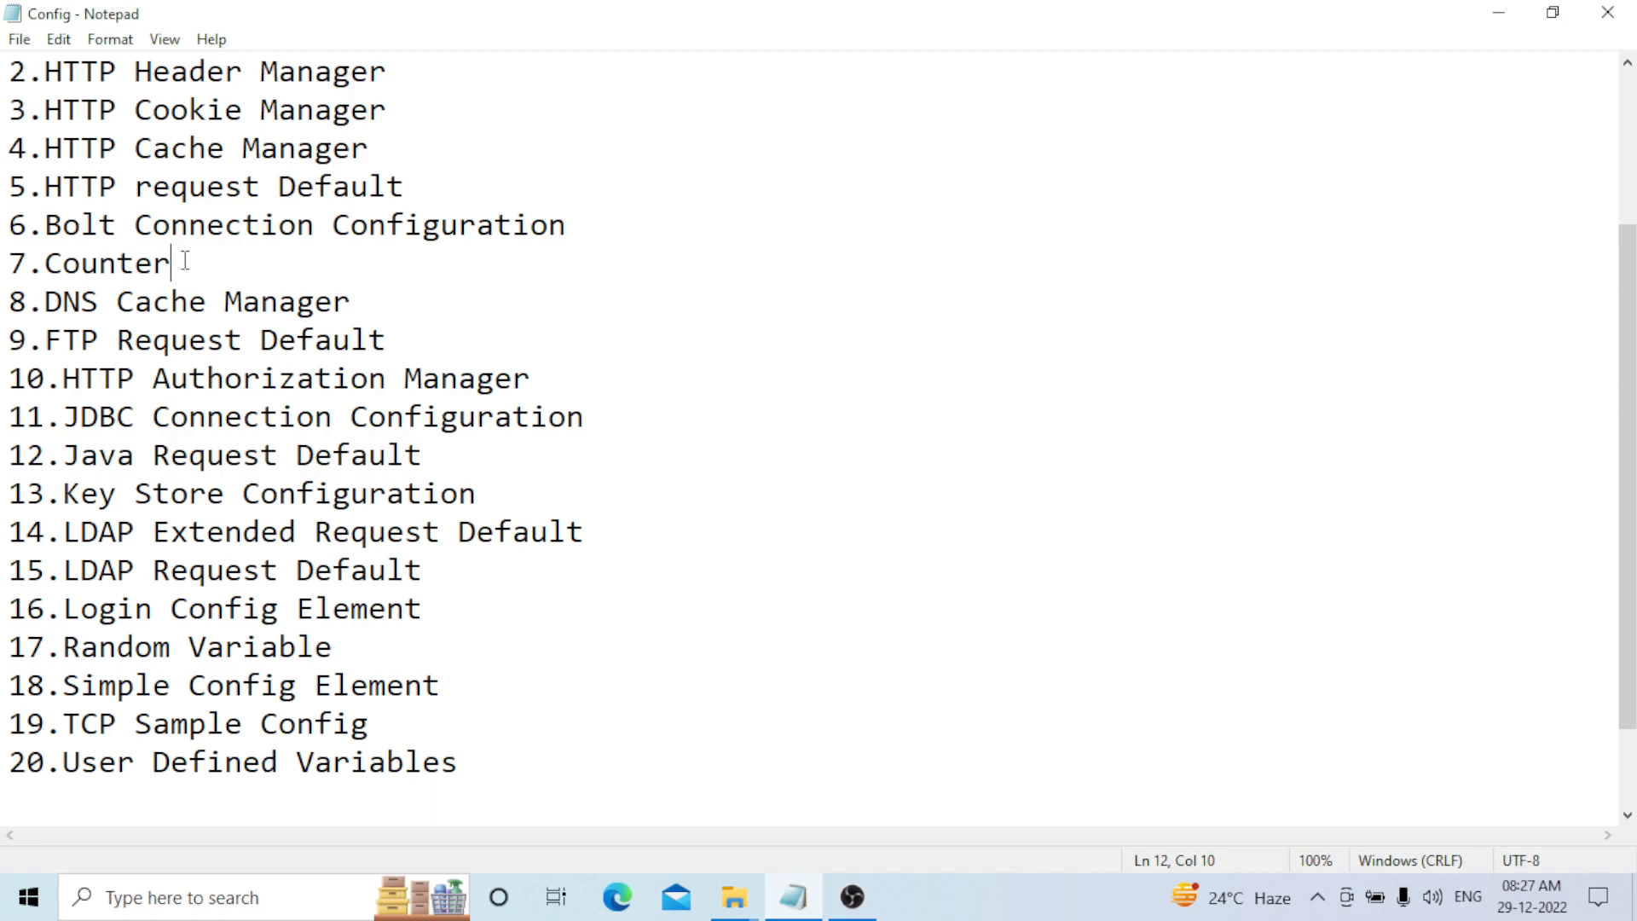
{"action": "left_click_drag", "start_coordinate": [172, 263], "coordinate": [62, 257]}
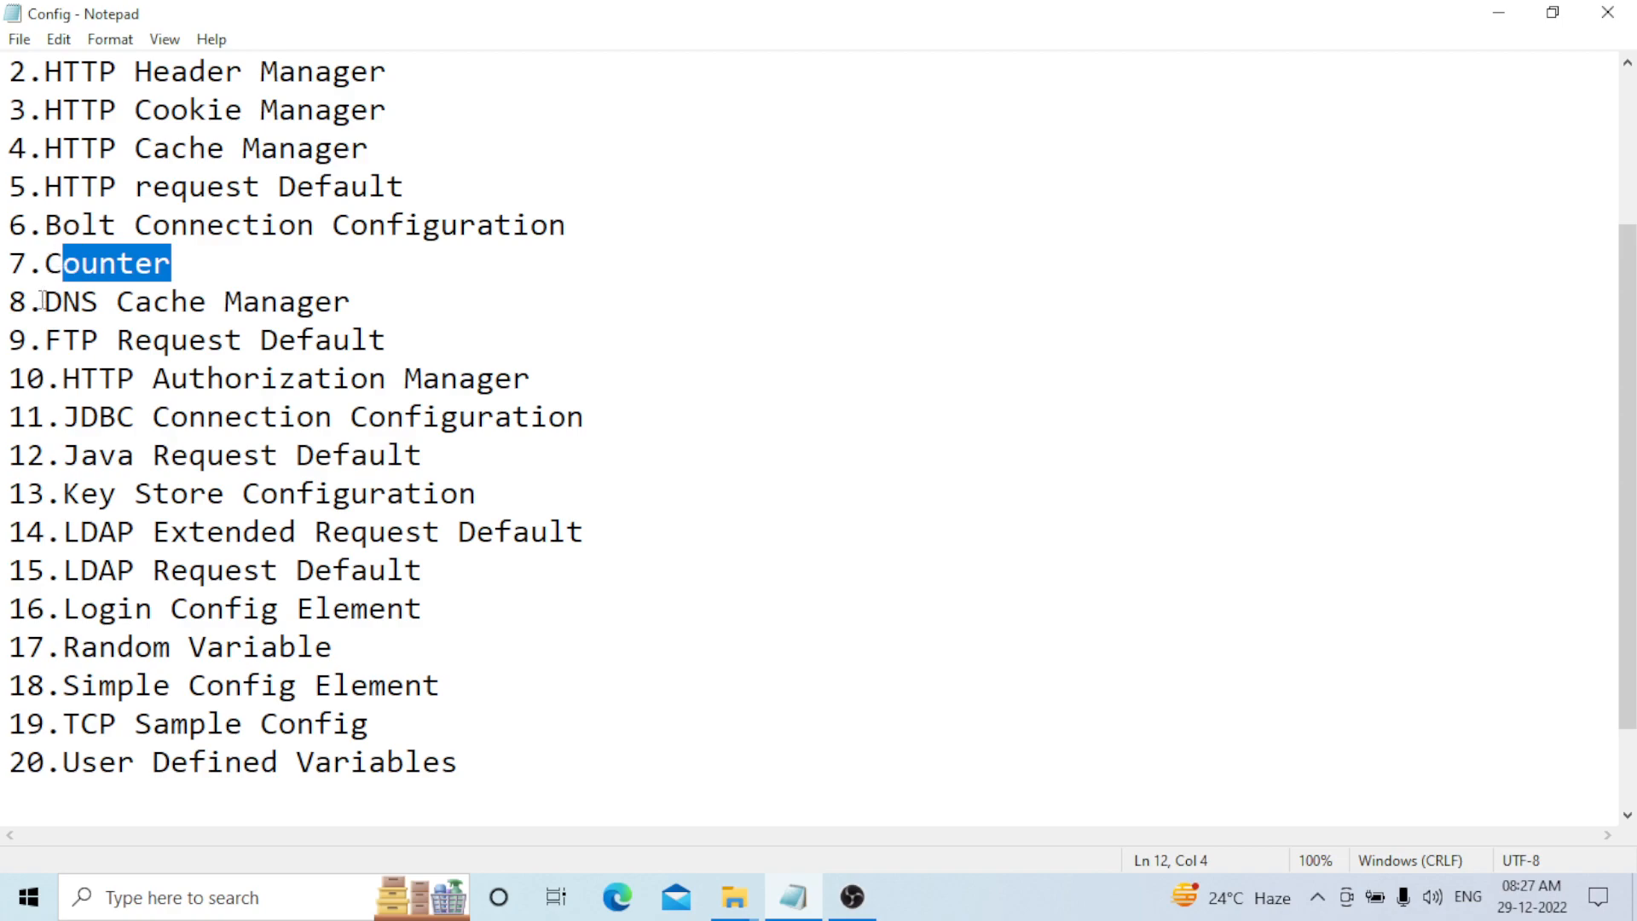
{"action": "left_click_drag", "start_coordinate": [44, 301], "coordinate": [351, 304]}
{"action": "left_click", "coordinate": [366, 303]}
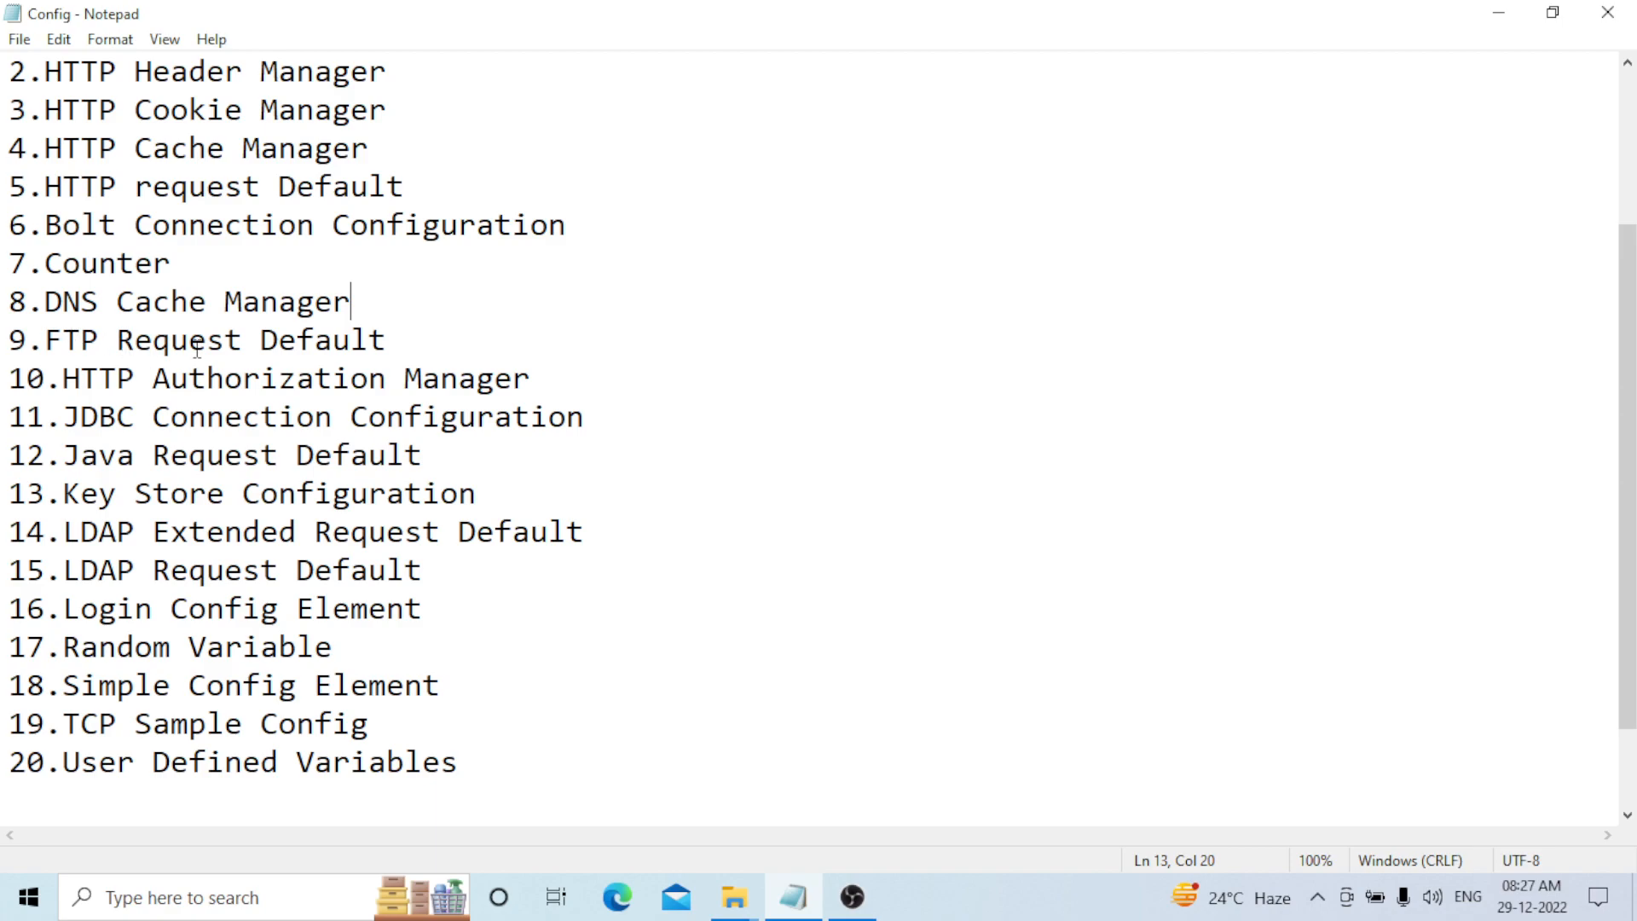
- Examine the remaining entries from FTP Request Default down to TCP Sample Config
{"action": "left_click", "coordinate": [385, 341]}
{"action": "left_click", "coordinate": [483, 493]}
{"action": "left_click", "coordinate": [154, 608]}
{"action": "left_click", "coordinate": [330, 639]}
{"action": "scroll", "coordinate": [280, 649], "scroll_direction": "up", "scroll_amount": 1}
{"action": "scroll", "coordinate": [507, 583], "scroll_direction": "down", "scroll_amount": 1}
{"action": "left_click", "coordinate": [448, 689]}
{"action": "left_click", "coordinate": [386, 723]}
- Highlight the User Defined Variables entry and look over the whole list again up to the title
{"action": "left_click_drag", "start_coordinate": [65, 762], "coordinate": [459, 776]}
{"action": "left_click", "coordinate": [499, 766]}
{"action": "key", "text": "shift+Left"}
{"action": "key", "text": "shift+Left"}
{"action": "key", "text": "shift+Left"}
{"action": "key", "text": "shift+Left"}
{"action": "key", "text": "shift+Left"}
{"action": "key", "text": "shift+Left"}
{"action": "key", "text": "shift+Left"}
{"action": "key", "text": "shift+Left"}
{"action": "key", "text": "shift+Left"}
{"action": "key", "text": "shift+Left"}
{"action": "key", "text": "shift+Left"}
{"action": "key", "text": "shift+Left"}
{"action": "key", "text": "shift+Left"}
{"action": "key", "text": "shift+Left"}
{"action": "key", "text": "shift+Left"}
{"action": "key", "text": "shift+Left"}
{"action": "key", "text": "shift+Left"}
{"action": "key", "text": "shift+Left"}
{"action": "key", "text": "shift+Left"}
{"action": "key", "text": "shift+Left"}
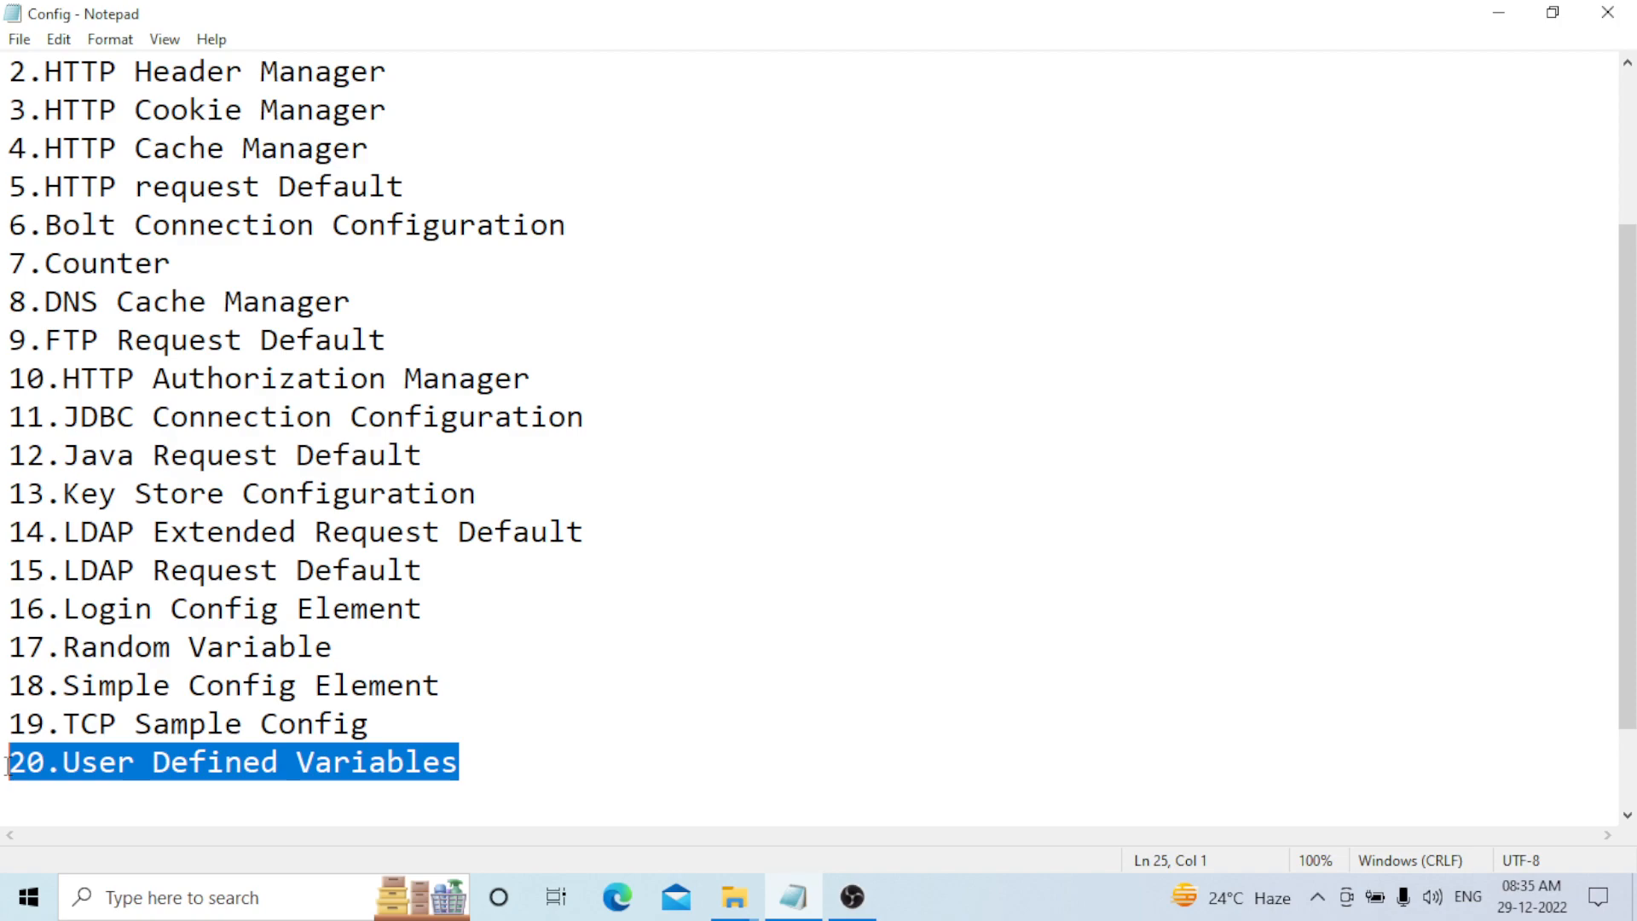
{"action": "left_click", "coordinate": [505, 770]}
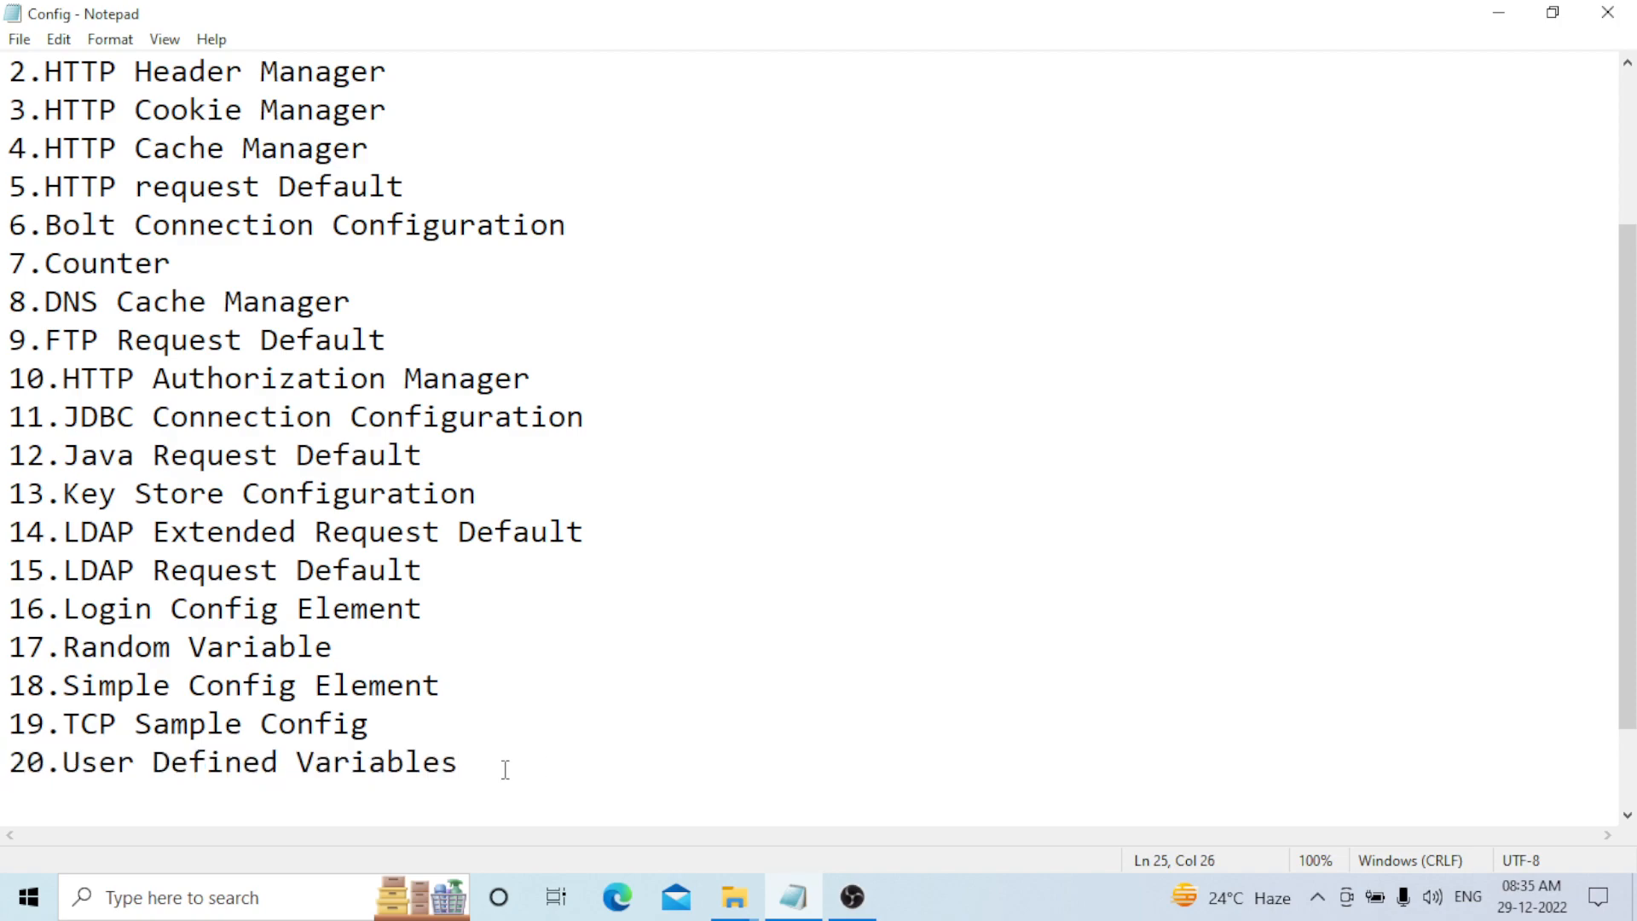
{"action": "scroll", "coordinate": [523, 767], "scroll_direction": "down", "scroll_amount": 1}
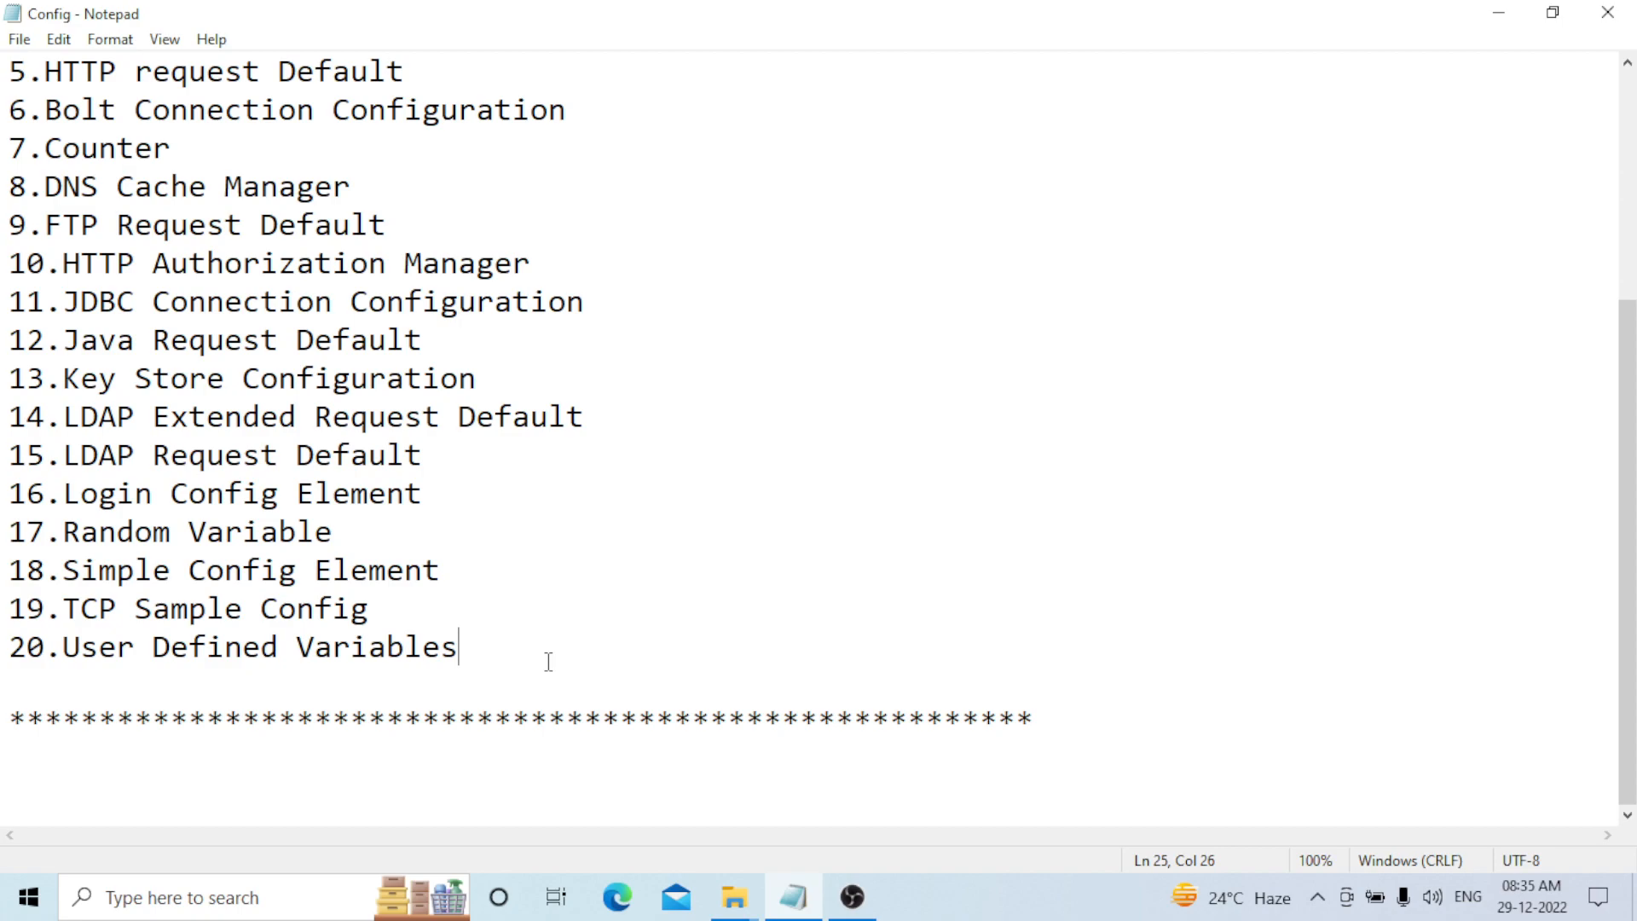
{"action": "scroll", "coordinate": [549, 662], "scroll_direction": "up", "scroll_amount": 1}
{"action": "scroll", "coordinate": [549, 661], "scroll_direction": "up", "scroll_amount": 1}
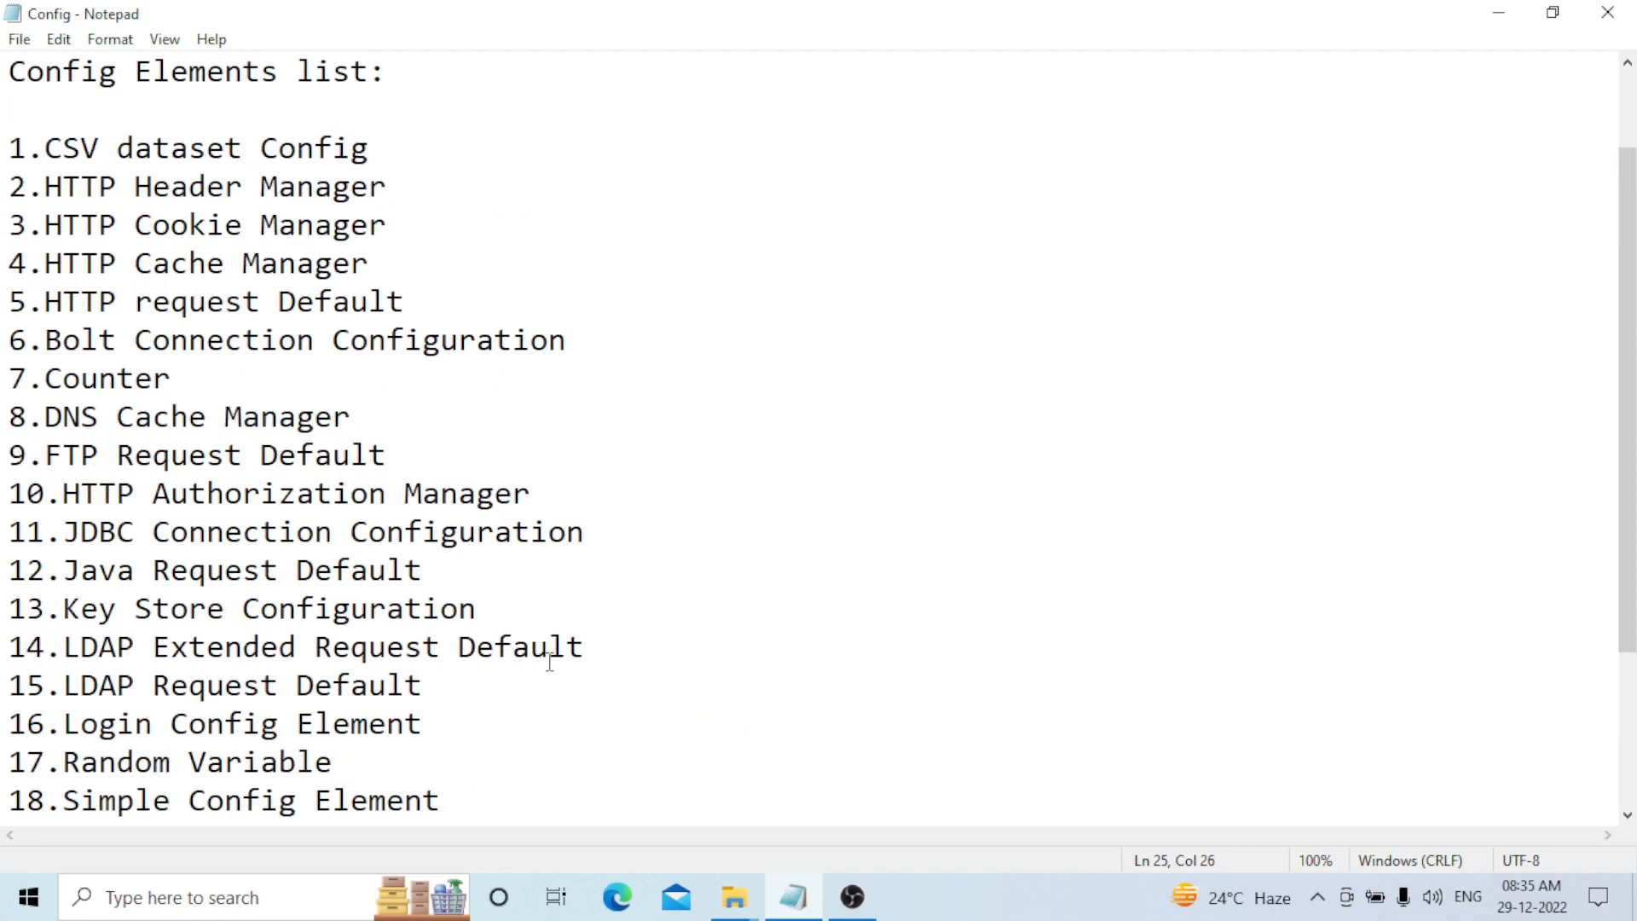
{"action": "scroll", "coordinate": [290, 255], "scroll_direction": "up", "scroll_amount": 1}
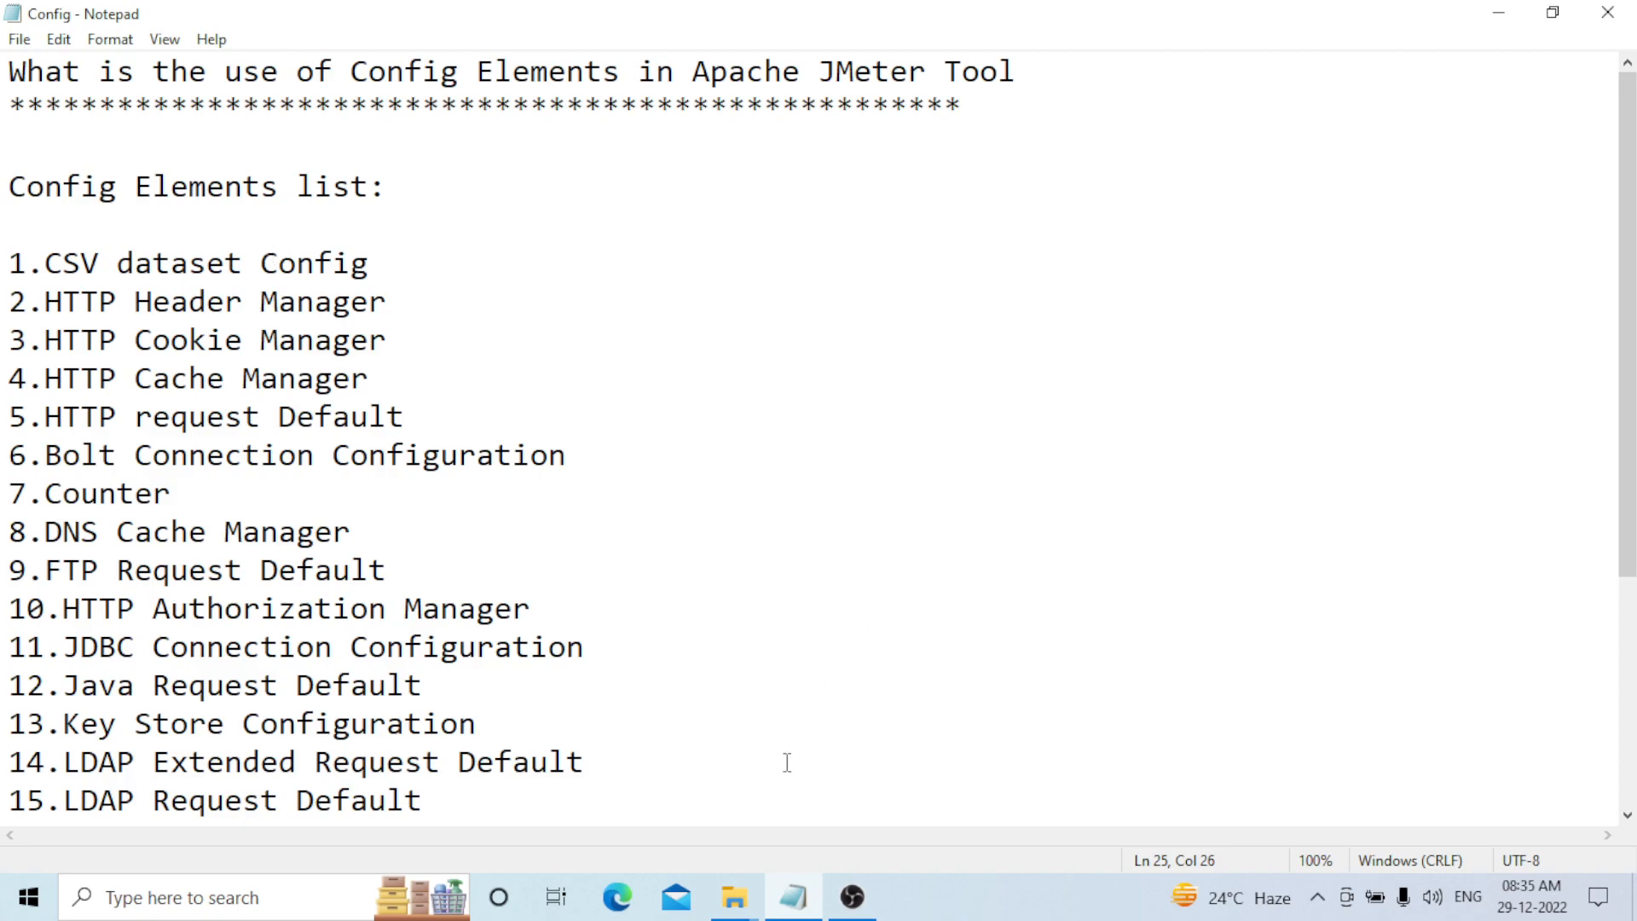
- Launch ApacheJMeter from the bin folder of apache-jmeter-5.4.1 in File Explorer and bring up the JMeter window
{"action": "mouse_move", "coordinate": [747, 902]}
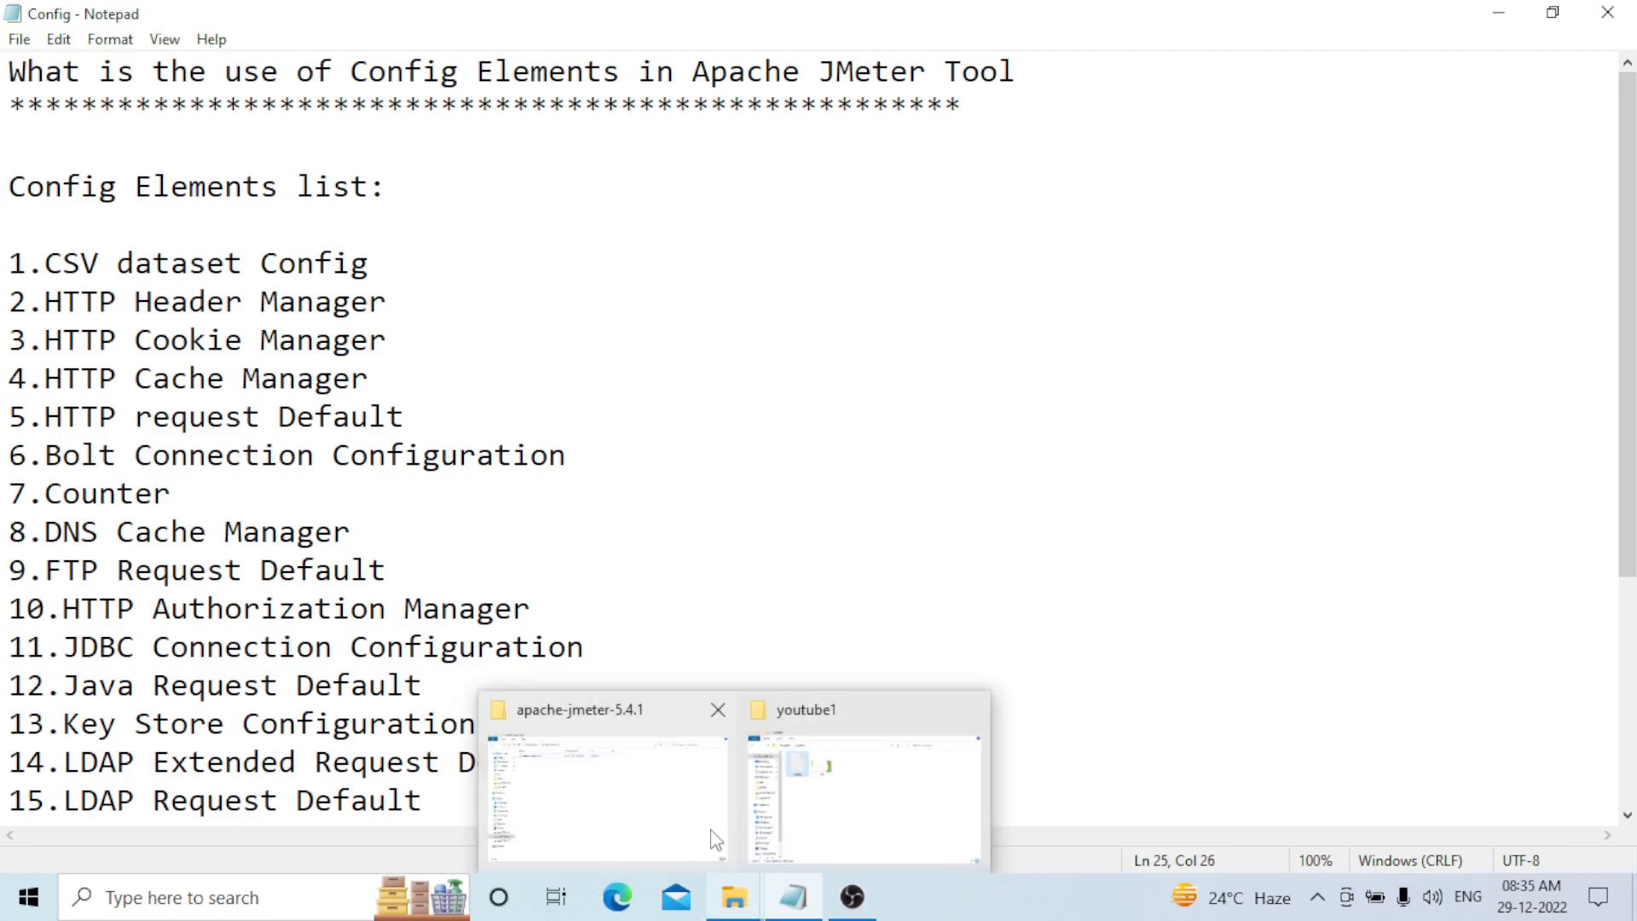
{"action": "left_click", "coordinate": [635, 817]}
{"action": "double_click", "coordinate": [411, 160]}
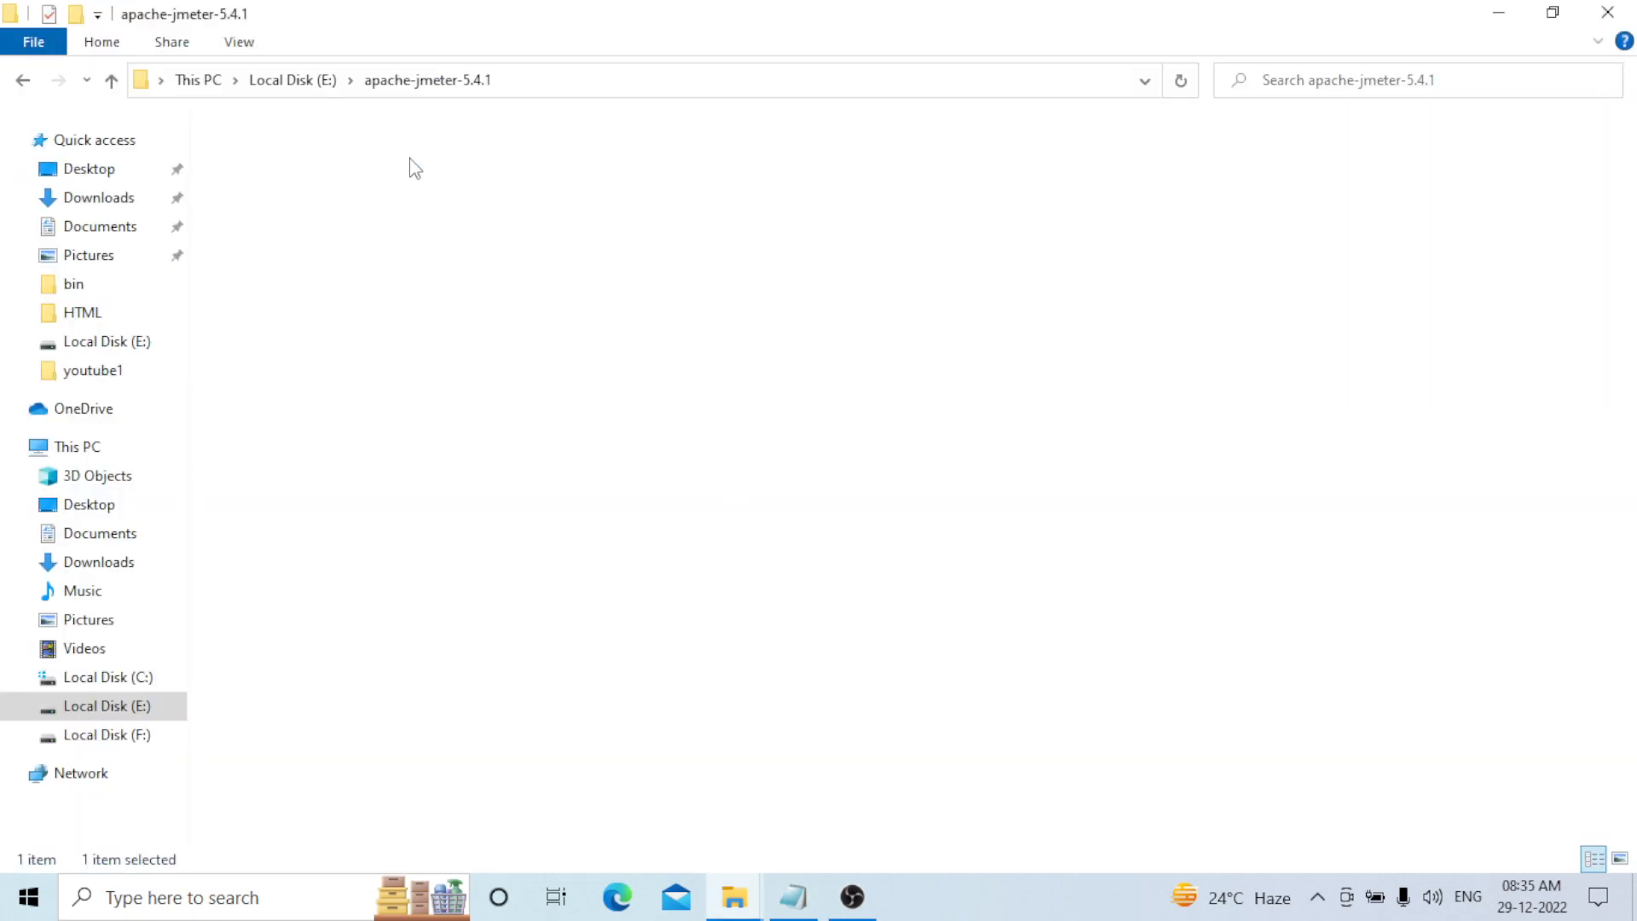
{"action": "double_click", "coordinate": [267, 183]}
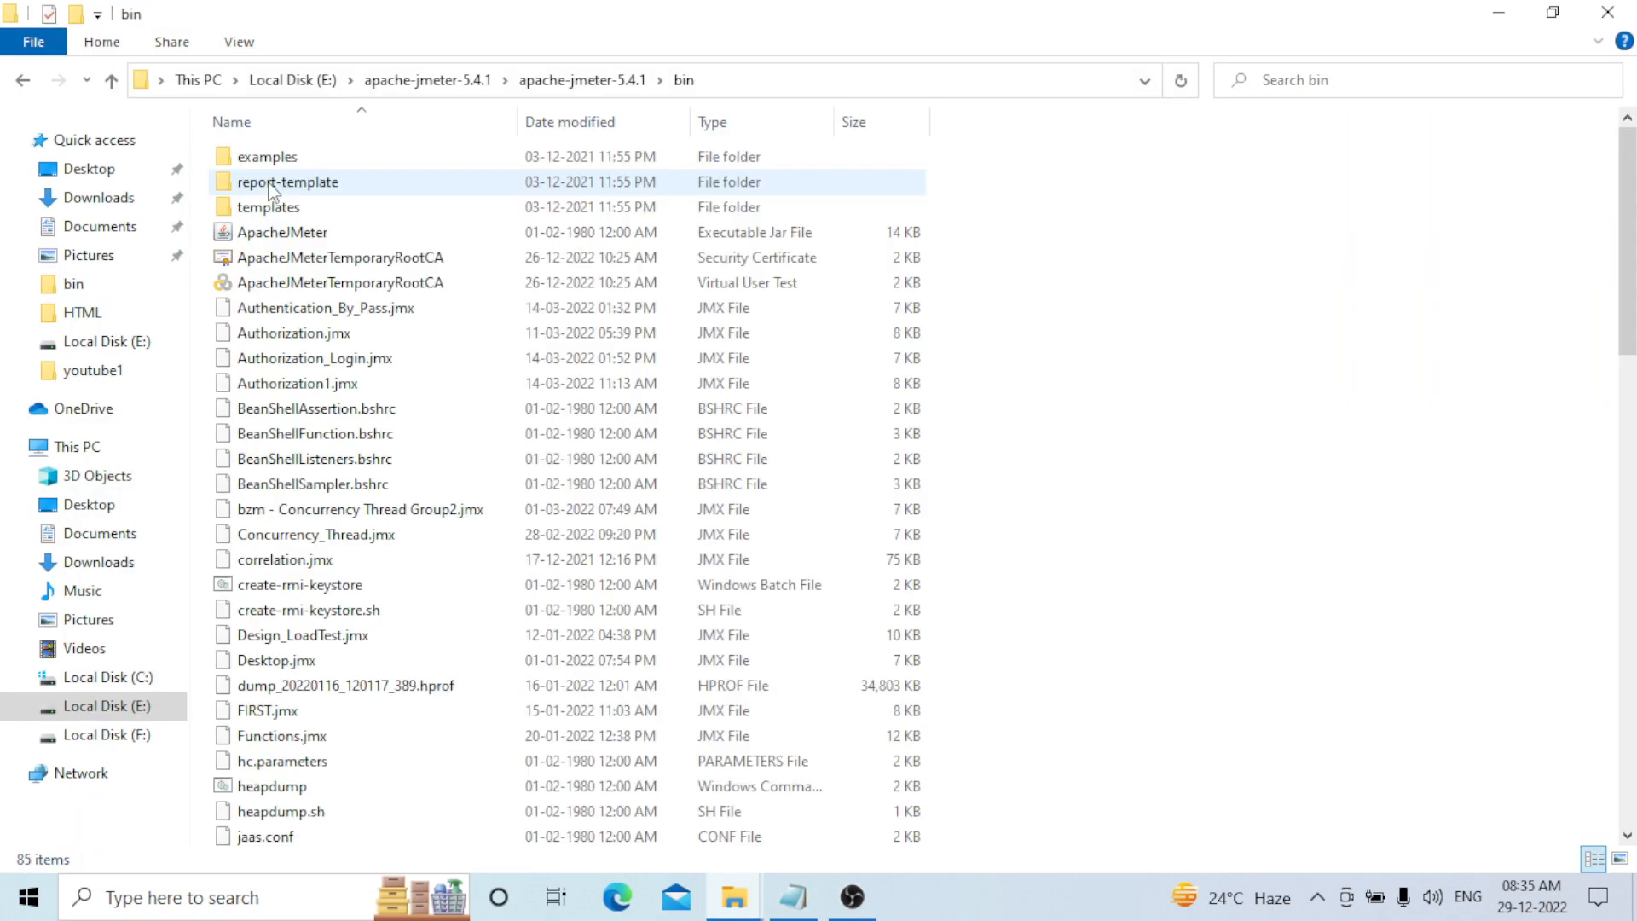
{"action": "double_click", "coordinate": [263, 234]}
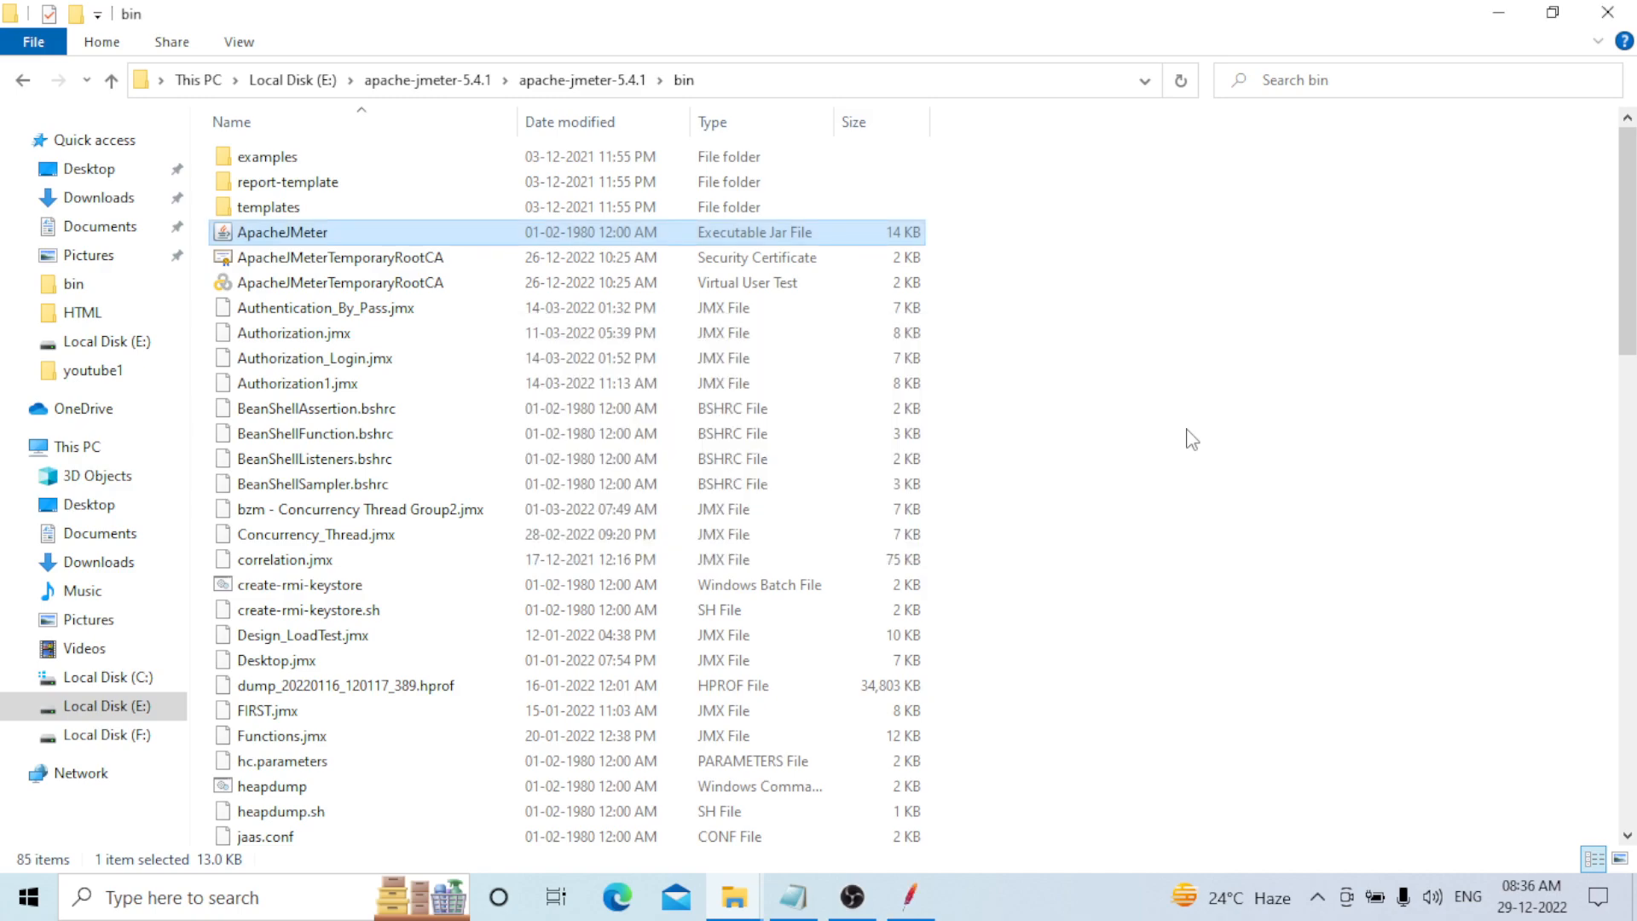
{"action": "left_click", "coordinate": [913, 900]}
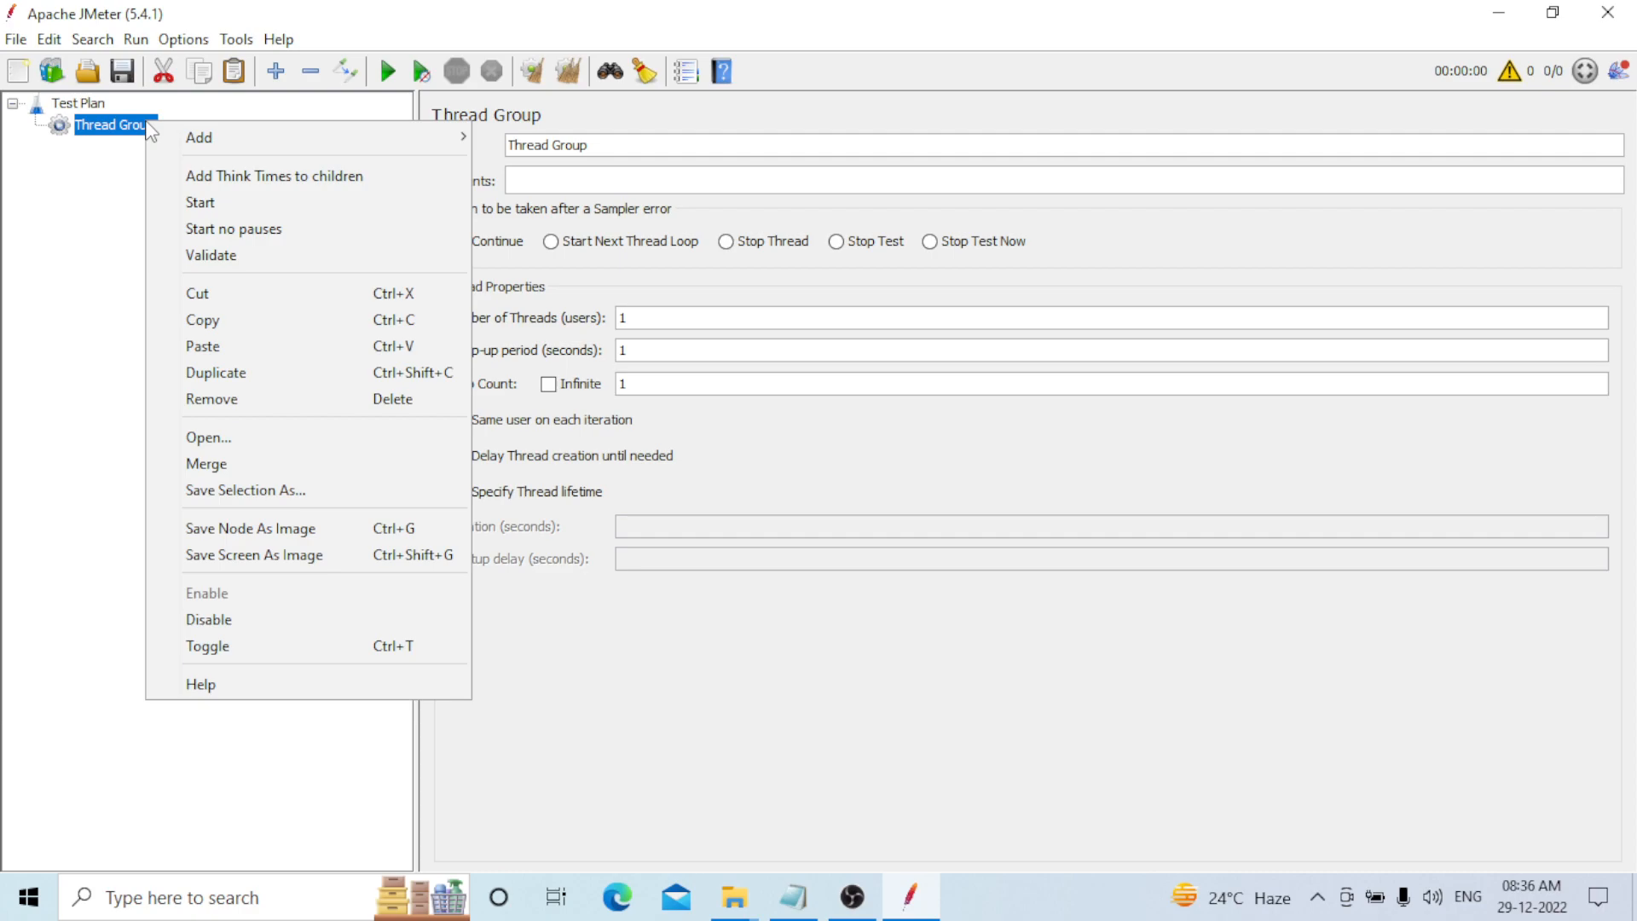
- Add a CSV Data Set Config to the Thread Group and view its data file chooser without selecting a file
{"action": "mouse_move", "coordinate": [443, 138]}
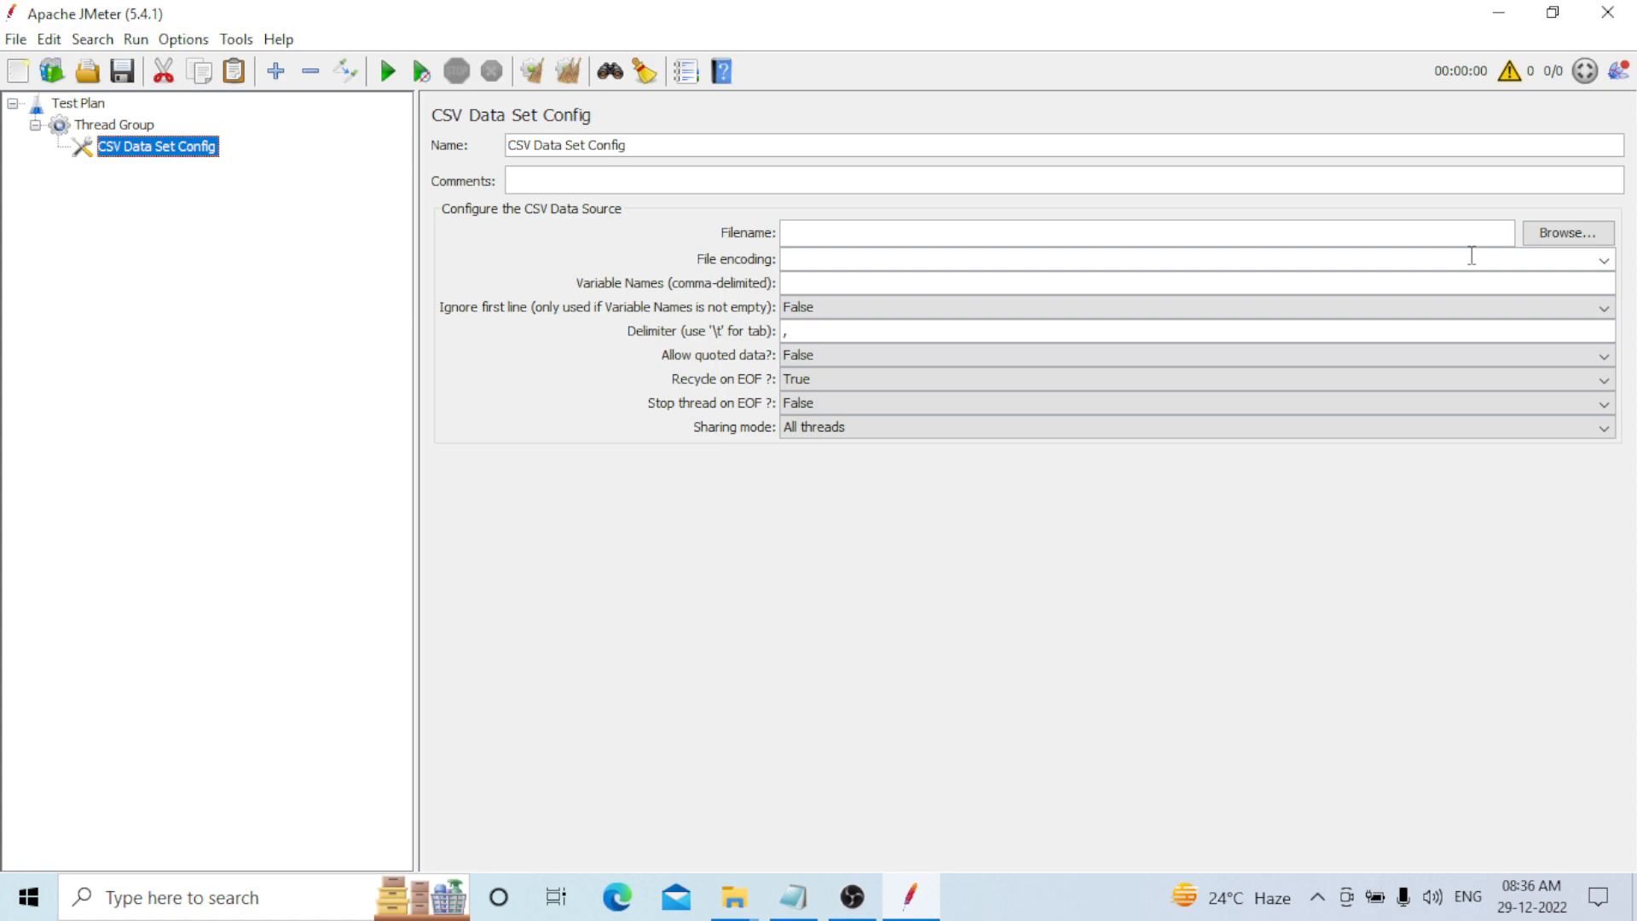
{"action": "left_click", "coordinate": [1567, 232]}
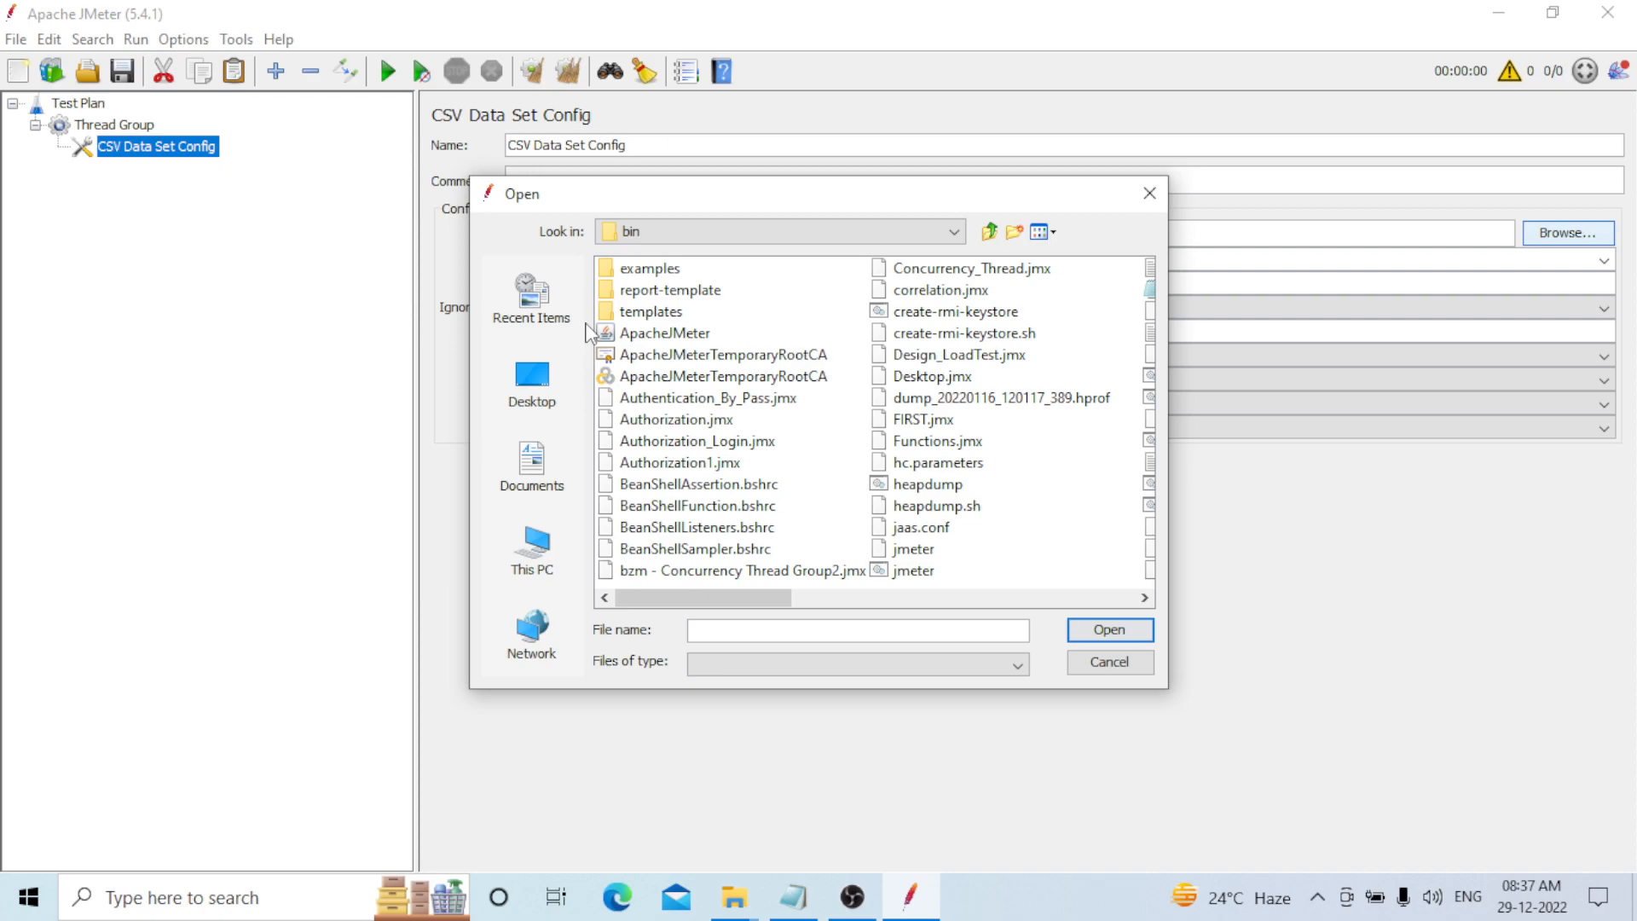
{"action": "left_click", "coordinate": [1149, 194]}
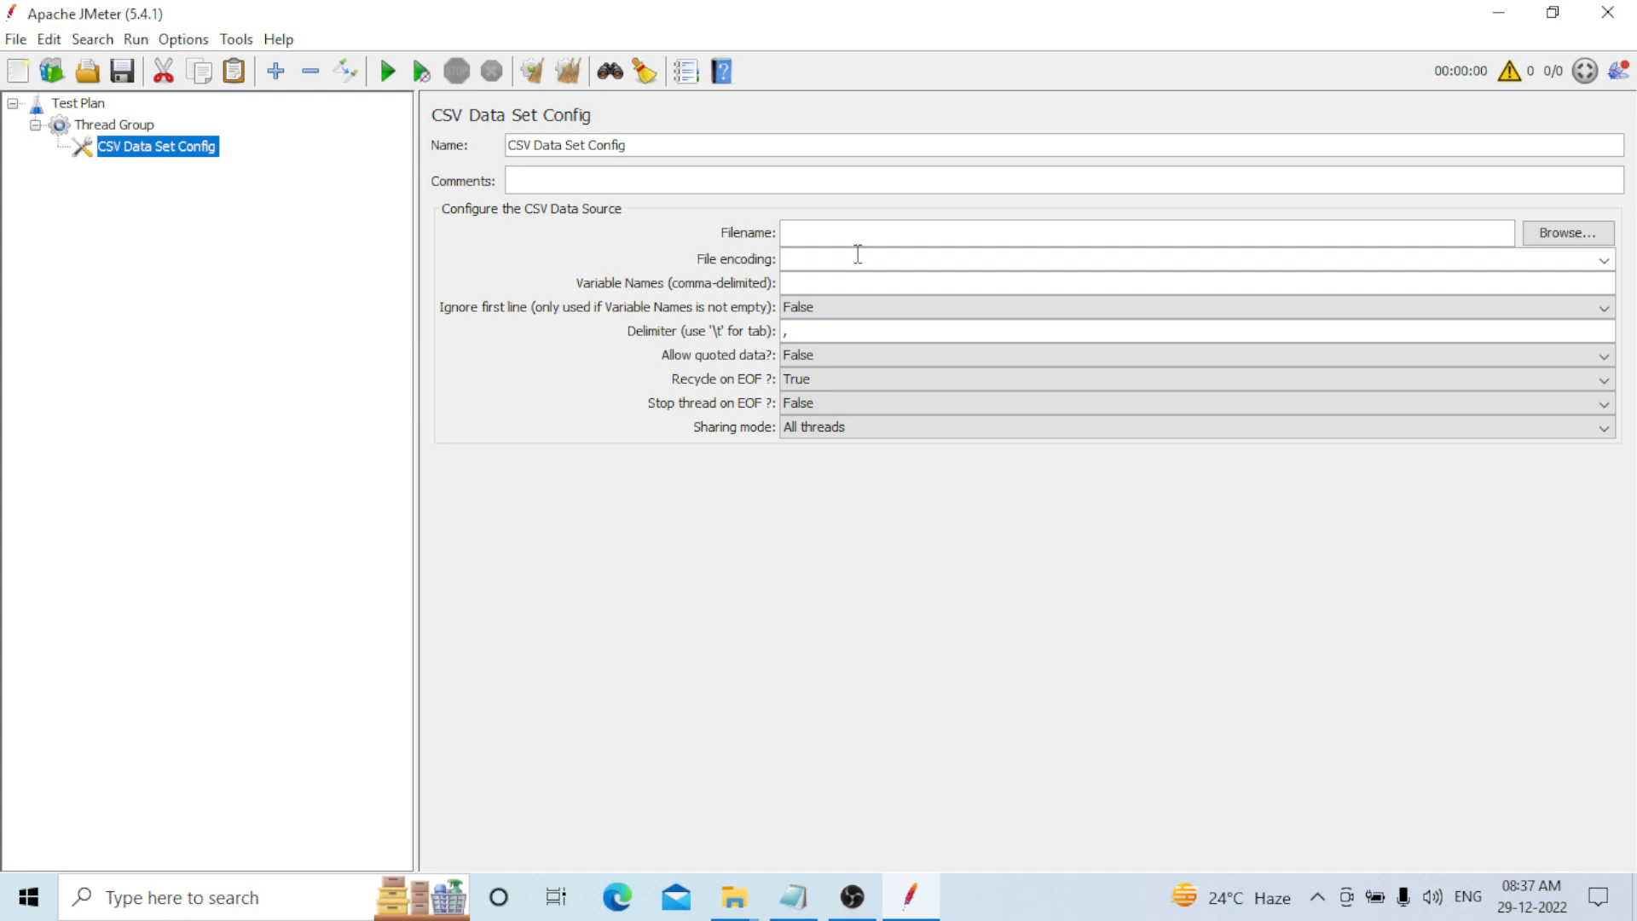
- Try Ignore first line as True, return it to False, and view the Allow quoted data options
{"action": "mouse_move", "coordinate": [678, 295]}
{"action": "left_click", "coordinate": [877, 288]}
{"action": "mouse_move", "coordinate": [515, 322]}
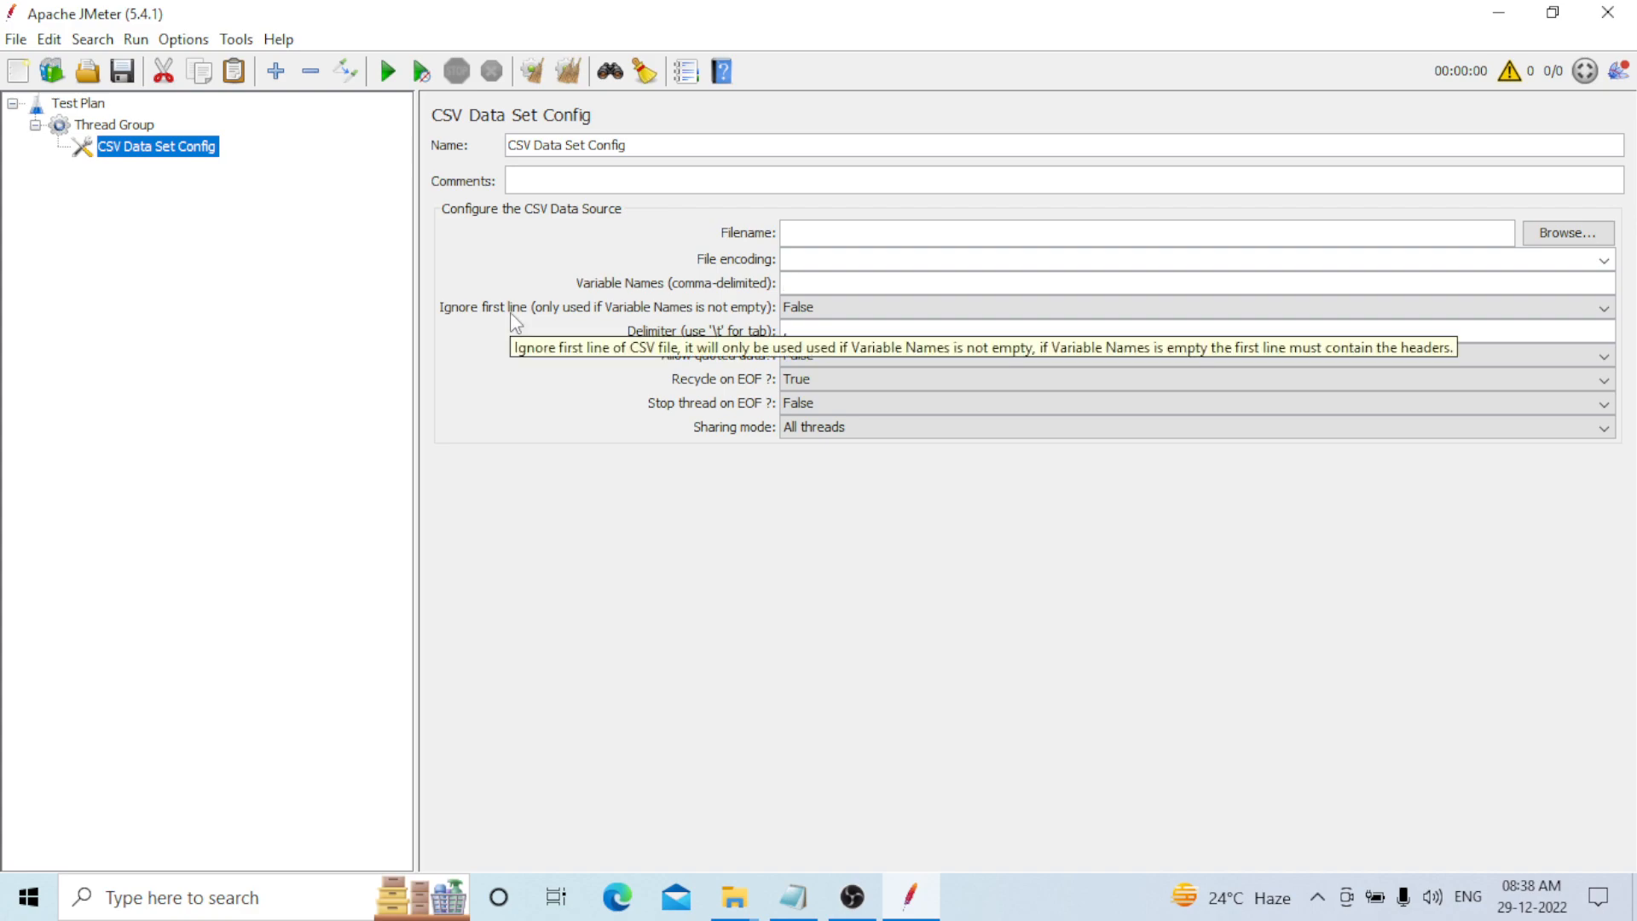
{"action": "left_click", "coordinate": [825, 307]}
{"action": "left_click", "coordinate": [827, 324]}
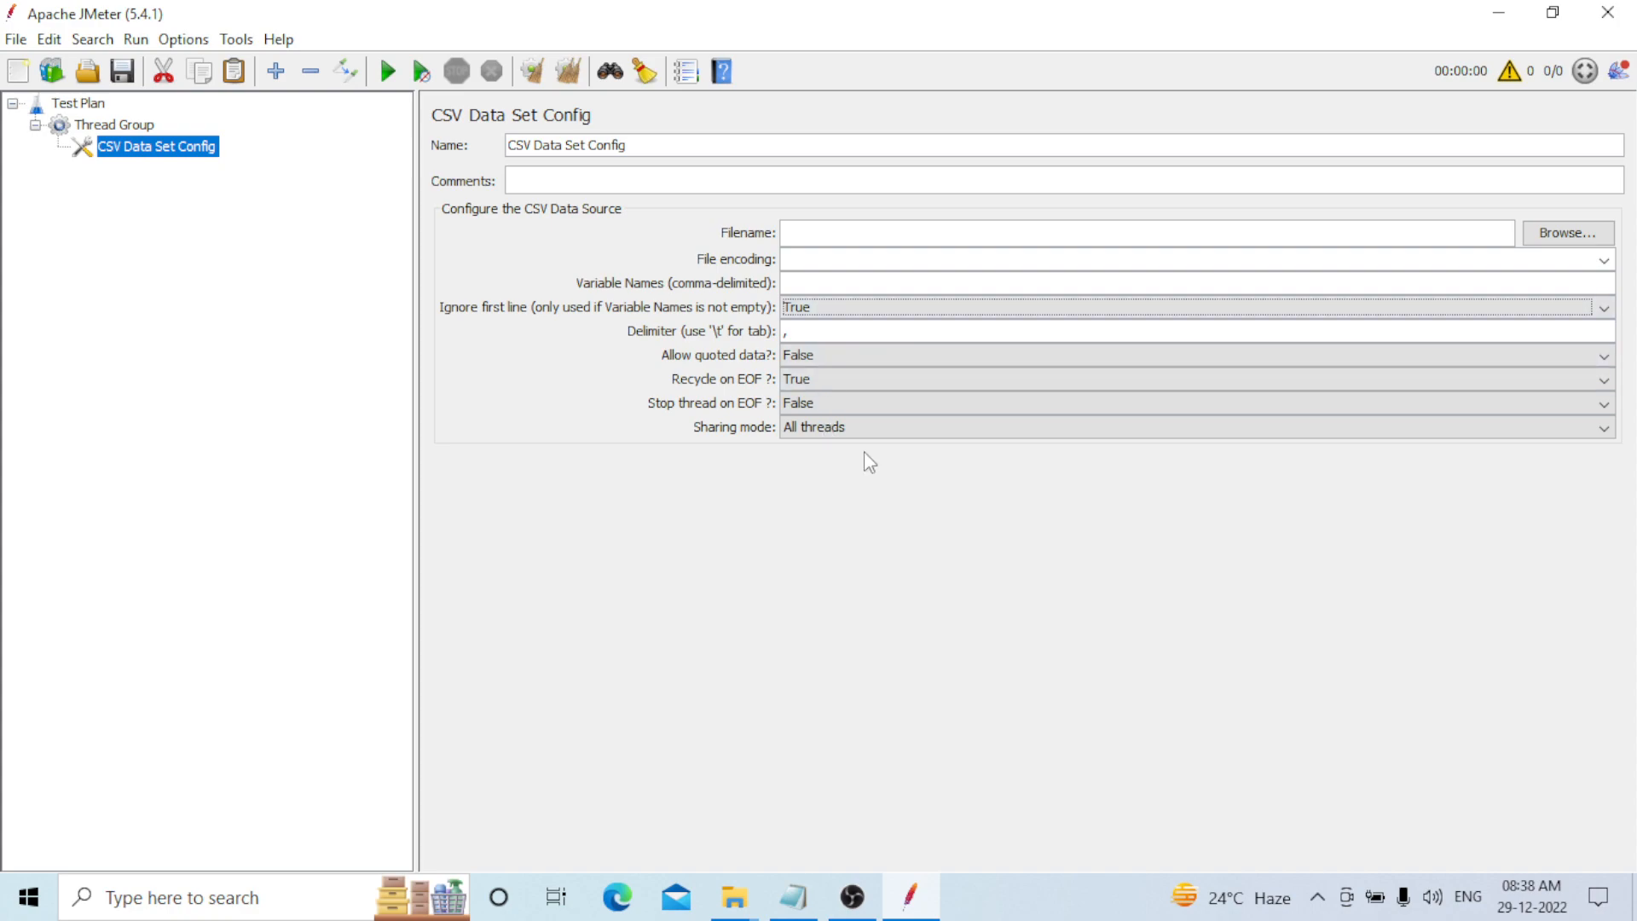
{"action": "left_click", "coordinate": [822, 286]}
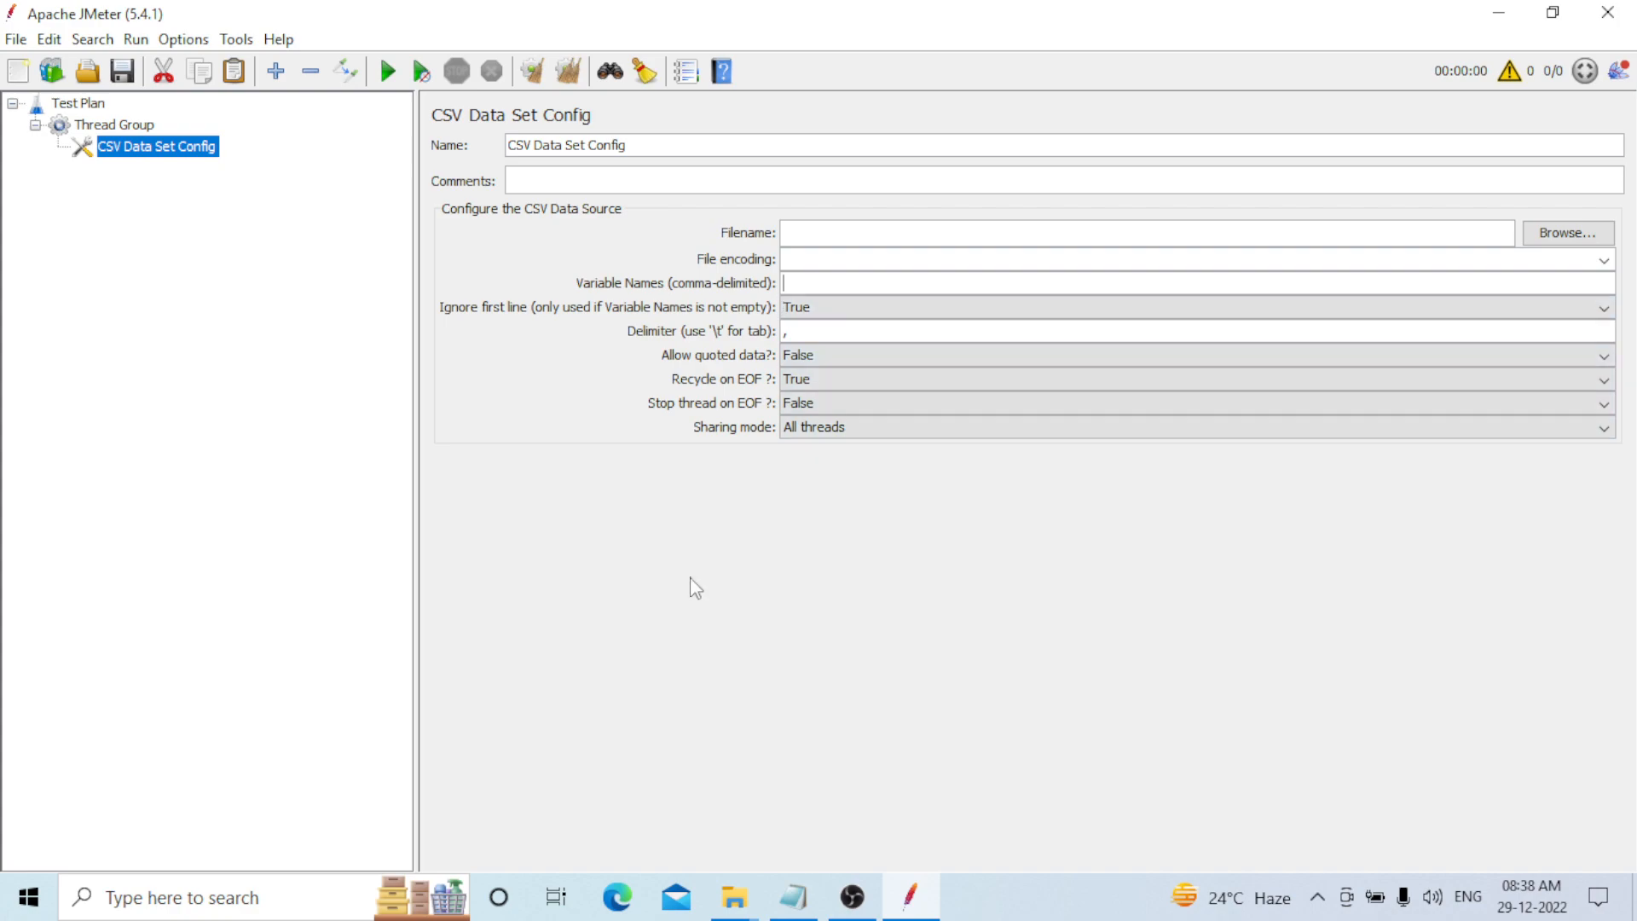
{"action": "left_click", "coordinate": [810, 307]}
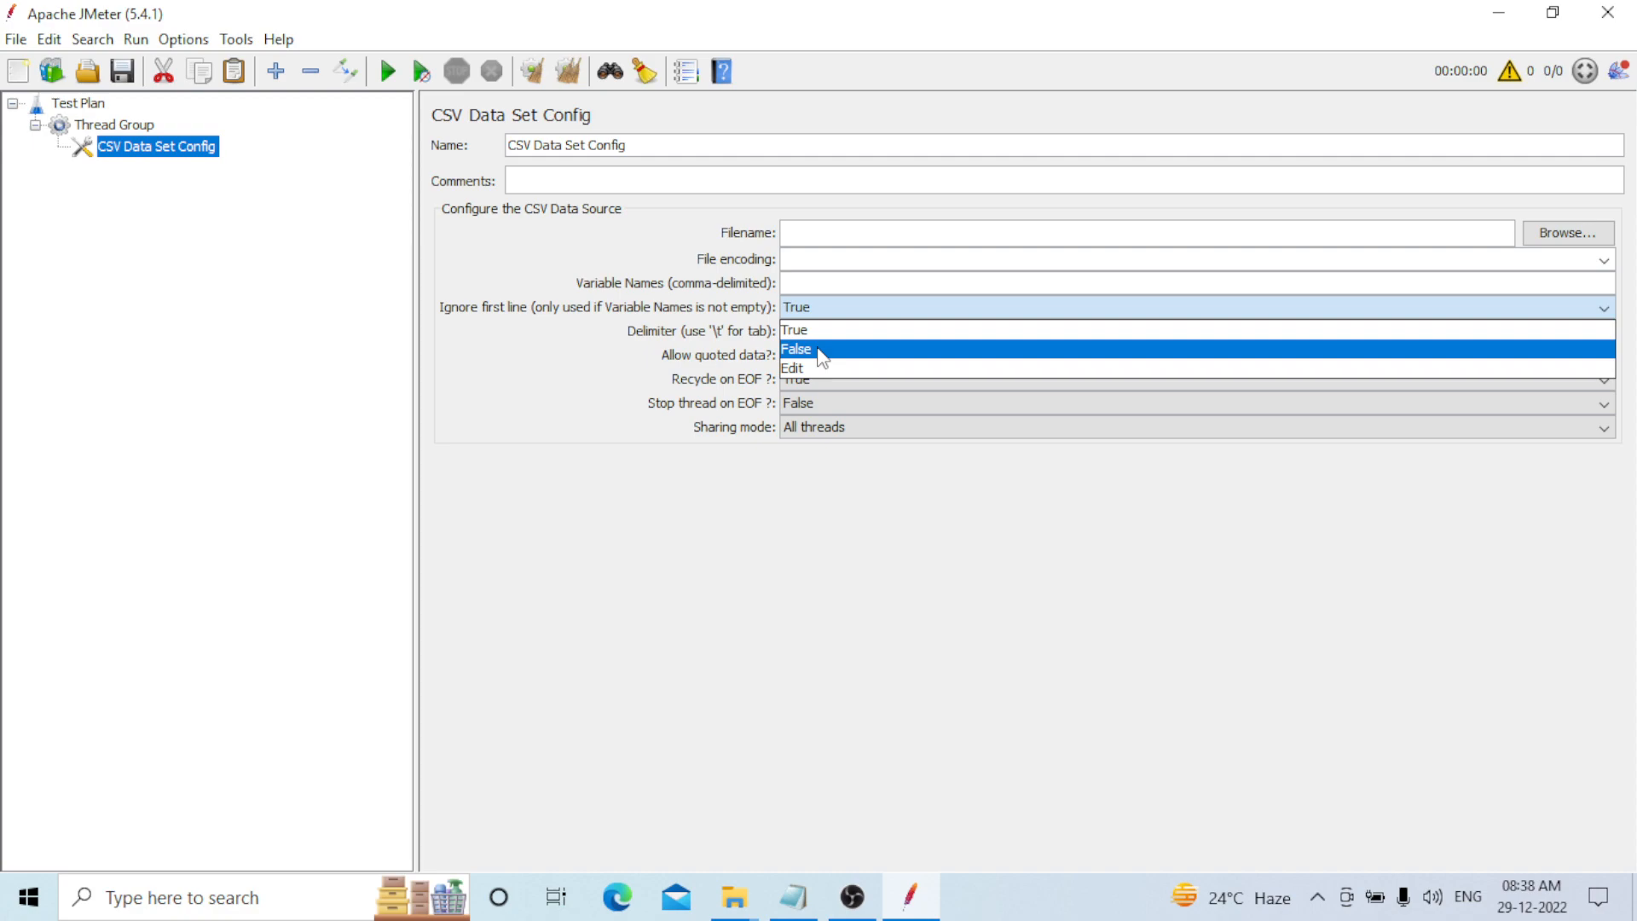
{"action": "left_click", "coordinate": [820, 350]}
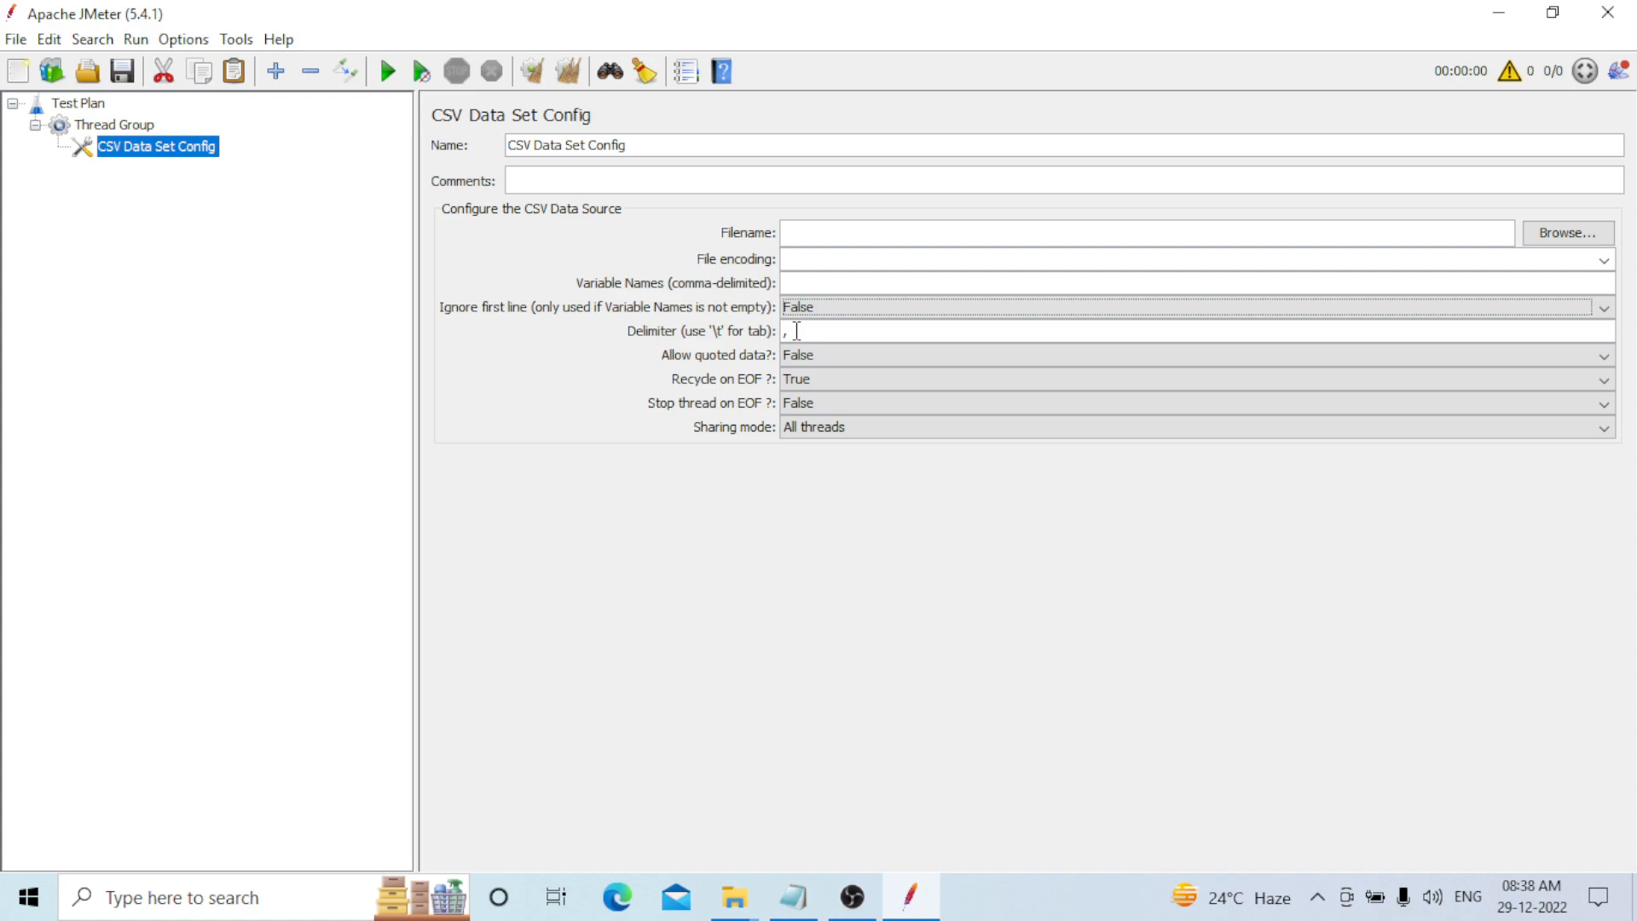
{"action": "left_click", "coordinate": [829, 357]}
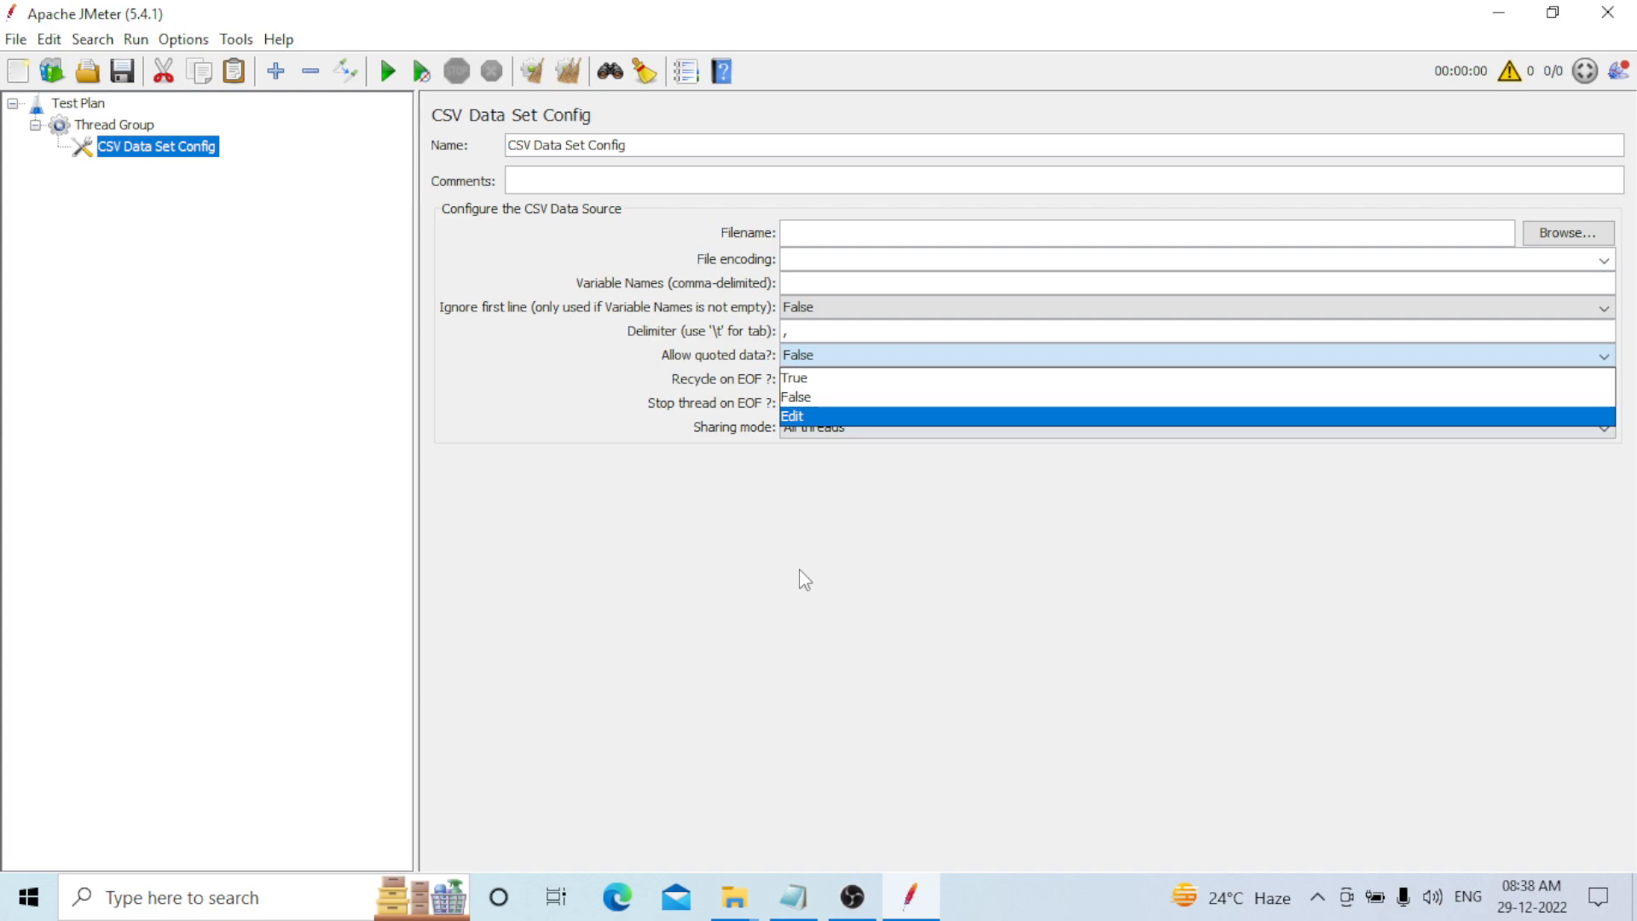
{"action": "left_click", "coordinate": [714, 365]}
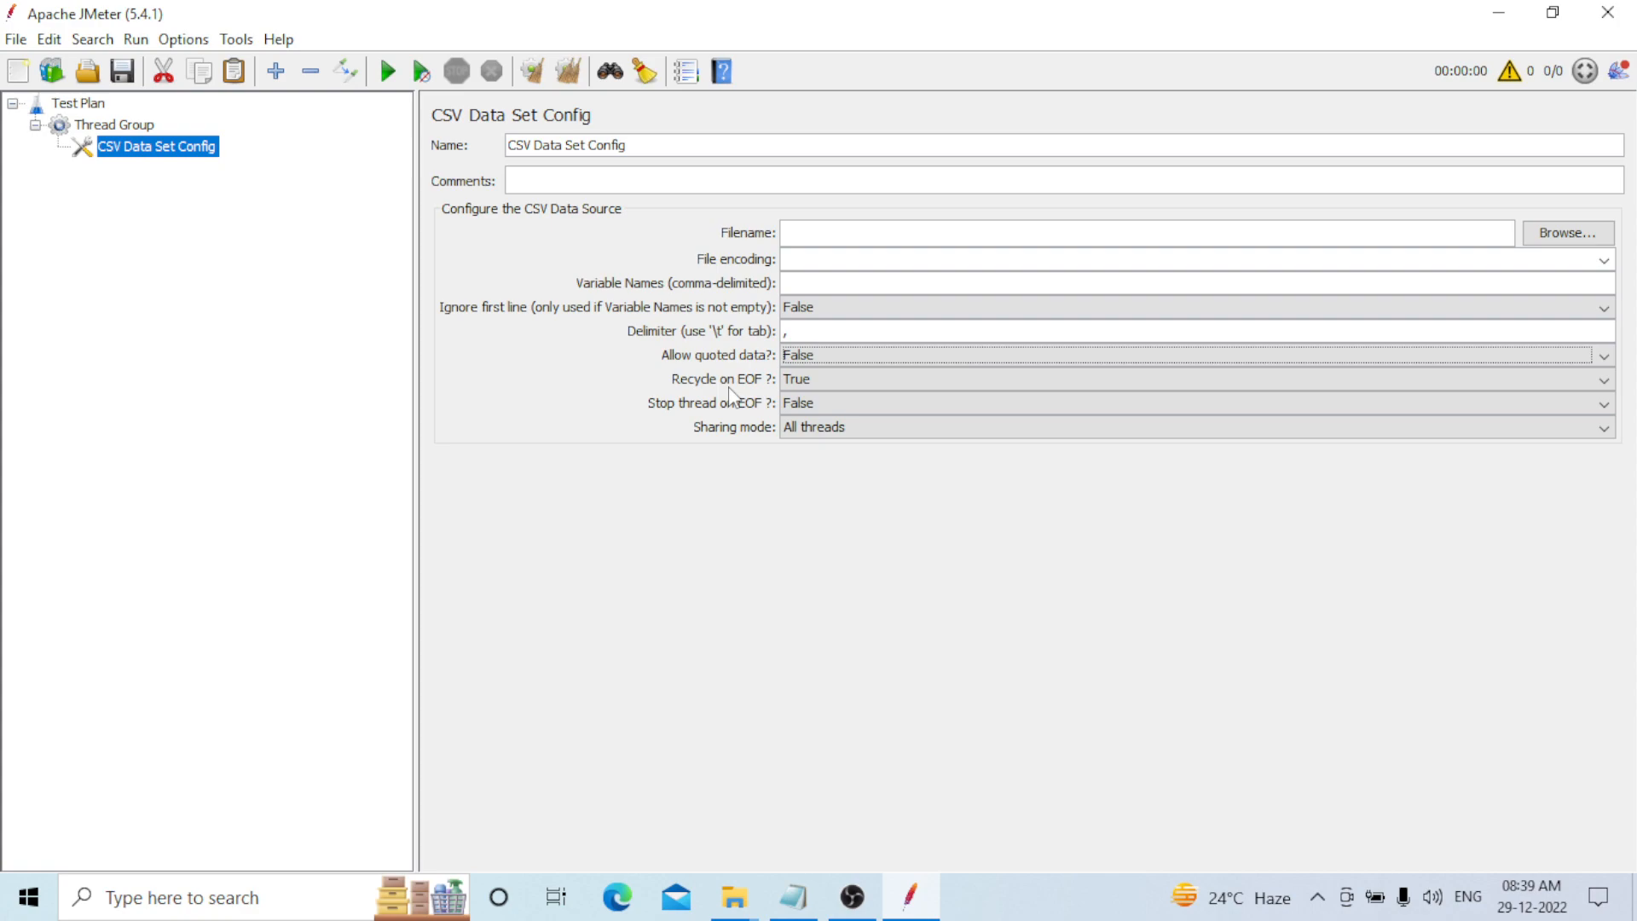
- Set the CSV data set's Recycle on EOF to False and Stop thread on EOF to True
{"action": "left_click", "coordinate": [805, 381]}
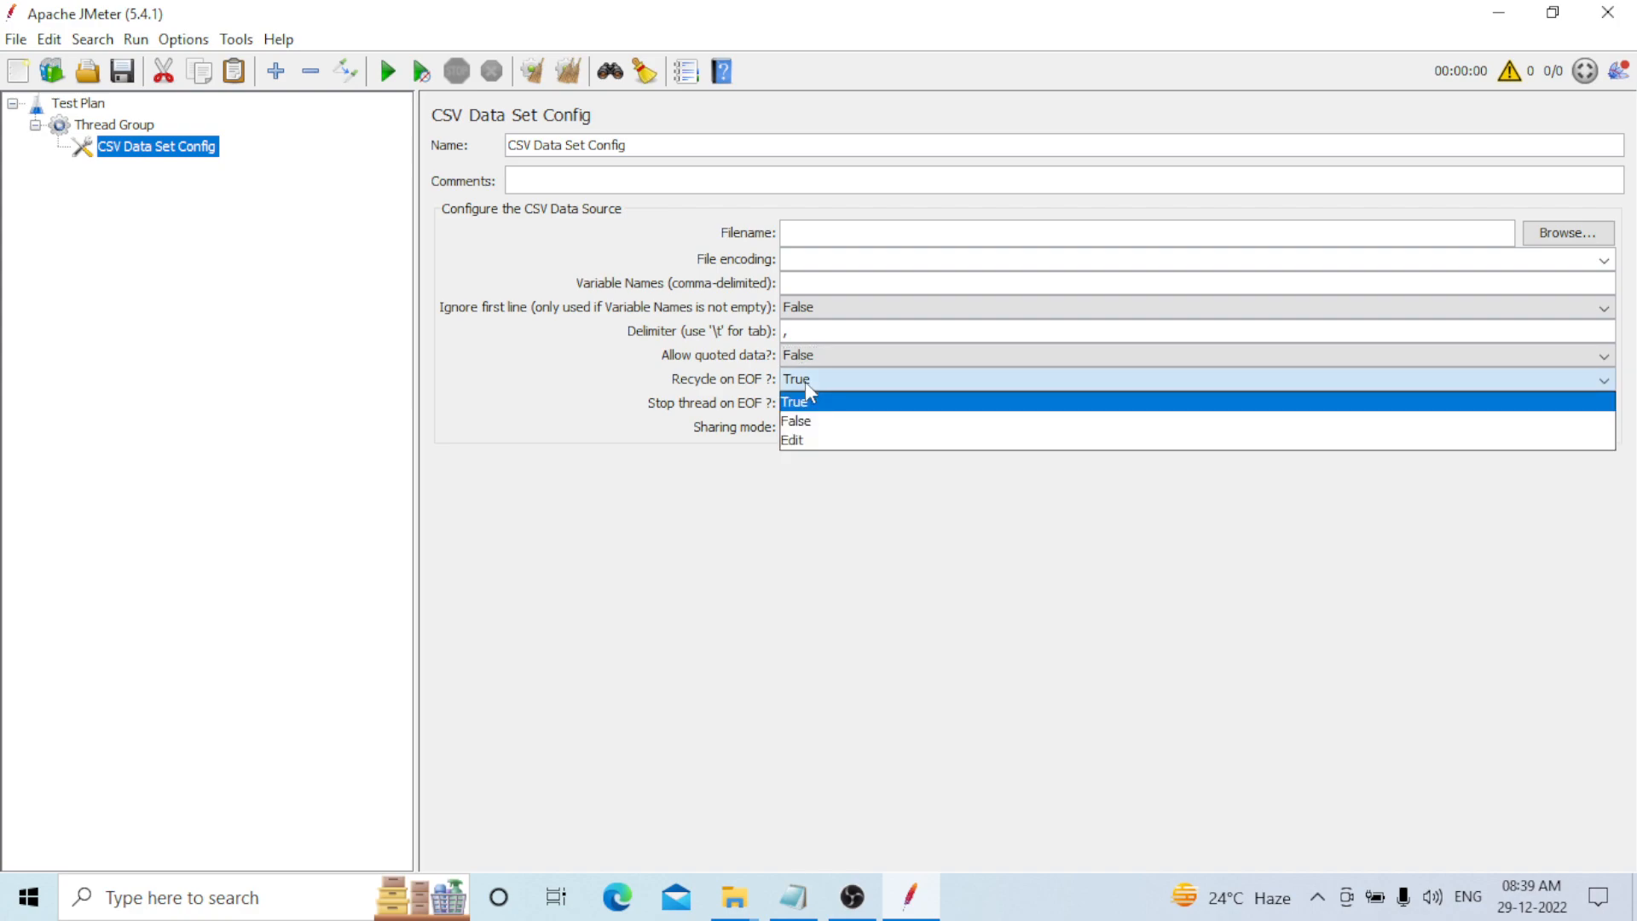
{"action": "left_click", "coordinate": [805, 421]}
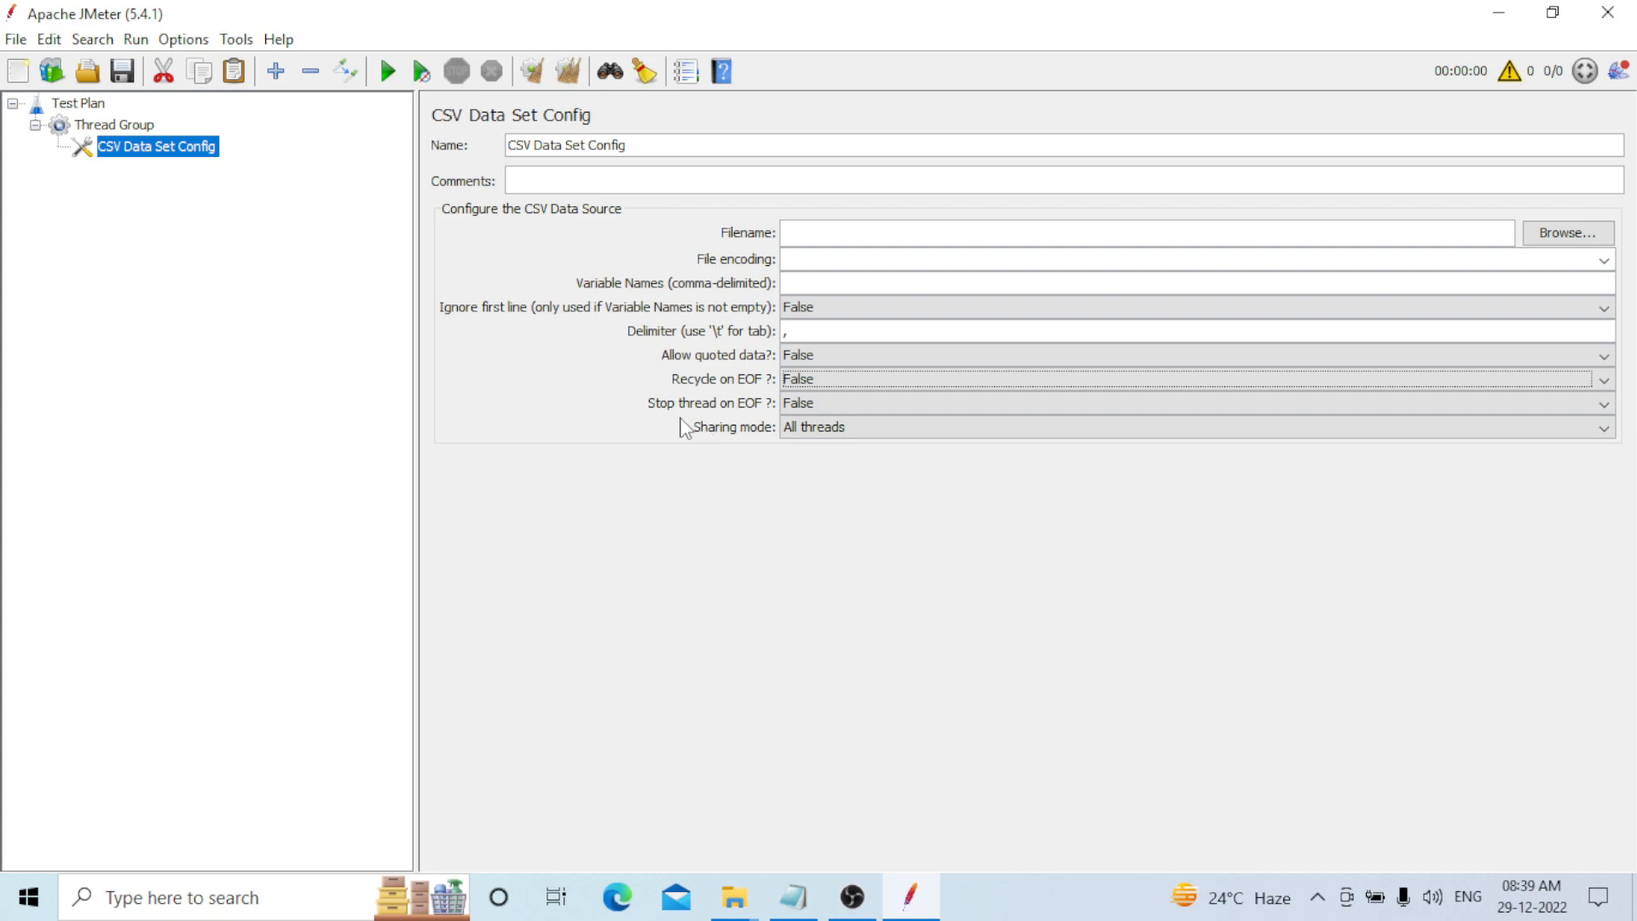
{"action": "left_click", "coordinate": [816, 408]}
{"action": "left_click", "coordinate": [810, 425]}
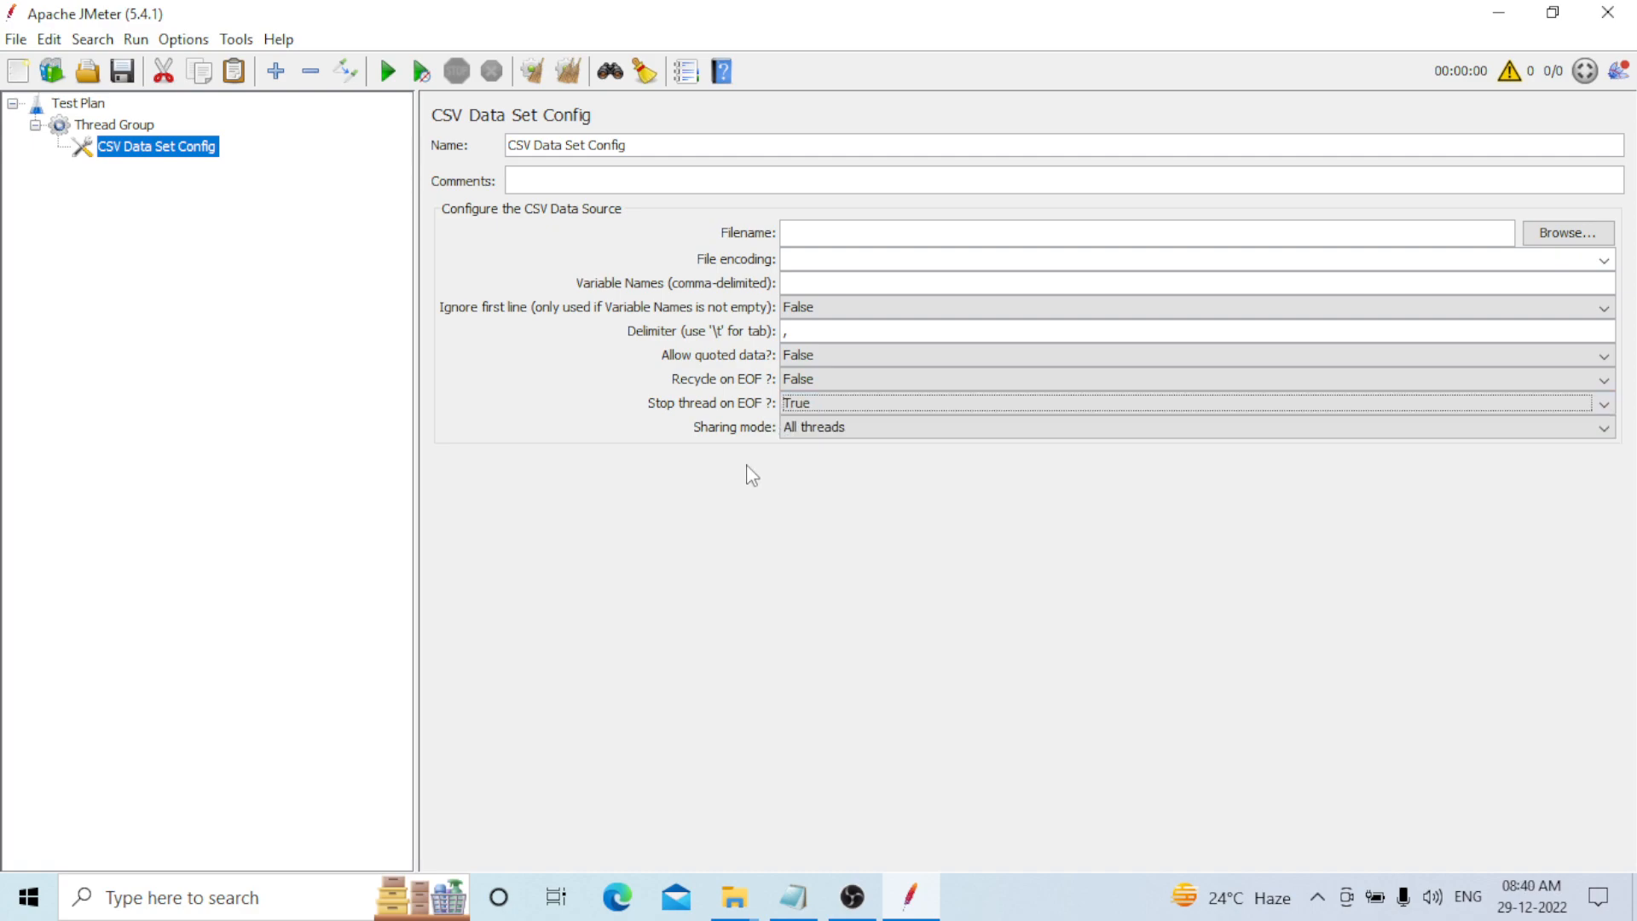
- View the Sharing mode choices of the CSV Data Set Config without picking a different one
{"action": "mouse_move", "coordinate": [759, 438]}
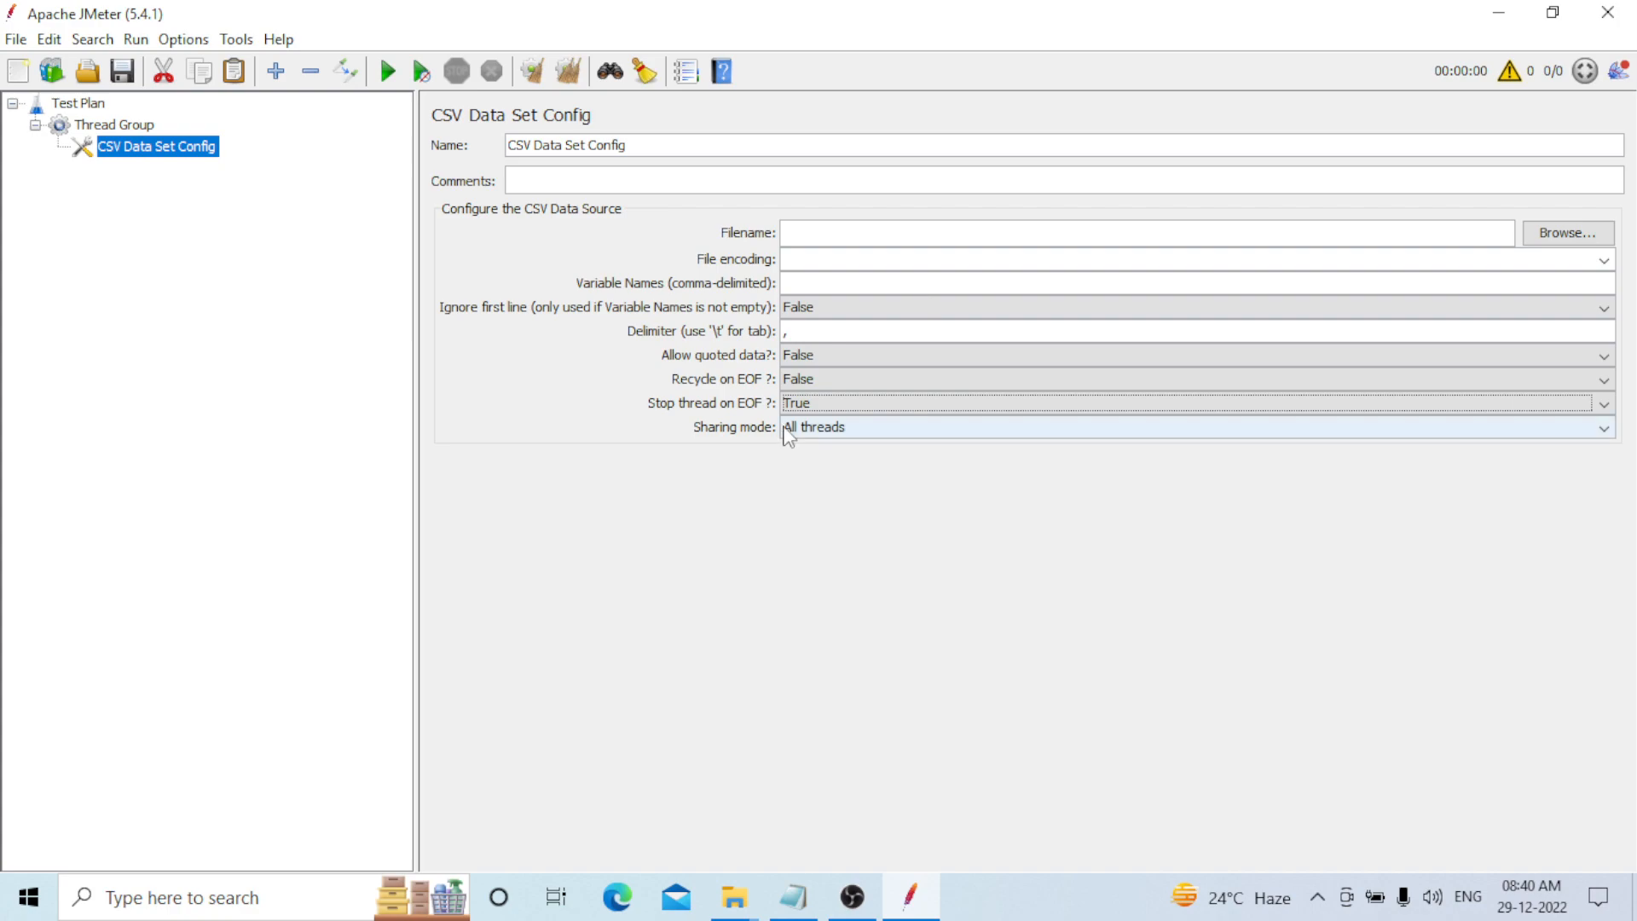
{"action": "left_click", "coordinate": [857, 428]}
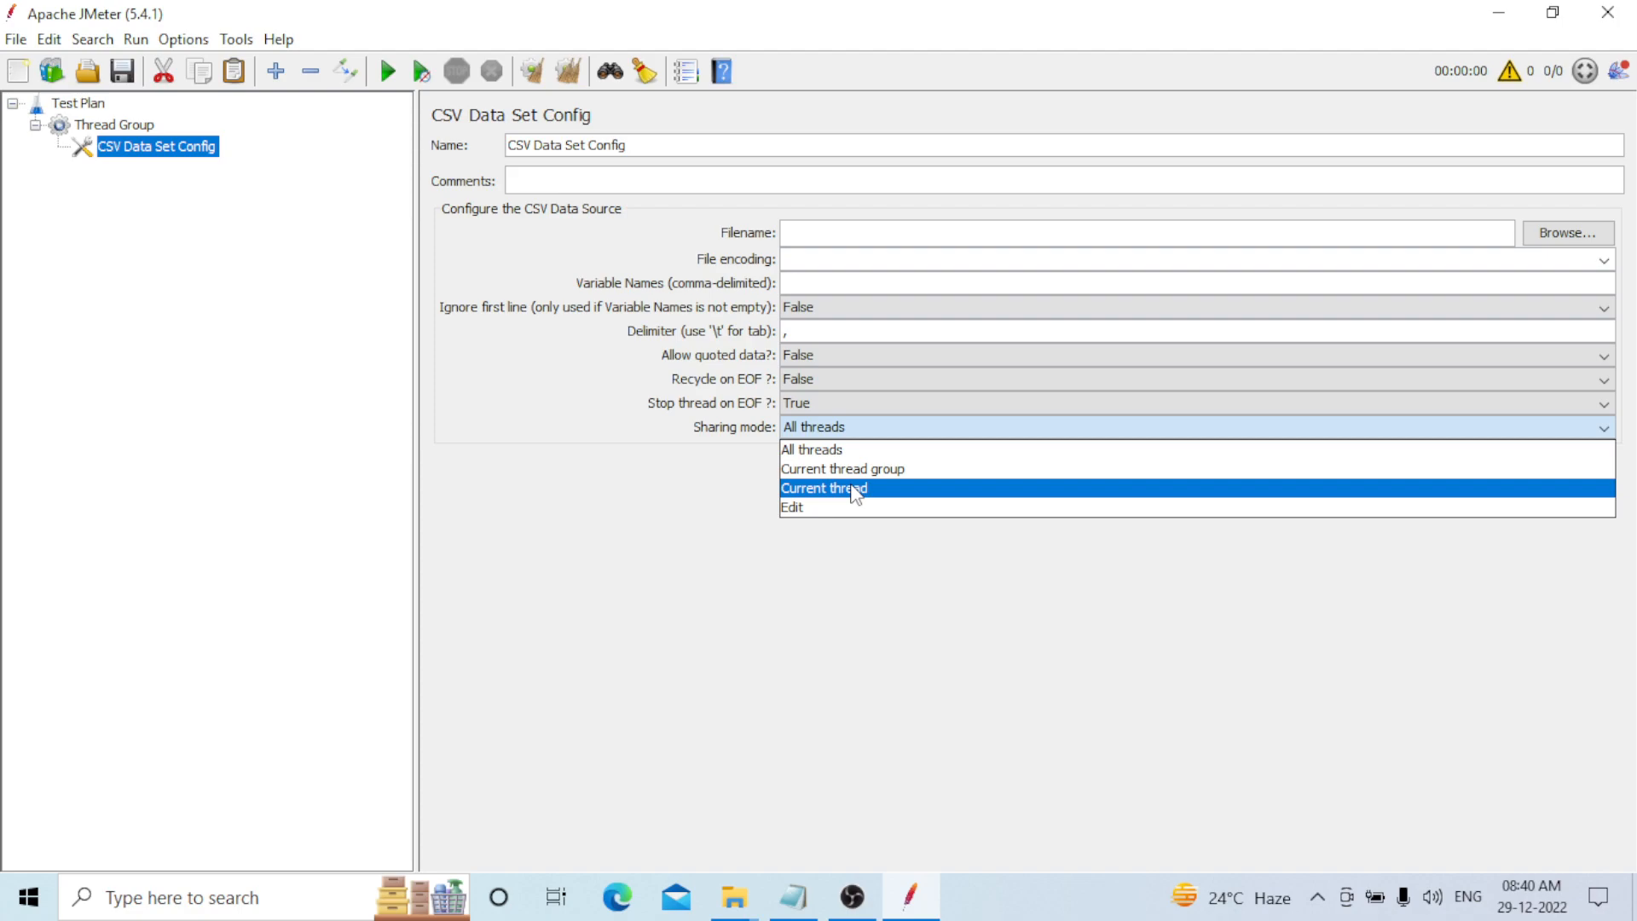
{"action": "left_click", "coordinate": [605, 507]}
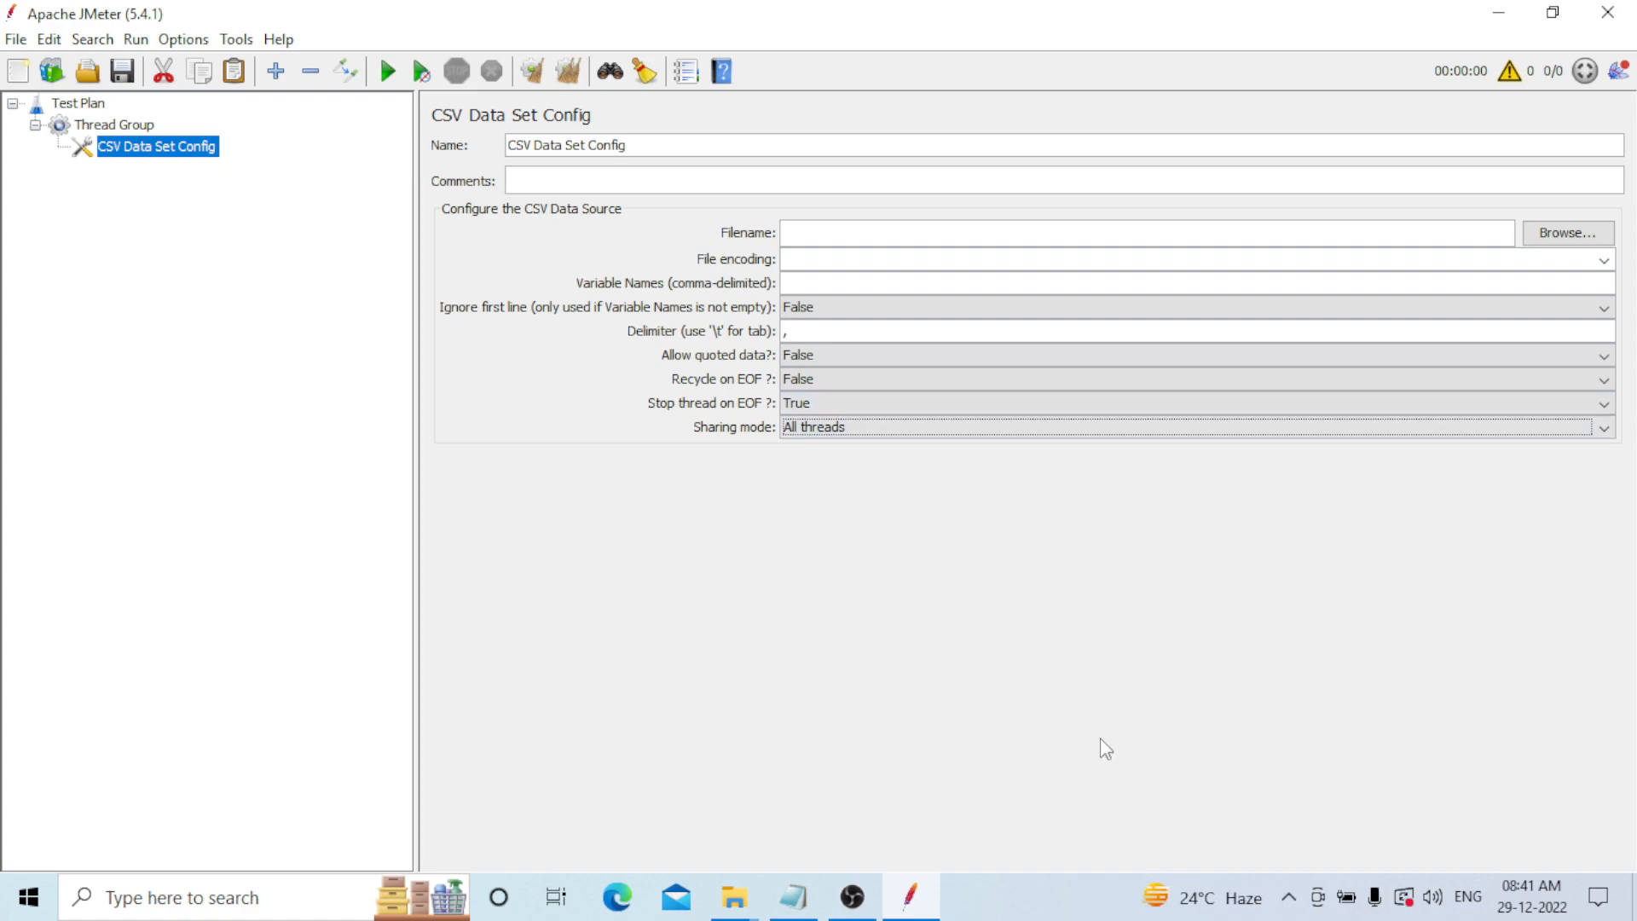
- Add an HTTP Header Manager config element to the Thread Group
{"action": "left_click", "coordinate": [128, 125]}
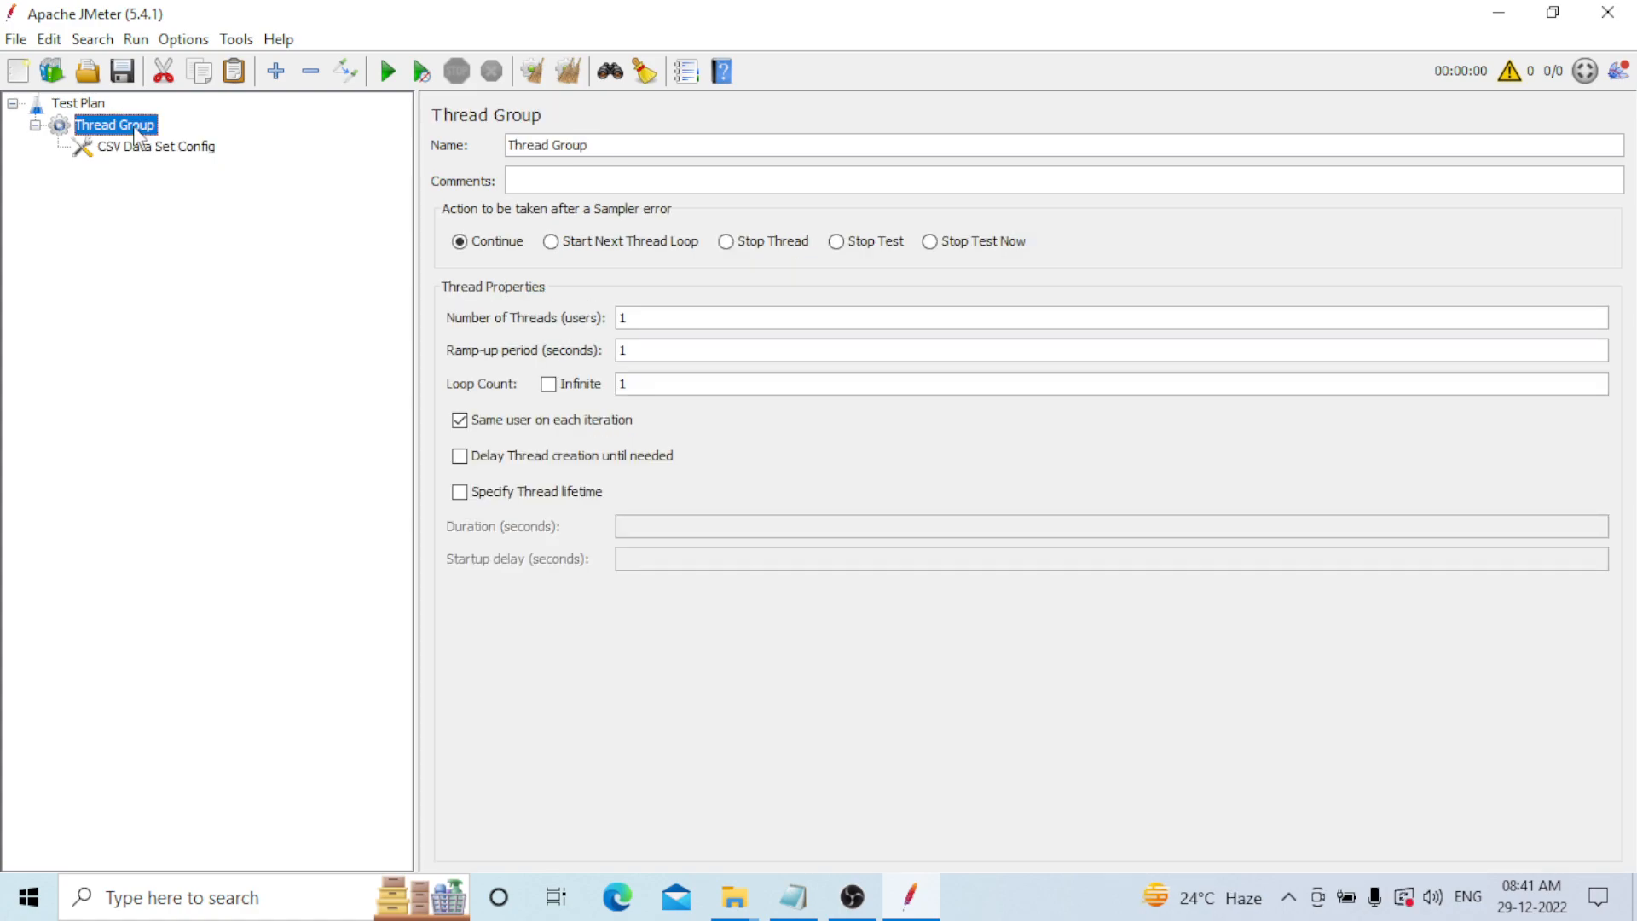
{"action": "right_click", "coordinate": [141, 128]}
{"action": "mouse_move", "coordinate": [418, 145]}
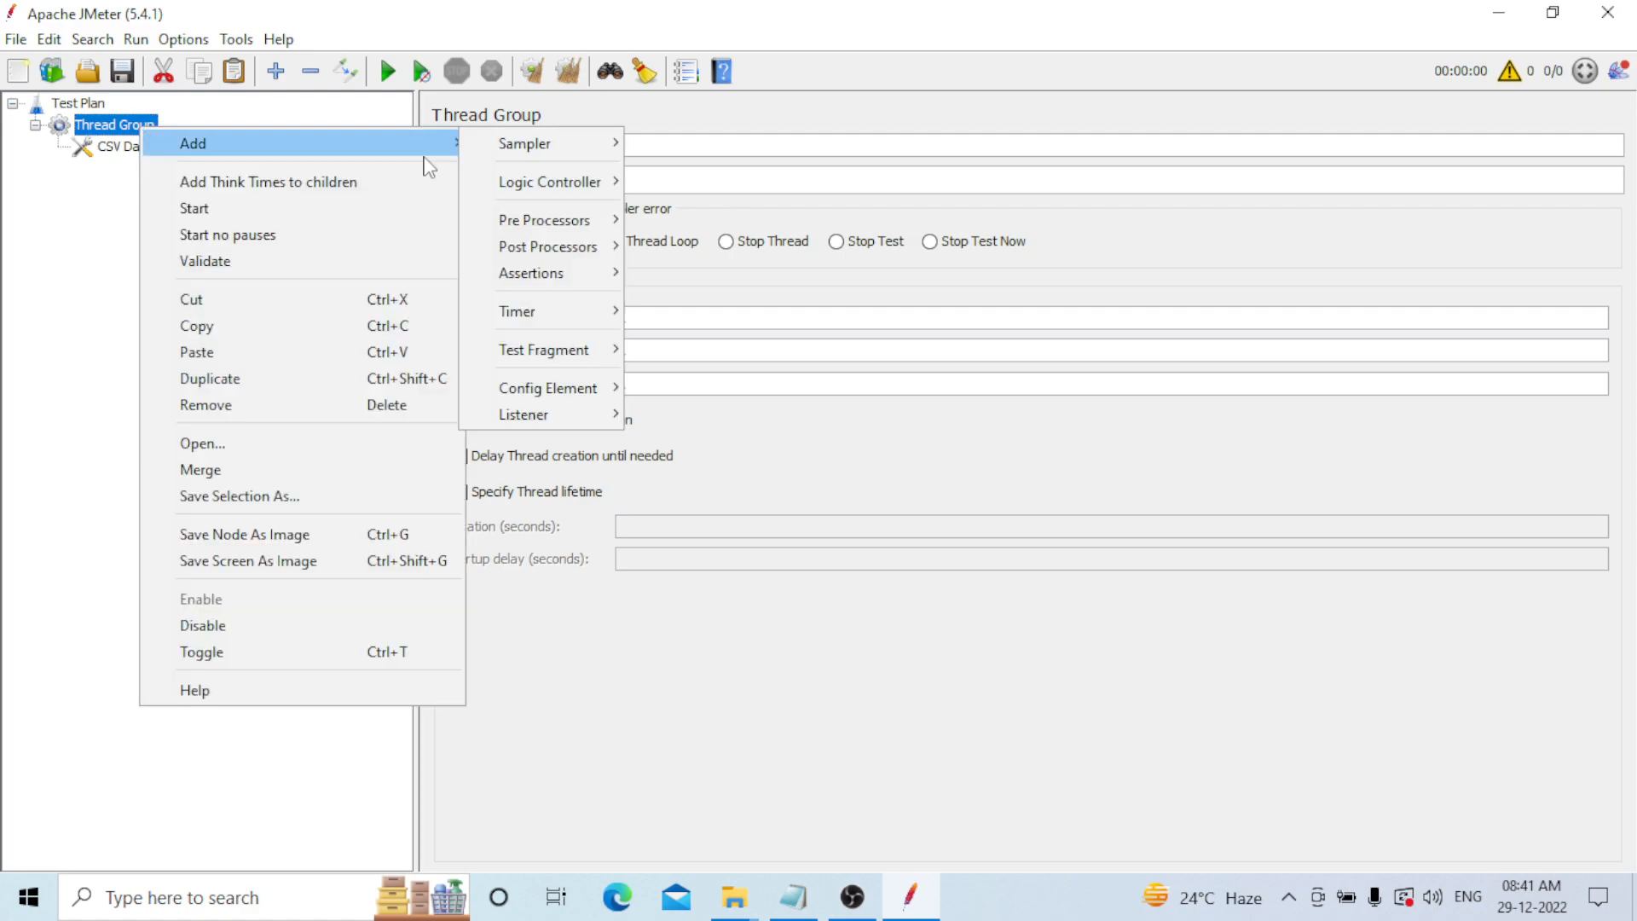
{"action": "mouse_move", "coordinate": [545, 394]}
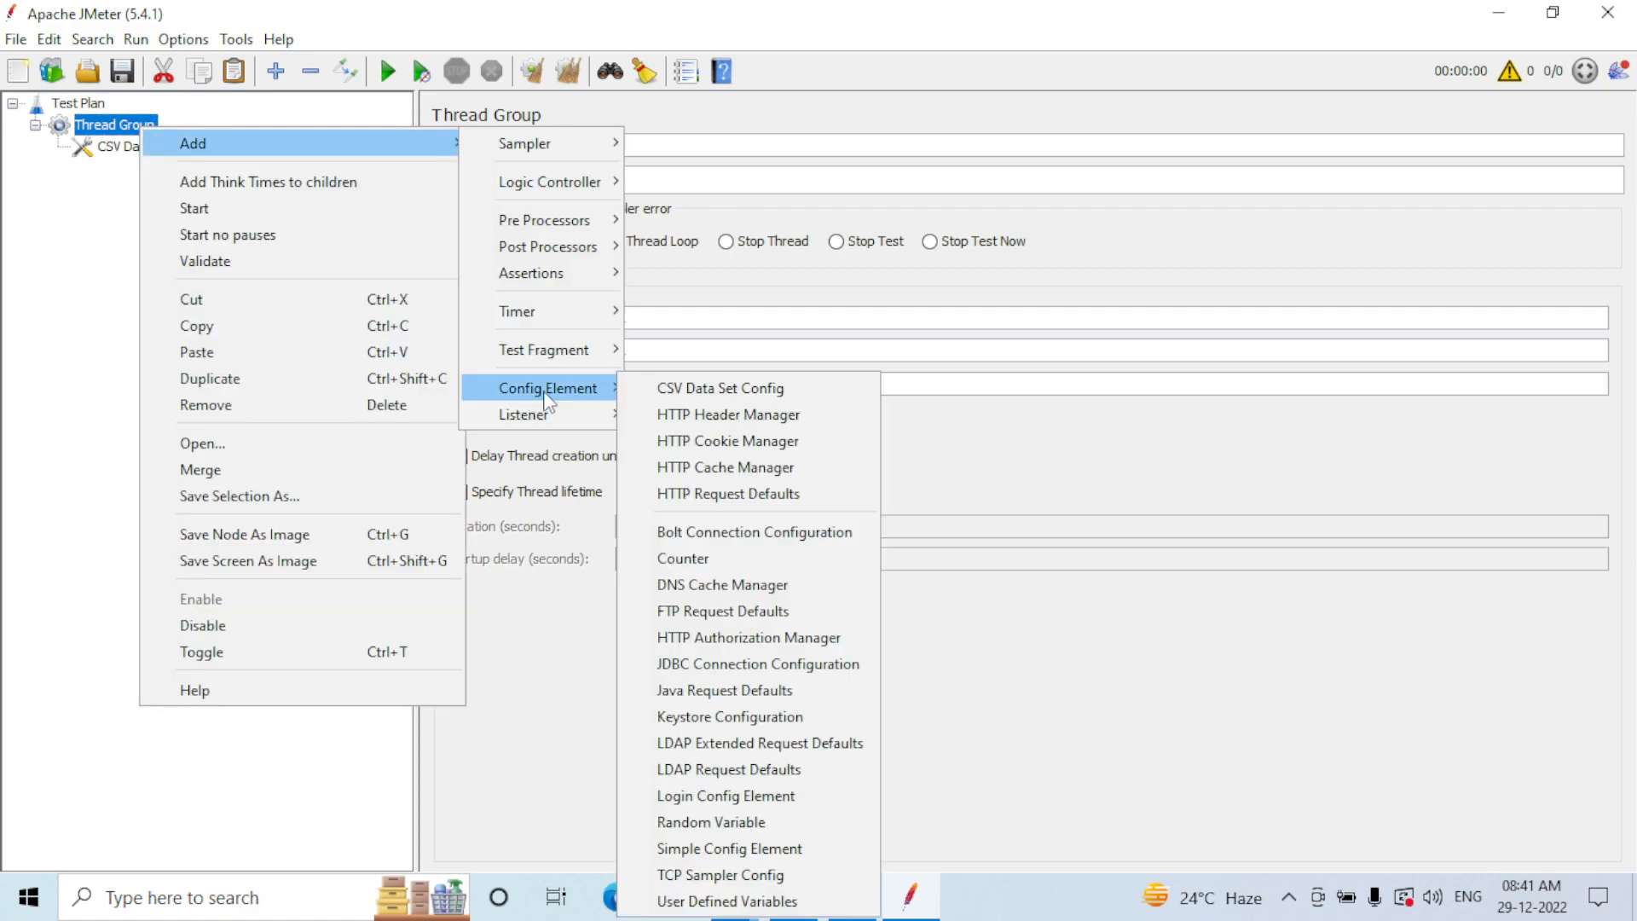
{"action": "left_click", "coordinate": [725, 414]}
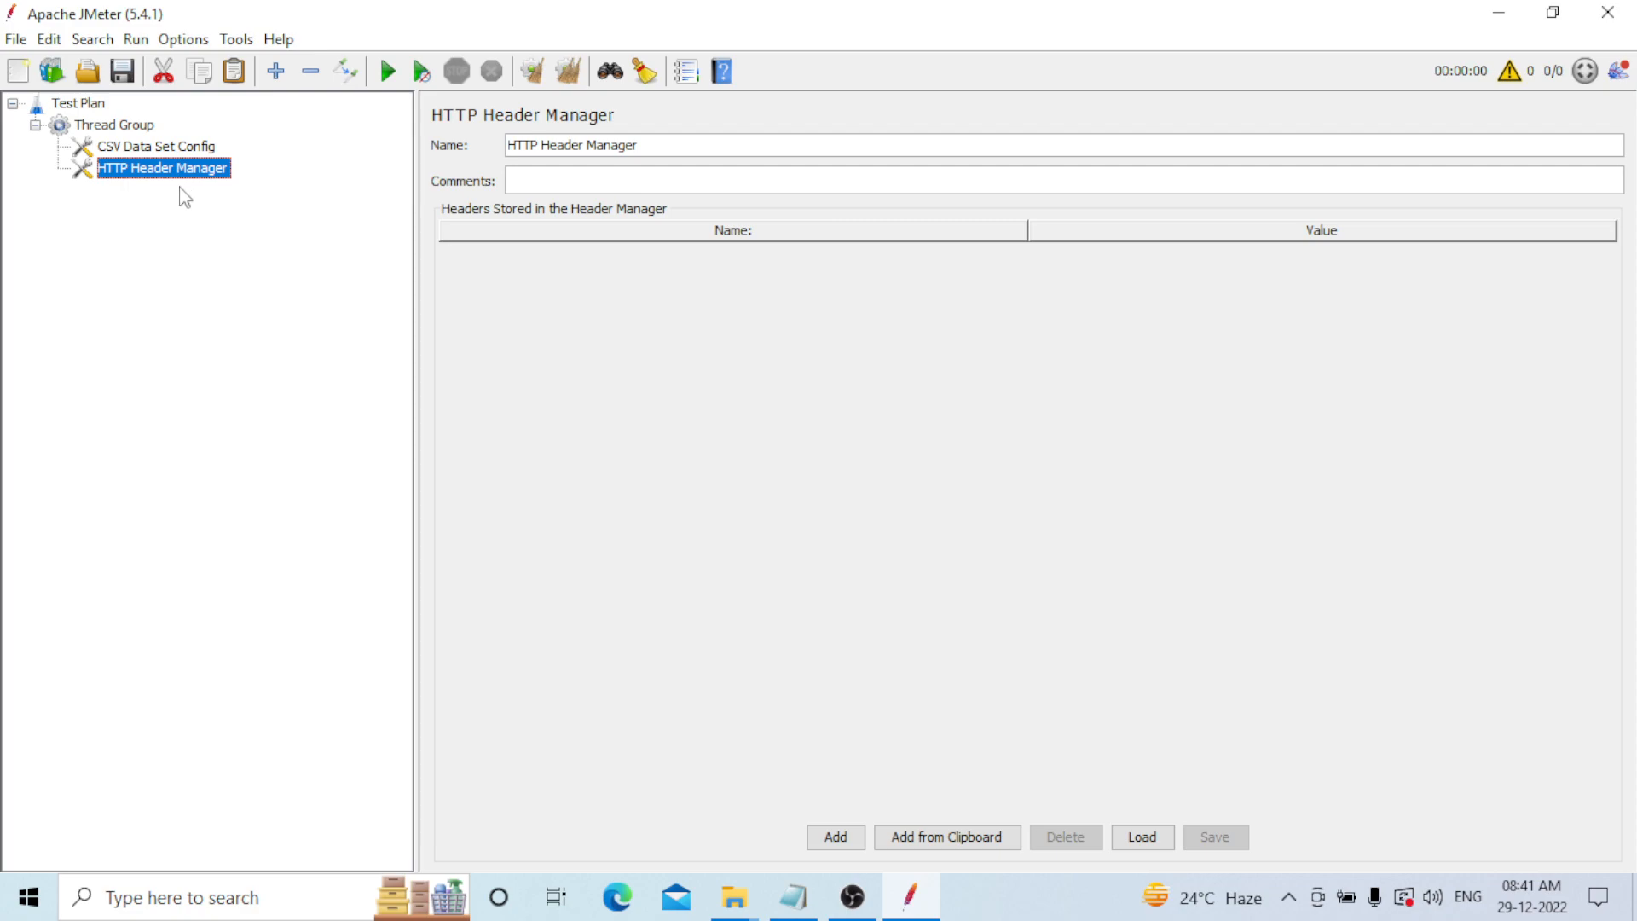
- Add a header named Content-type with the value Application/Json to the HTTP Header Manager
{"action": "left_click", "coordinate": [857, 833]}
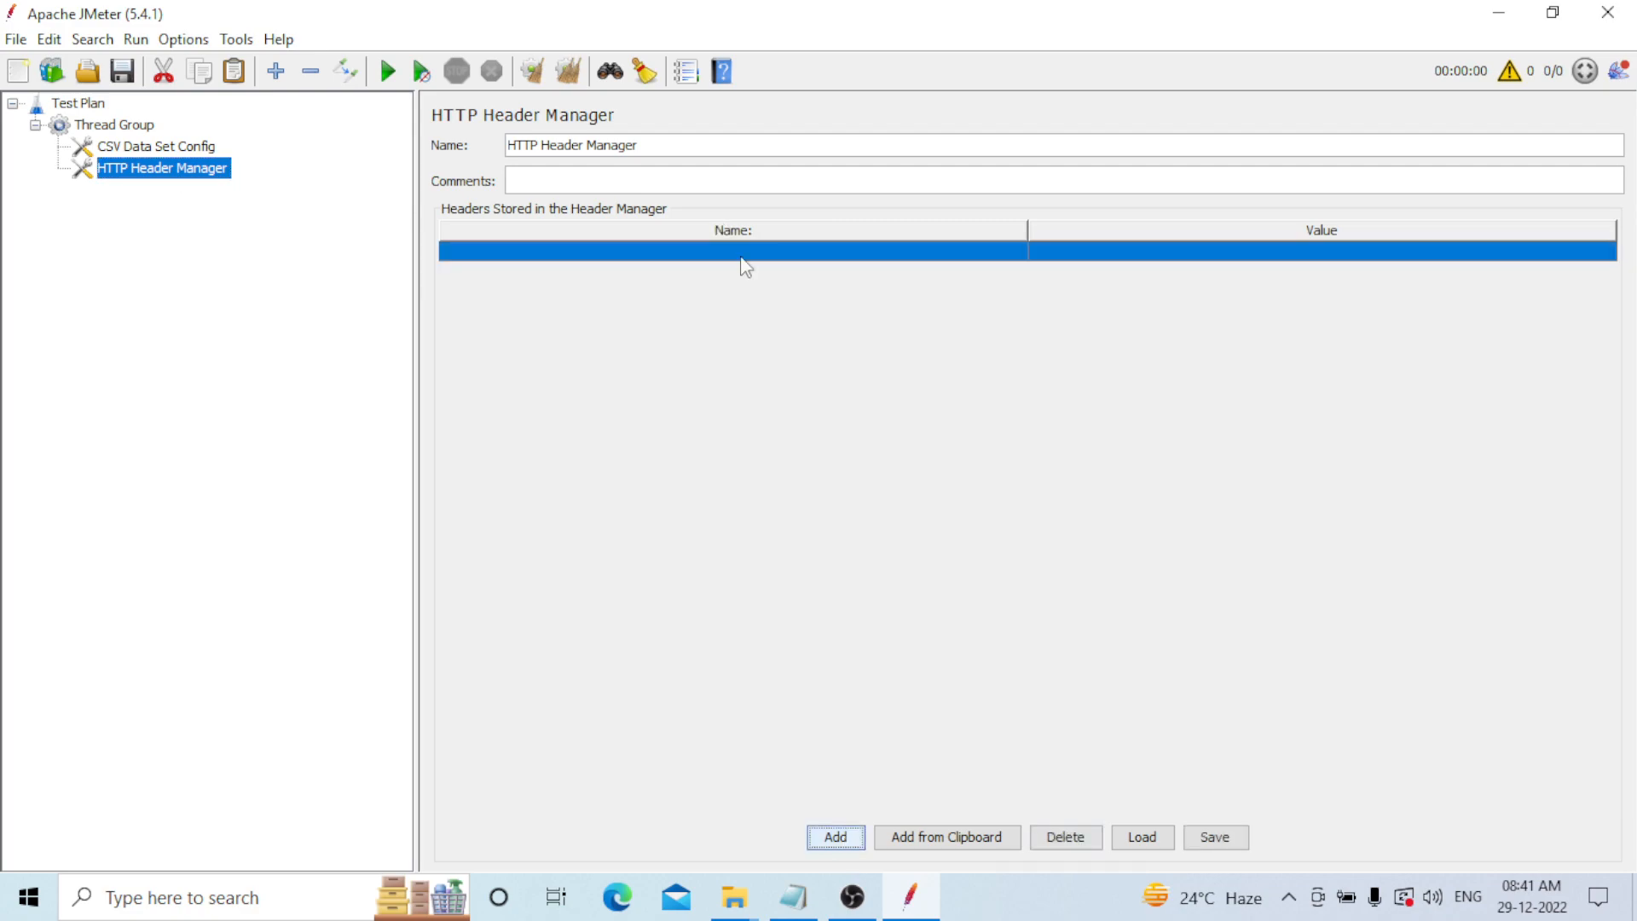
{"action": "double_click", "coordinate": [742, 253]}
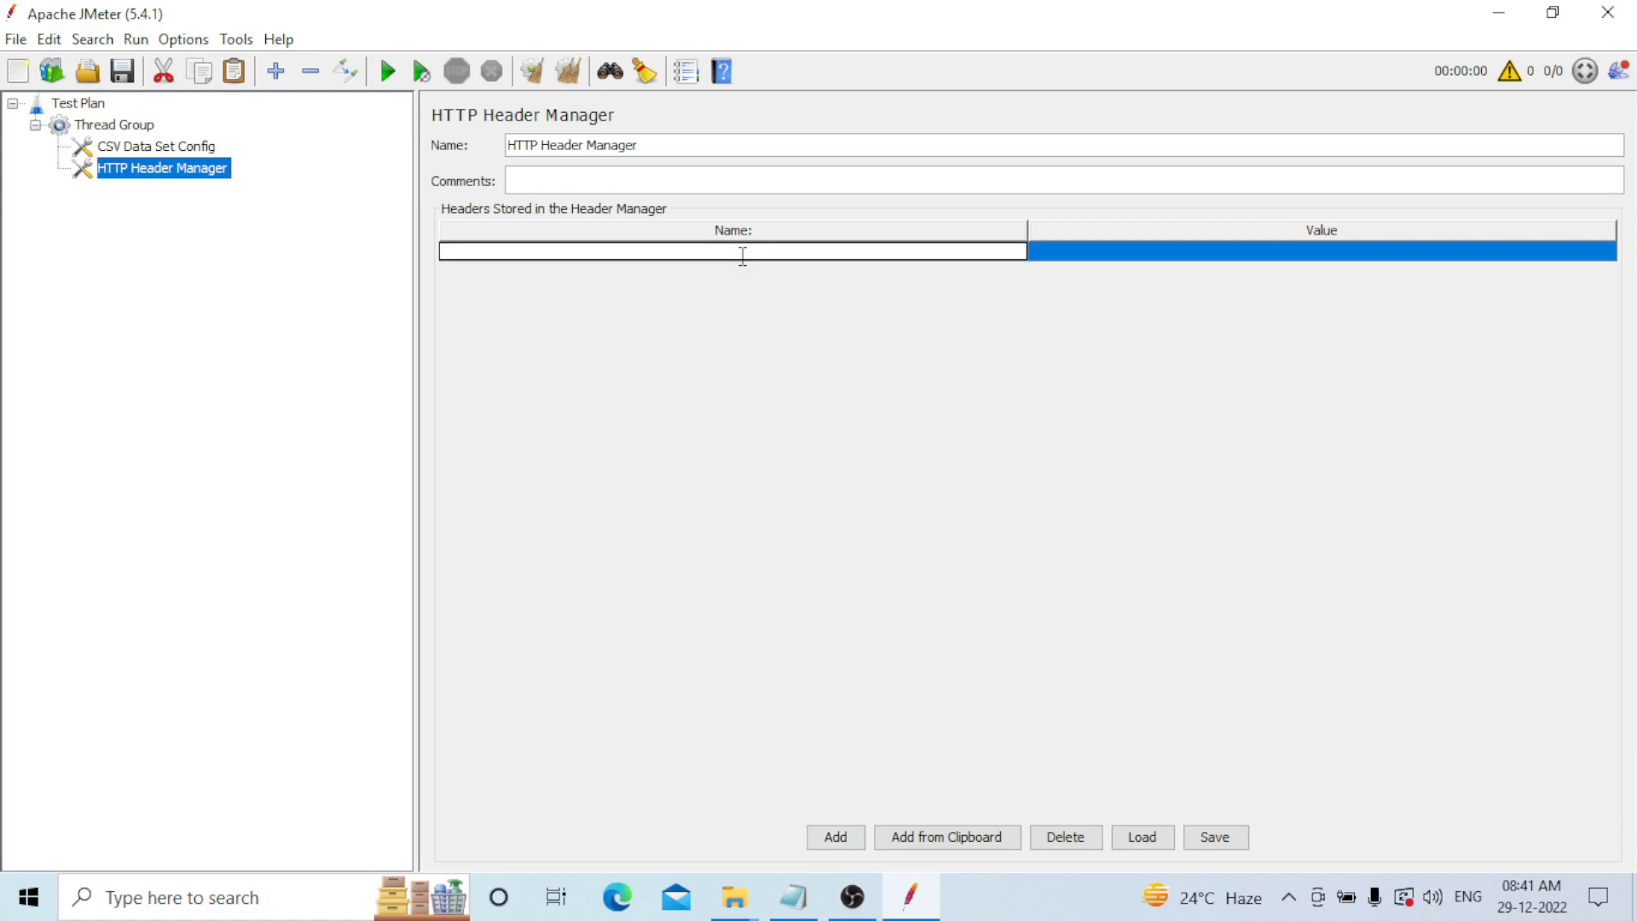
{"action": "type", "text": "Content-Ty"}
{"action": "key", "text": "BackSpace"}
{"action": "key", "text": "BackSpace"}
{"action": "type", "text": "type"}
{"action": "left_click", "coordinate": [1161, 251]}
{"action": "type", "text": "App"}
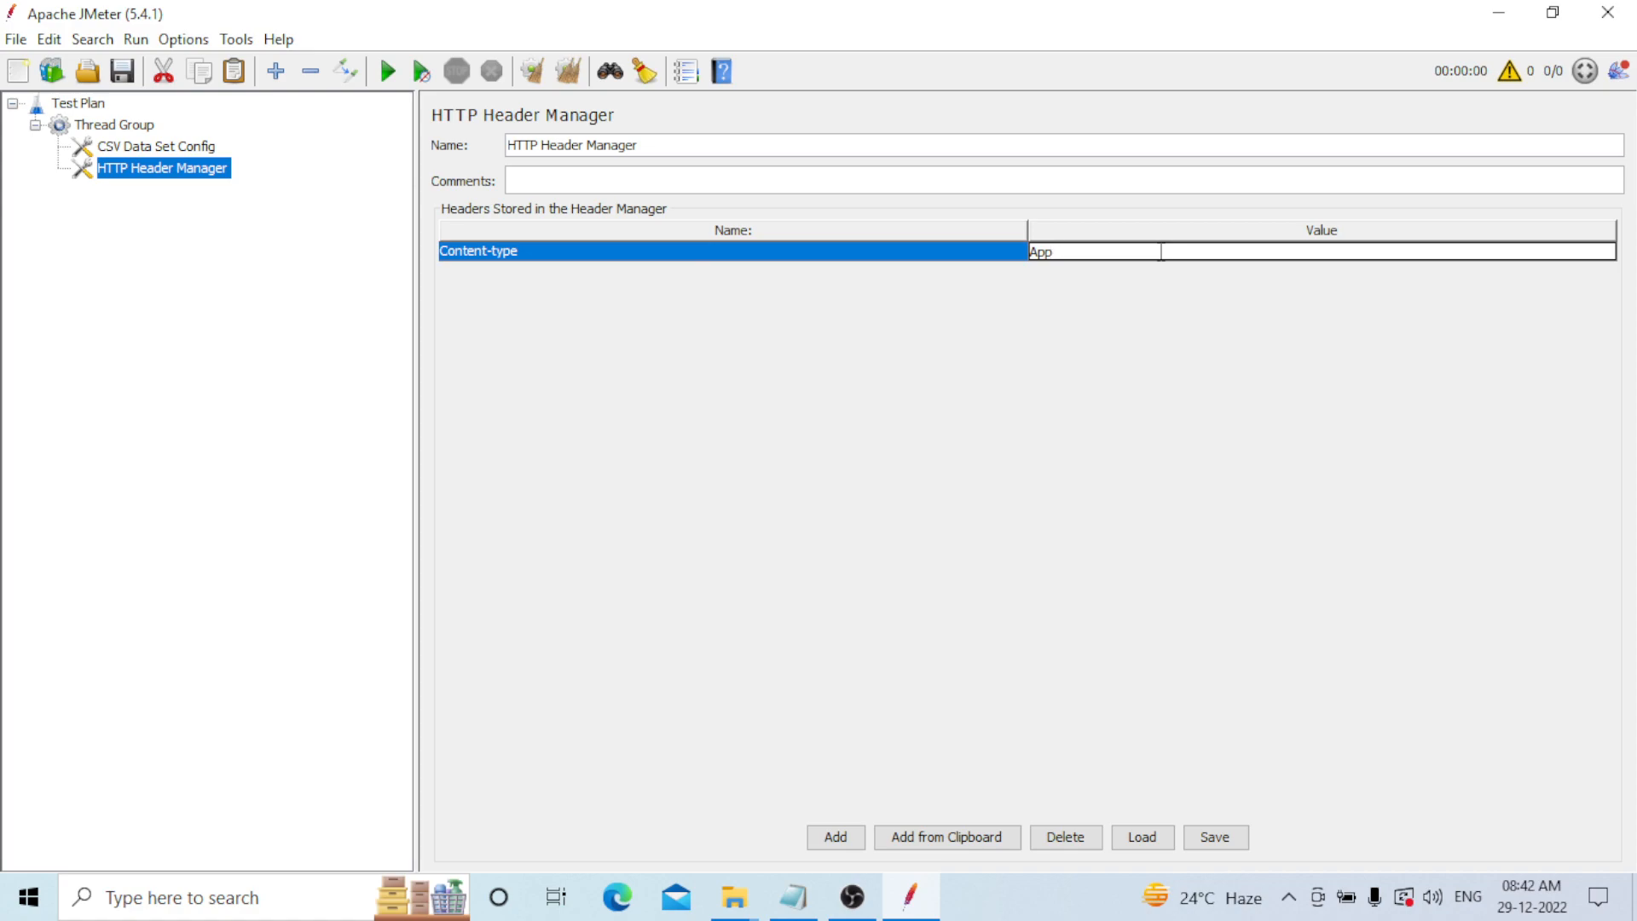
{"action": "type", "text": "lication/Json"}
{"action": "key", "text": "Return"}
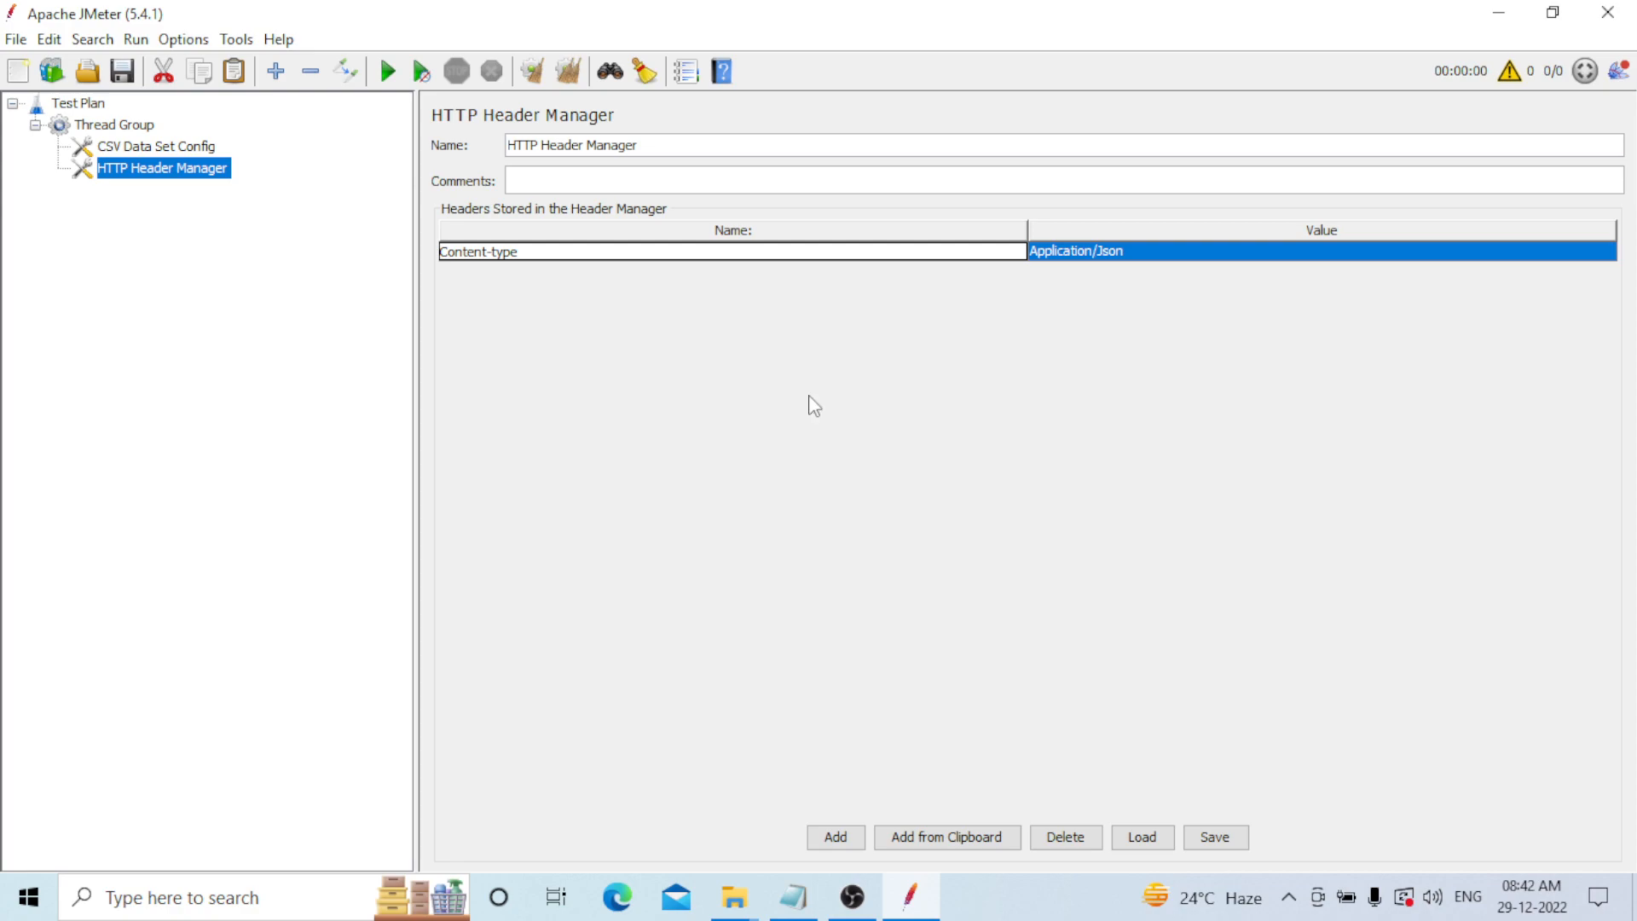
{"action": "left_click", "coordinate": [1125, 256]}
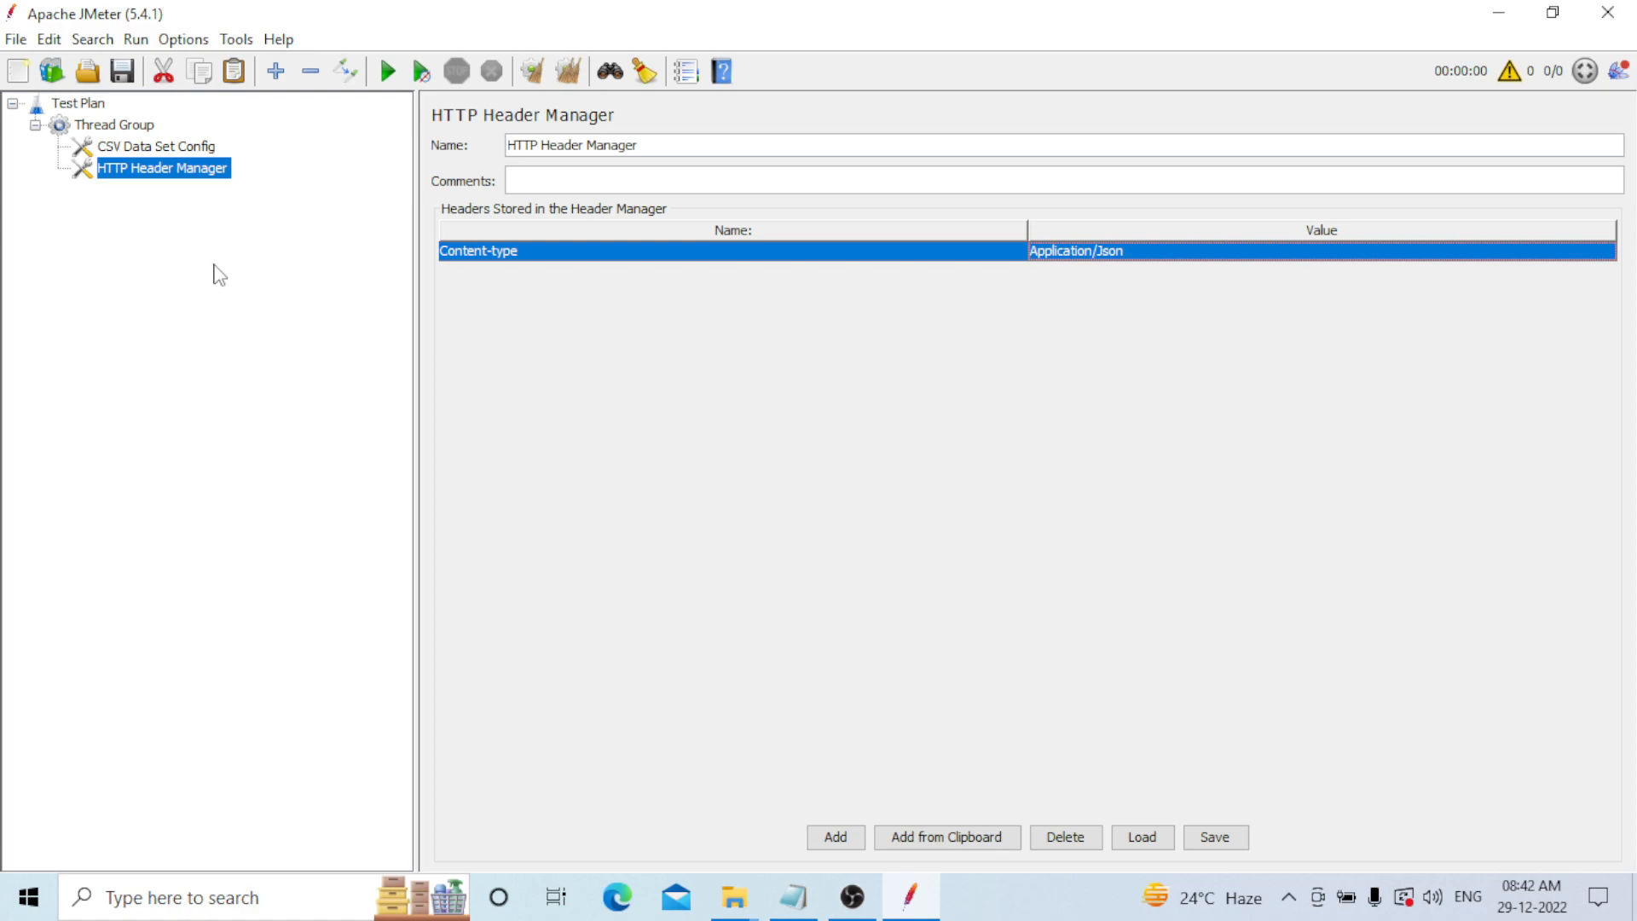
- Add an HTTP Cookie Manager config element to the Thread Group
{"action": "left_click", "coordinate": [149, 128]}
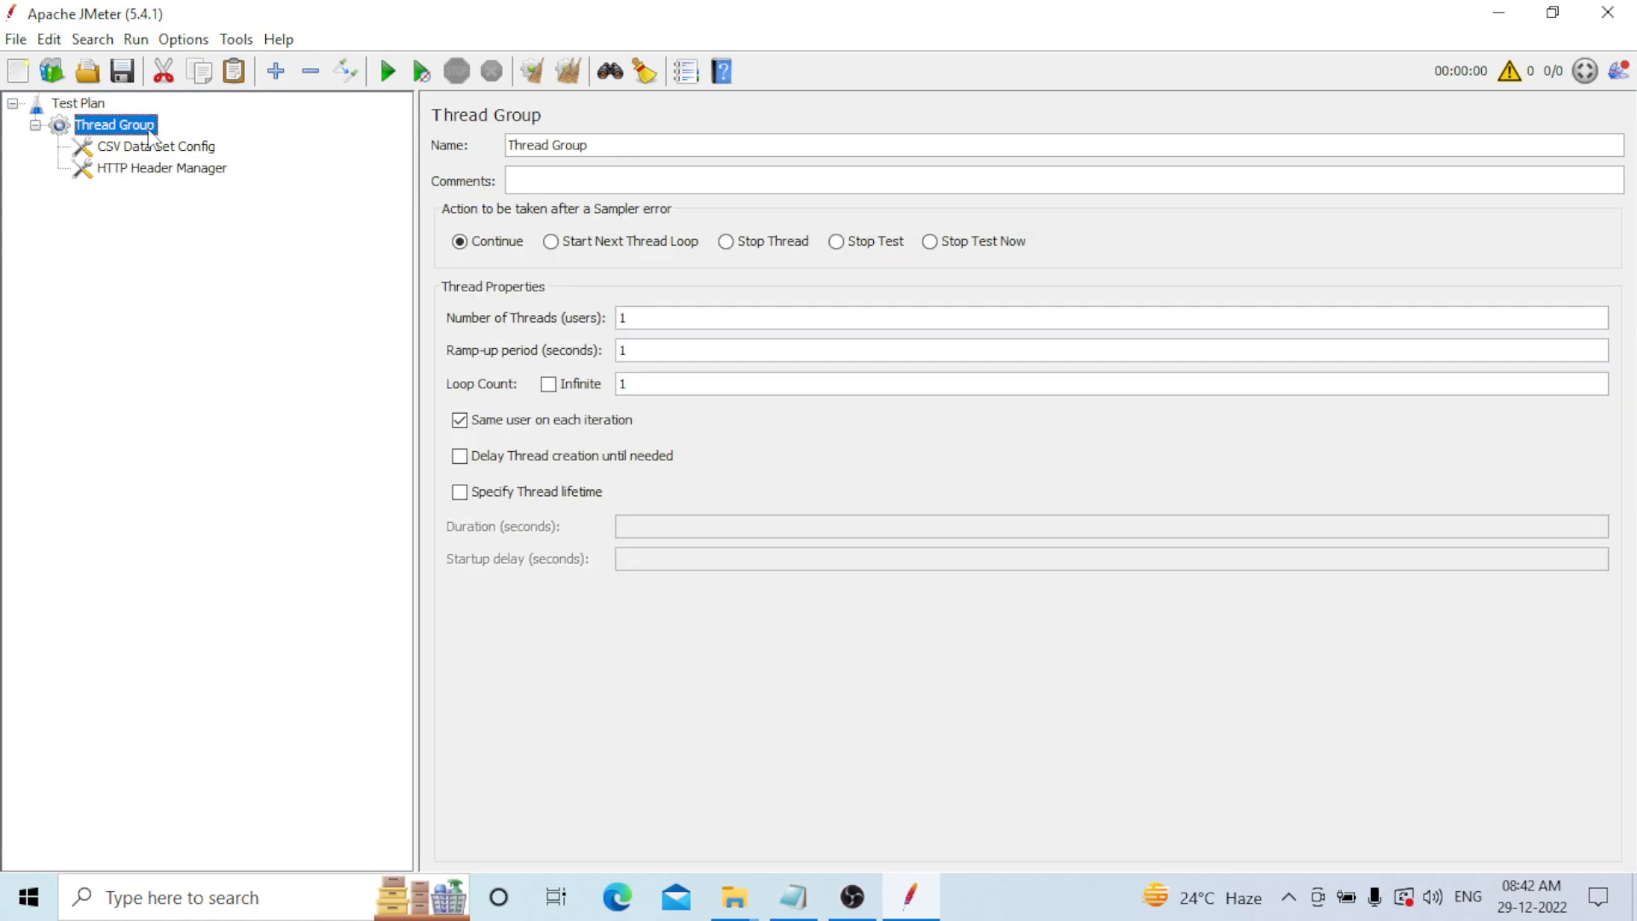
{"action": "right_click", "coordinate": [150, 132]}
{"action": "mouse_move", "coordinate": [524, 150]}
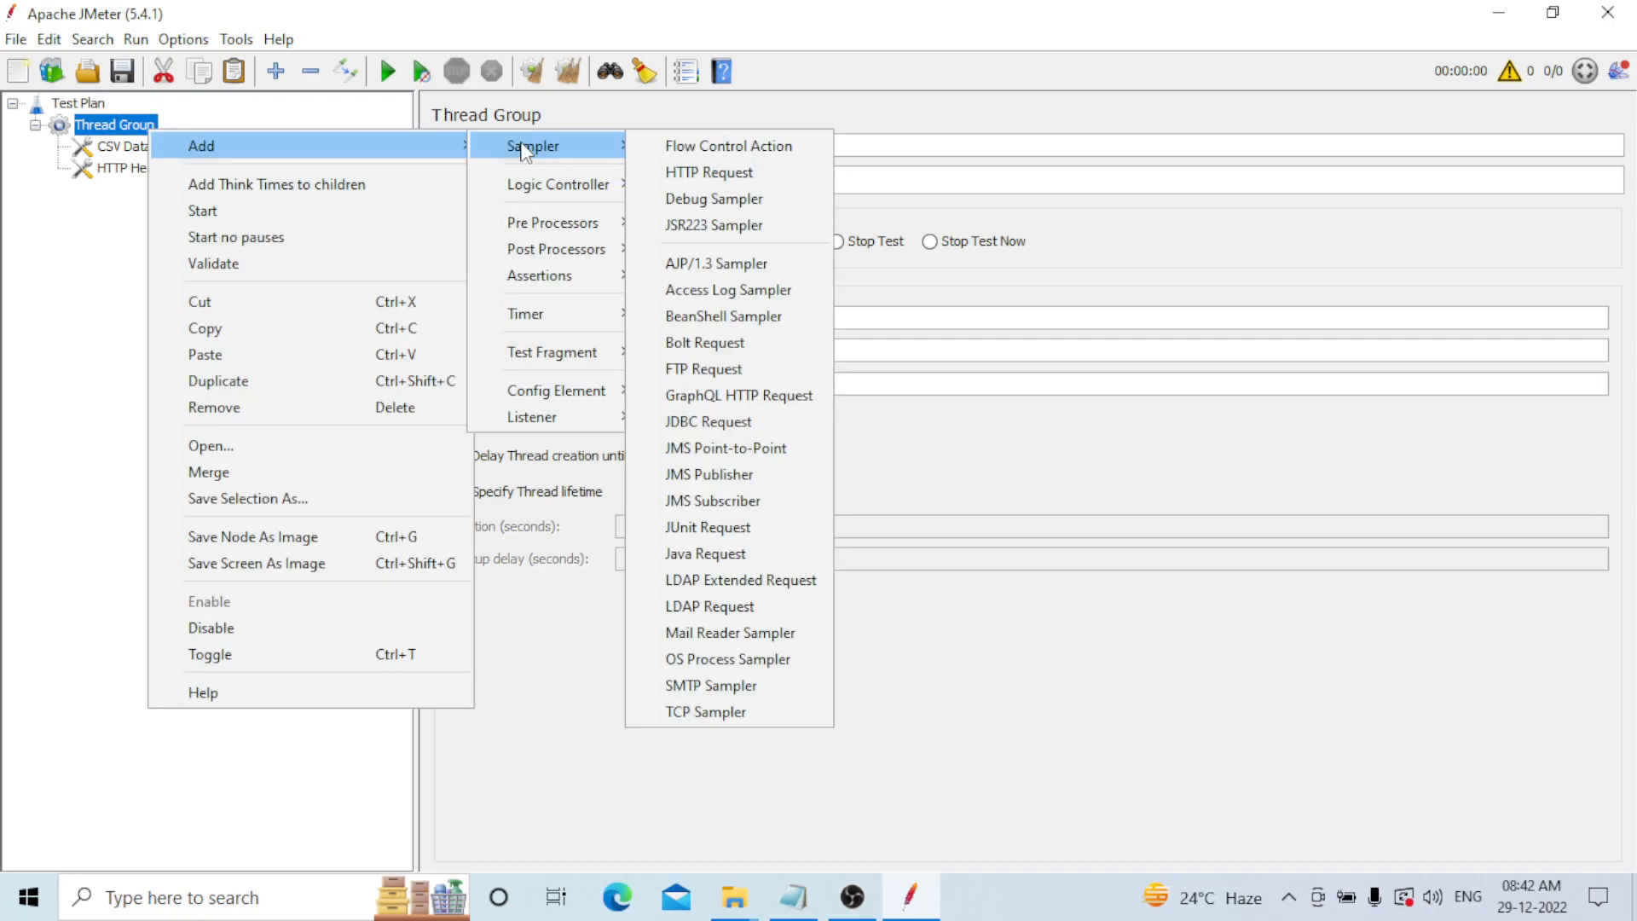
{"action": "mouse_move", "coordinate": [556, 390]}
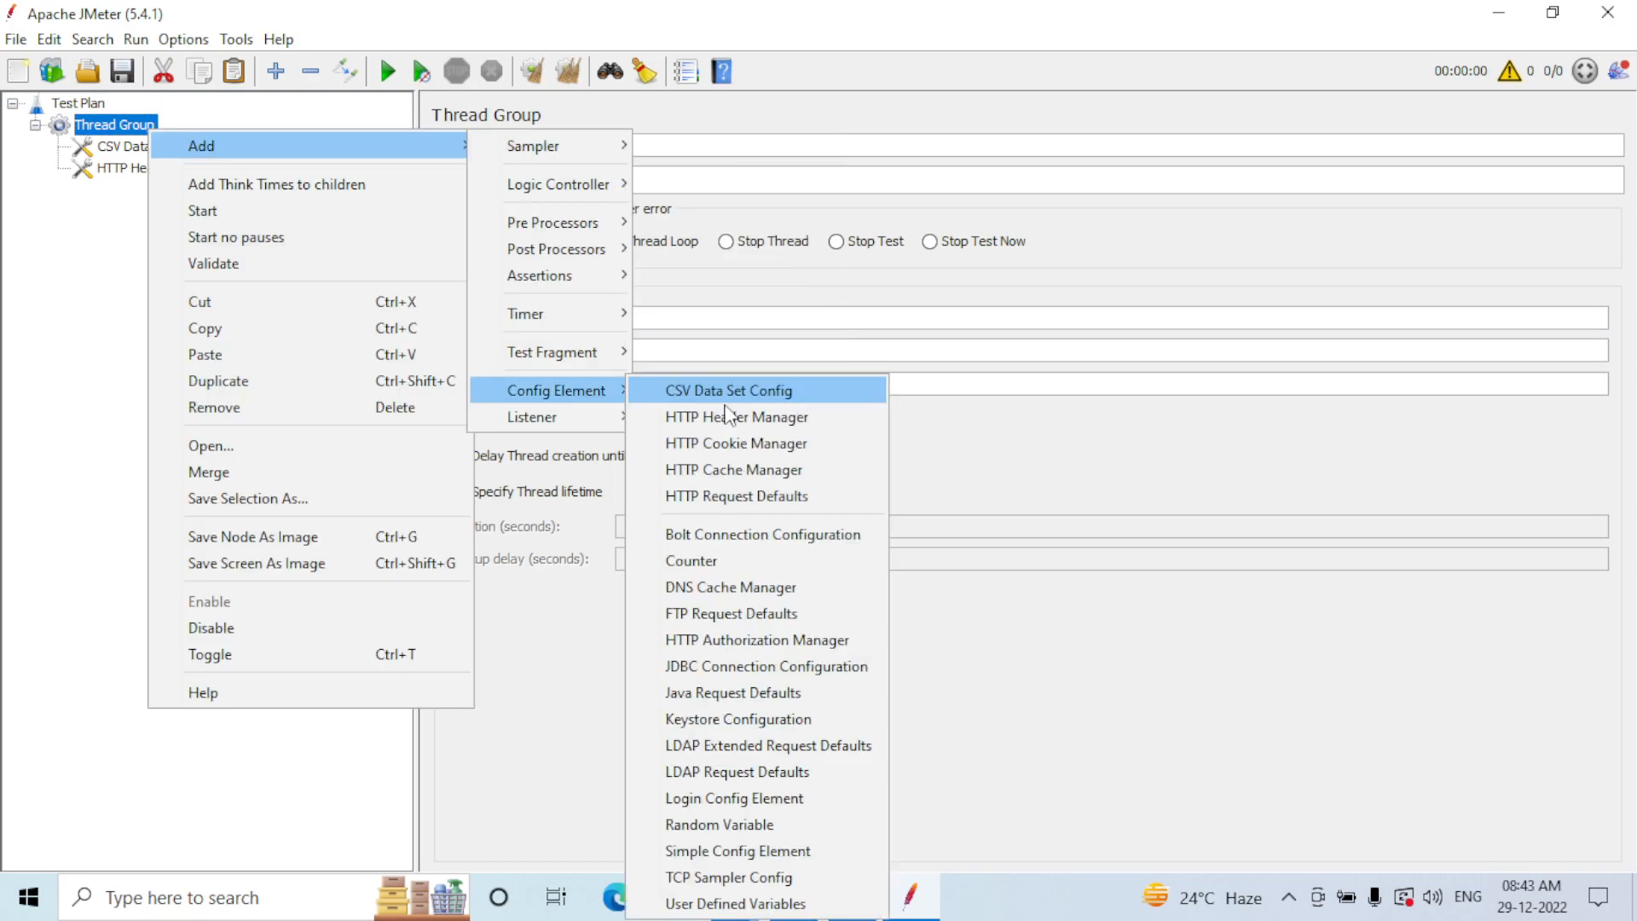
{"action": "left_click", "coordinate": [735, 443]}
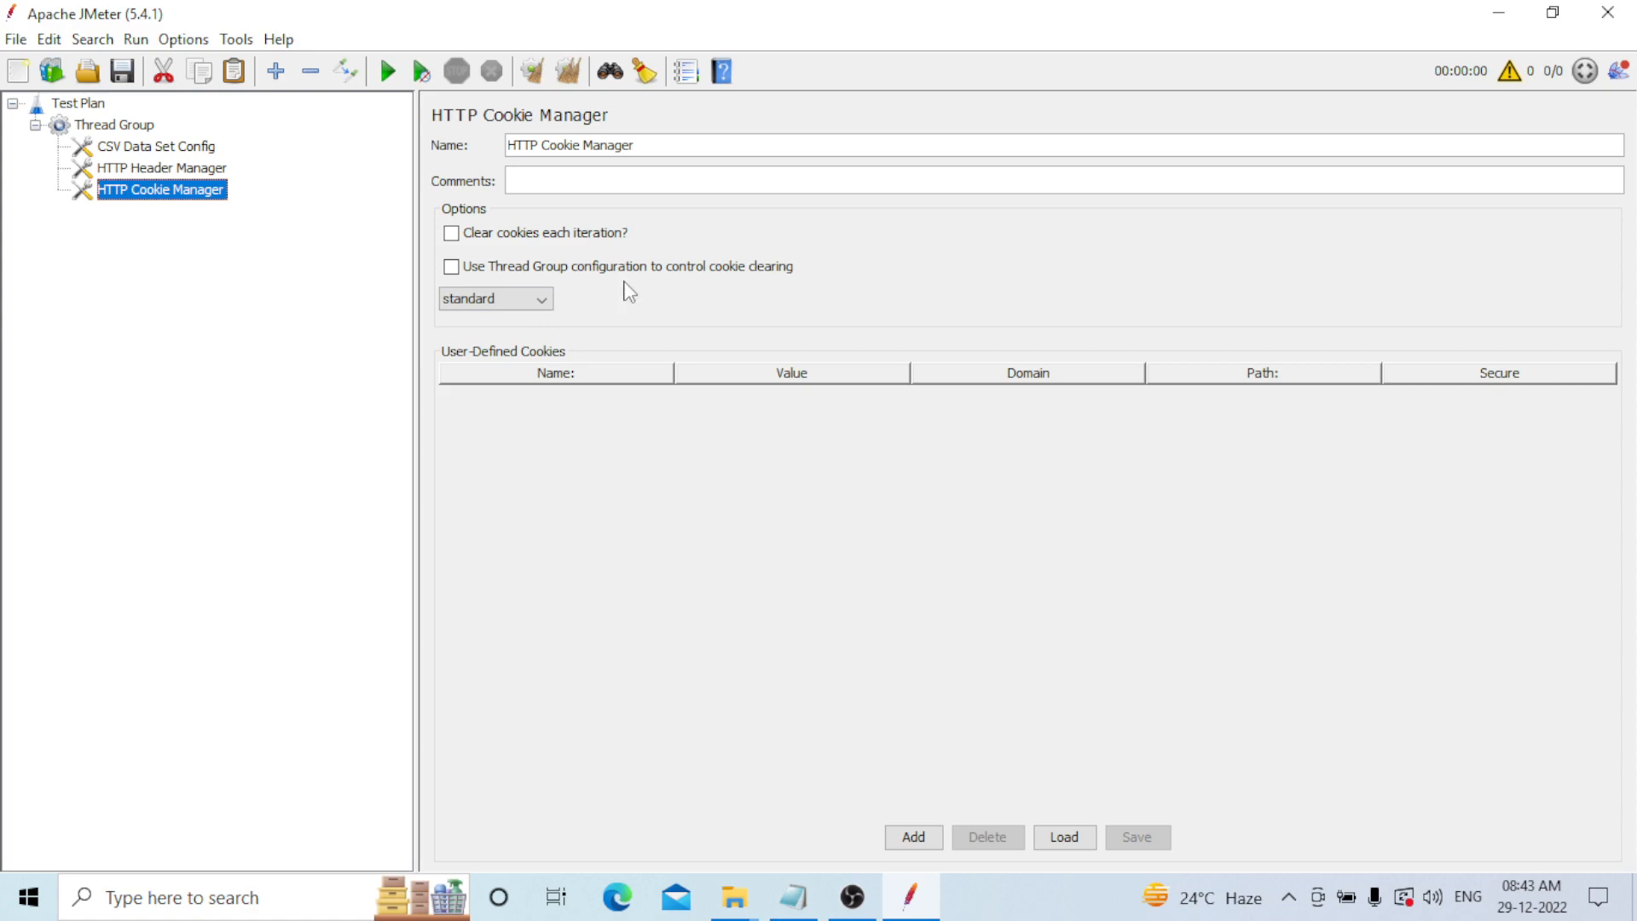
- Look through the cookie policies, choose standard, and enable clearing cookies each iteration
{"action": "left_click", "coordinate": [543, 302]}
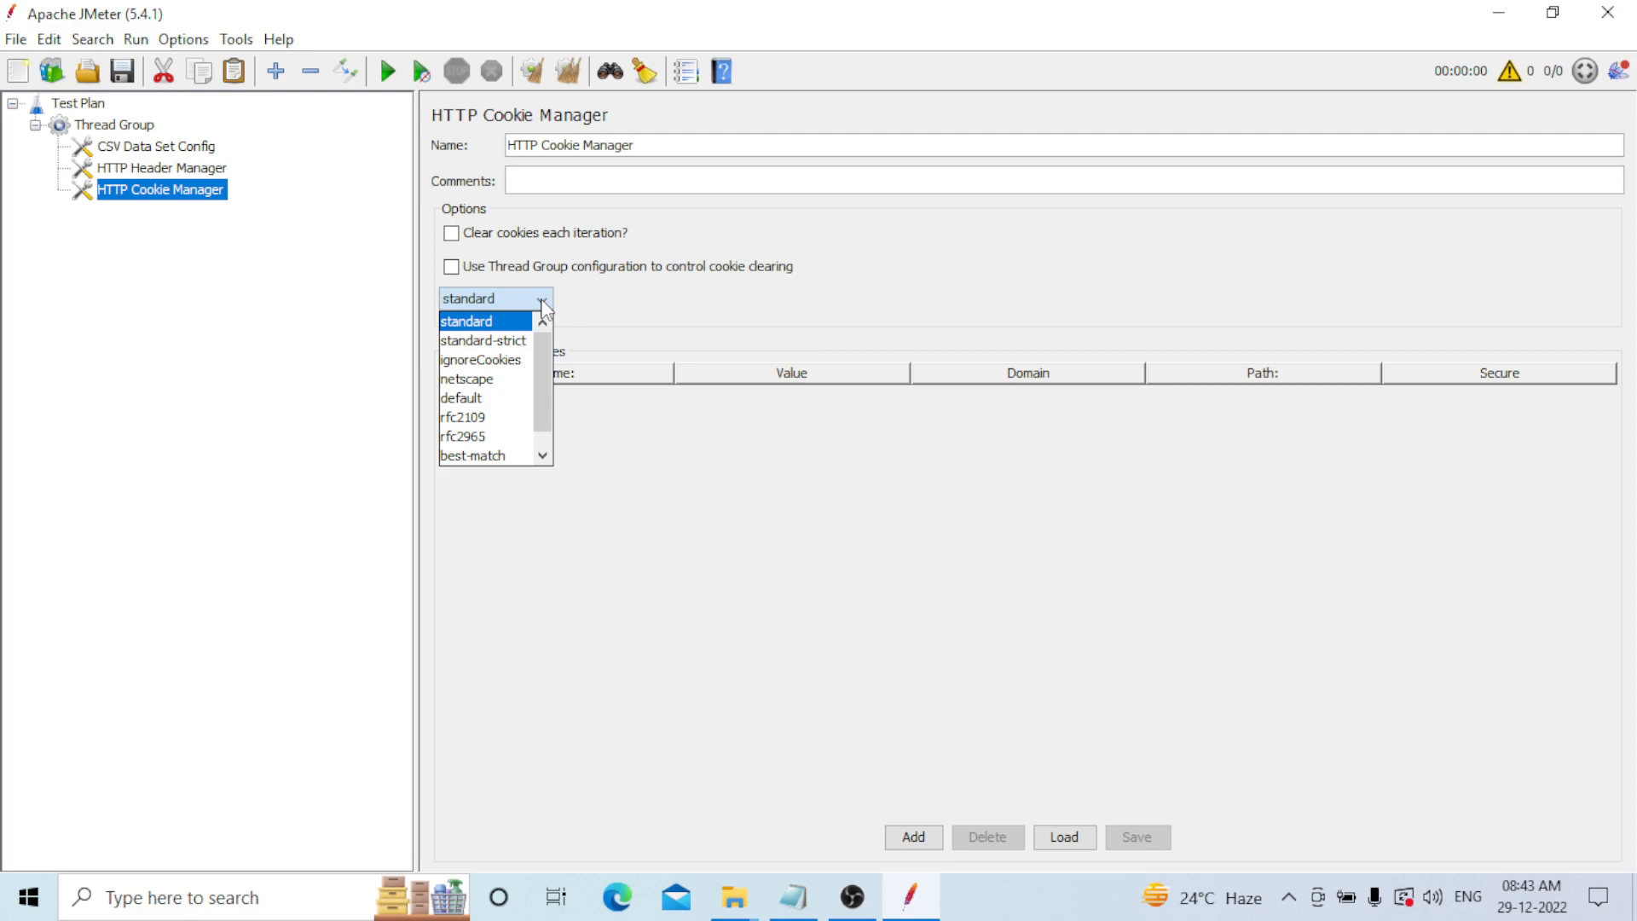
{"action": "left_click", "coordinate": [542, 456]}
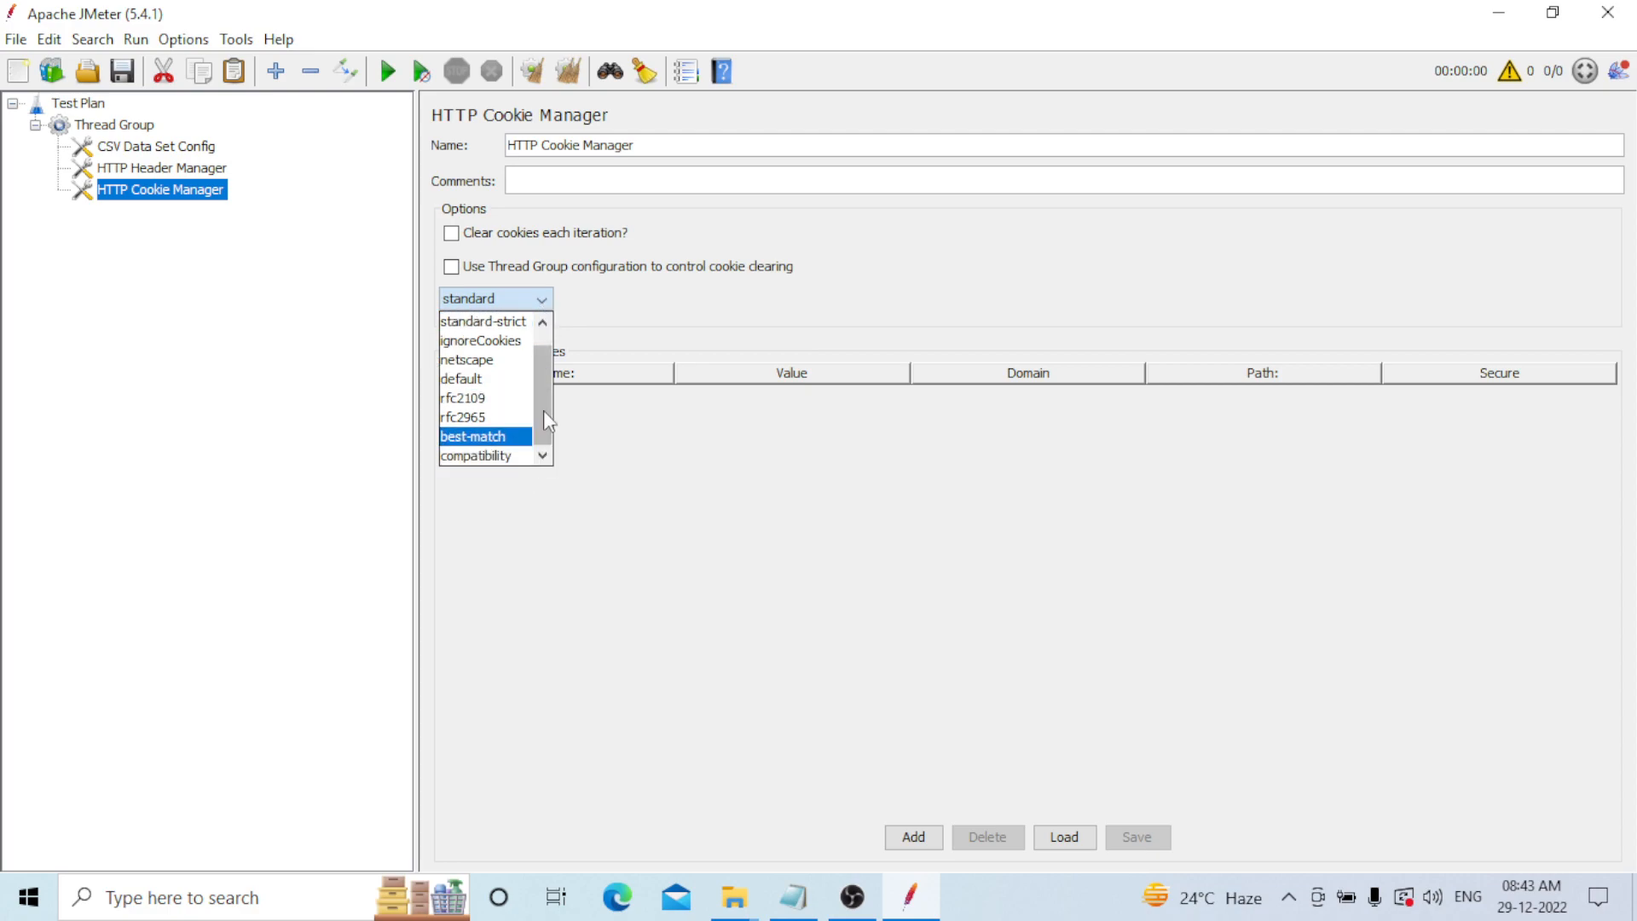
{"action": "scroll", "coordinate": [550, 407], "scroll_direction": "up", "scroll_amount": 1}
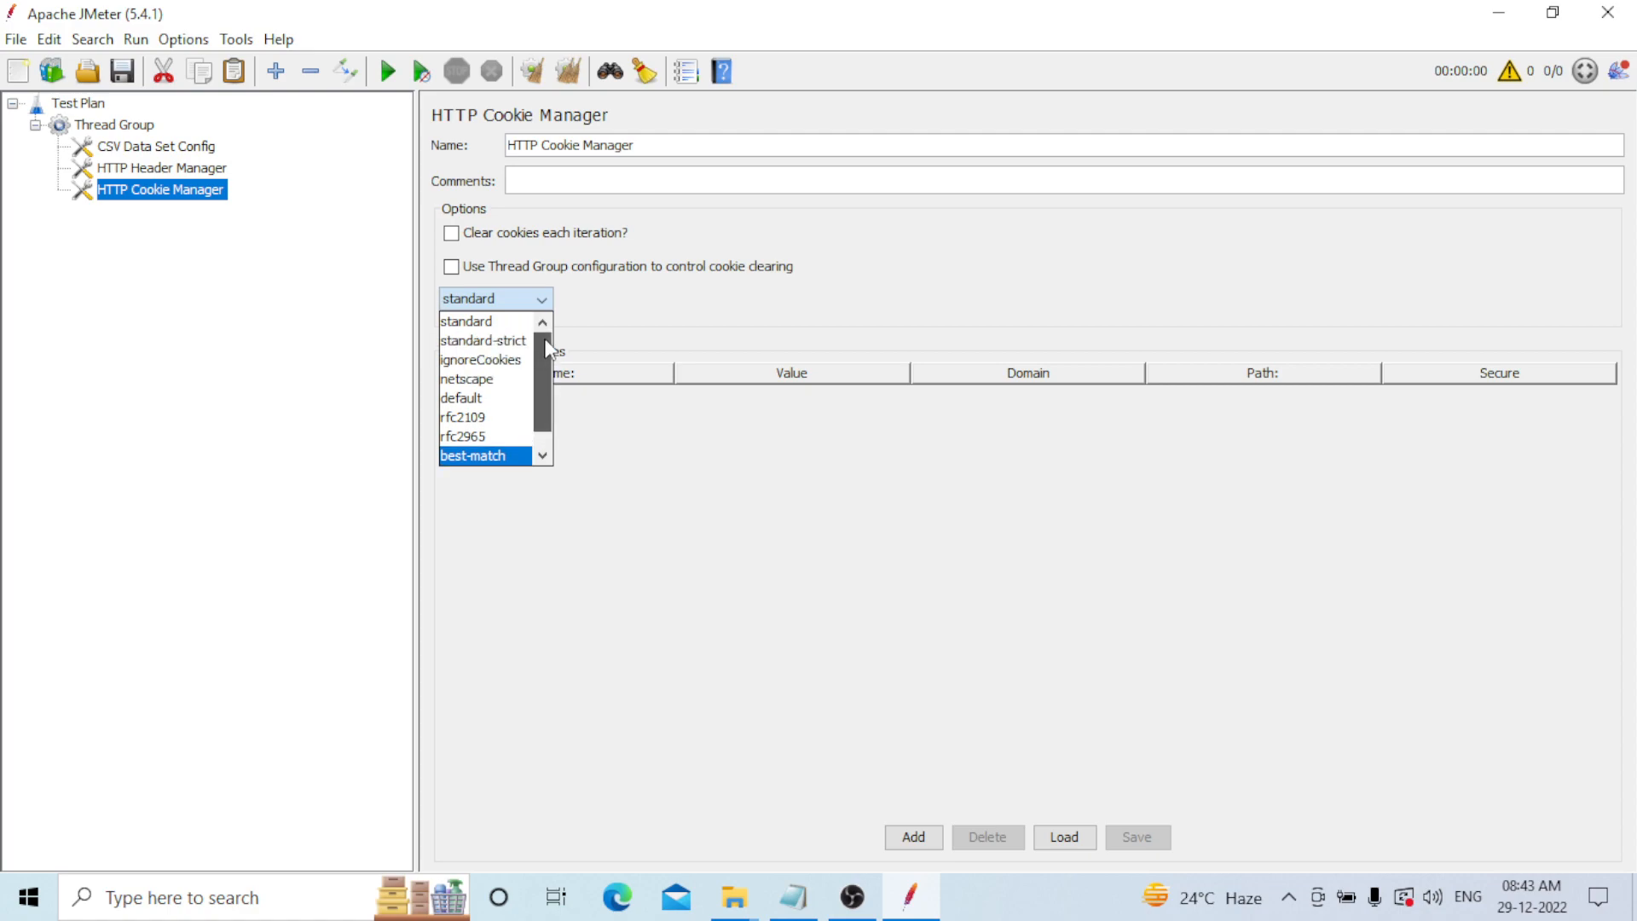
{"action": "left_click", "coordinate": [494, 324]}
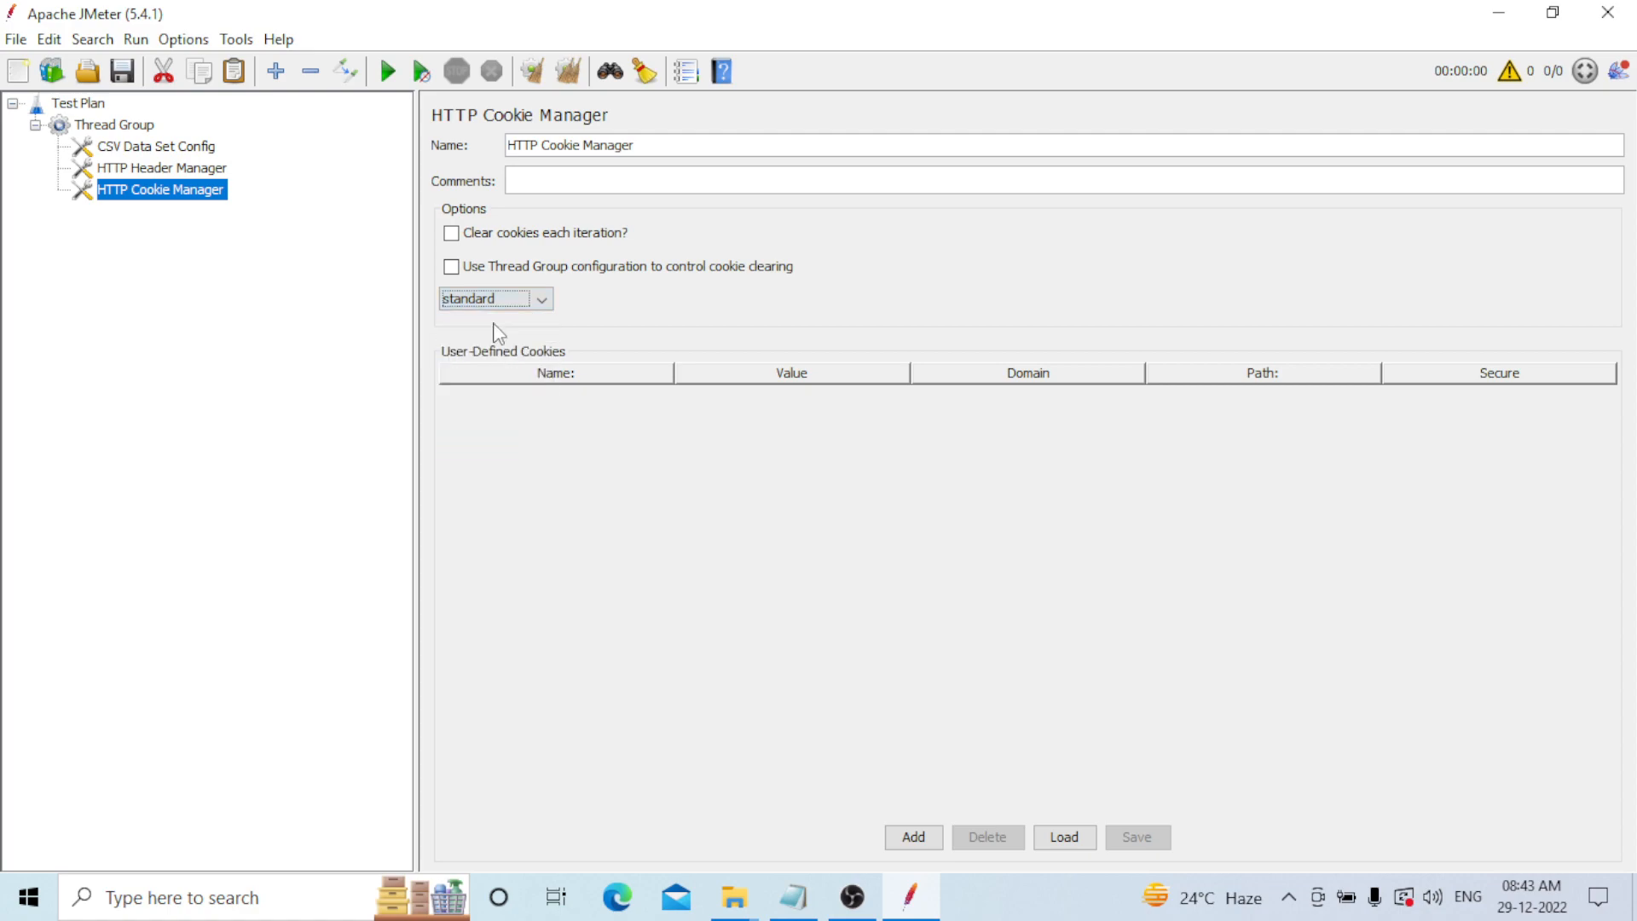
{"action": "left_click", "coordinate": [452, 235]}
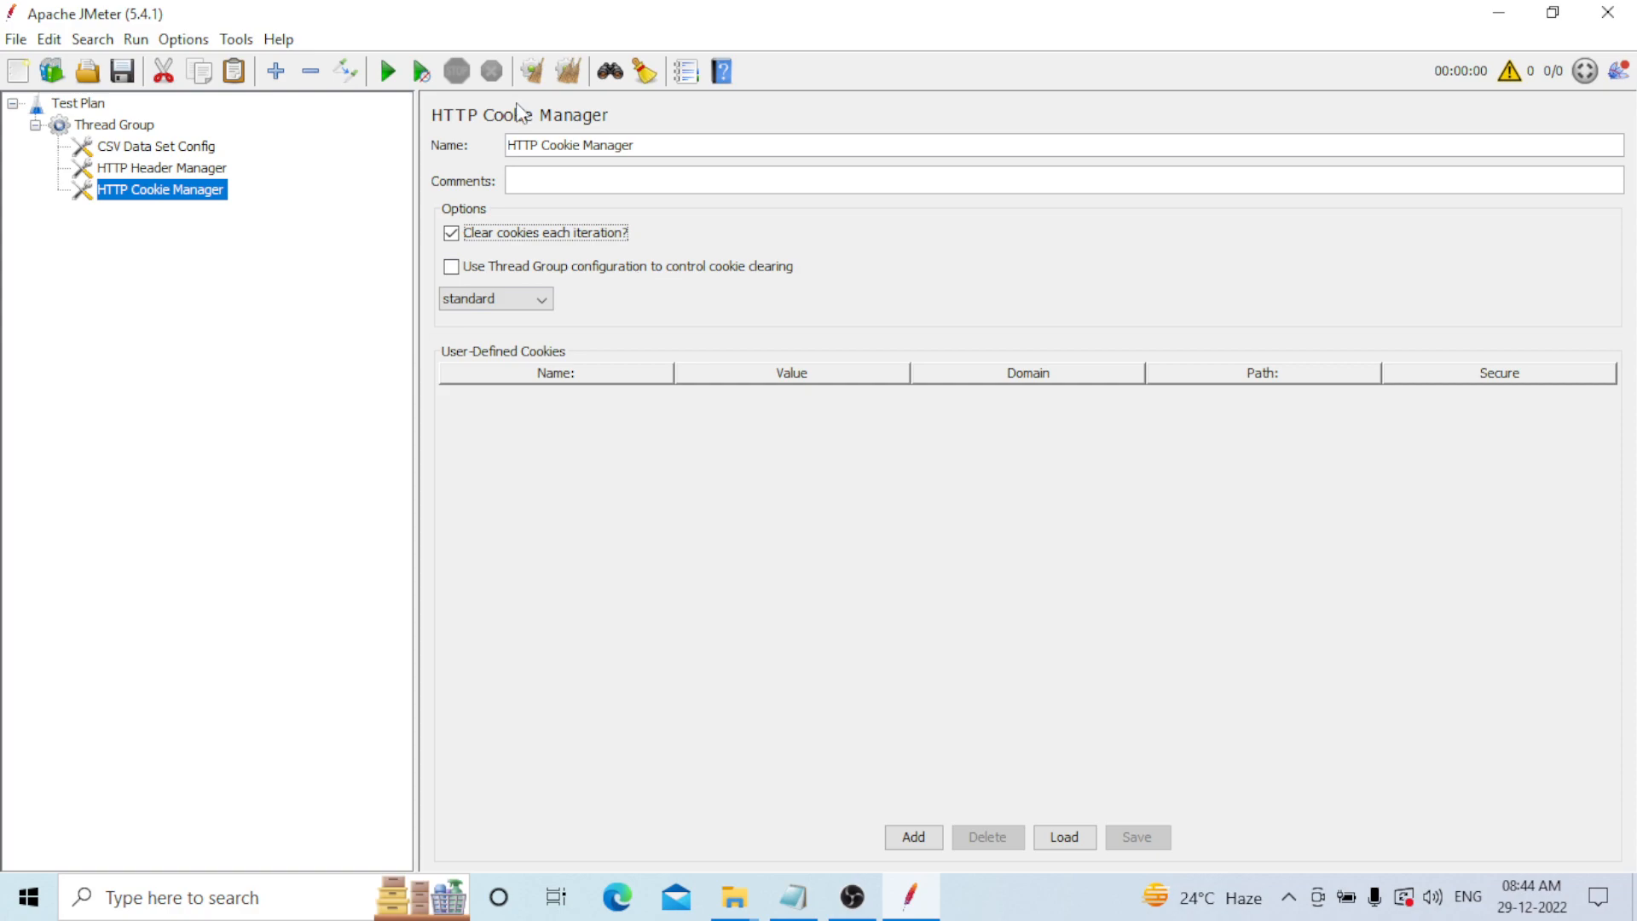
- Add an HTTP Cache Manager to the Thread Group and enable clearing the cache each iteration
{"action": "left_click", "coordinate": [119, 126]}
{"action": "right_click", "coordinate": [129, 130]}
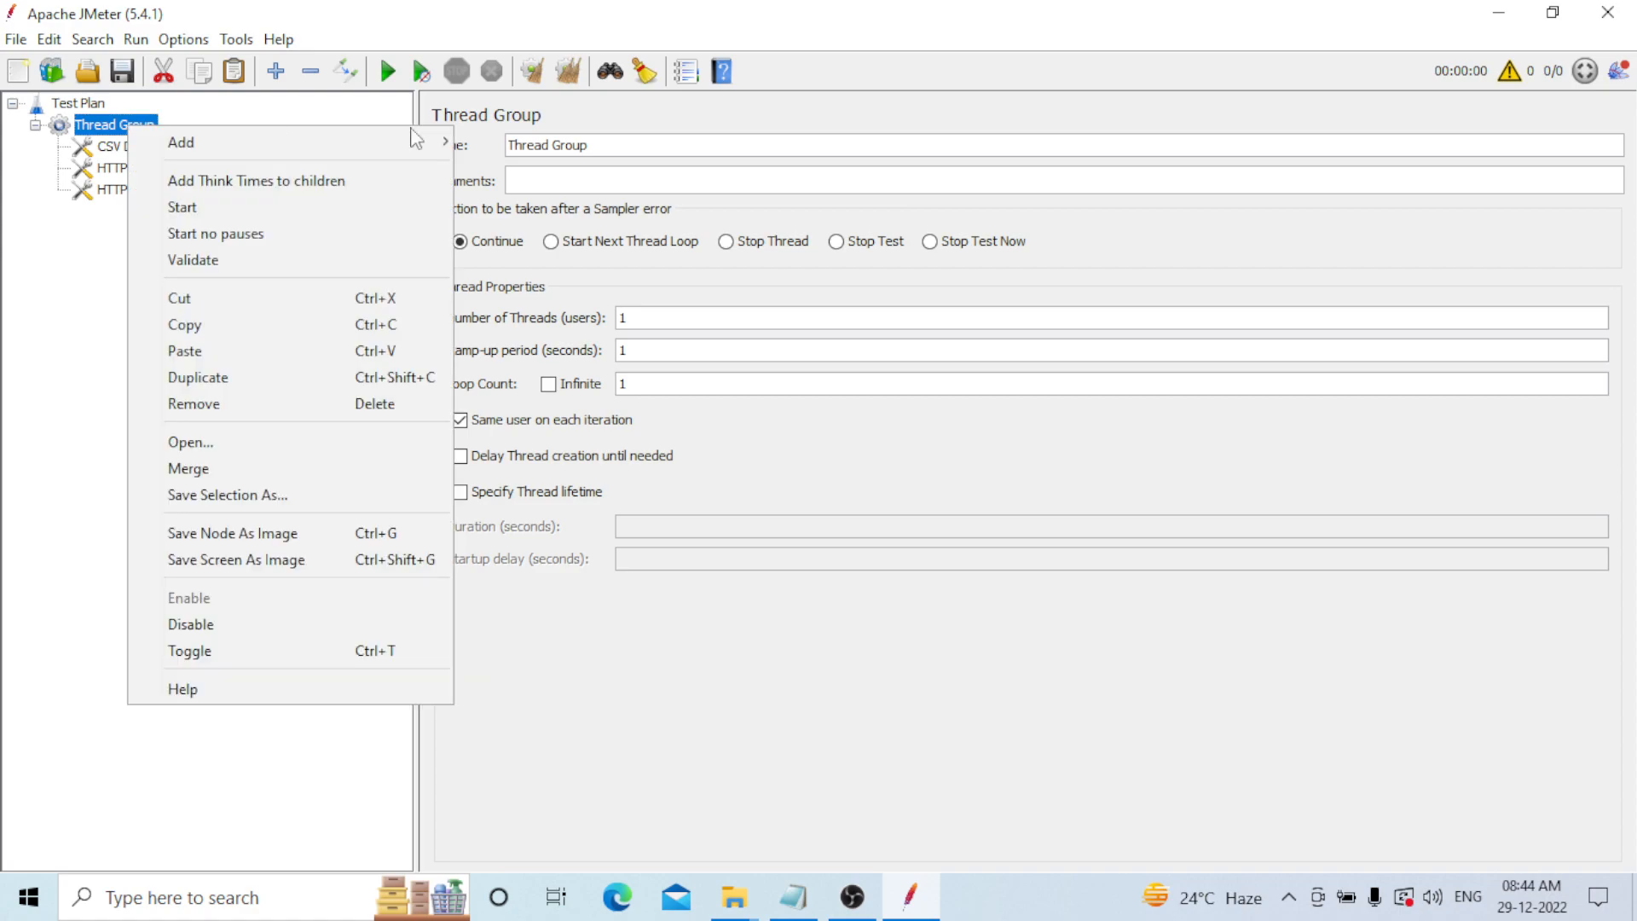
{"action": "mouse_move", "coordinate": [415, 142]}
{"action": "mouse_move", "coordinate": [535, 387]}
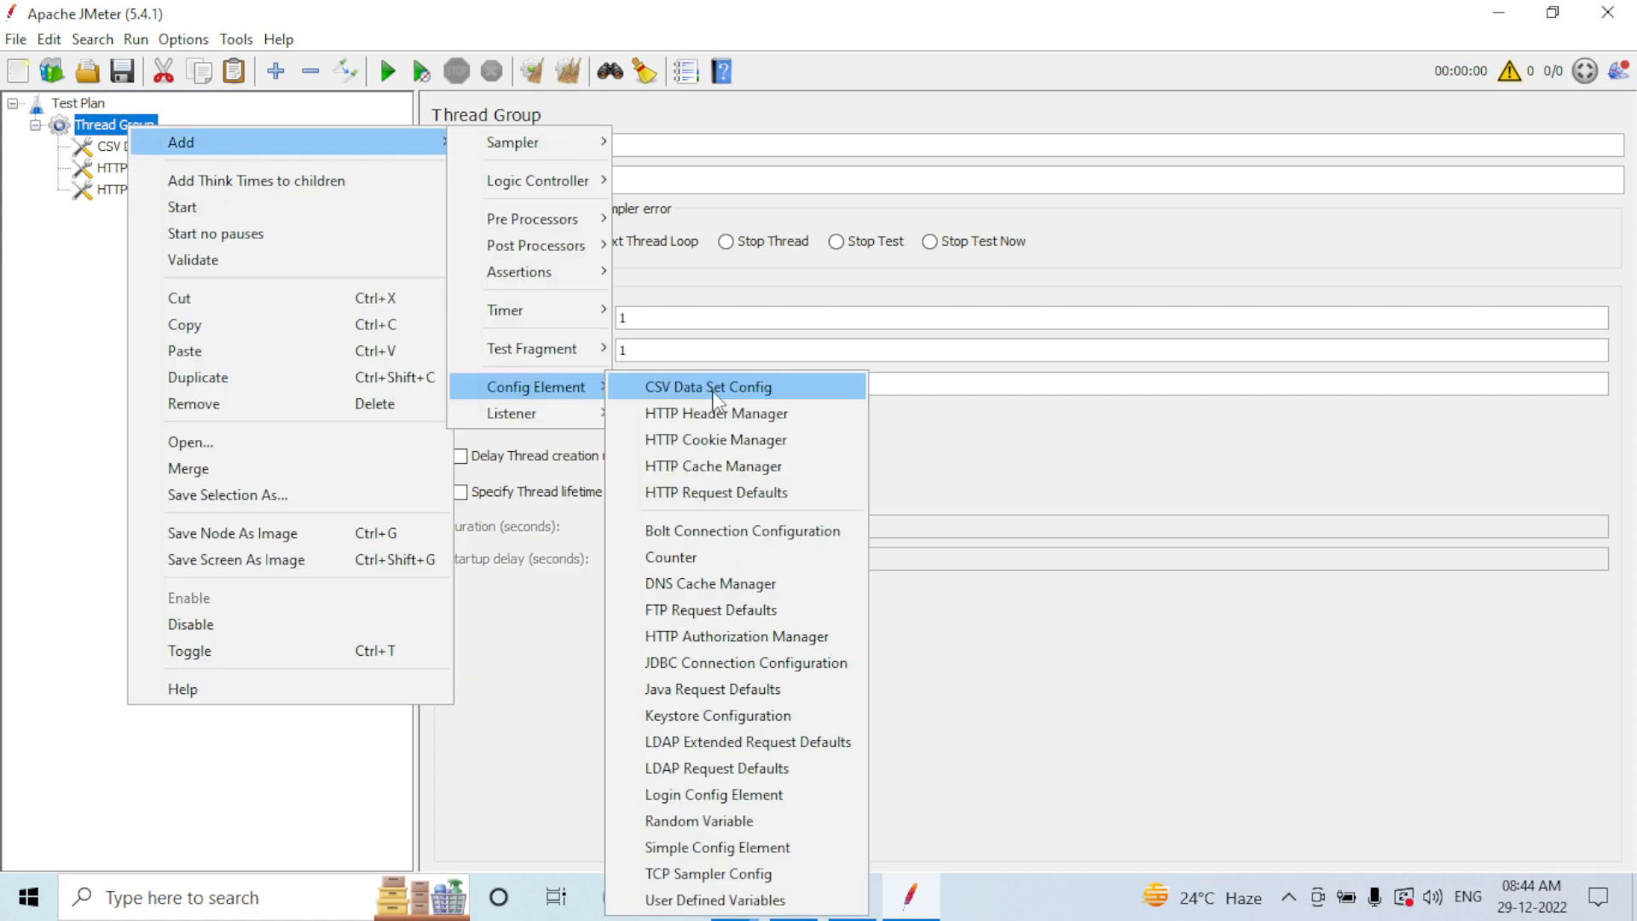
{"action": "left_click", "coordinate": [729, 467]}
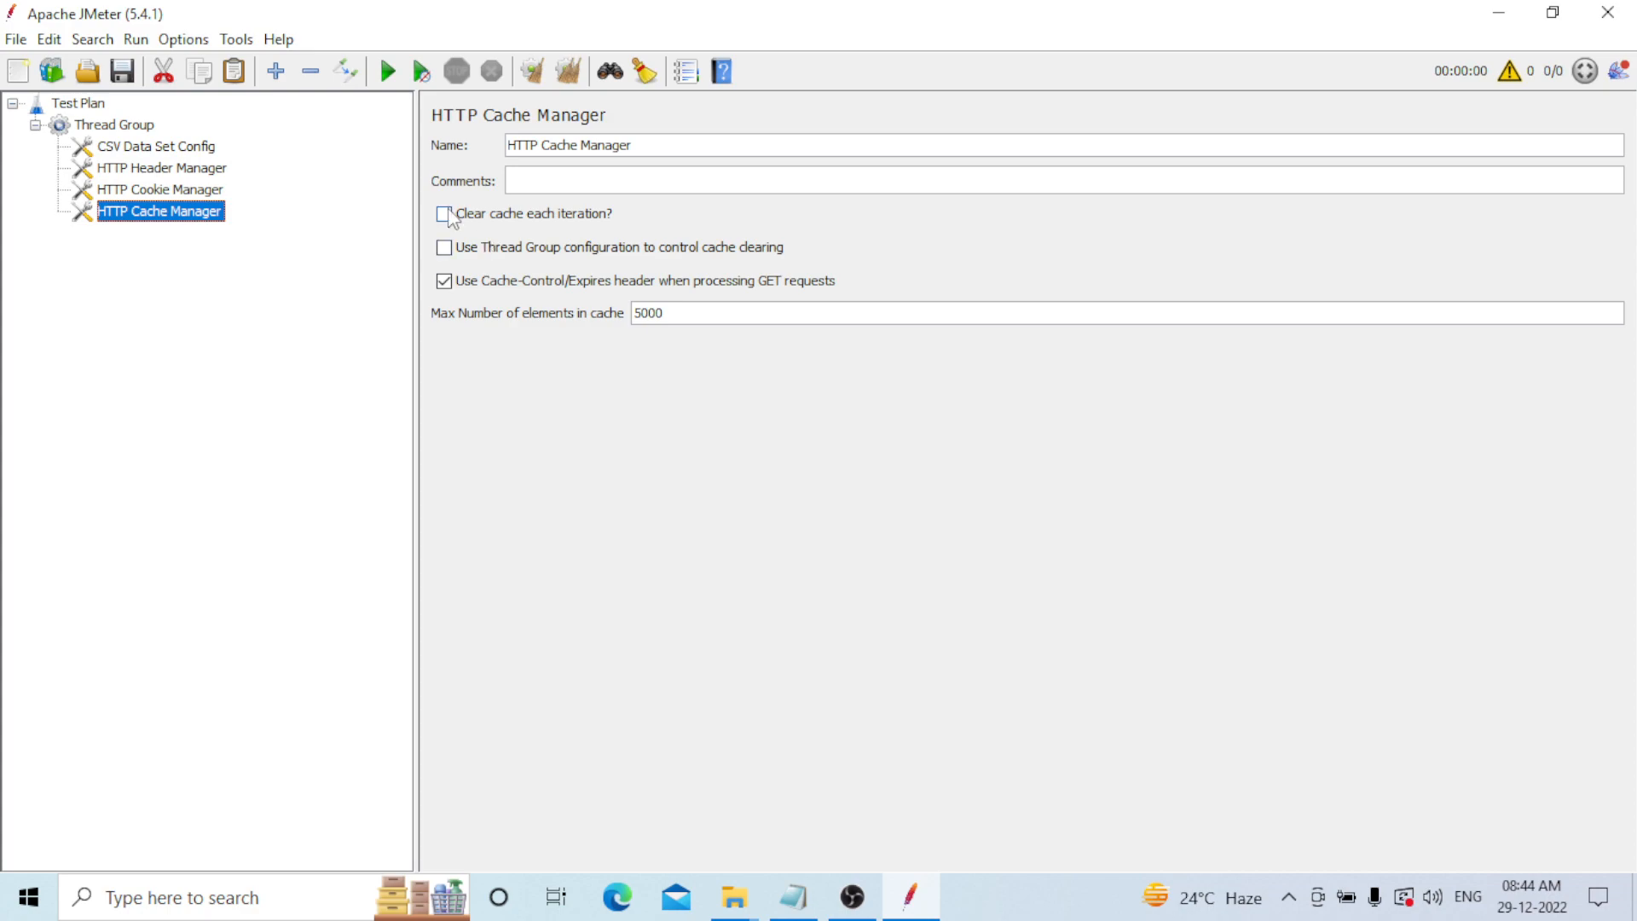
{"action": "left_click", "coordinate": [444, 214]}
{"action": "left_click", "coordinate": [674, 315]}
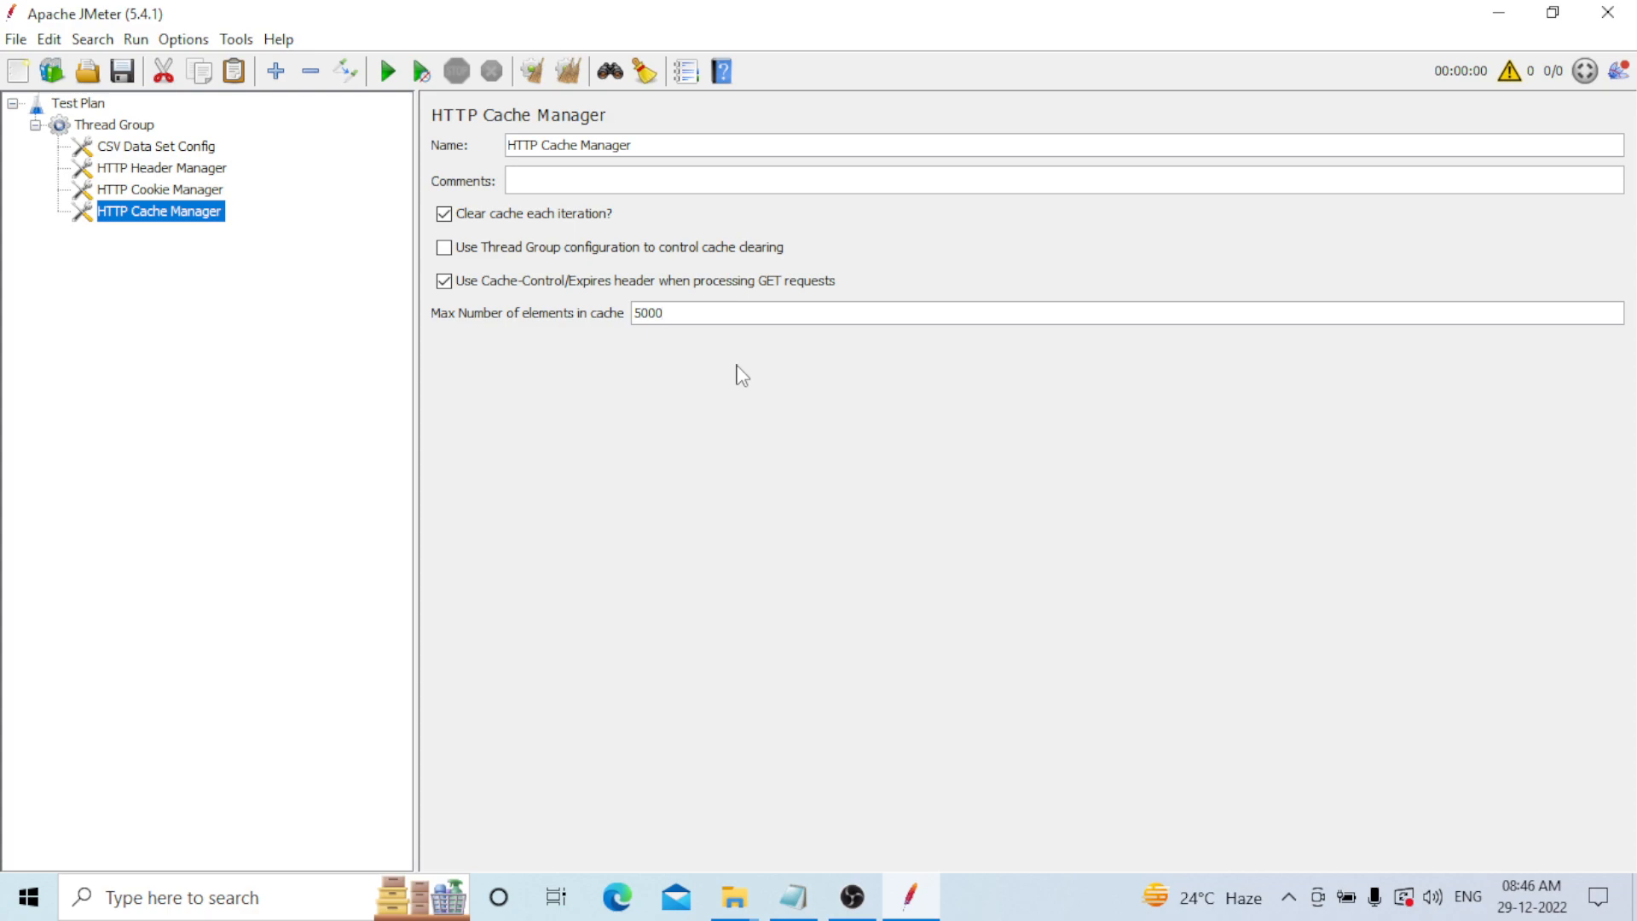
- Add an HTTP Request Defaults config element to the Thread Group
{"action": "left_click", "coordinate": [132, 130]}
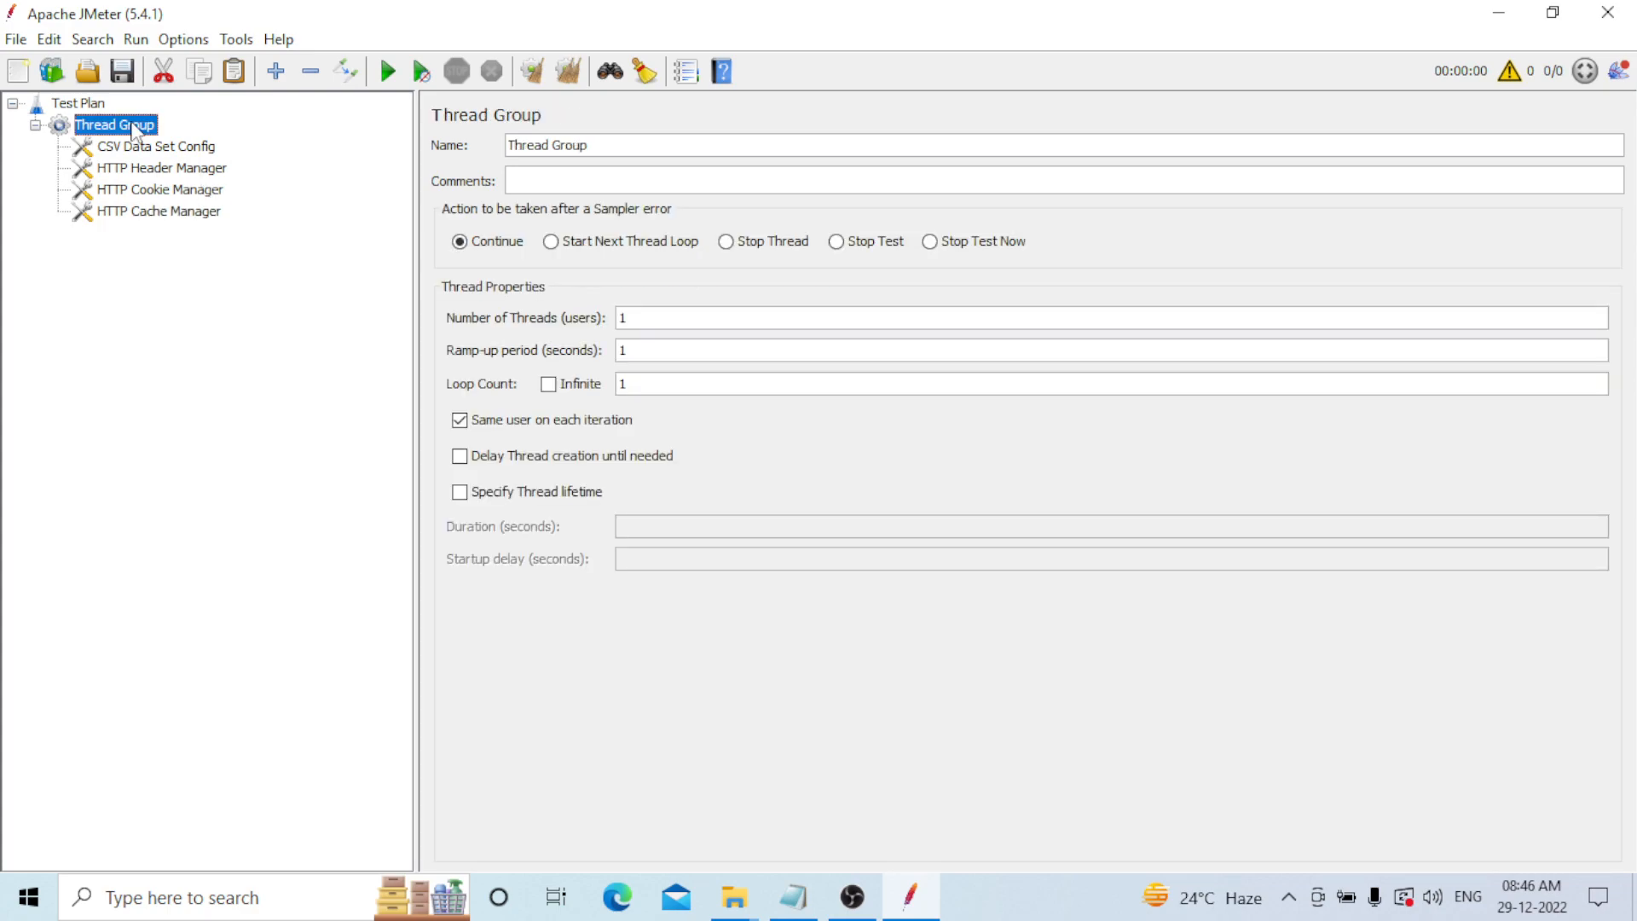
{"action": "right_click", "coordinate": [135, 131]}
{"action": "mouse_move", "coordinate": [341, 138]}
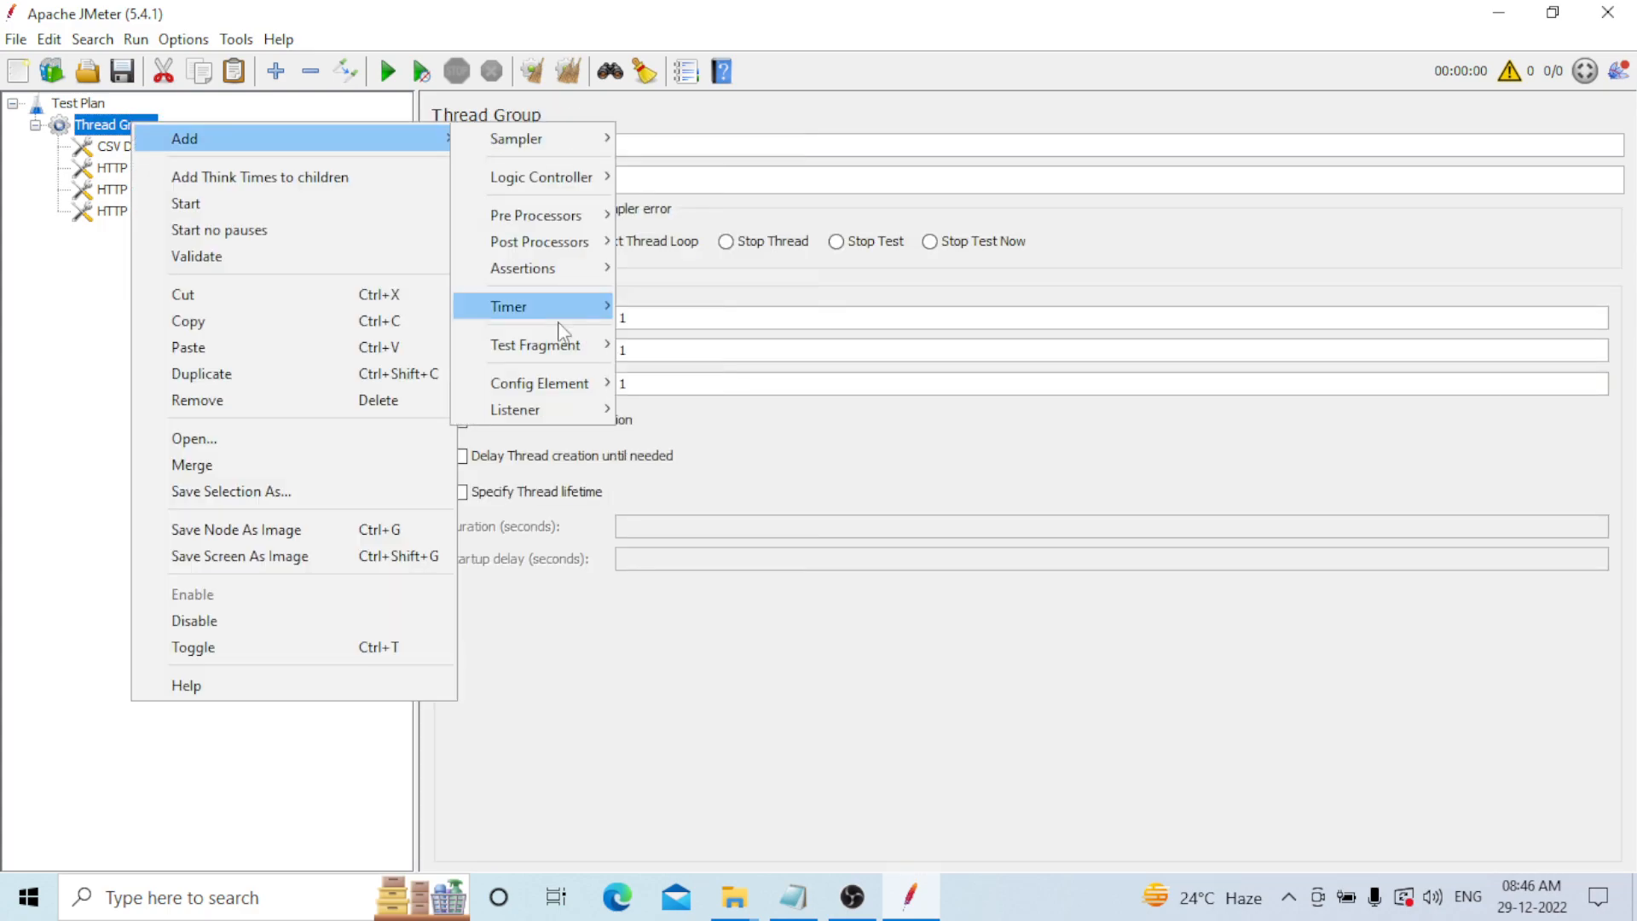
{"action": "mouse_move", "coordinate": [562, 393]}
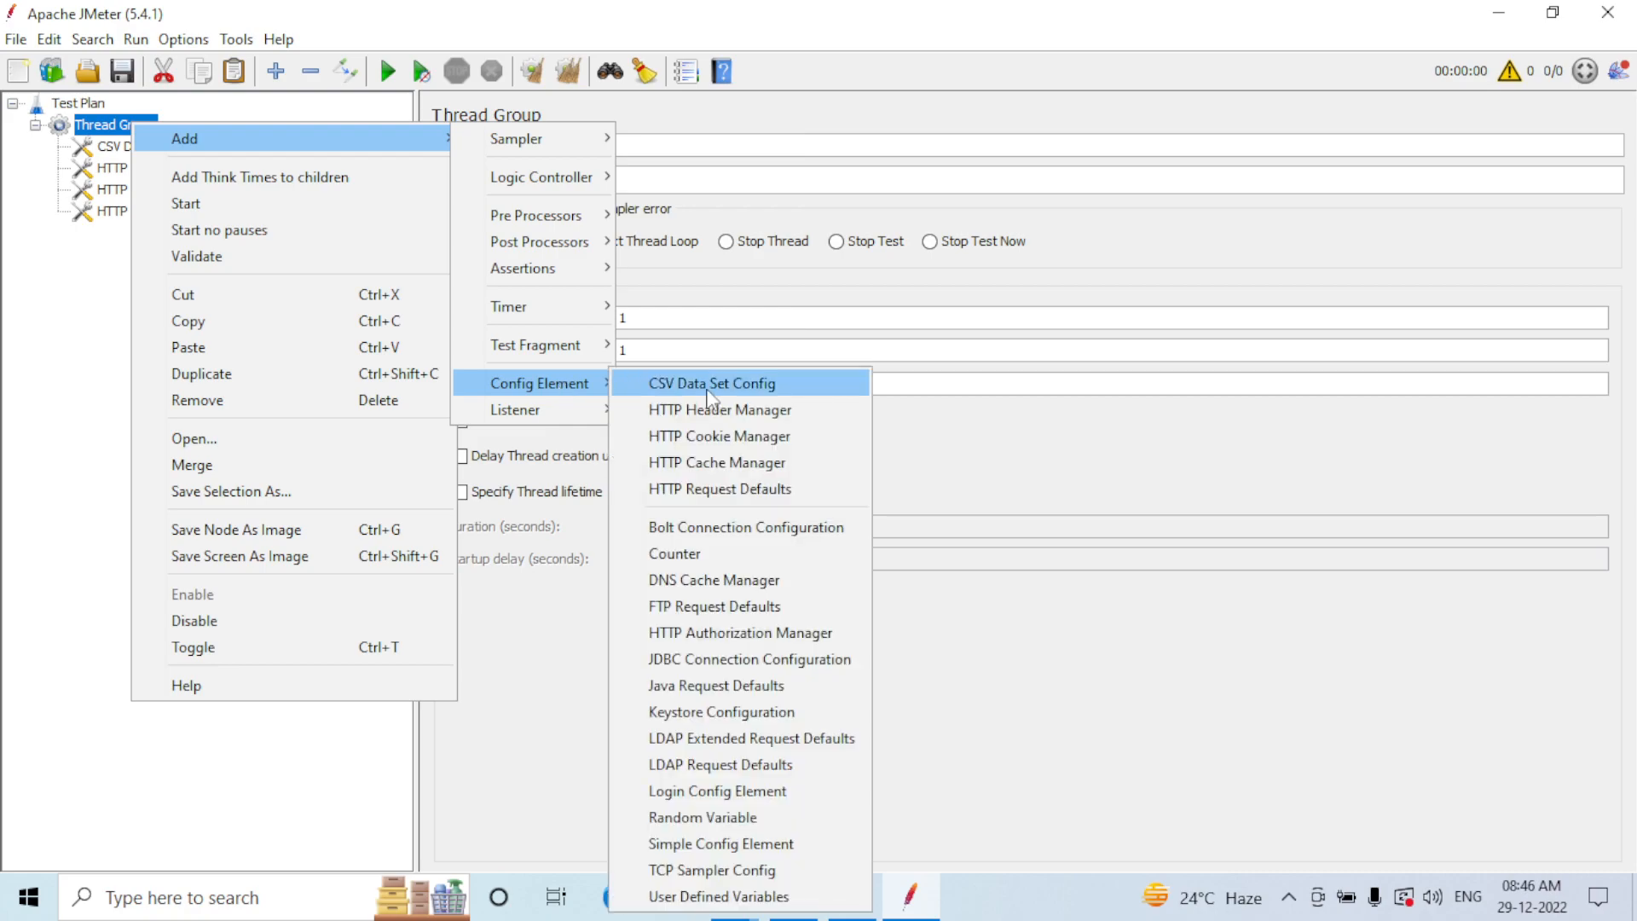
{"action": "left_click", "coordinate": [735, 492]}
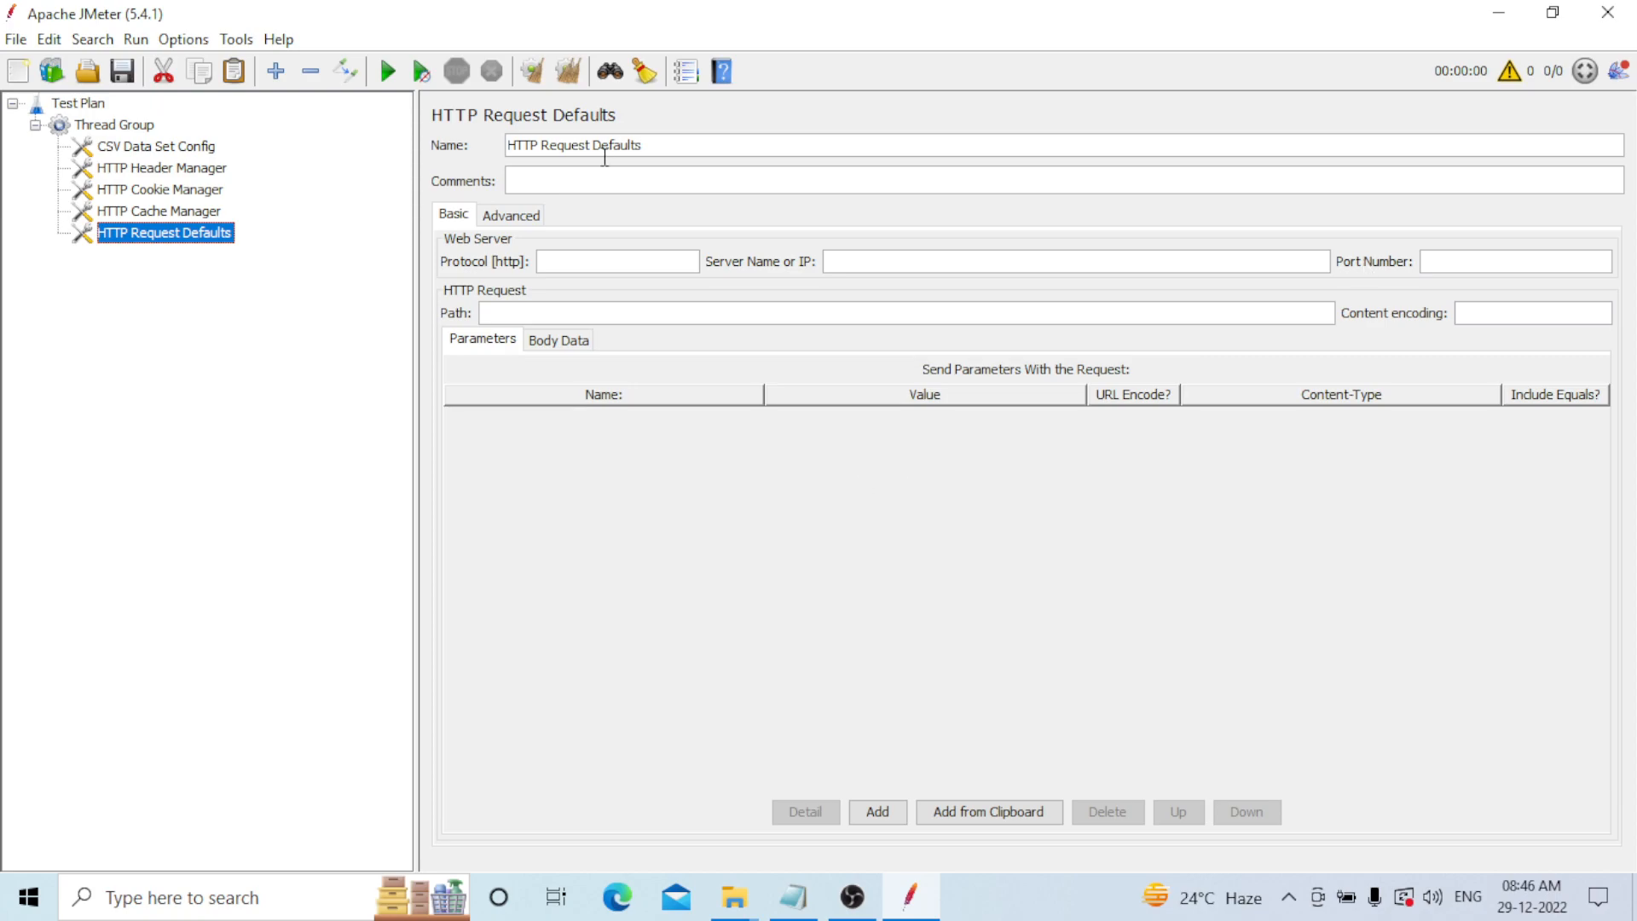
- Look through the advanced and basic settings of HTTP Request Defaults, including protocol, path, content encoding, parameters and body data
{"action": "left_click", "coordinate": [512, 214]}
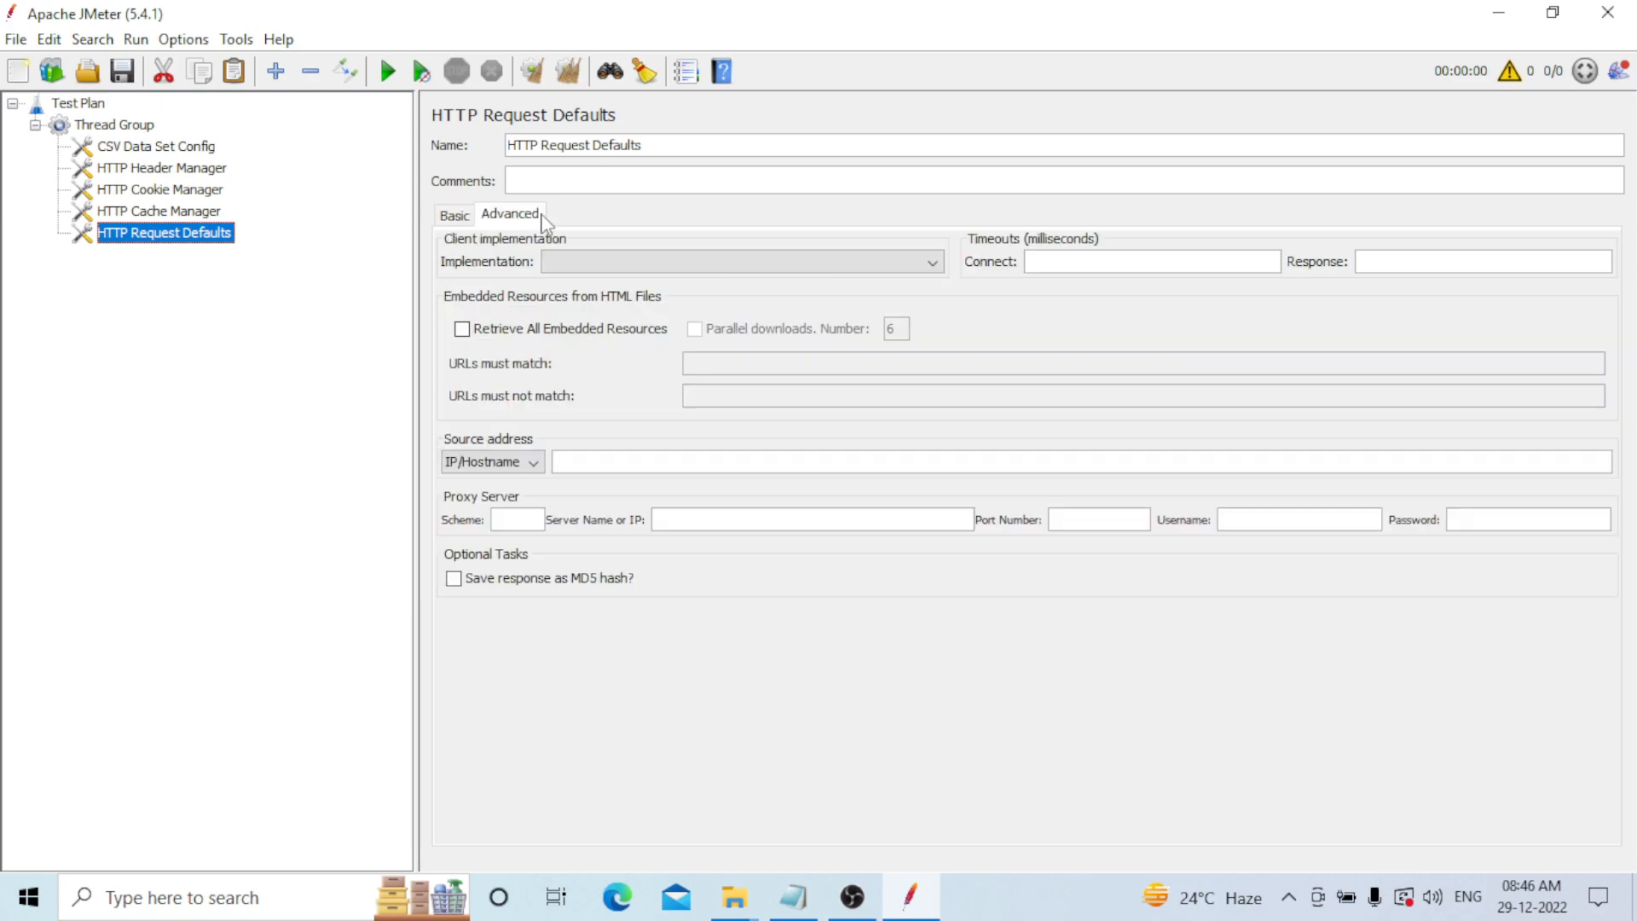
{"action": "left_click", "coordinate": [460, 220]}
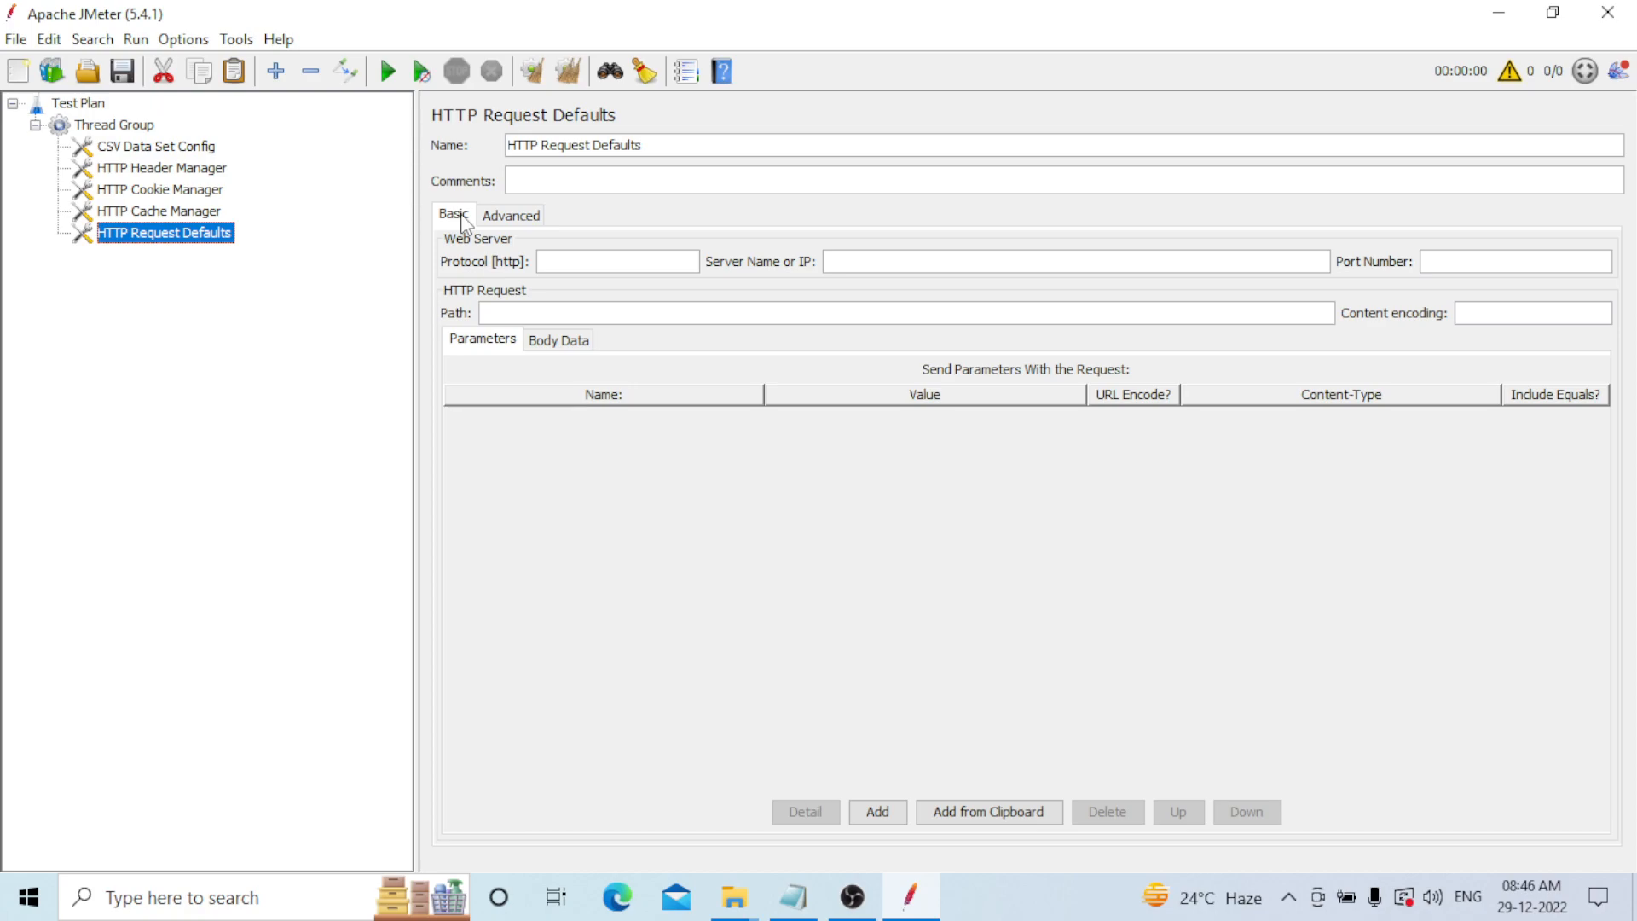
{"action": "left_click", "coordinate": [595, 261]}
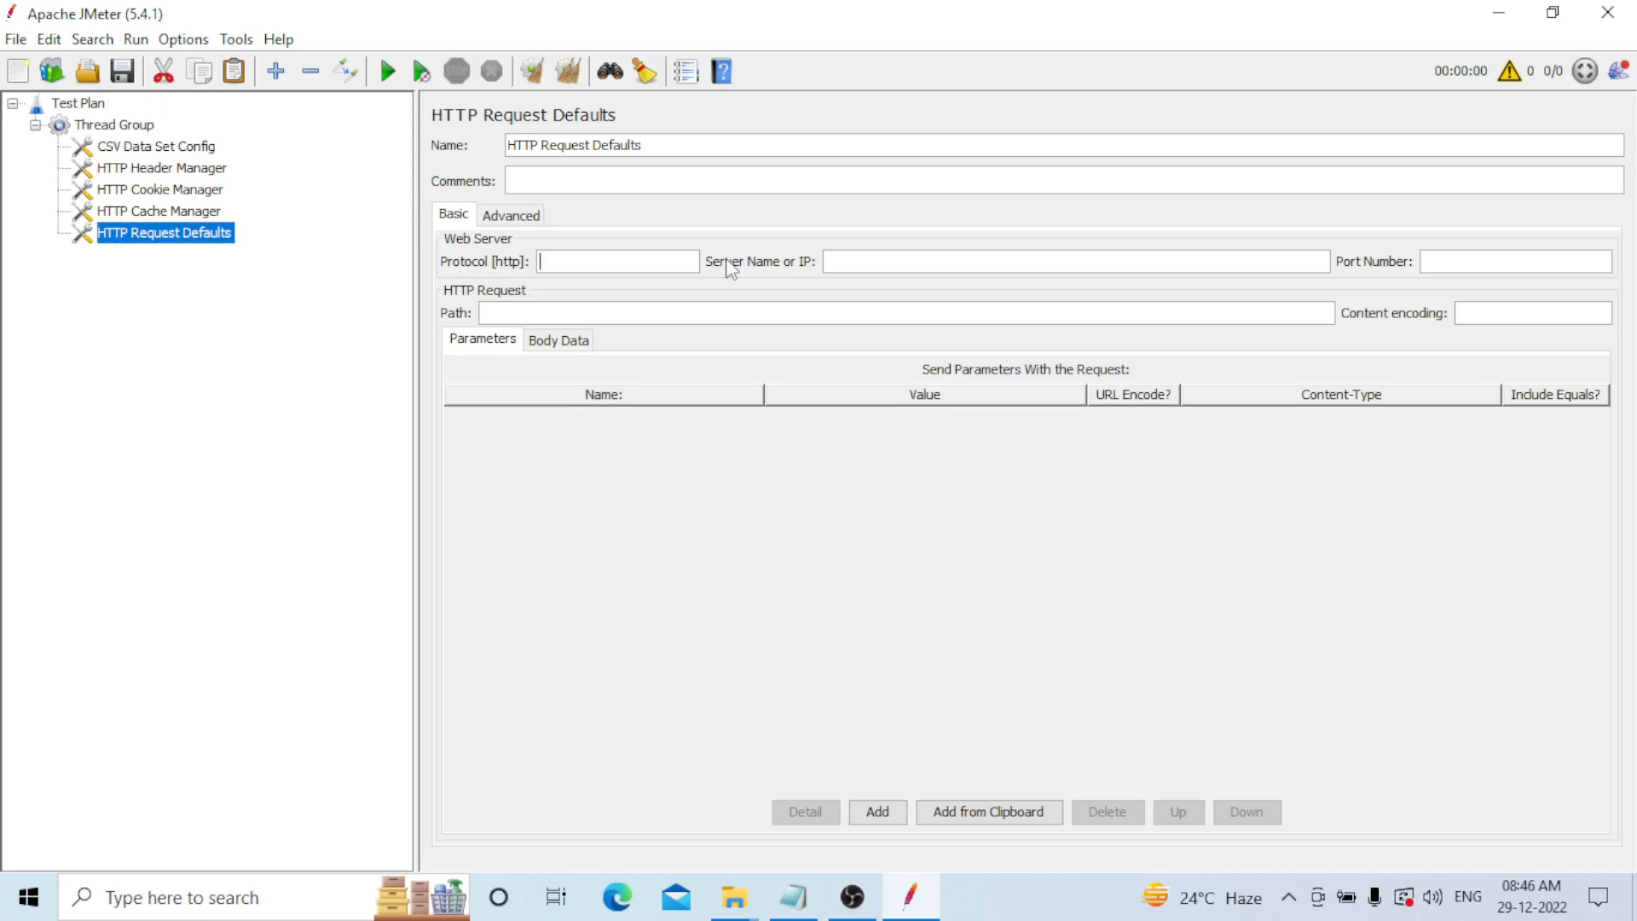
{"action": "left_click", "coordinate": [530, 313]}
{"action": "left_click", "coordinate": [1508, 317]}
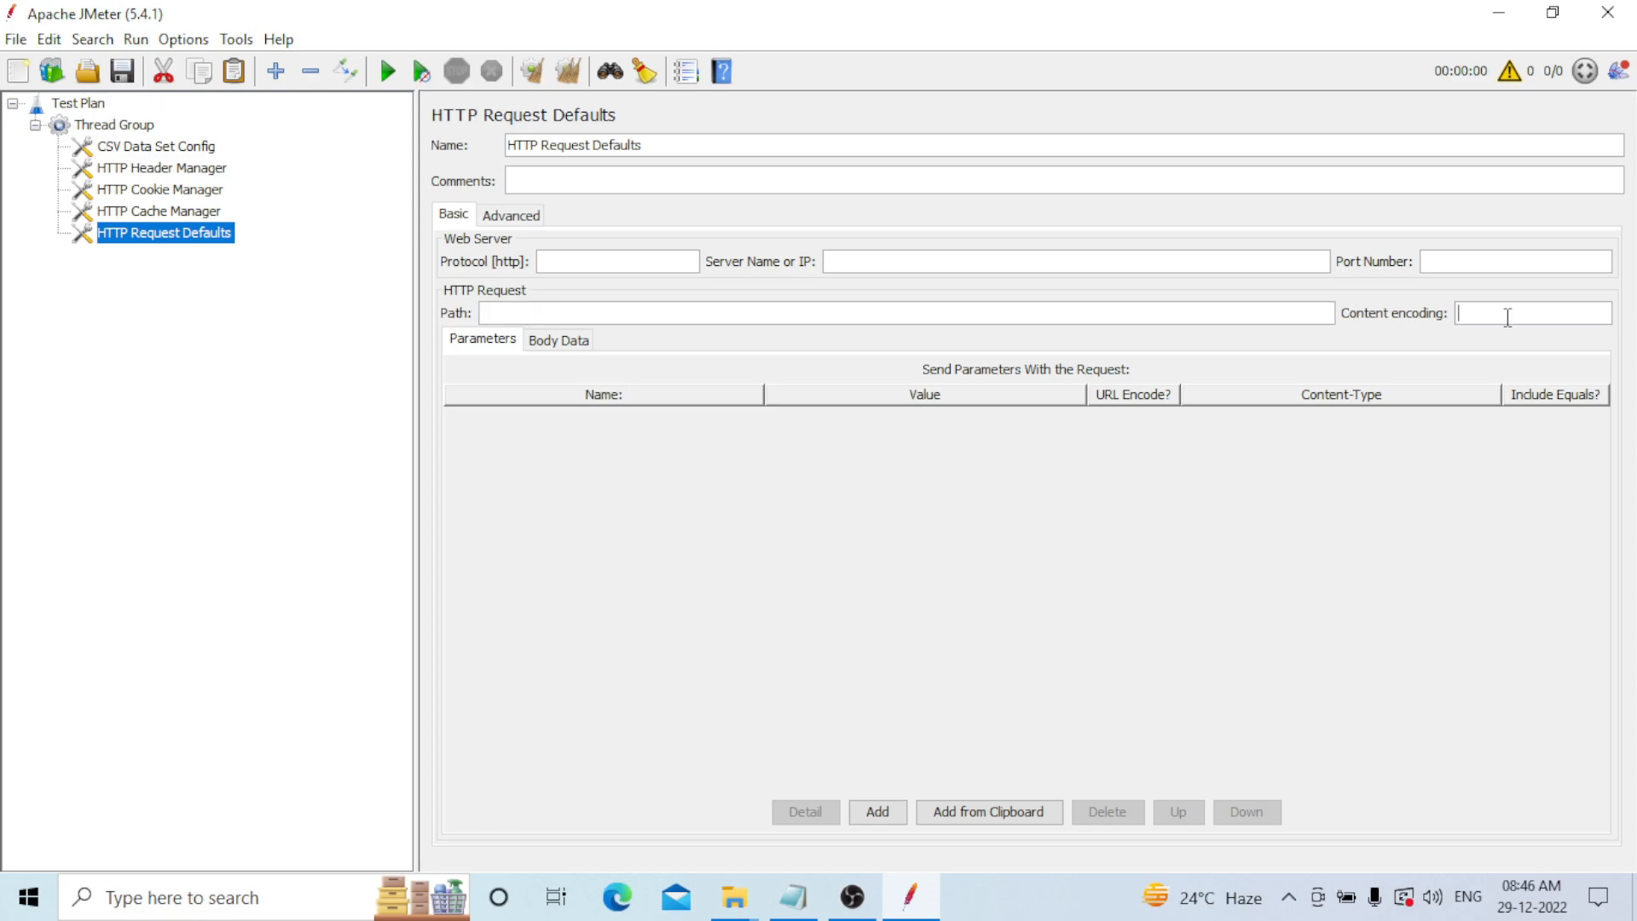
{"action": "left_click", "coordinate": [548, 343]}
{"action": "left_click", "coordinate": [499, 341]}
- Add an FTP Request Defaults config element to the Thread Group
{"action": "left_click", "coordinate": [146, 128]}
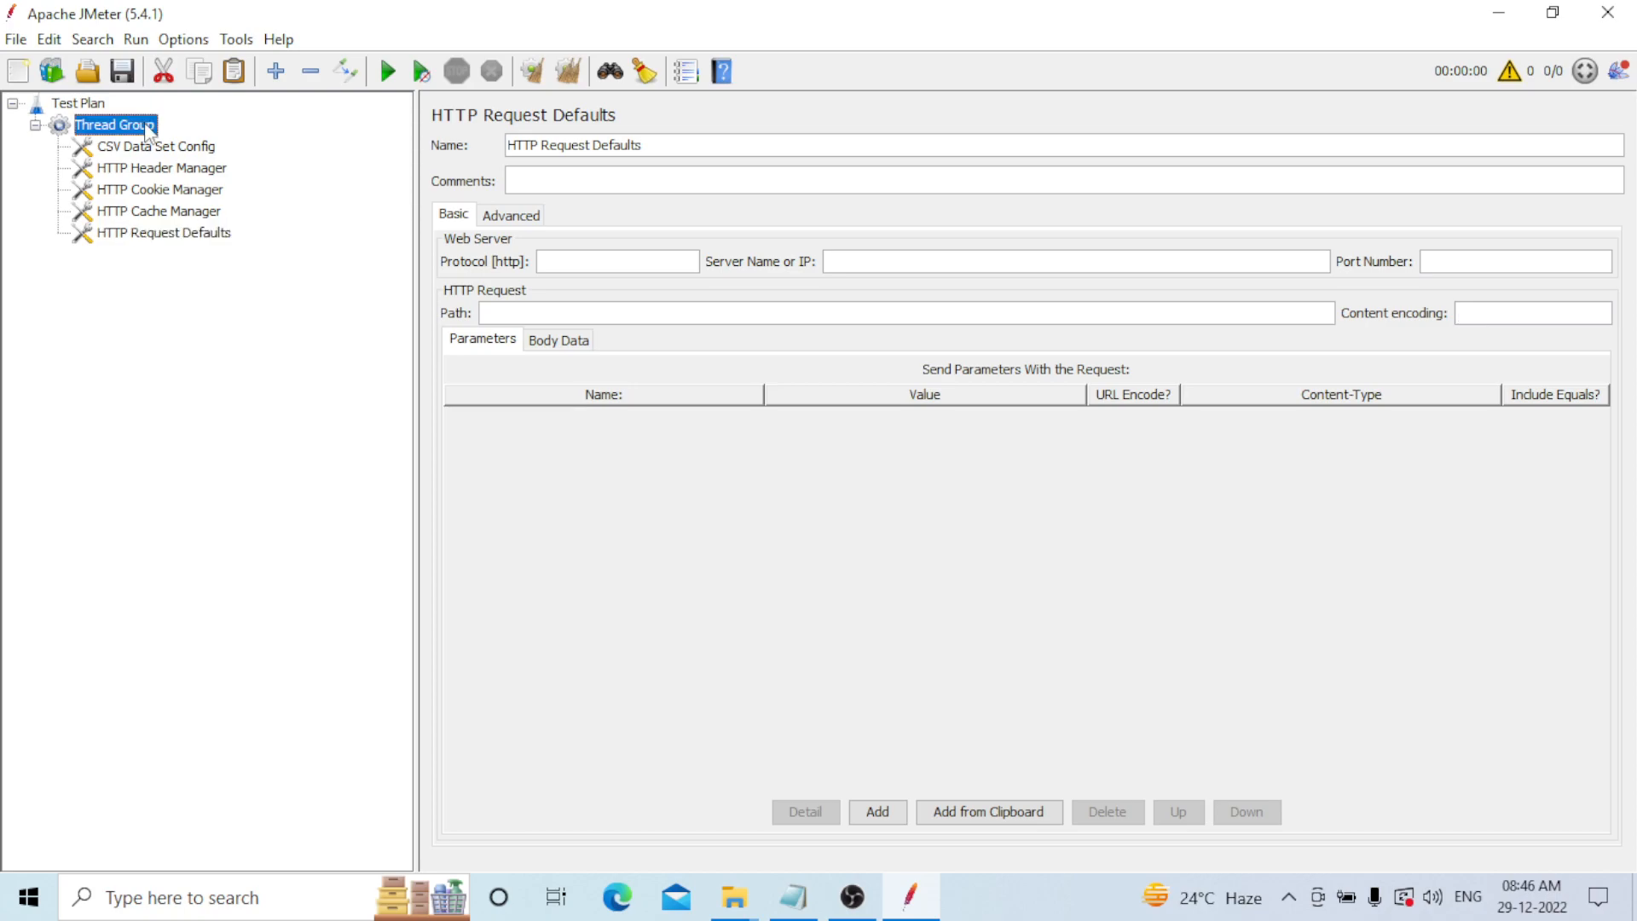
{"action": "right_click", "coordinate": [146, 128]}
{"action": "mouse_move", "coordinate": [403, 141]}
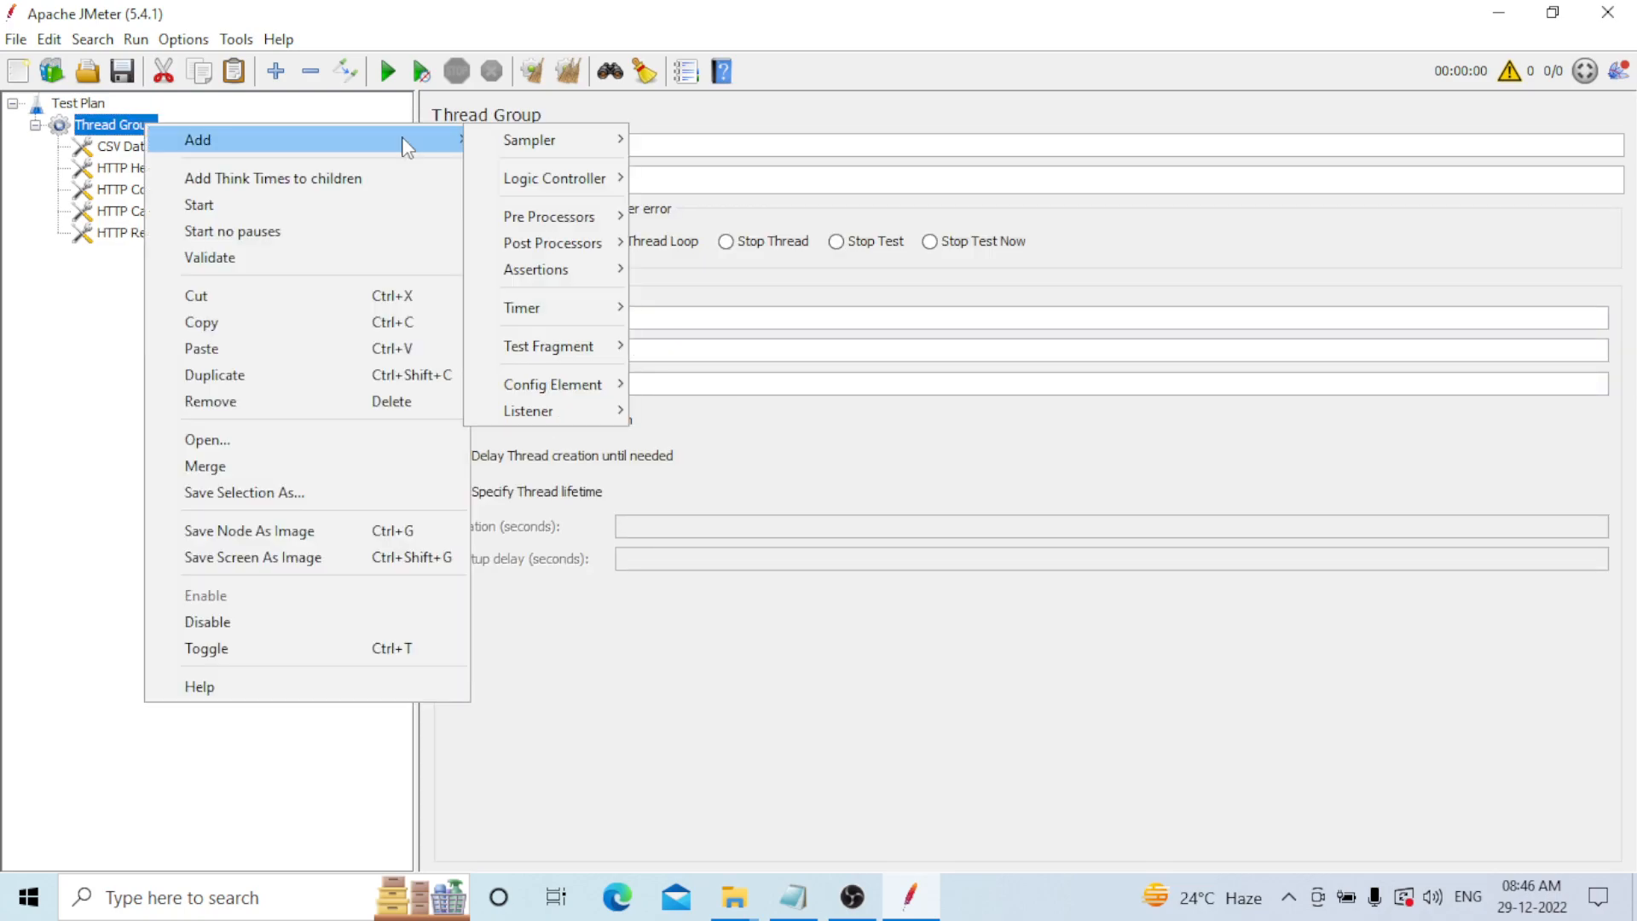
{"action": "mouse_move", "coordinate": [581, 389]}
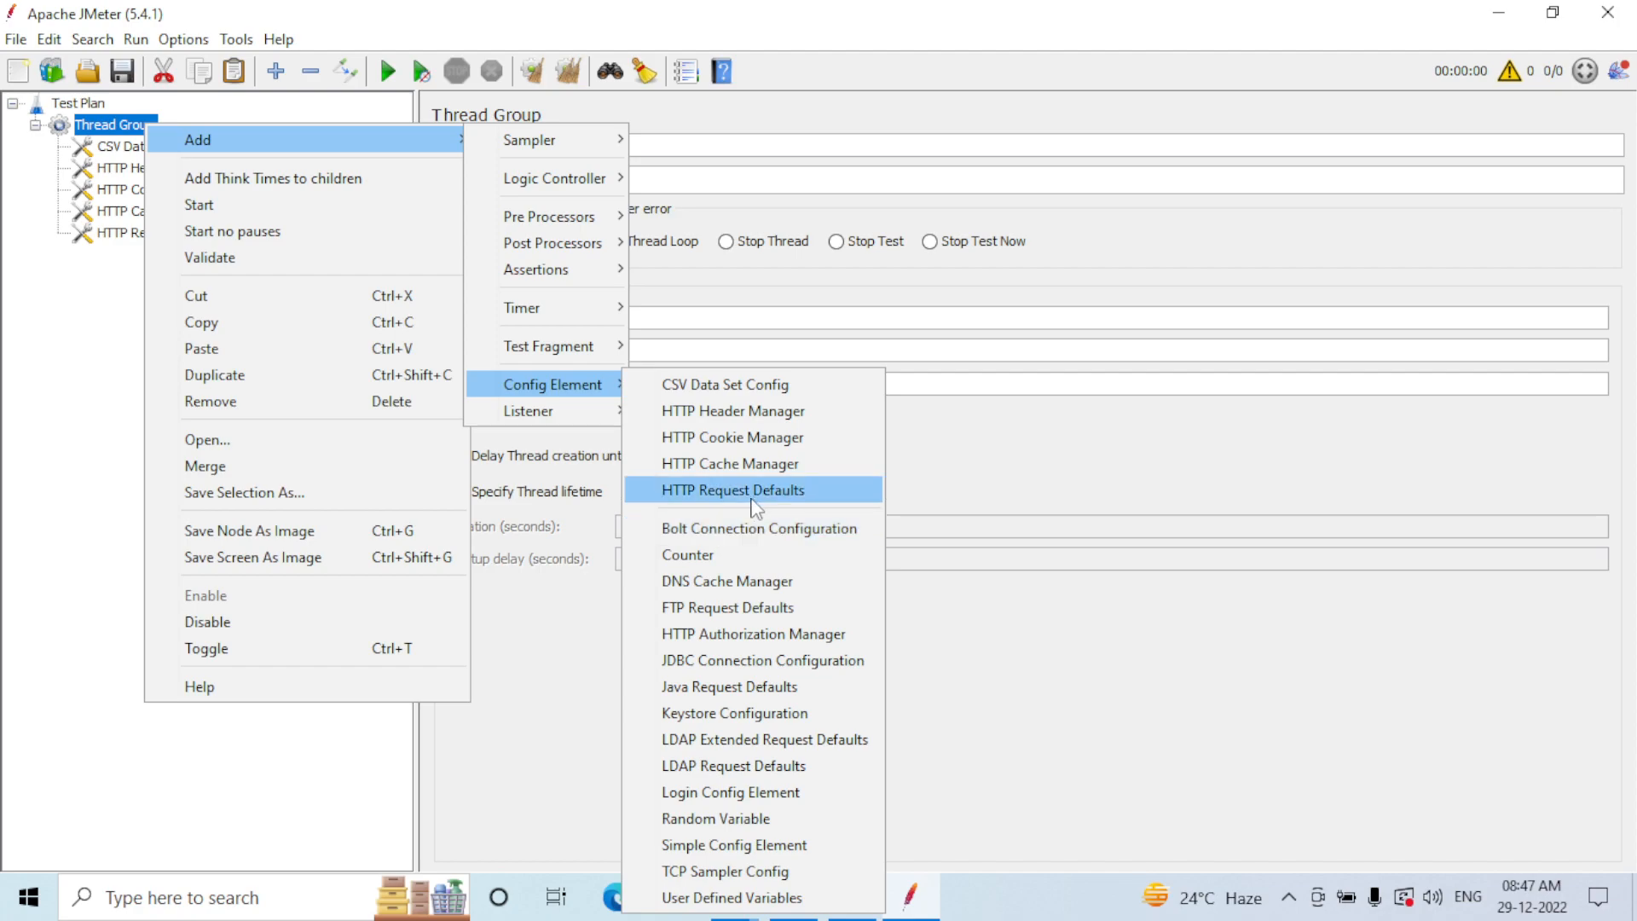
{"action": "left_click", "coordinate": [735, 608]}
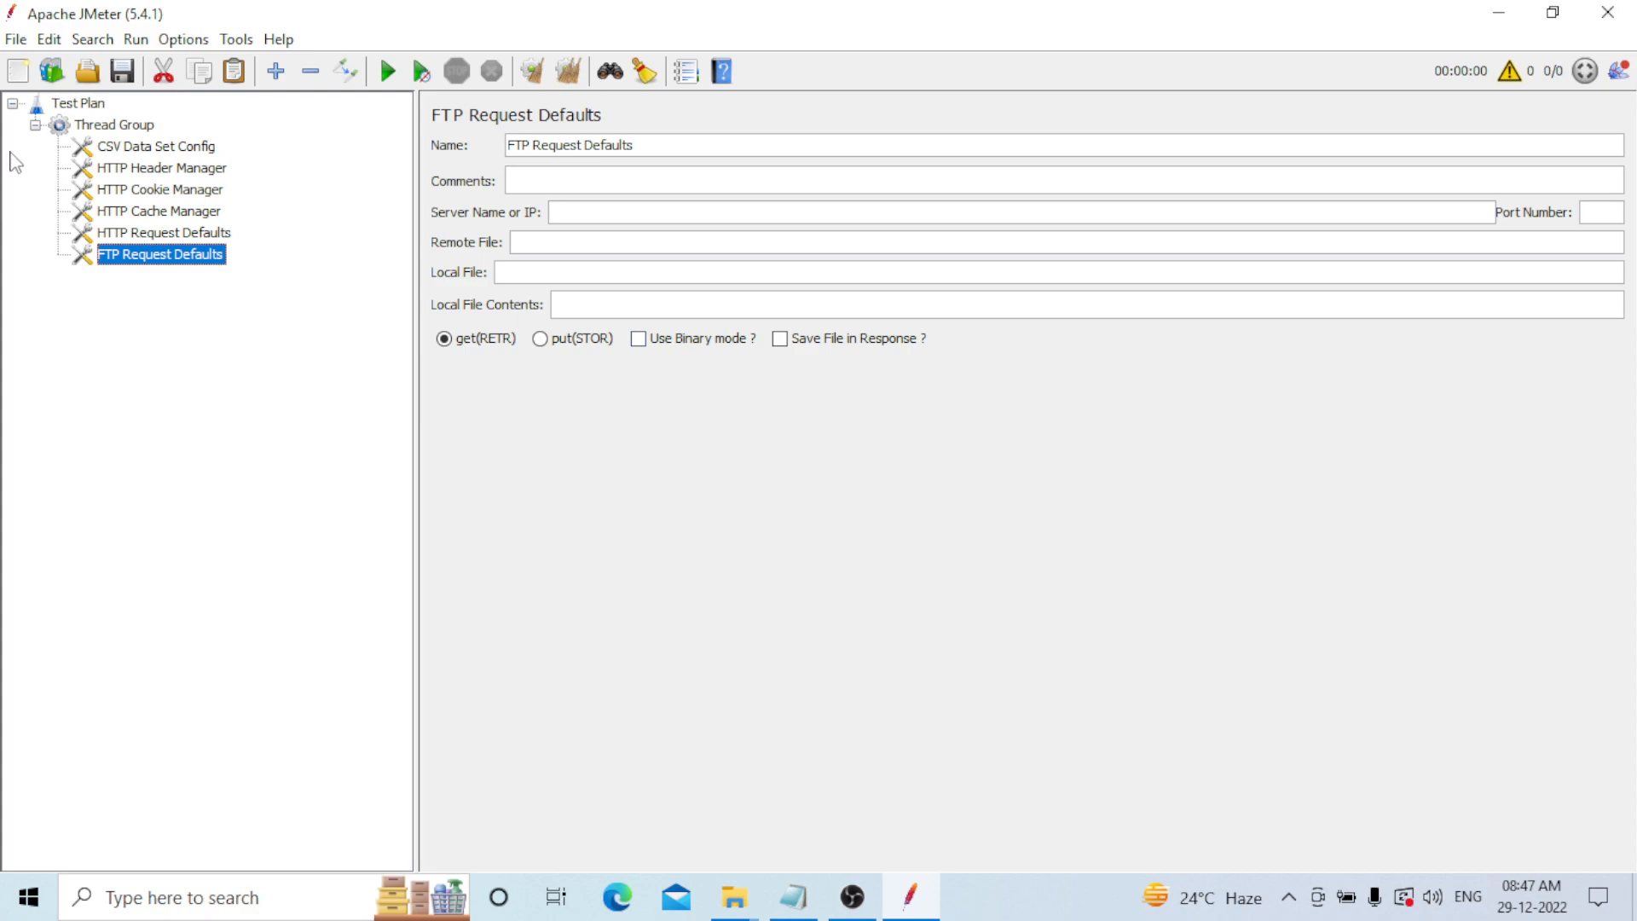
- Add a Java Request Defaults config element to the Thread Group
{"action": "left_click", "coordinate": [115, 125]}
{"action": "right_click", "coordinate": [119, 126]}
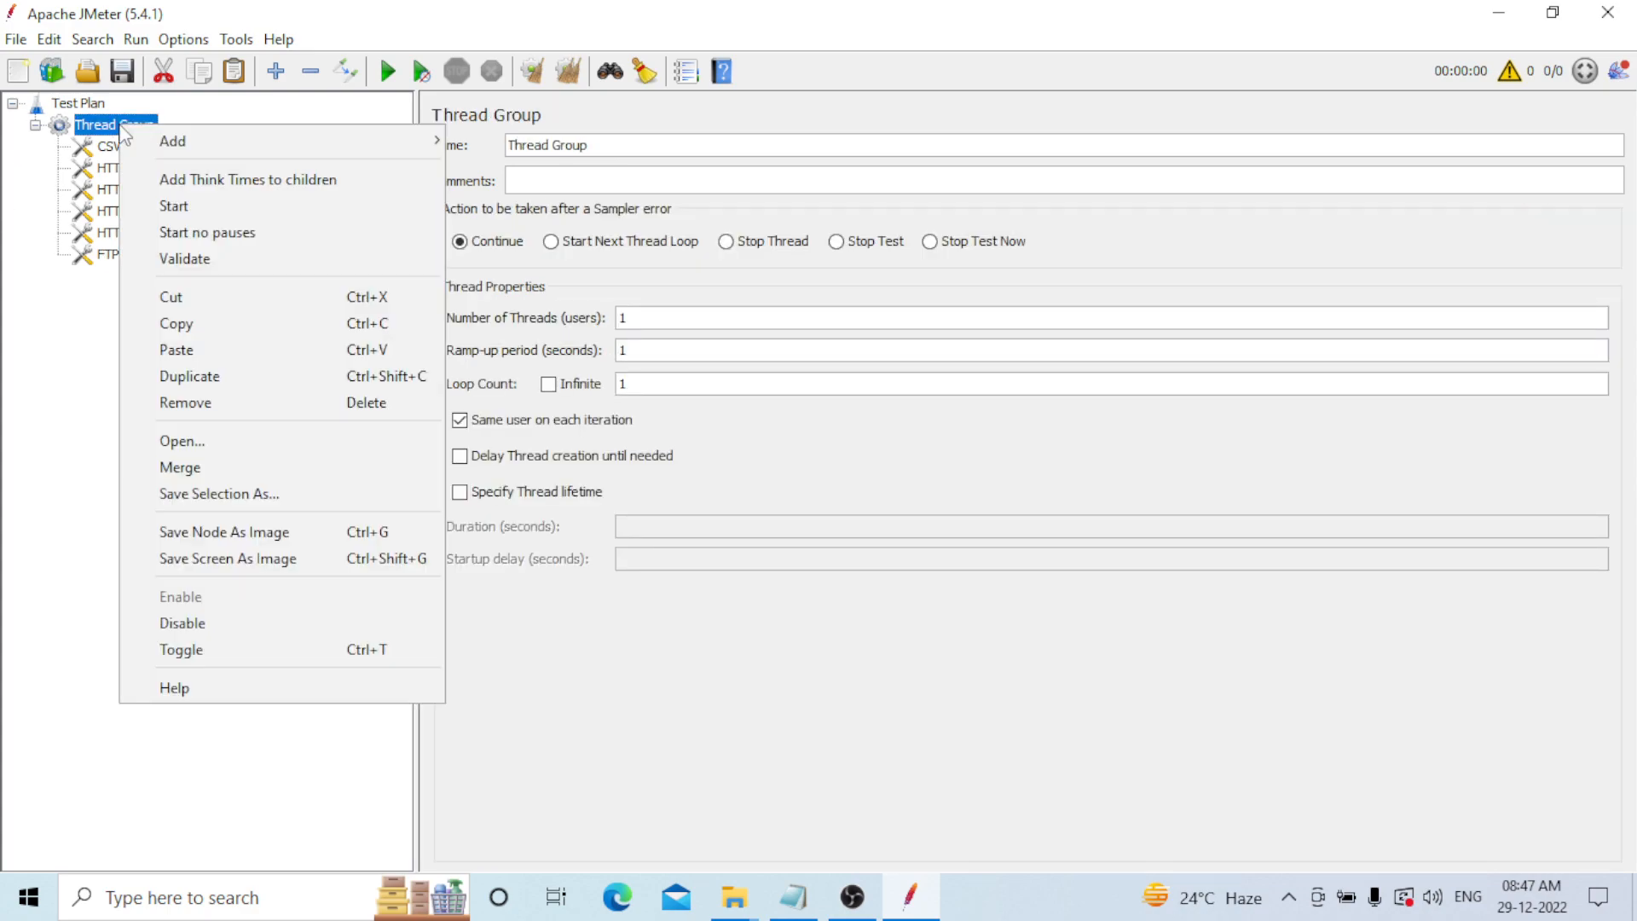
{"action": "mouse_move", "coordinate": [286, 149]}
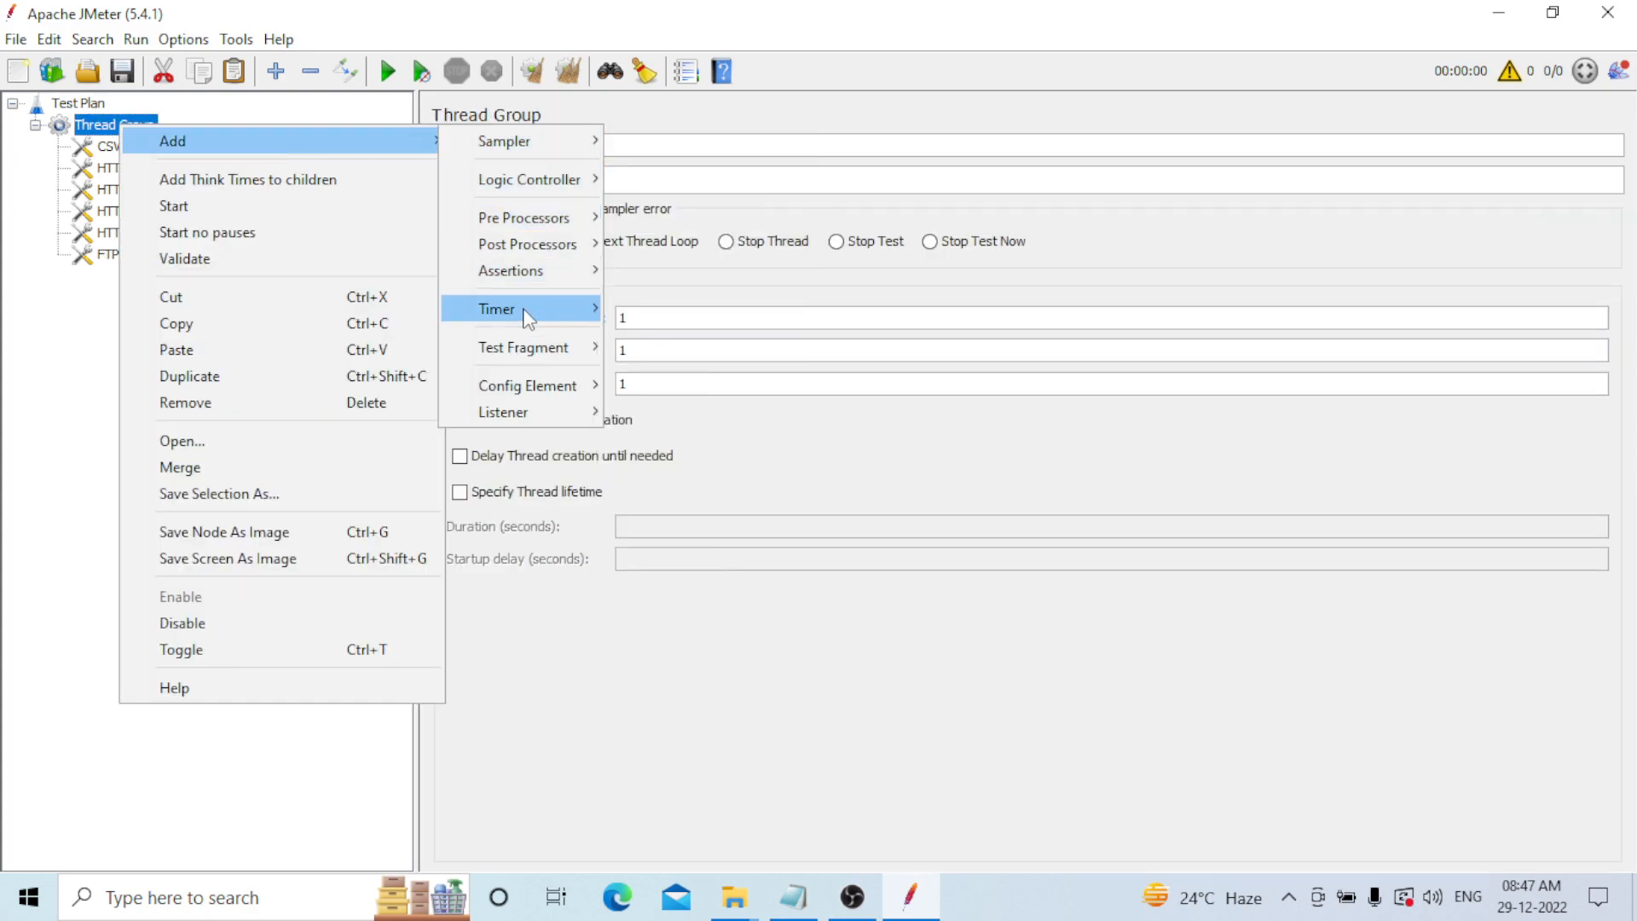
{"action": "mouse_move", "coordinate": [530, 383]}
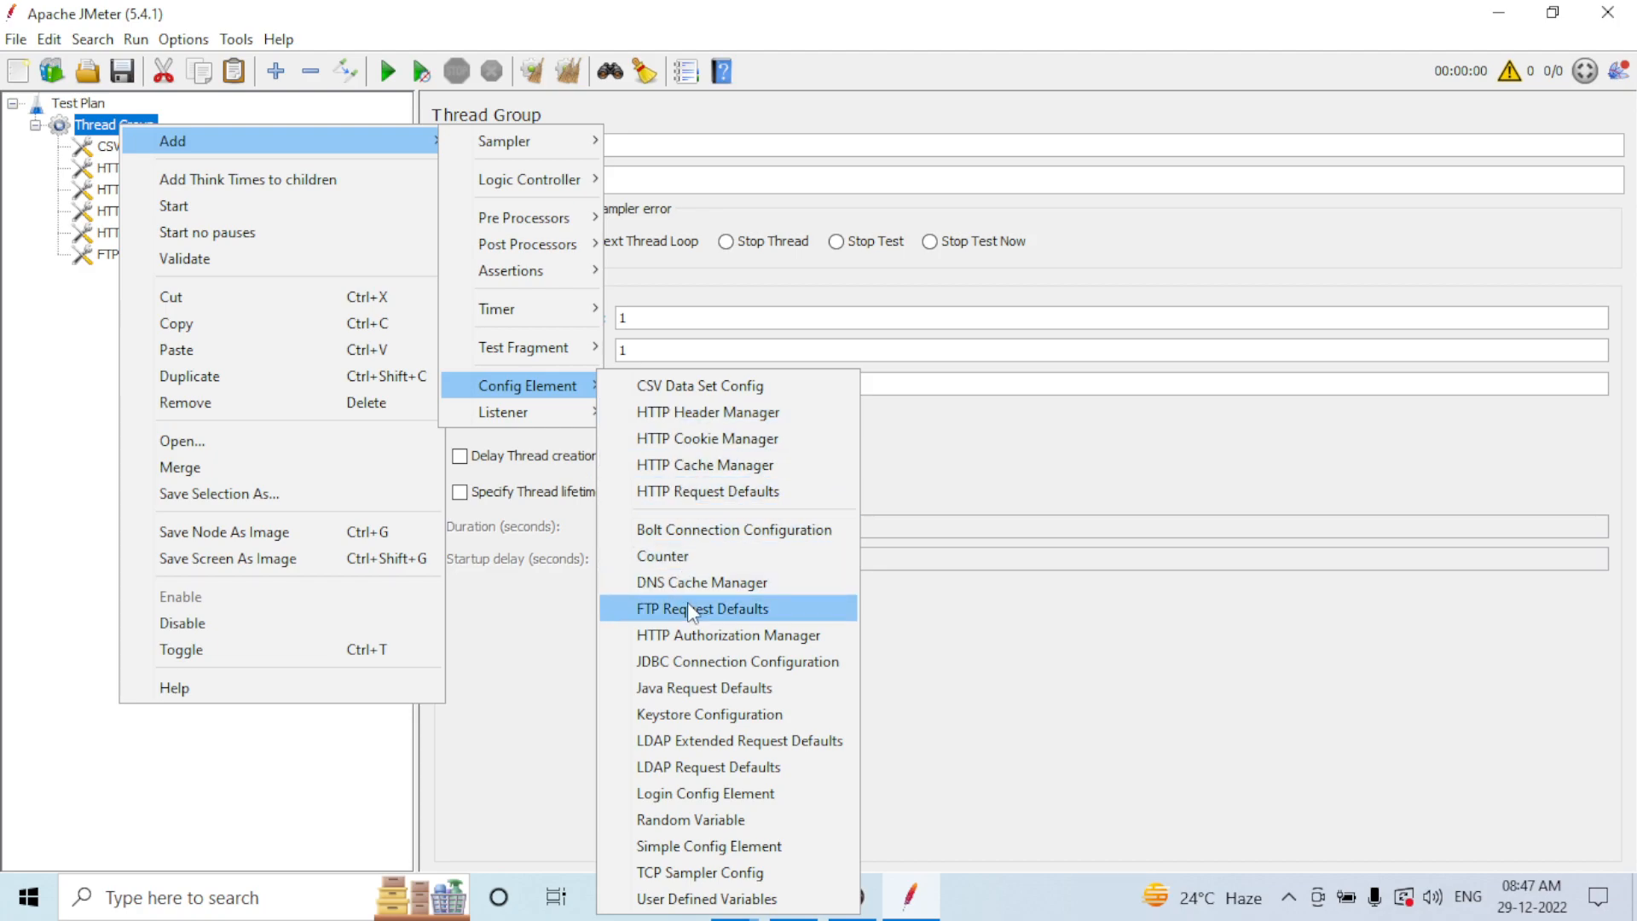
{"action": "left_click", "coordinate": [689, 684]}
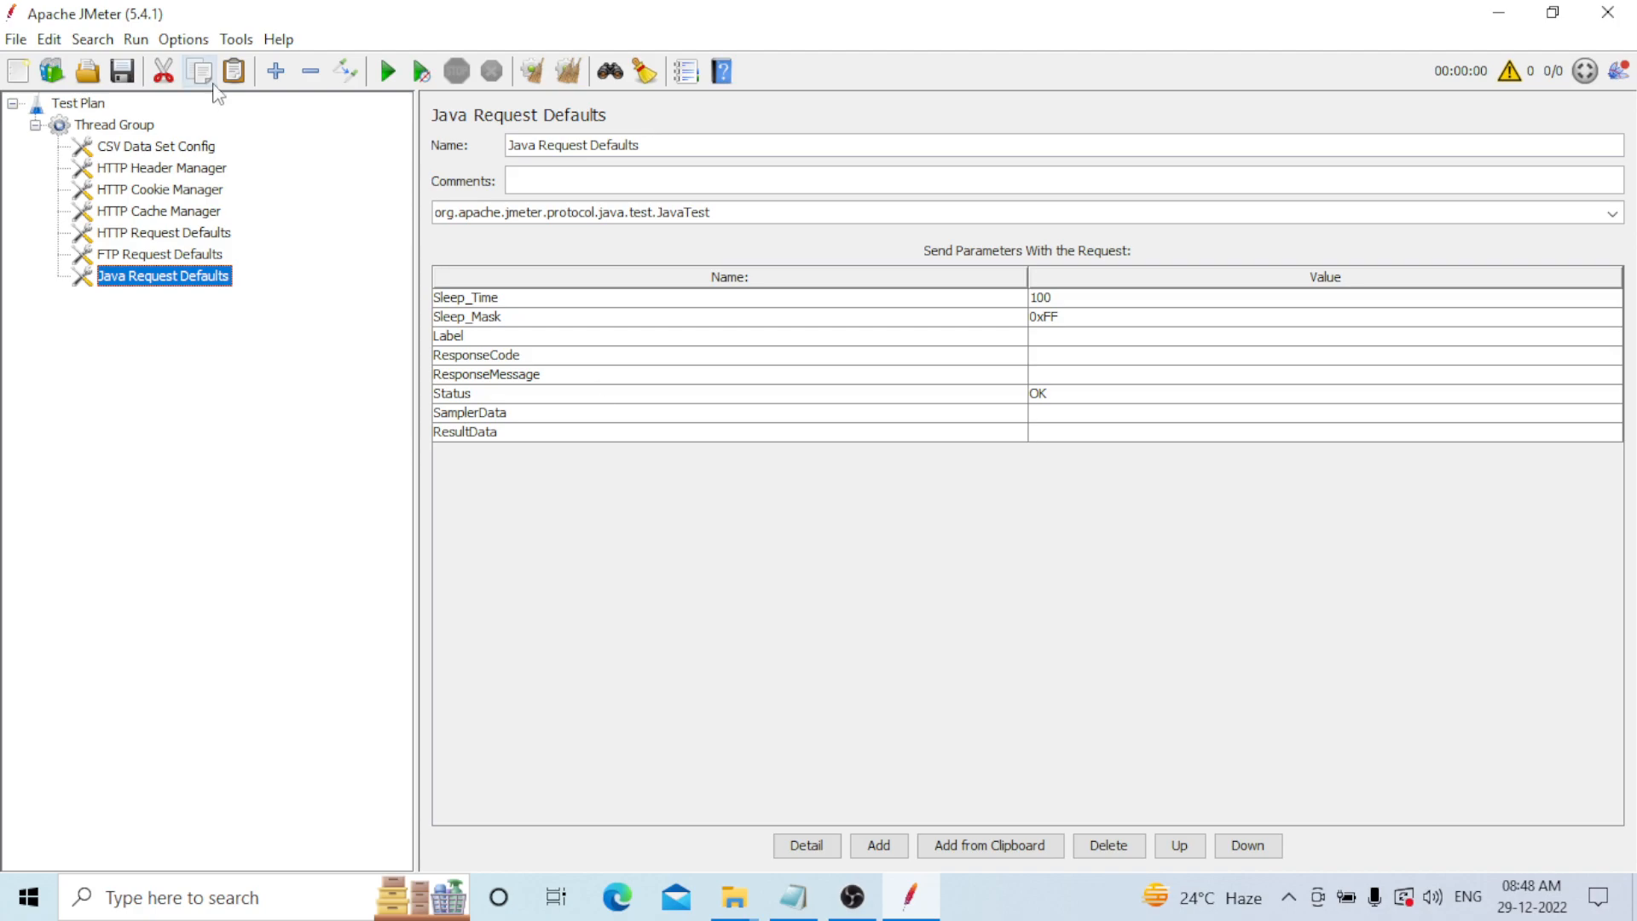
- Add an LDAP Request Defaults config element to the Thread Group
{"action": "left_click", "coordinate": [115, 125]}
{"action": "right_click", "coordinate": [116, 128]}
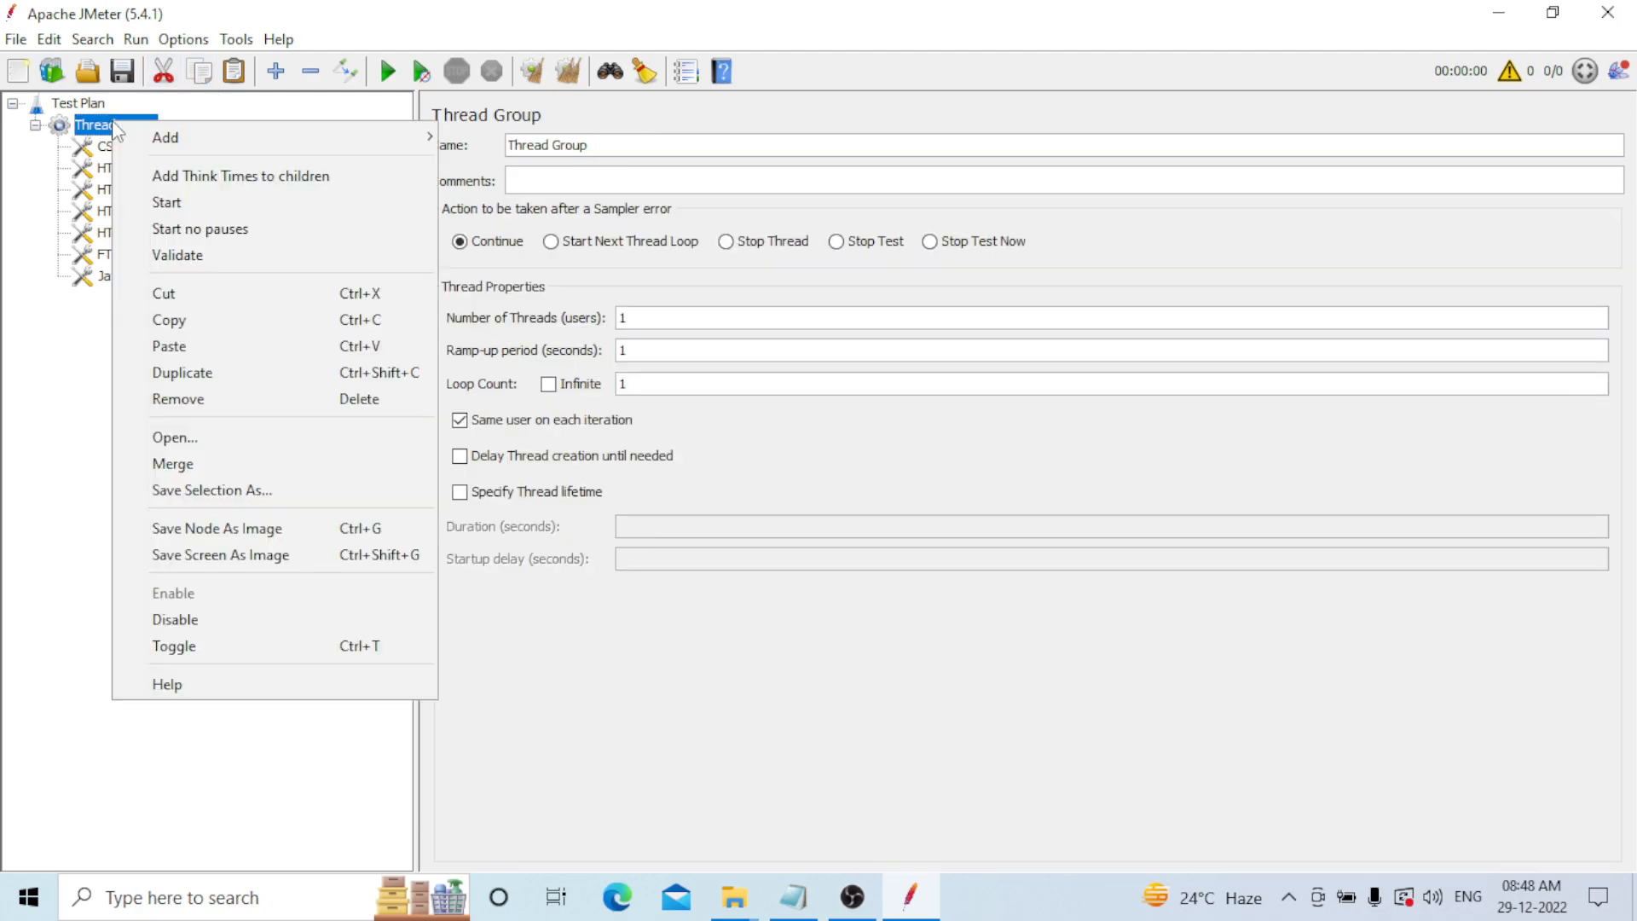
{"action": "mouse_move", "coordinate": [213, 137]}
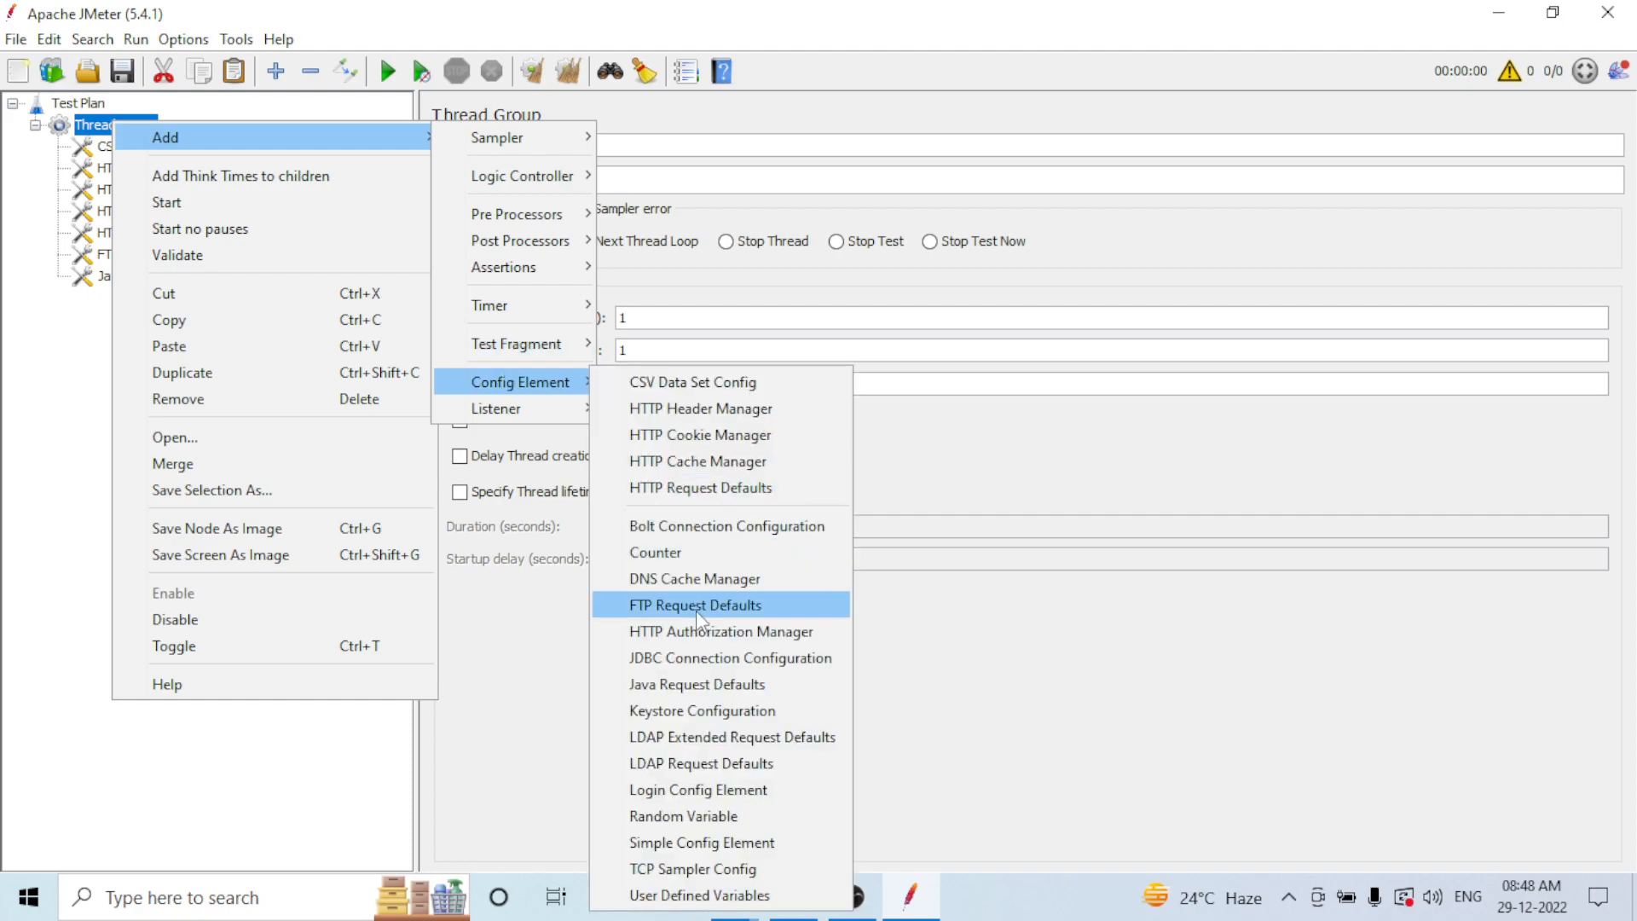
{"action": "left_click", "coordinate": [710, 763]}
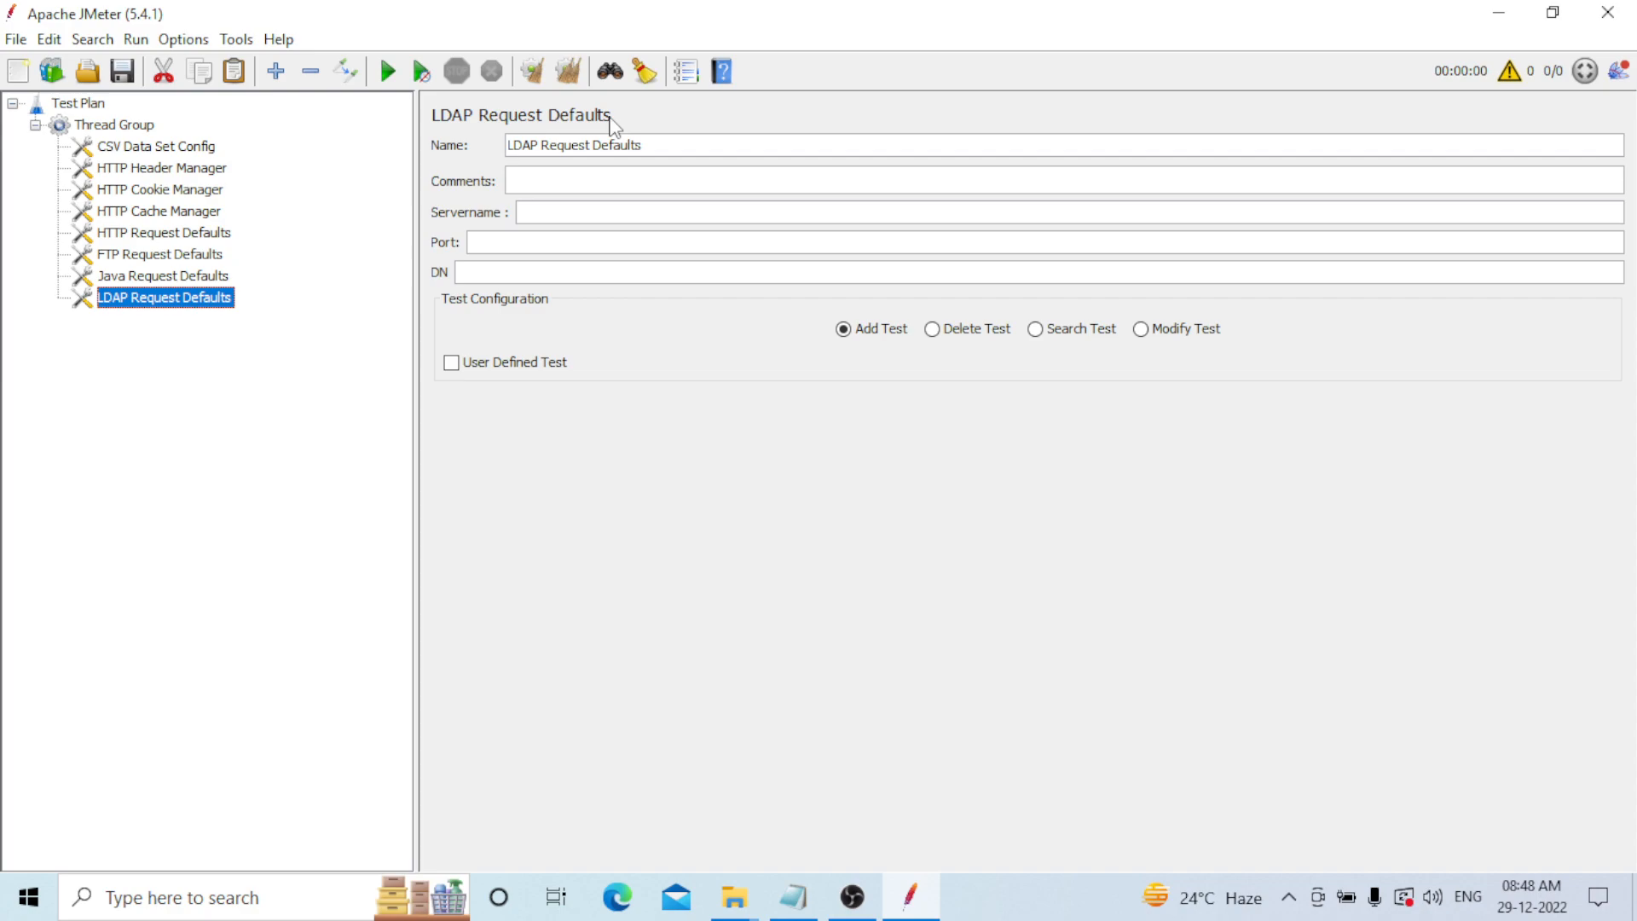
- Add an LDAP Extended Request Defaults config element to the Thread Group
{"action": "left_click", "coordinate": [115, 125]}
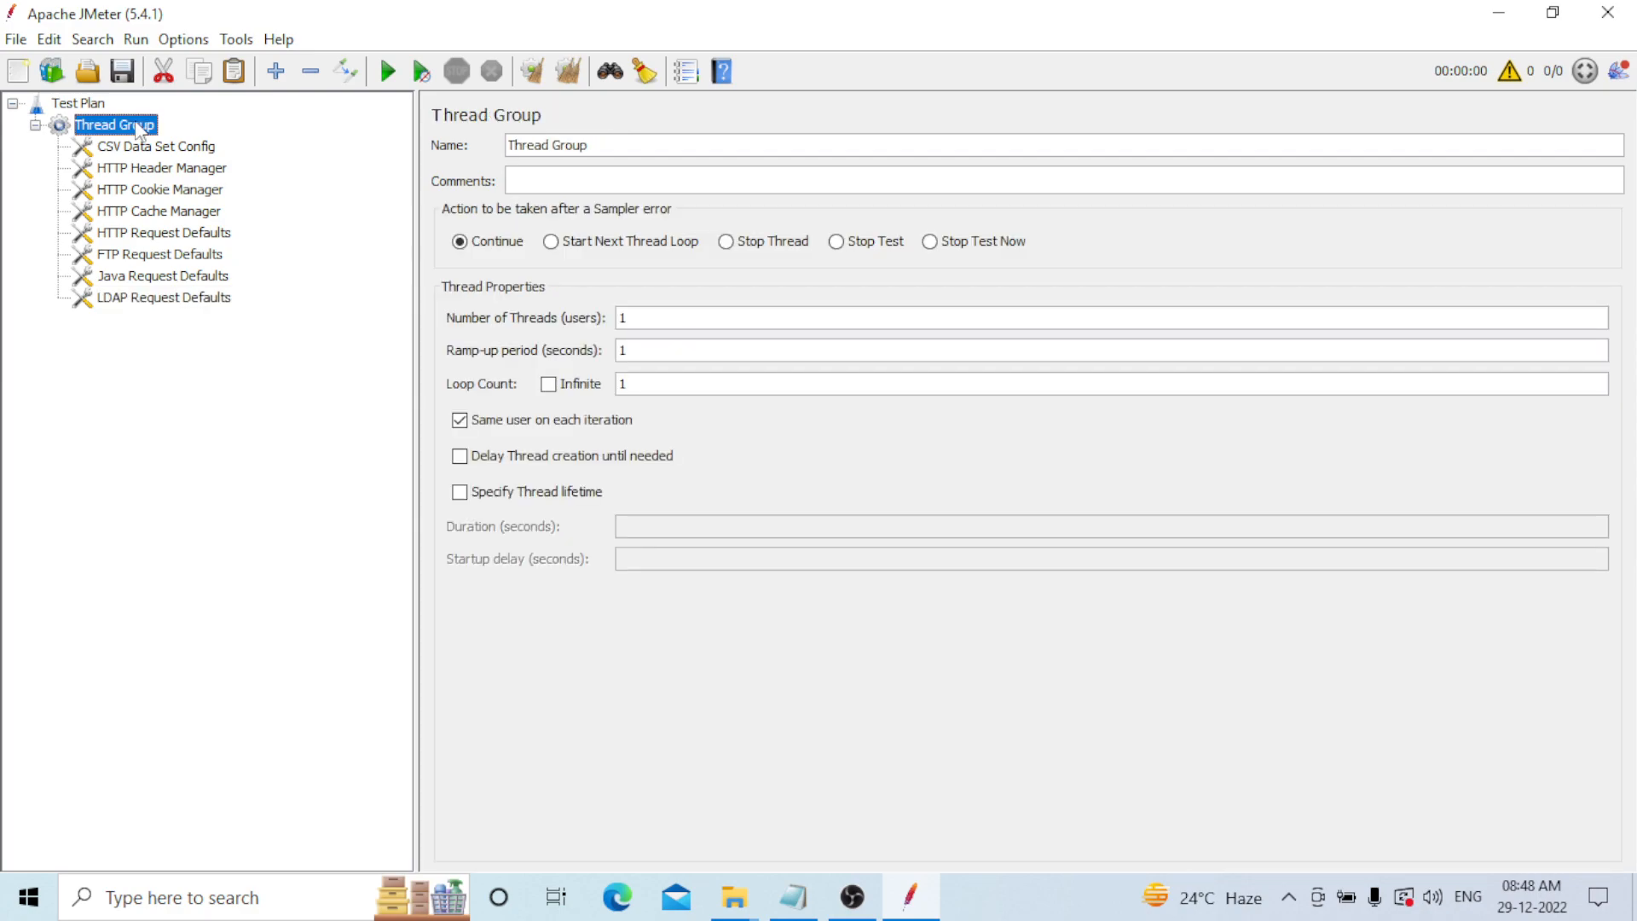
{"action": "right_click", "coordinate": [139, 130]}
{"action": "mouse_move", "coordinate": [542, 383]}
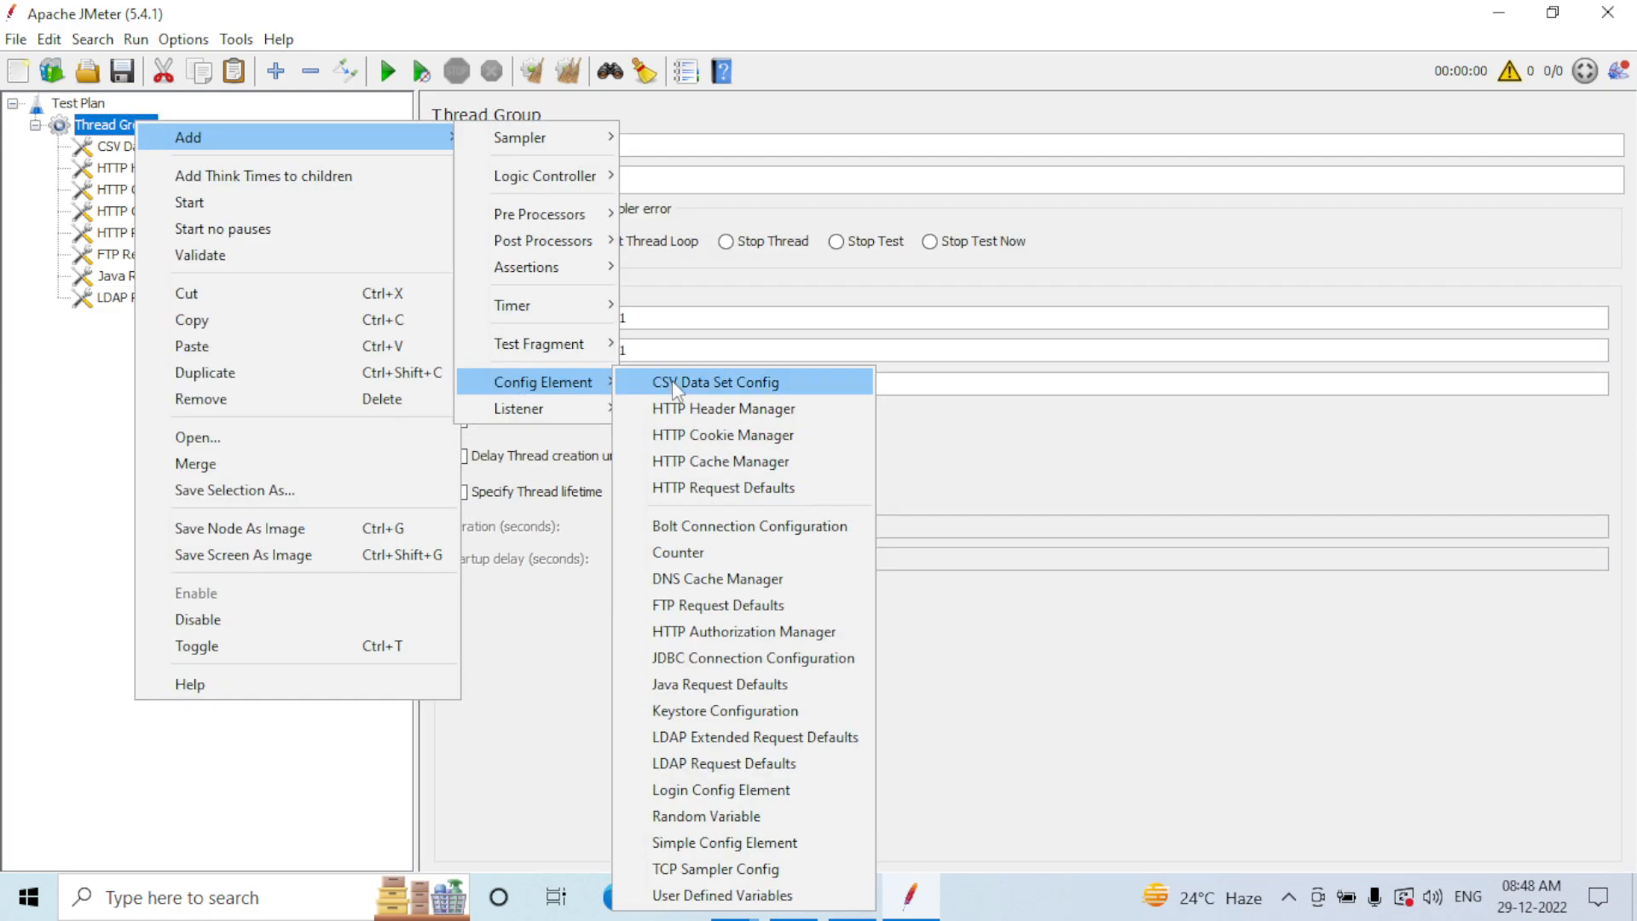
{"action": "left_click", "coordinate": [672, 740]}
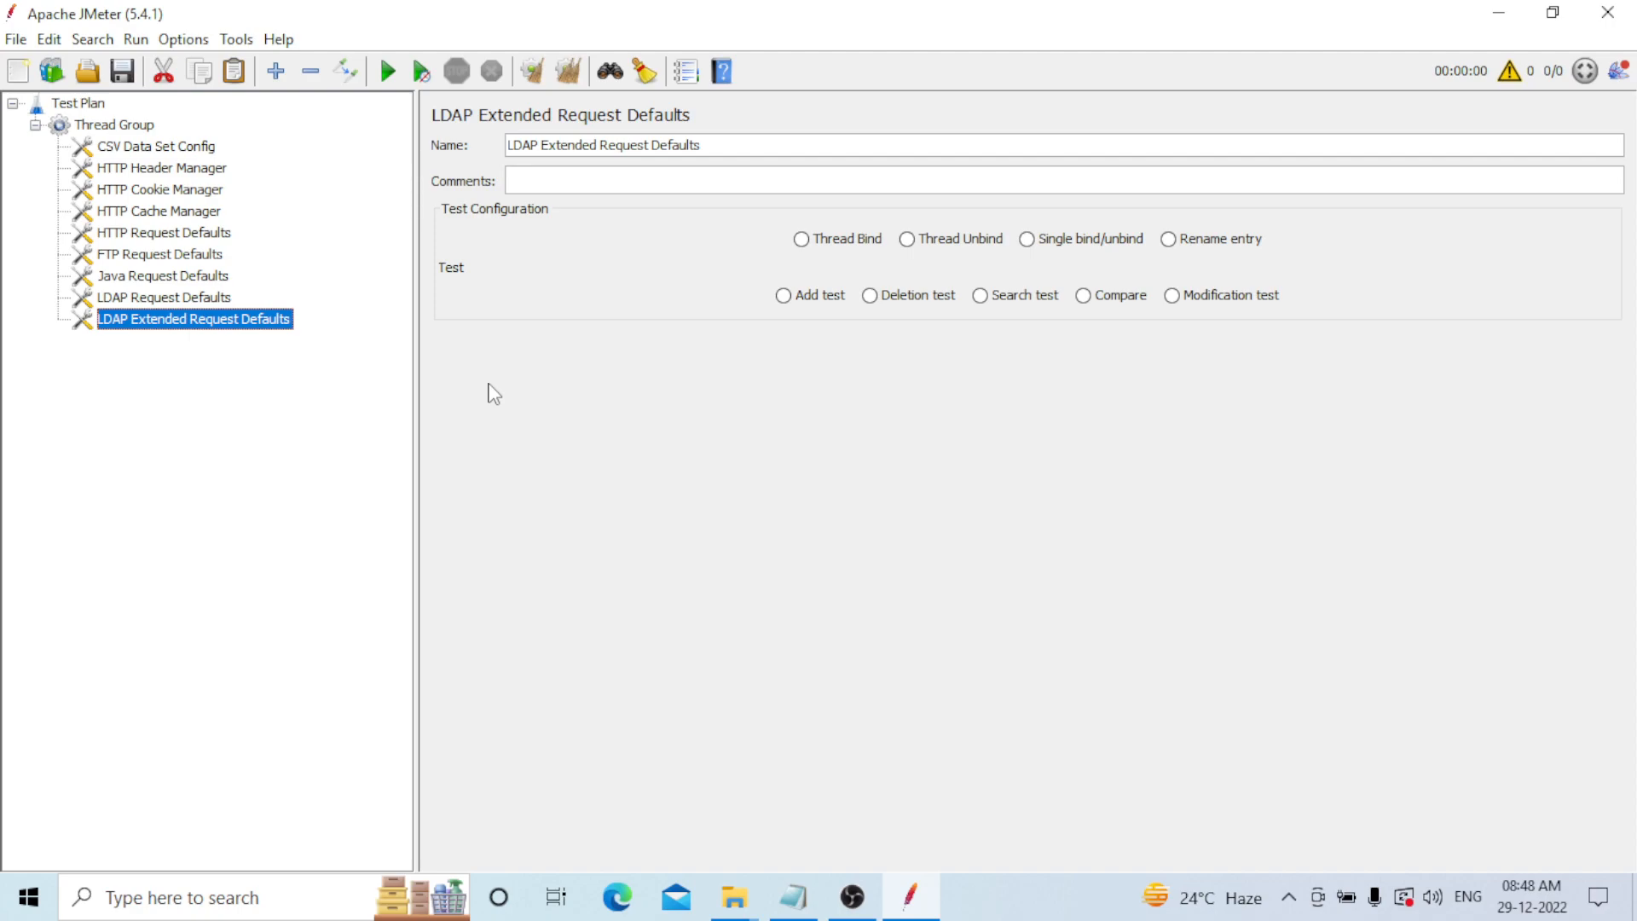
- Add a JDBC Connection Configuration element to the Thread Group
{"action": "left_click", "coordinate": [128, 128]}
{"action": "right_click", "coordinate": [126, 129]}
{"action": "mouse_move", "coordinate": [376, 152]}
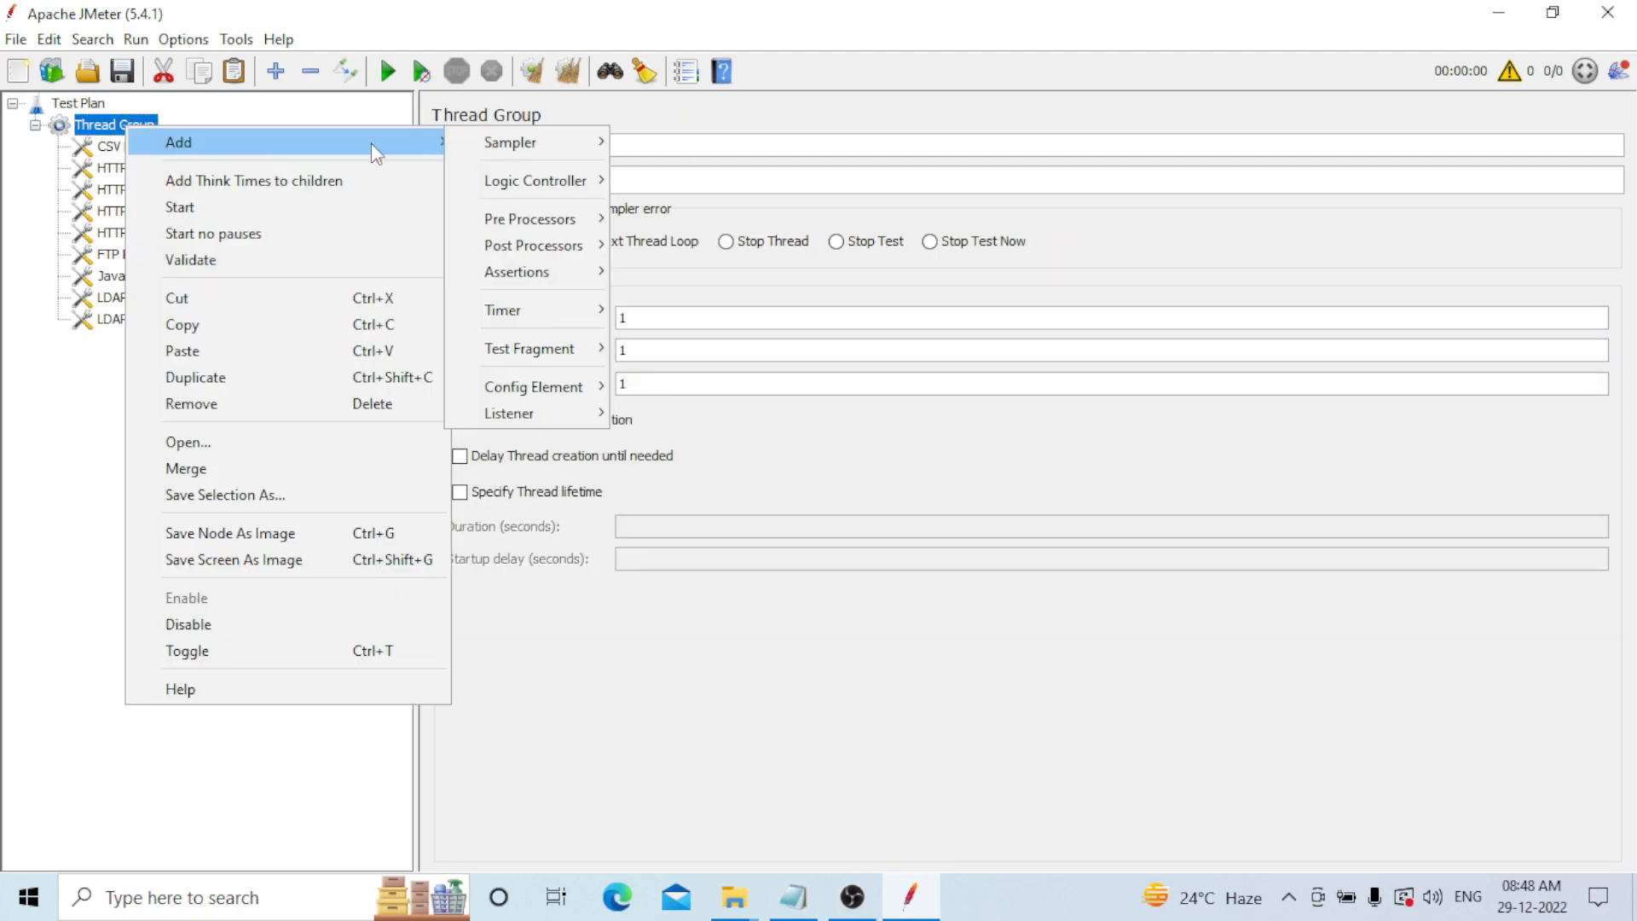
{"action": "mouse_move", "coordinate": [531, 375]}
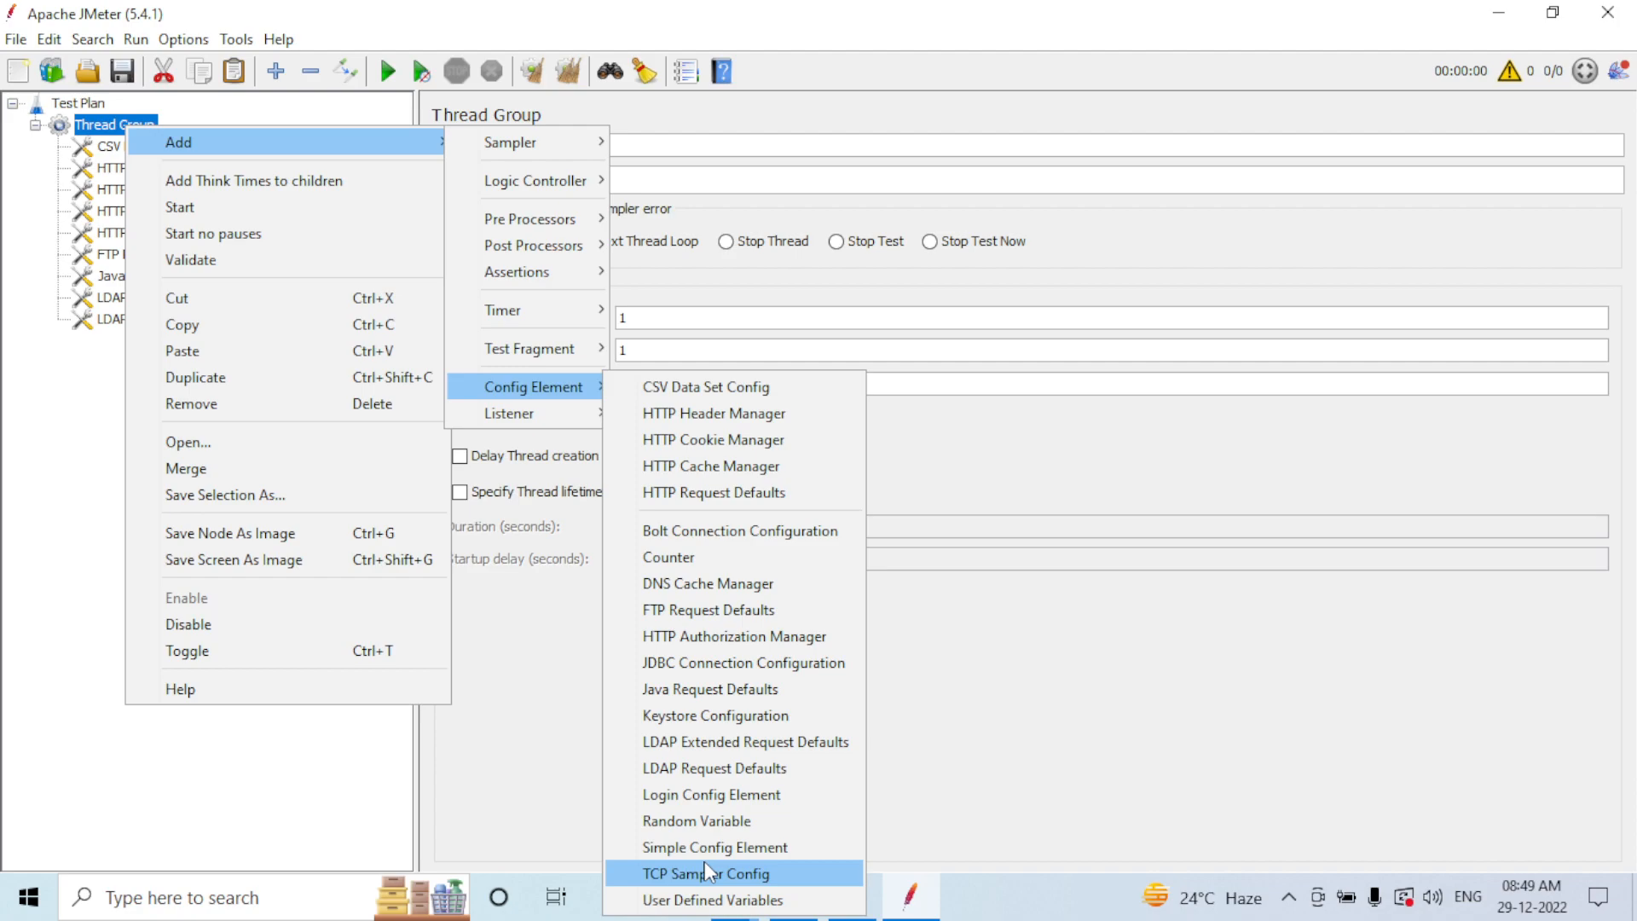
{"action": "left_click", "coordinate": [698, 667]}
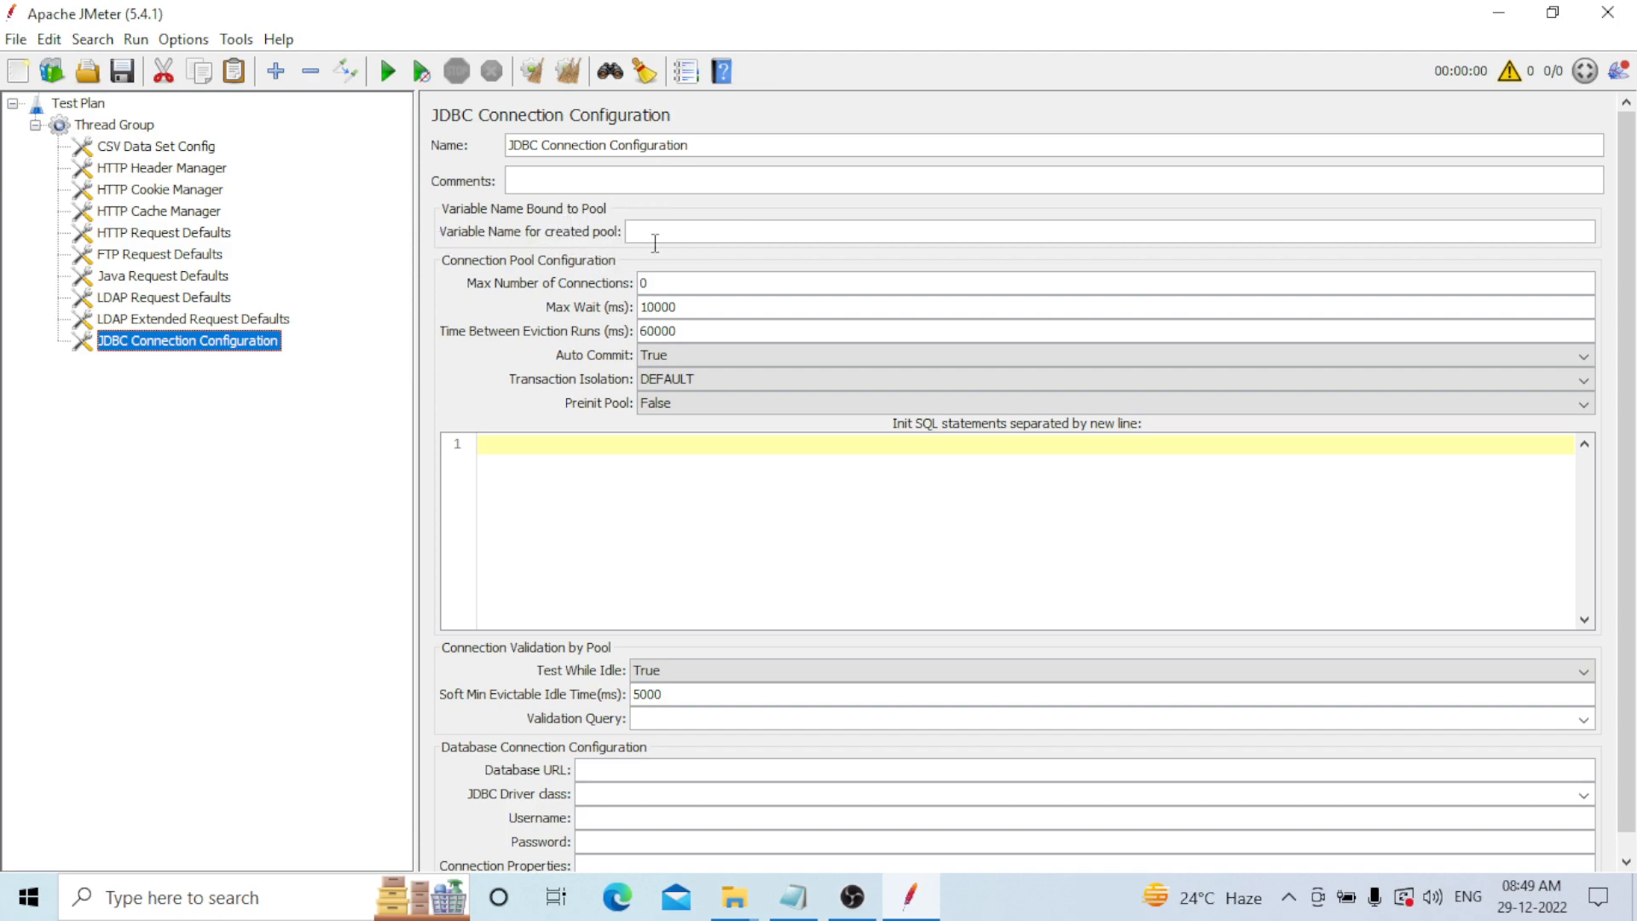
- Examine the JDBC pool variable name and connection pool settings, including the available transaction isolation levels and preinit pool options
{"action": "left_click", "coordinate": [699, 232]}
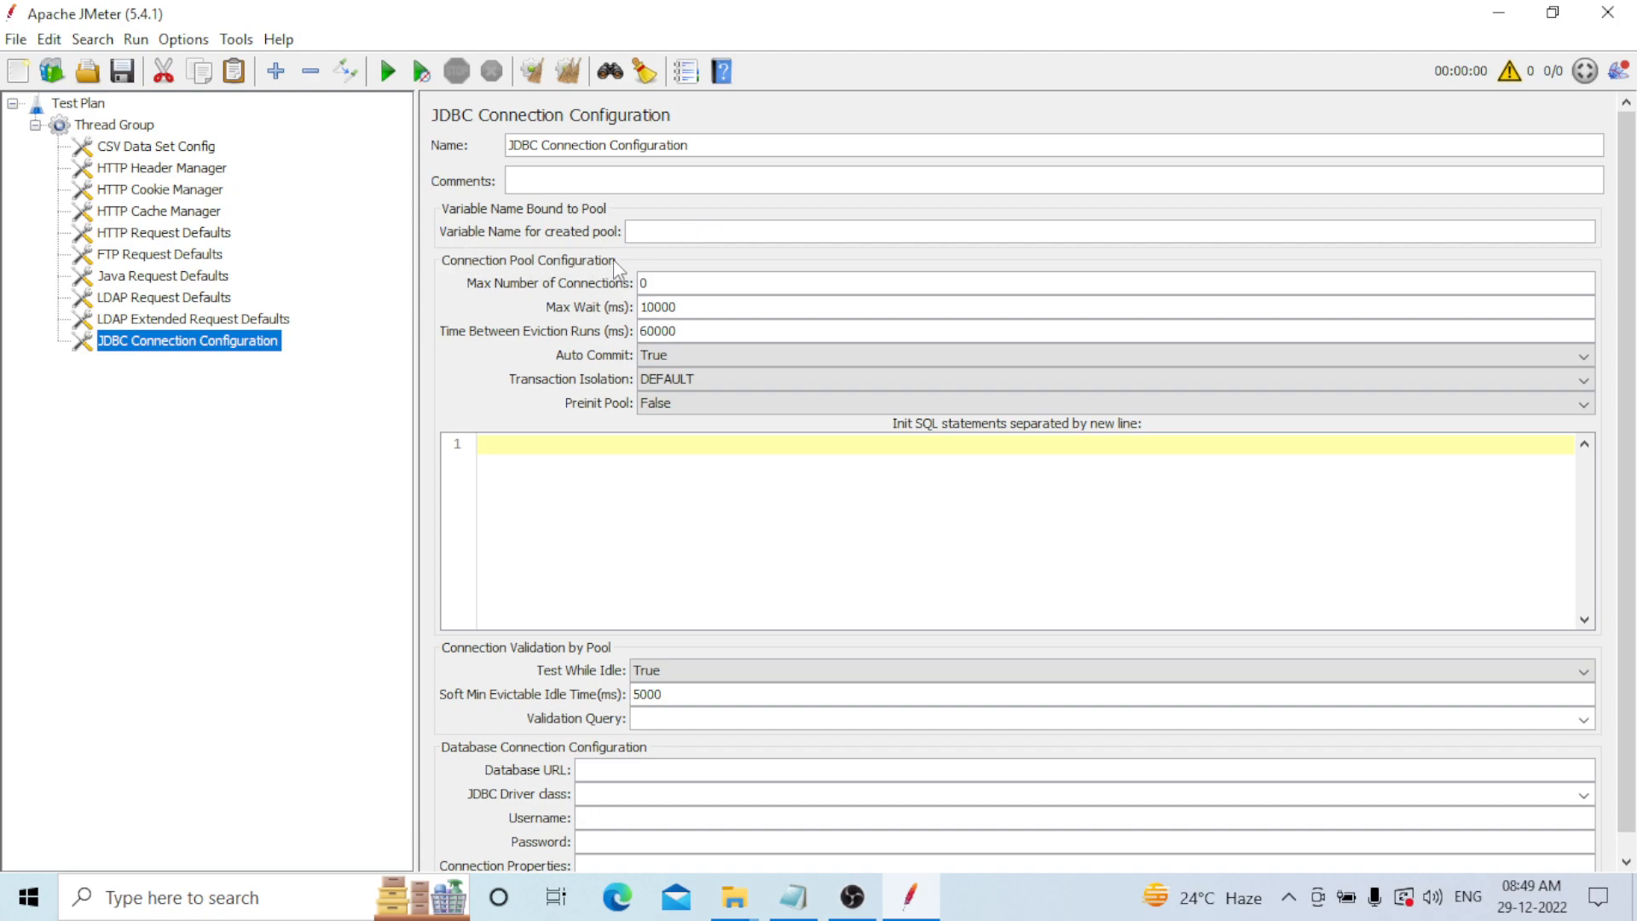
{"action": "left_click", "coordinate": [654, 282]}
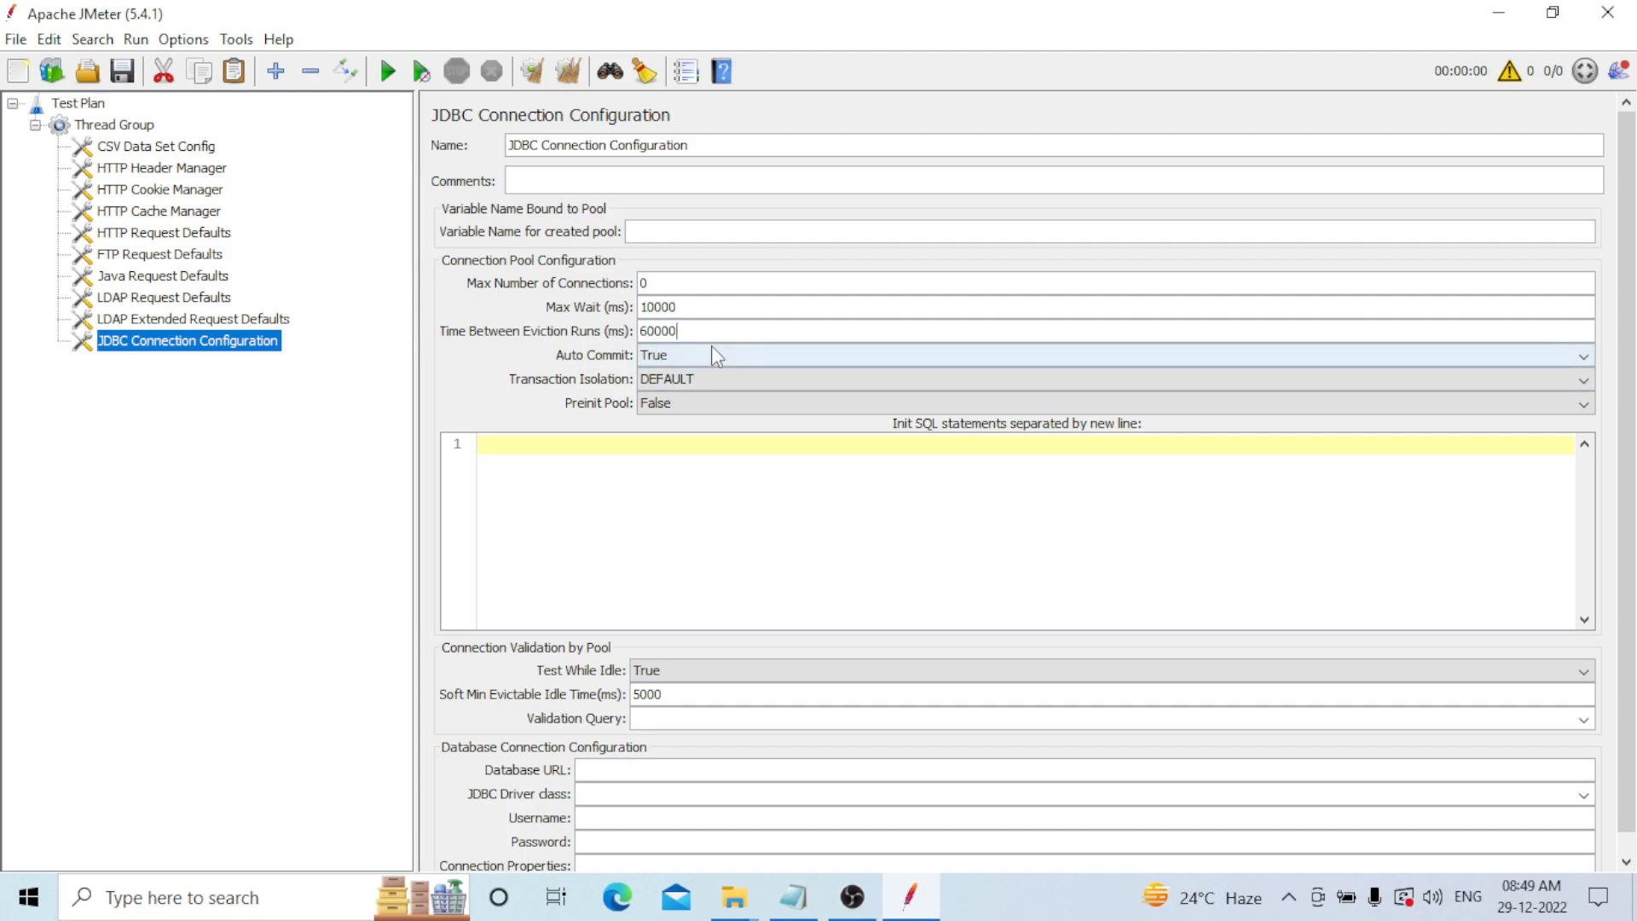
{"action": "left_click", "coordinate": [738, 384]}
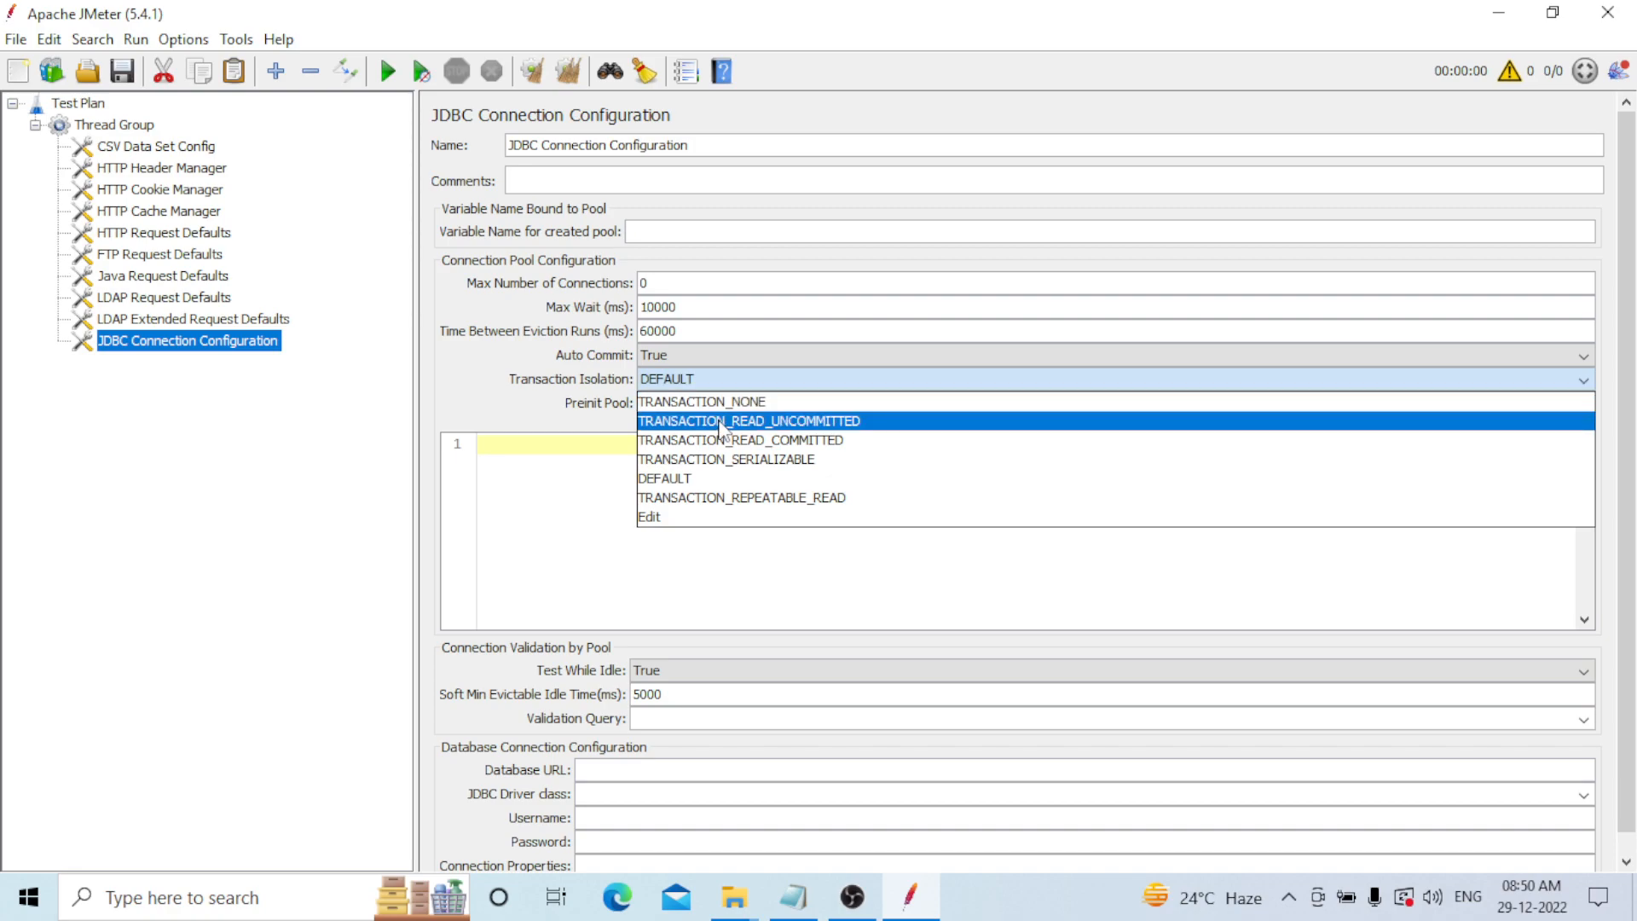
{"action": "left_click", "coordinate": [521, 378]}
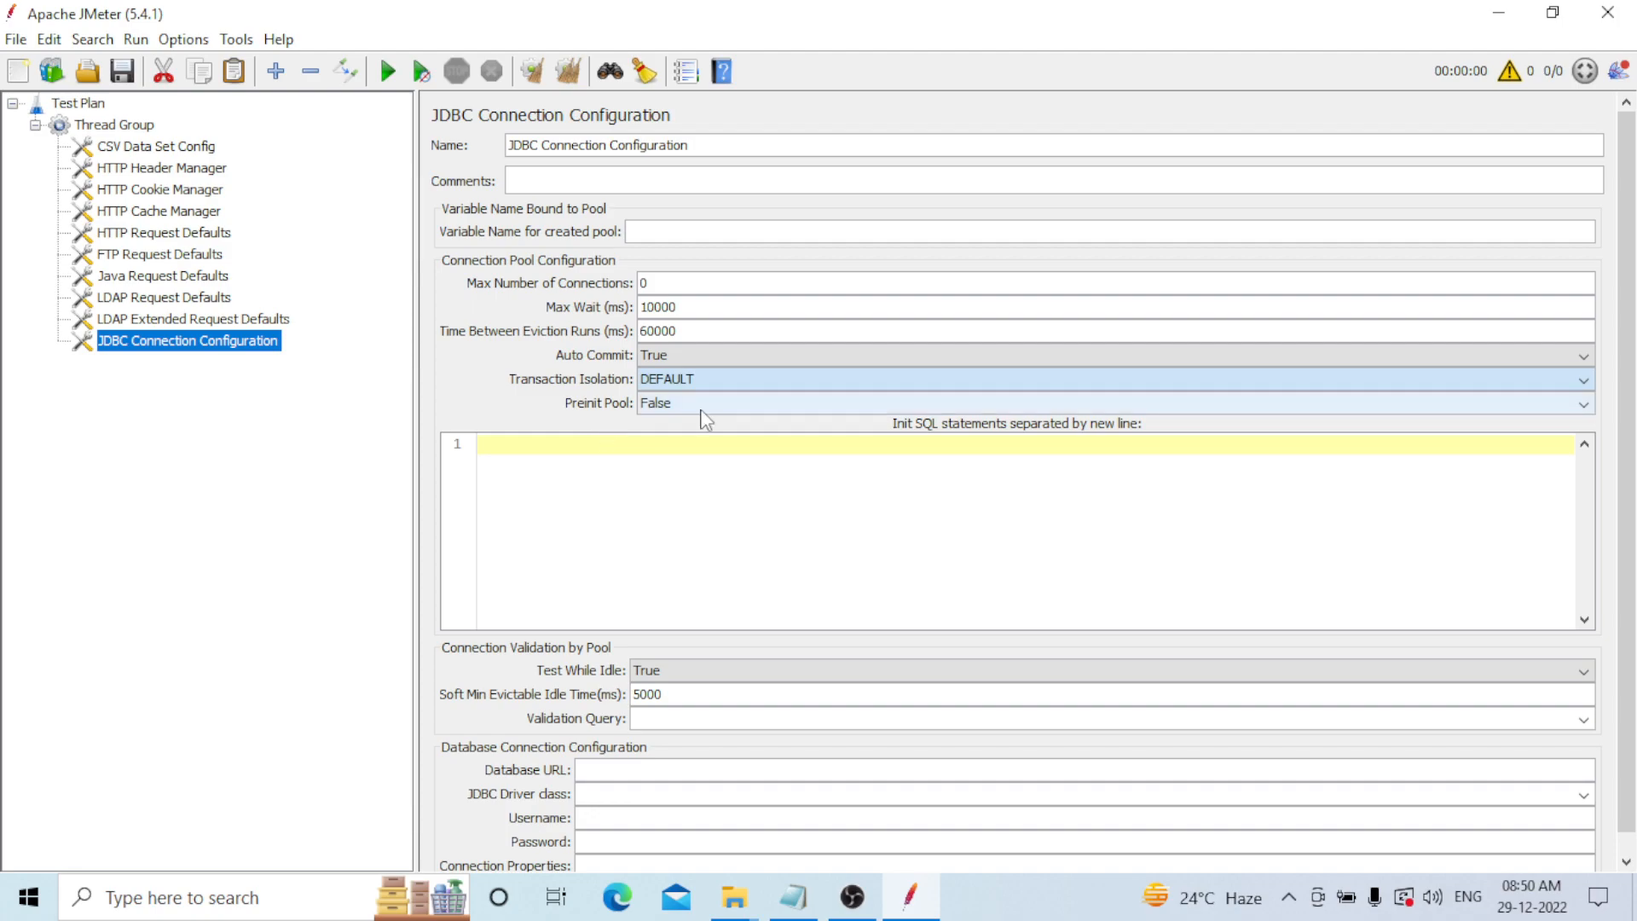
{"action": "left_click", "coordinate": [739, 406]}
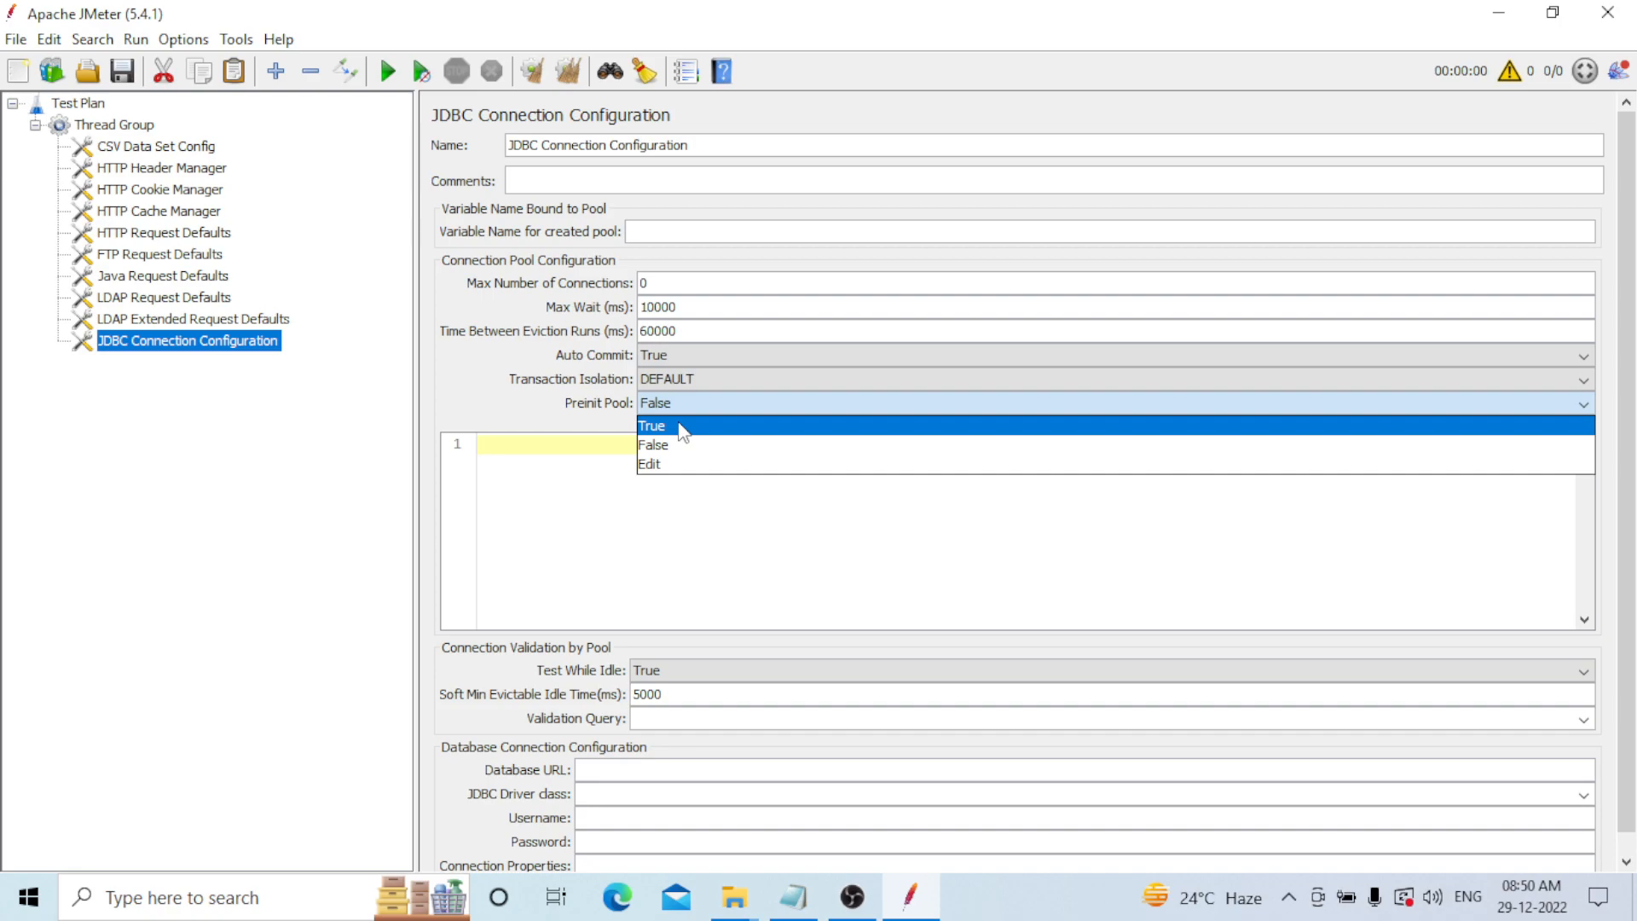
{"action": "left_click", "coordinate": [467, 411]}
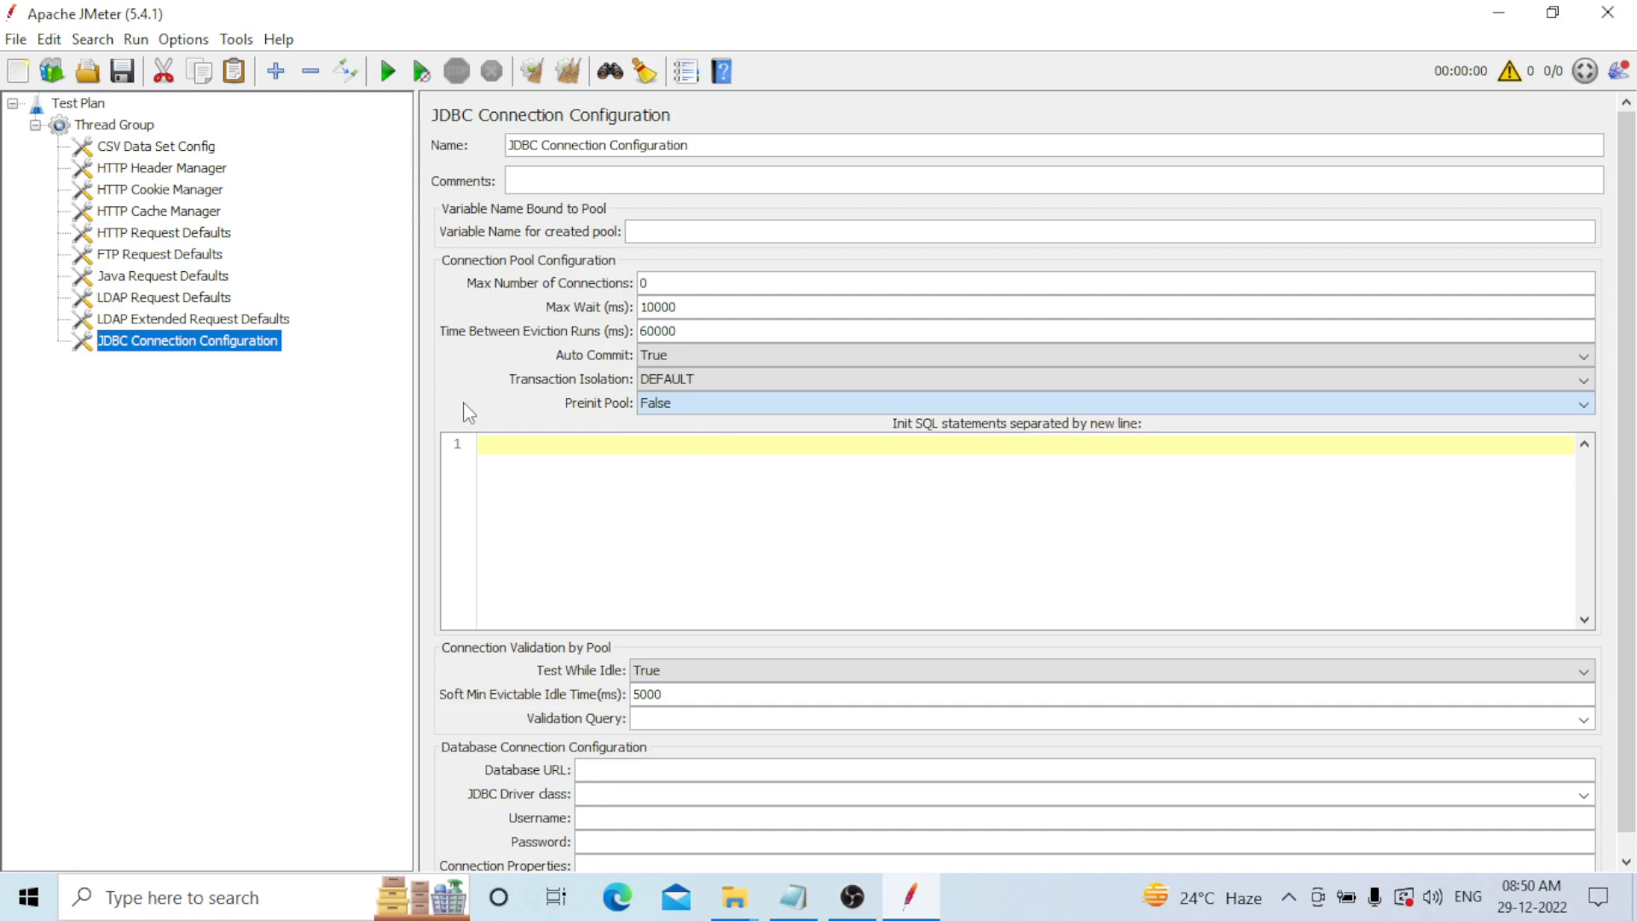
- Examine the JDBC init SQL statements area and the pool validation settings, including the available validation queries
{"action": "left_click", "coordinate": [820, 473]}
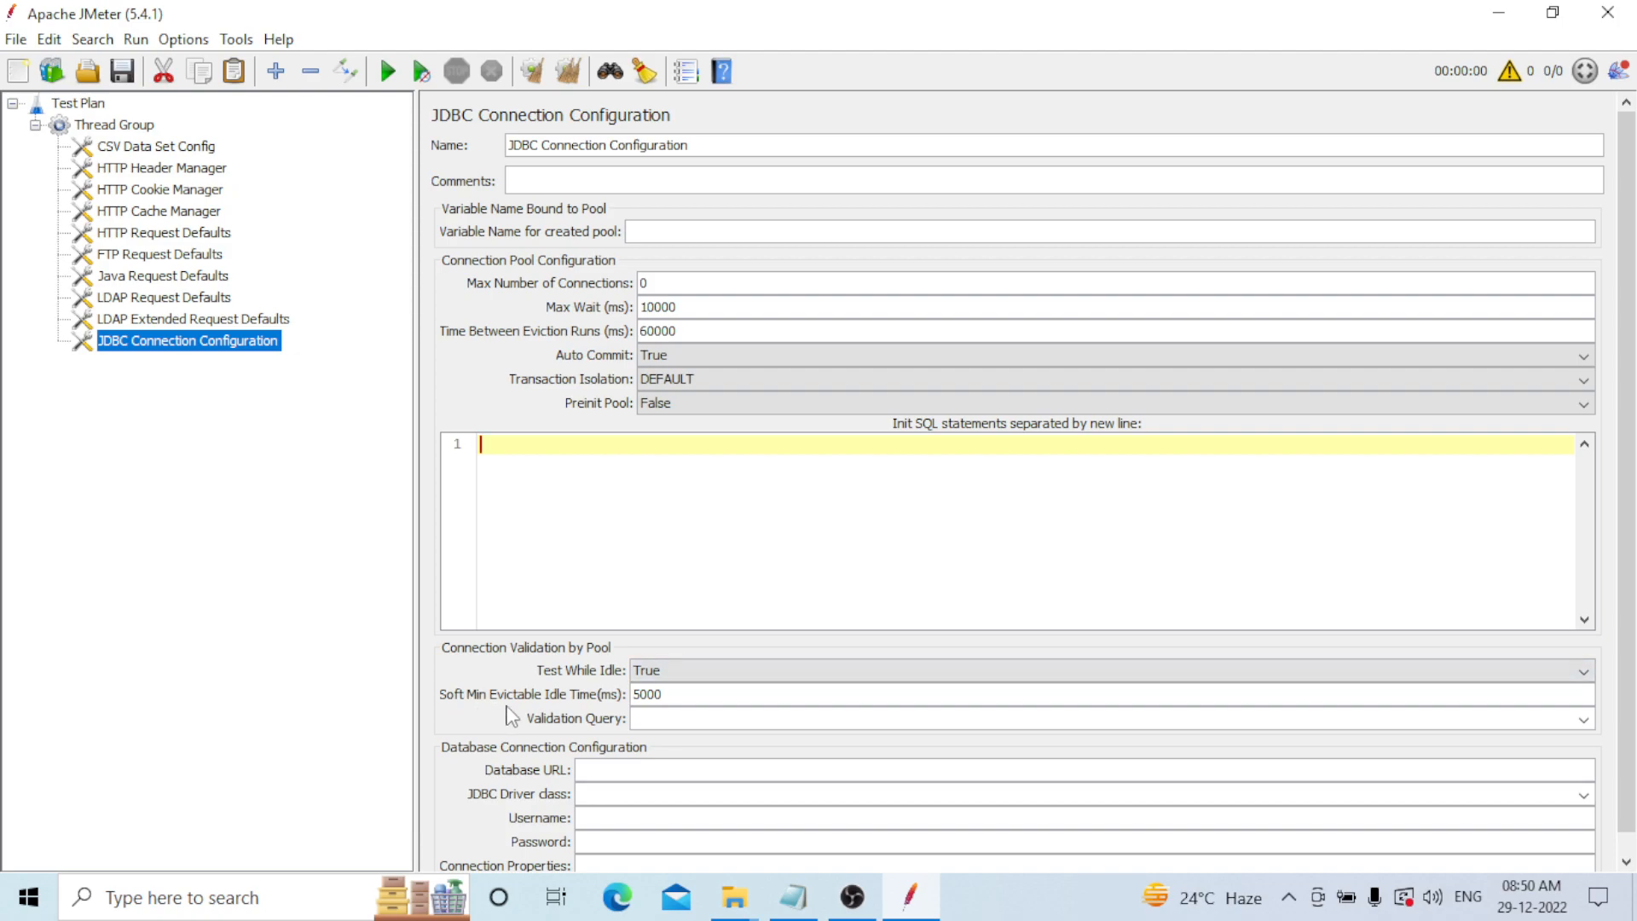
{"action": "left_click", "coordinate": [688, 694]}
{"action": "left_click", "coordinate": [1582, 720]}
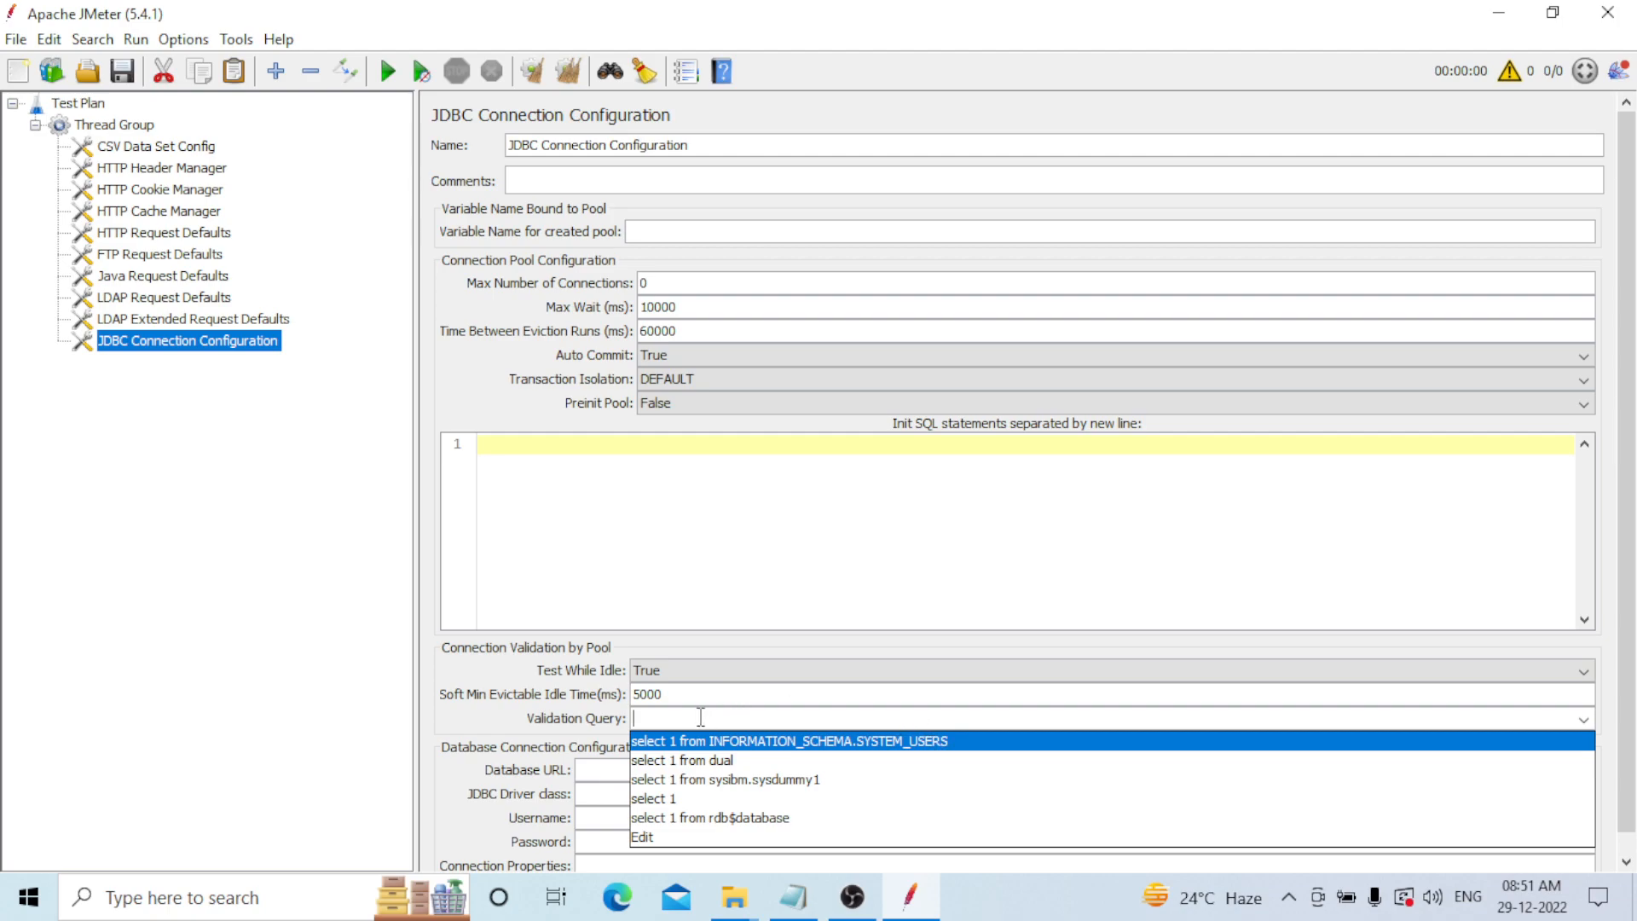
{"action": "left_click", "coordinate": [756, 594]}
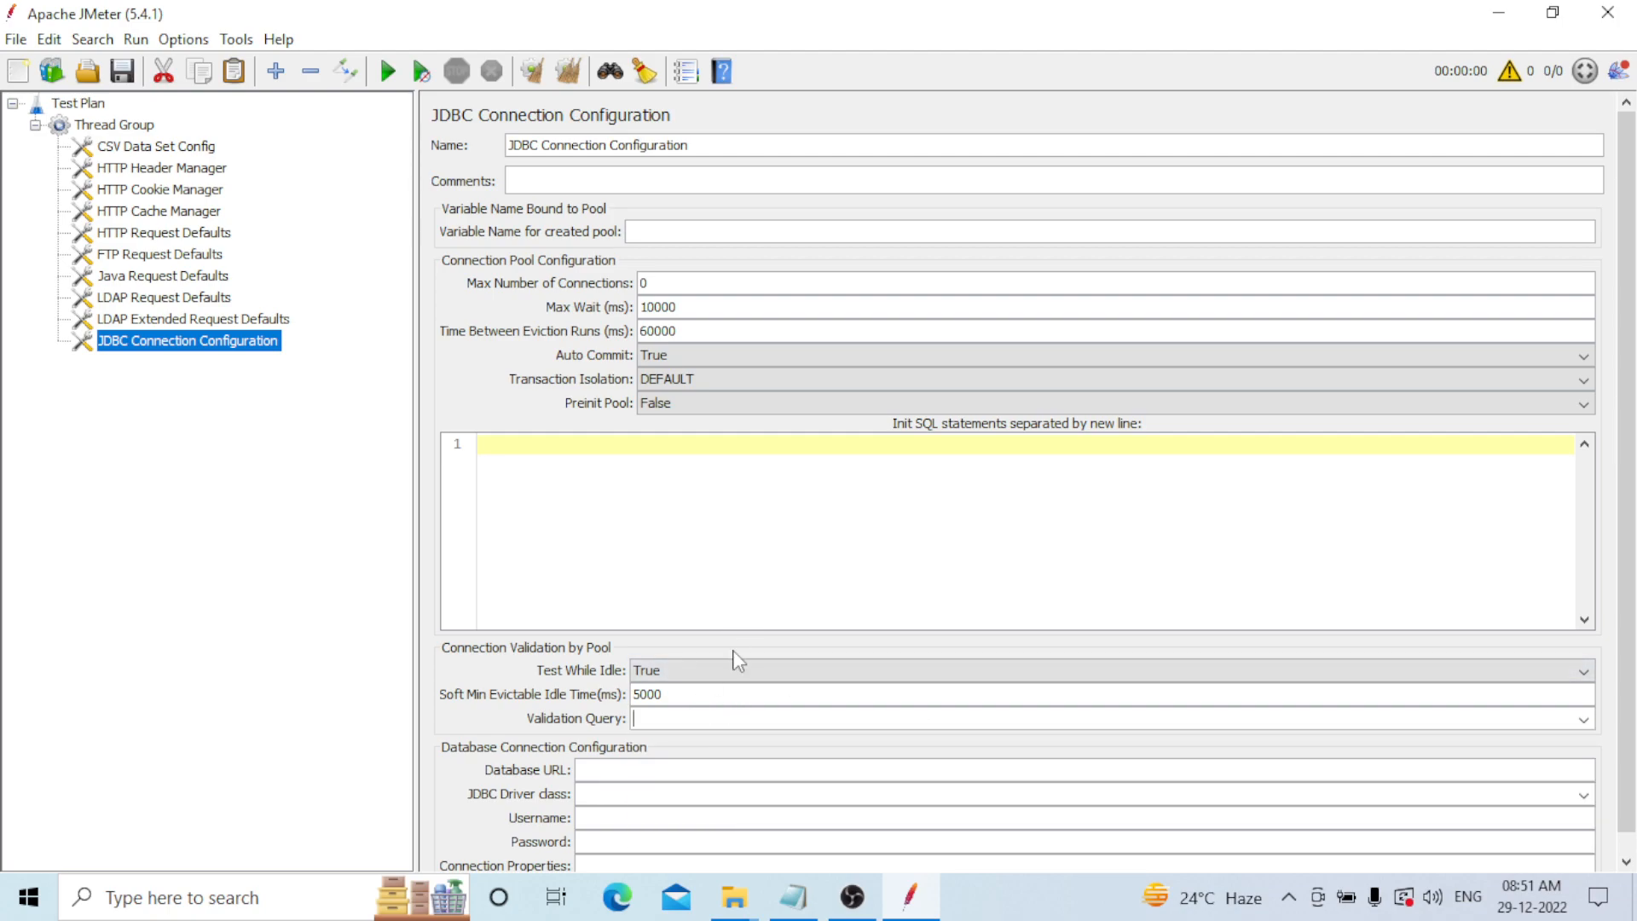
- Examine the JDBC database connection settings: database URL, driver class, username, password and connection properties
{"action": "scroll", "coordinate": [723, 741], "scroll_direction": "down", "scroll_amount": 3}
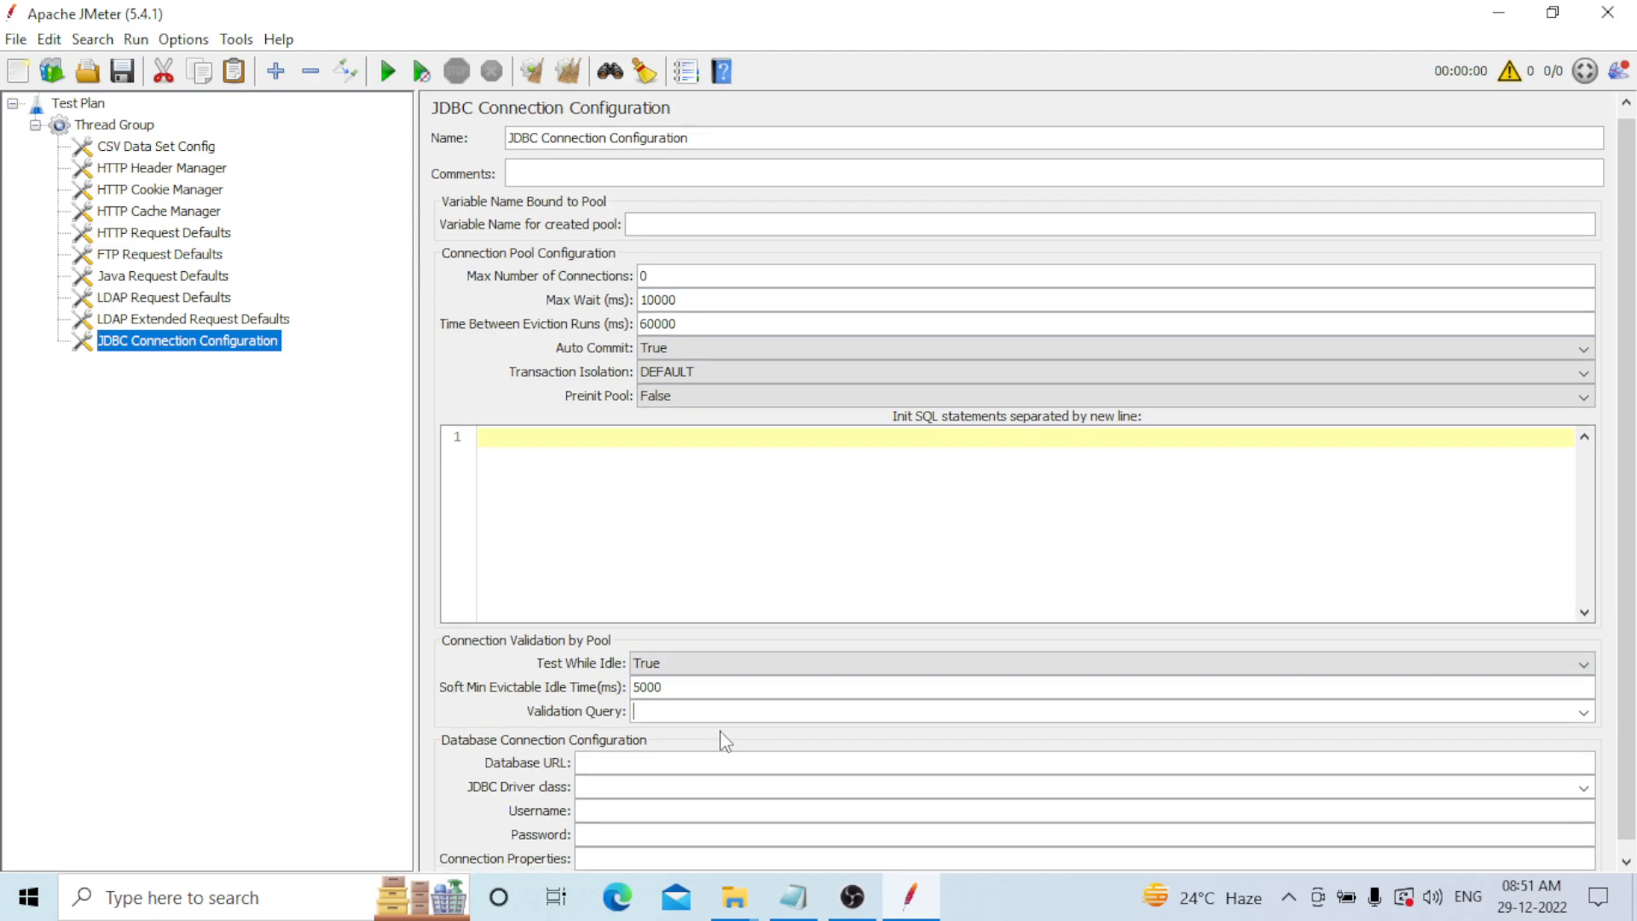
{"action": "left_click", "coordinate": [1628, 864]}
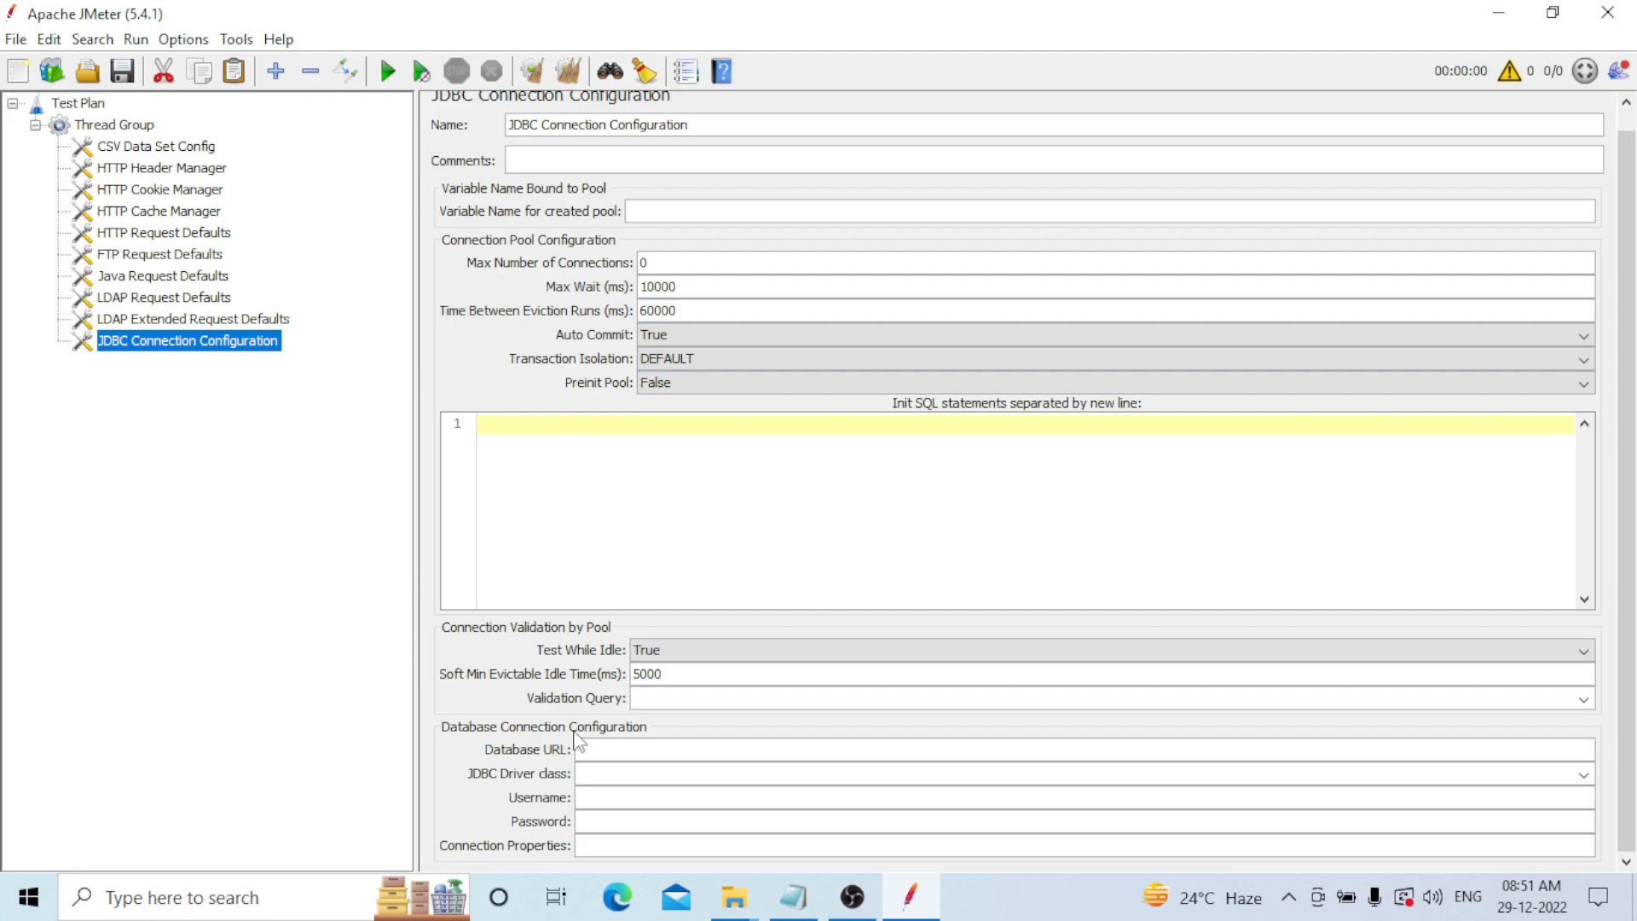
{"action": "left_click", "coordinate": [605, 751]}
{"action": "left_click", "coordinate": [597, 773]}
{"action": "left_click", "coordinate": [603, 800]}
{"action": "left_click", "coordinate": [600, 823]}
{"action": "left_click", "coordinate": [585, 848]}
{"action": "left_click", "coordinate": [1626, 103]}
{"action": "left_click", "coordinate": [1626, 102]}
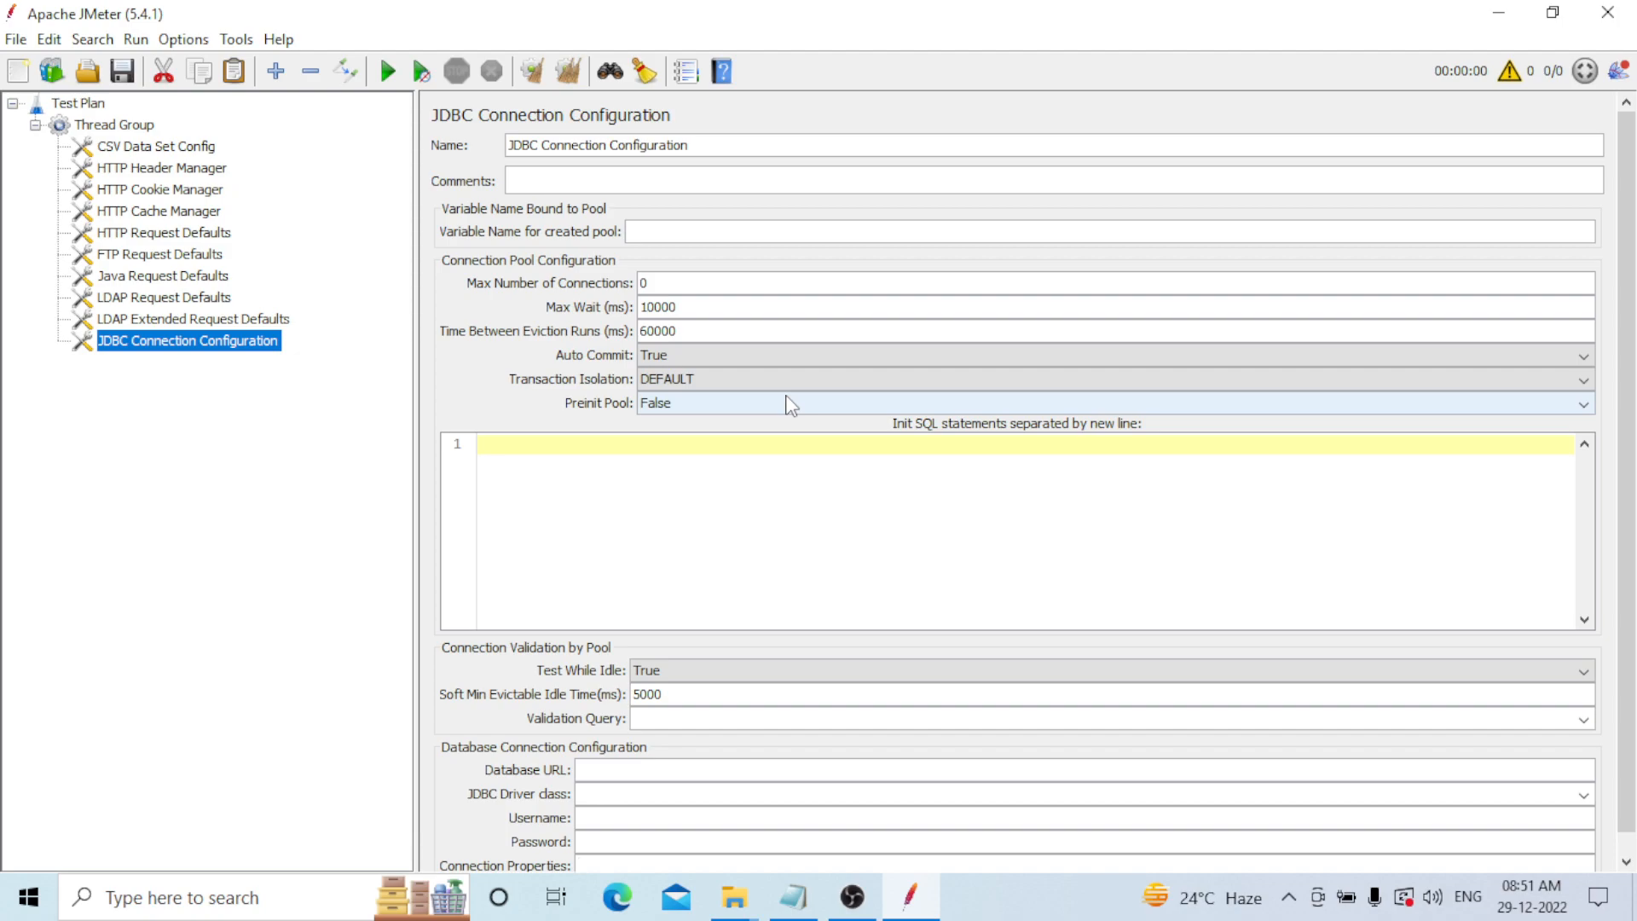
- Add a Bolt Connection Configuration element to the Thread Group
{"action": "left_click", "coordinate": [129, 127]}
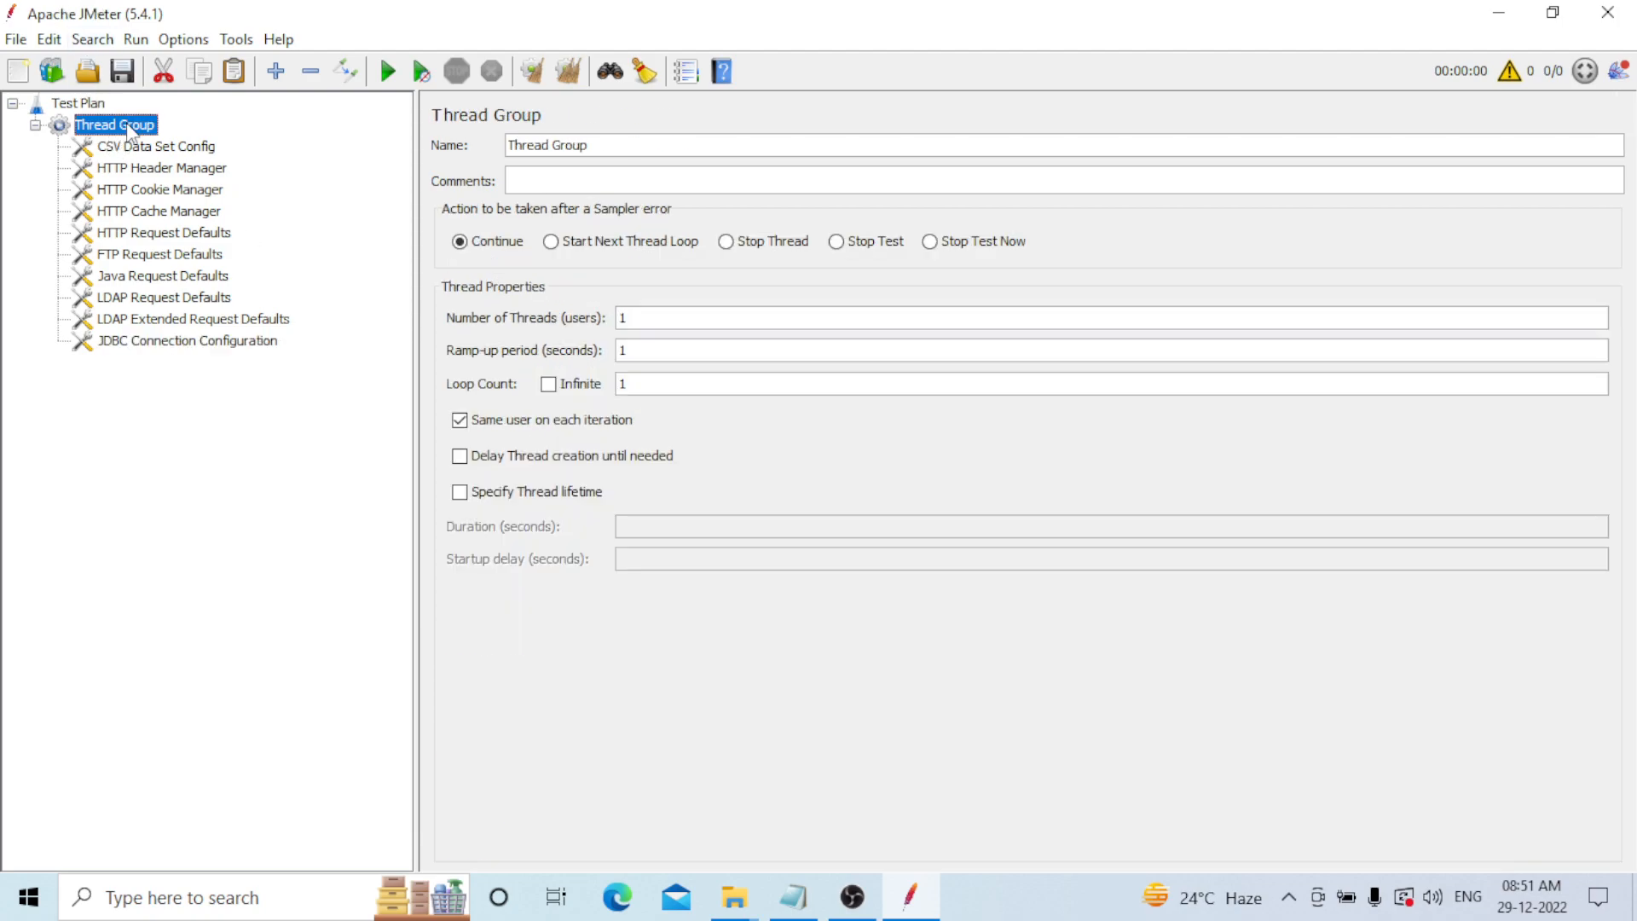
{"action": "right_click", "coordinate": [129, 127]}
{"action": "mouse_move", "coordinate": [355, 145]}
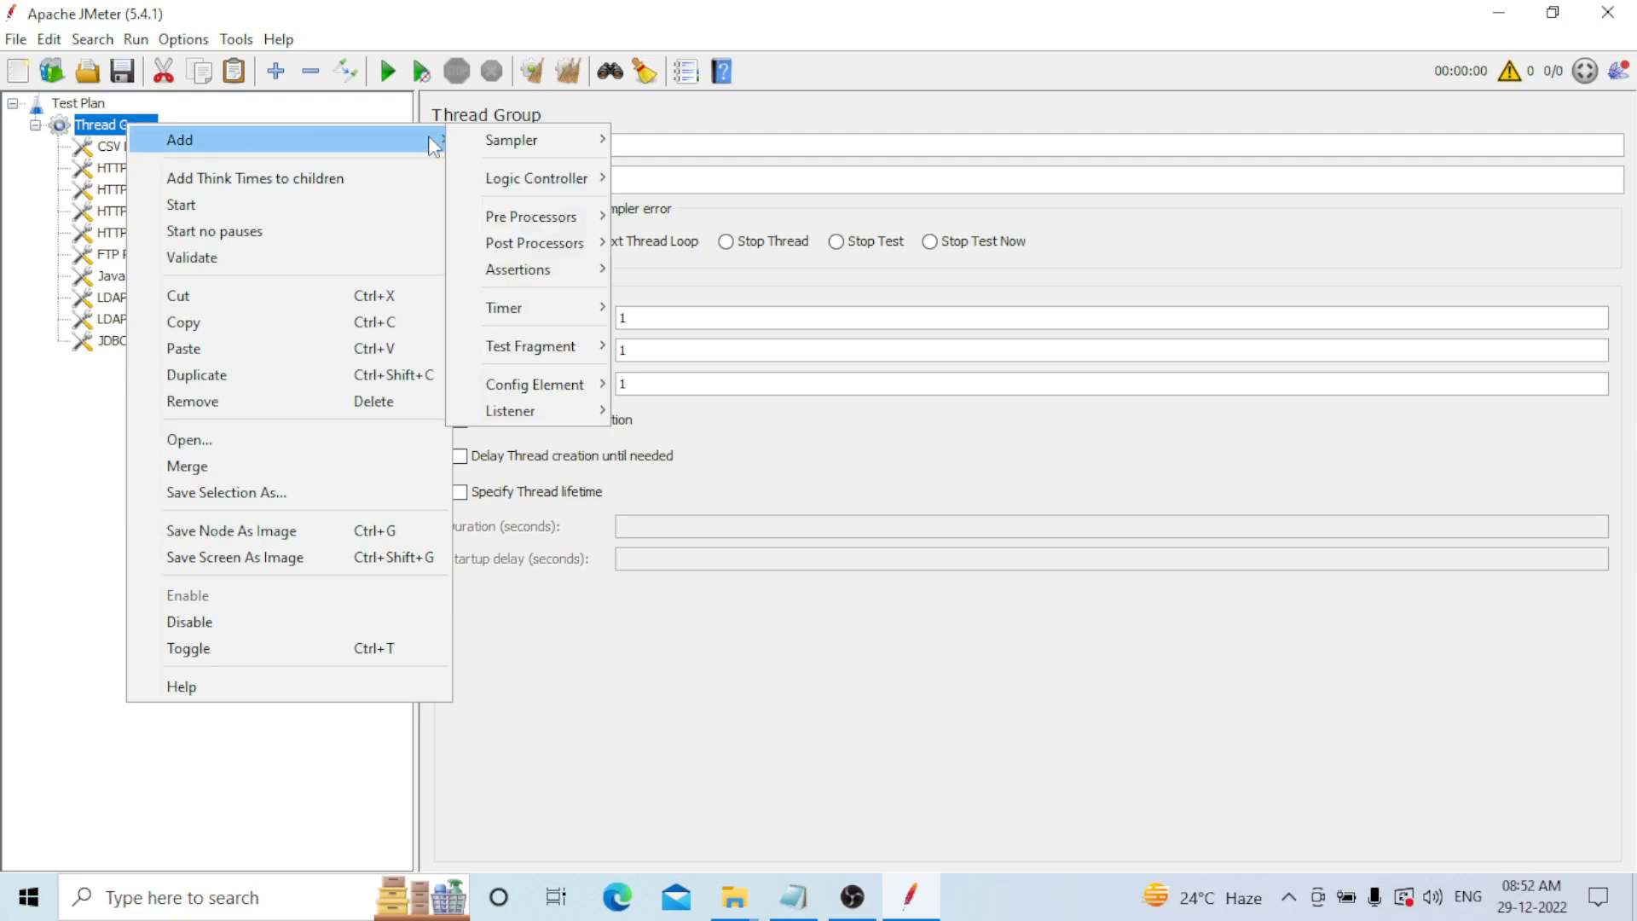
{"action": "mouse_move", "coordinate": [490, 382]}
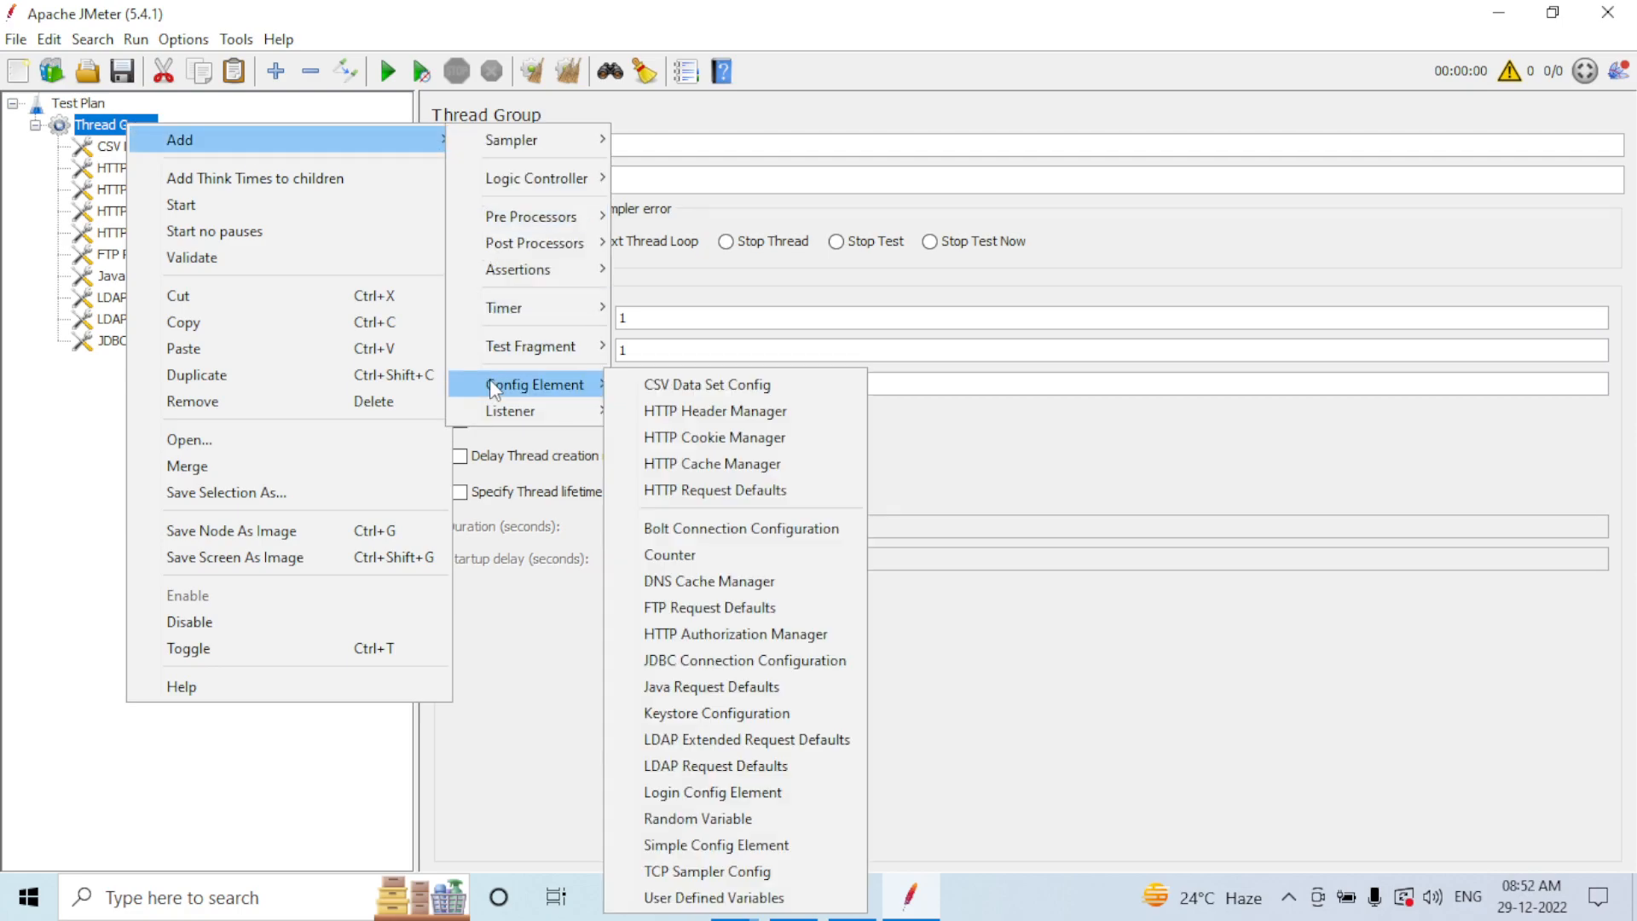
{"action": "left_click", "coordinate": [682, 528]}
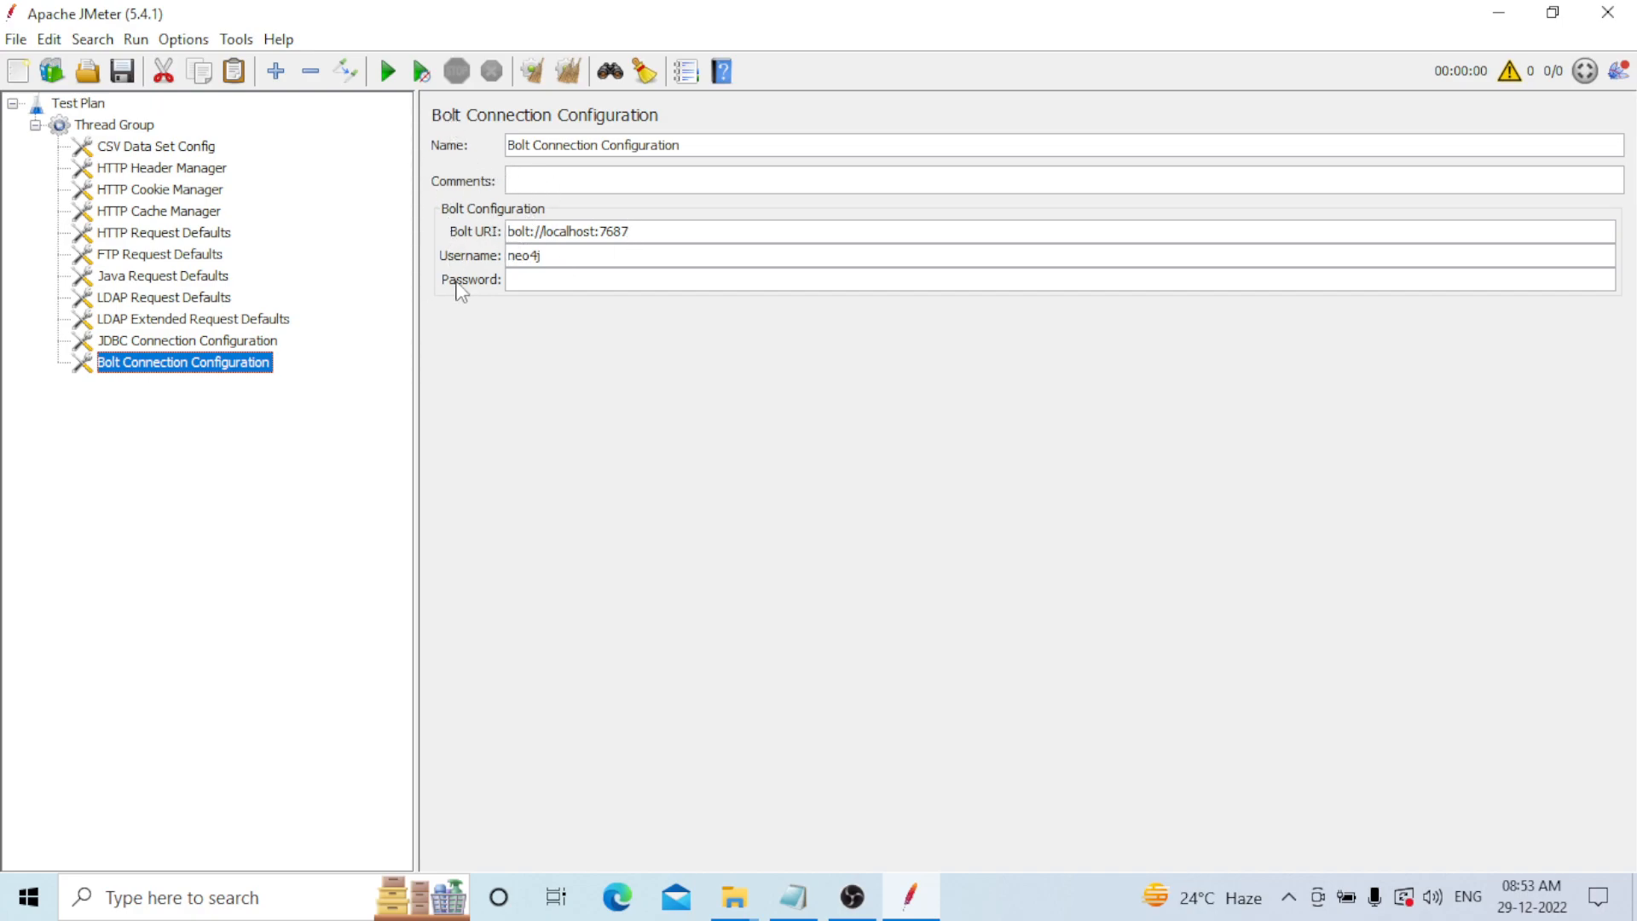
- Add a Counter config element to the Thread Group
{"action": "left_click", "coordinate": [130, 125]}
{"action": "right_click", "coordinate": [130, 125]}
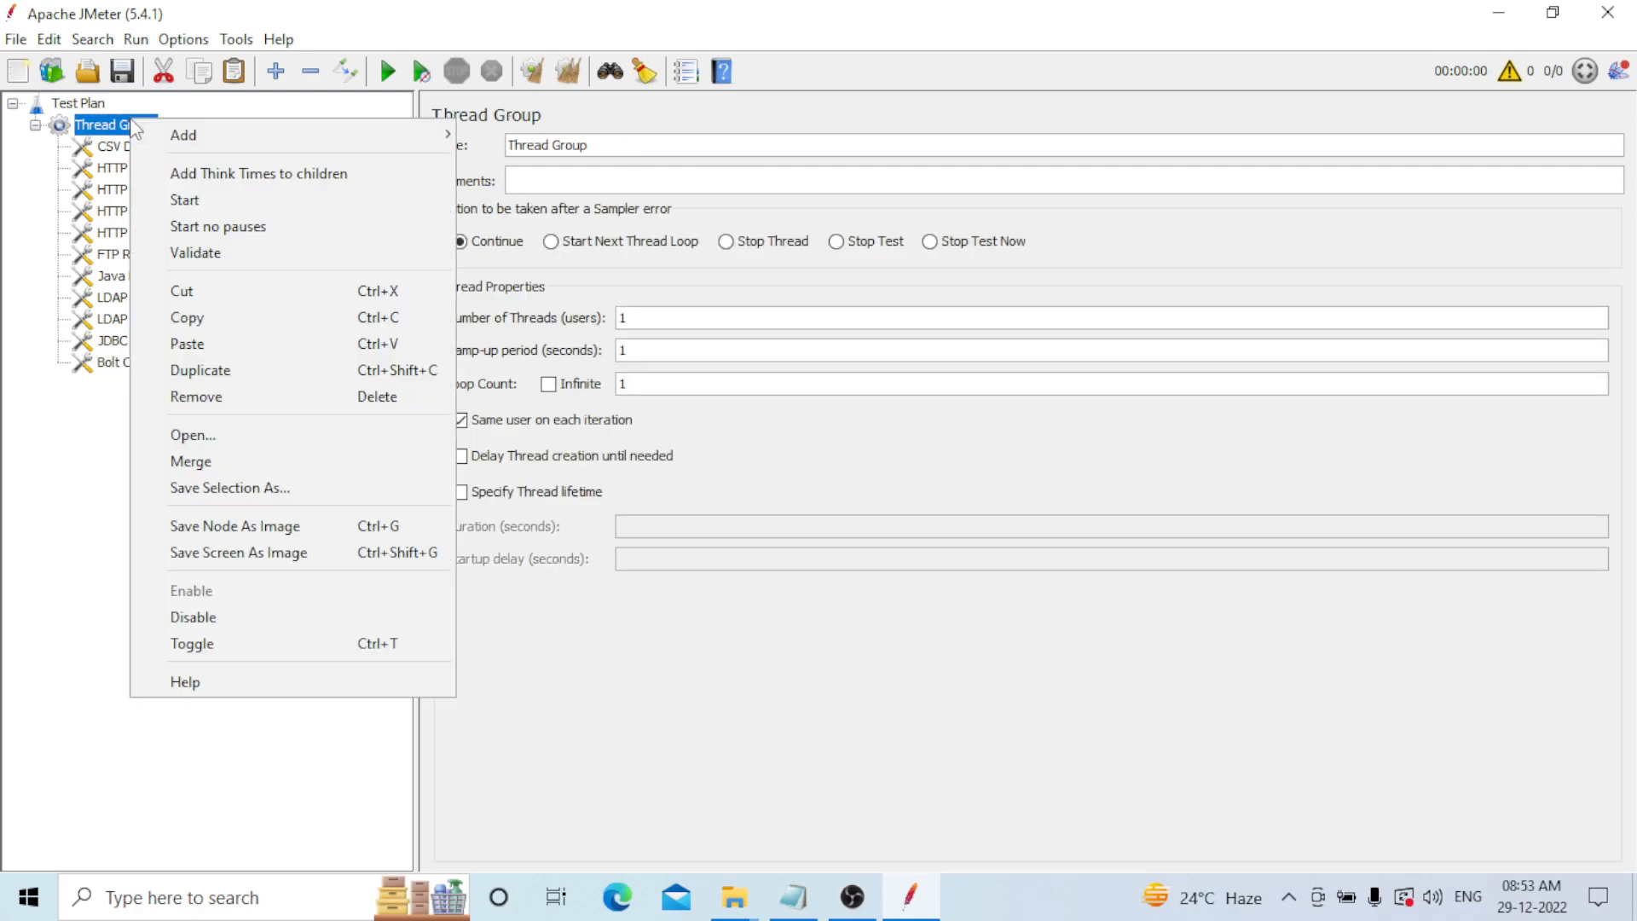
{"action": "mouse_move", "coordinate": [409, 135]}
{"action": "mouse_move", "coordinate": [533, 384]}
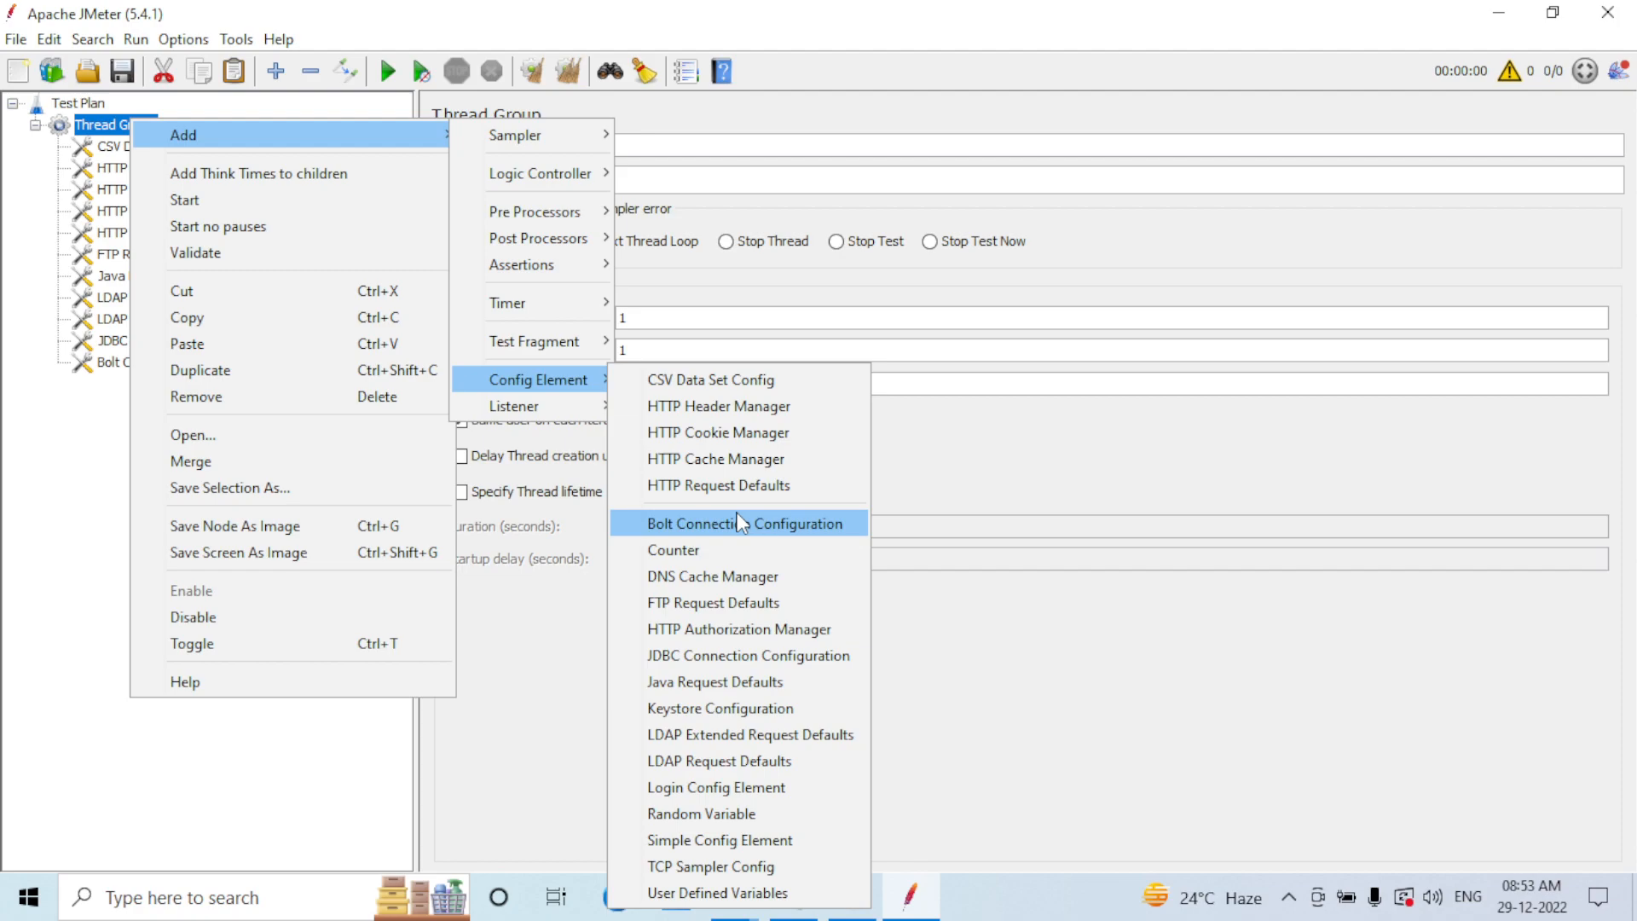
{"action": "left_click", "coordinate": [694, 550]}
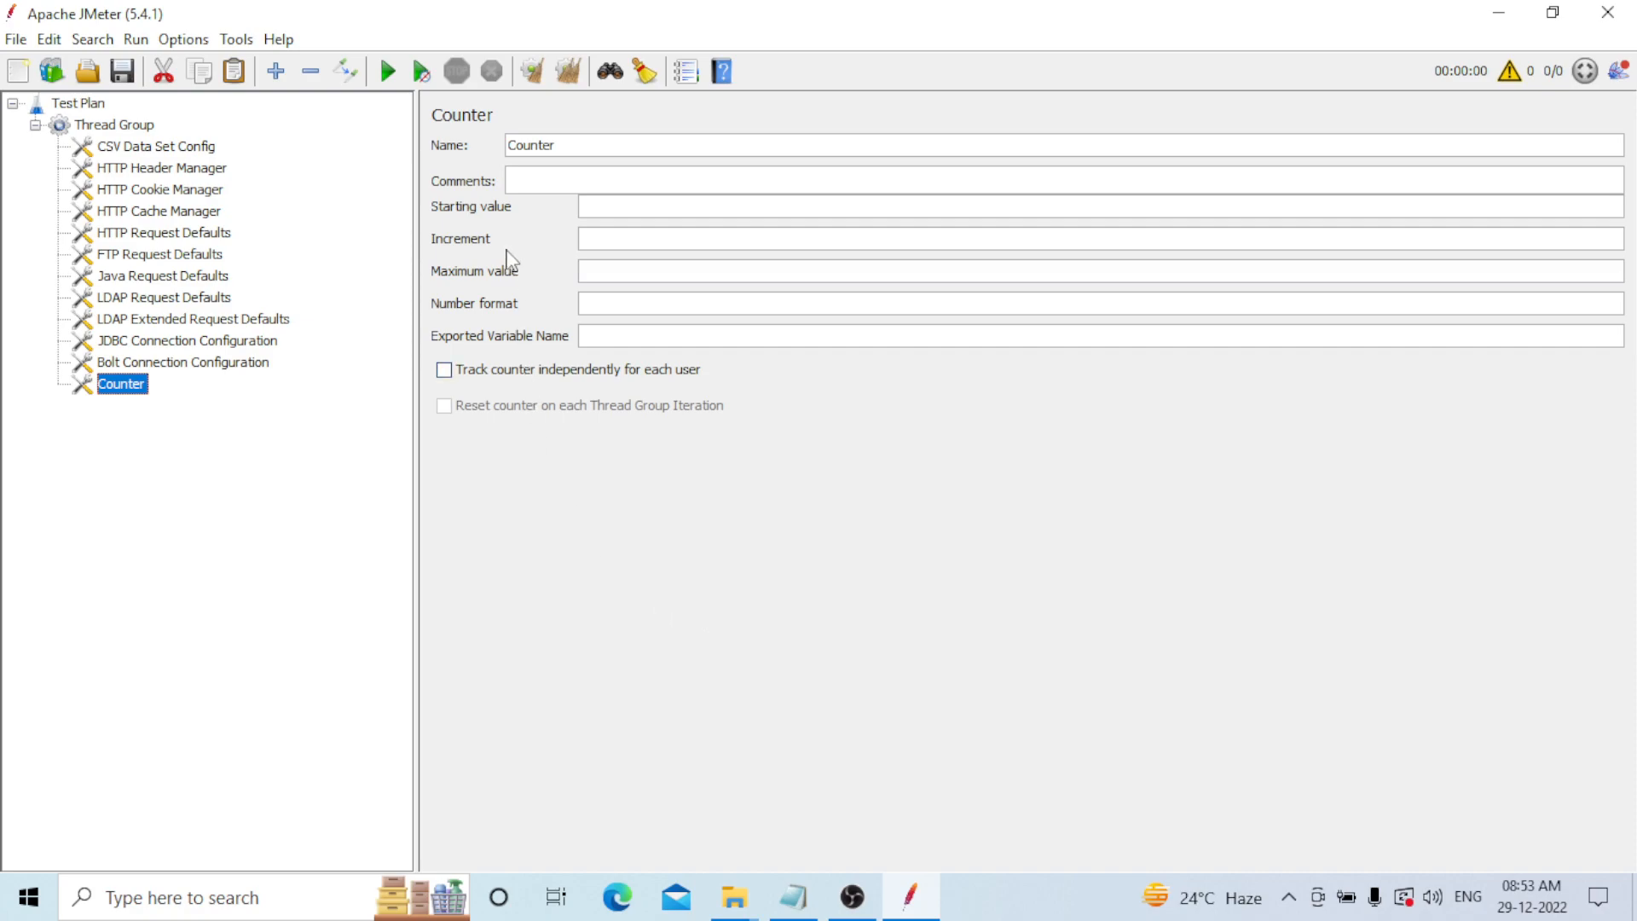
- Set the Counter's starting value to 1, maximum value to 100 and increment to 1
{"action": "left_click", "coordinate": [605, 206]}
{"action": "type", "text": "1"}
{"action": "left_click", "coordinate": [601, 272]}
{"action": "type", "text": "100"}
{"action": "left_click", "coordinate": [591, 238]}
{"action": "type", "text": "1"}
- Try the number format "digits" and independent tracking for each user on the Counter, and clear both again
{"action": "left_click", "coordinate": [606, 303]}
{"action": "type", "text": "digits"}
{"action": "left_click", "coordinate": [597, 337]}
{"action": "left_click", "coordinate": [445, 369]}
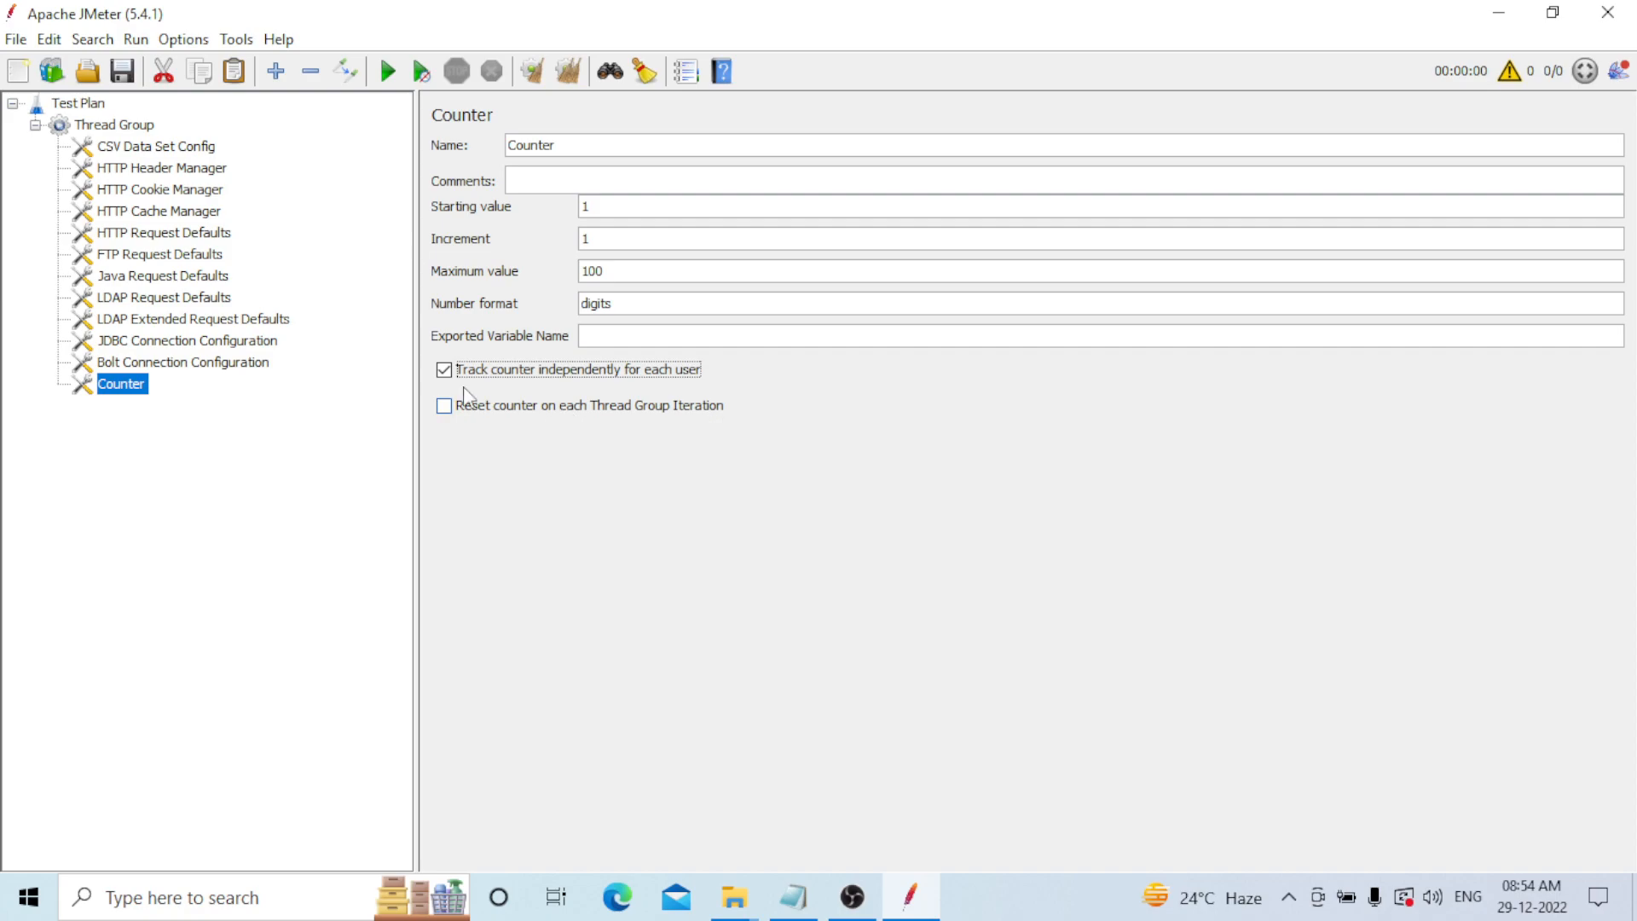
{"action": "key", "text": "space"}
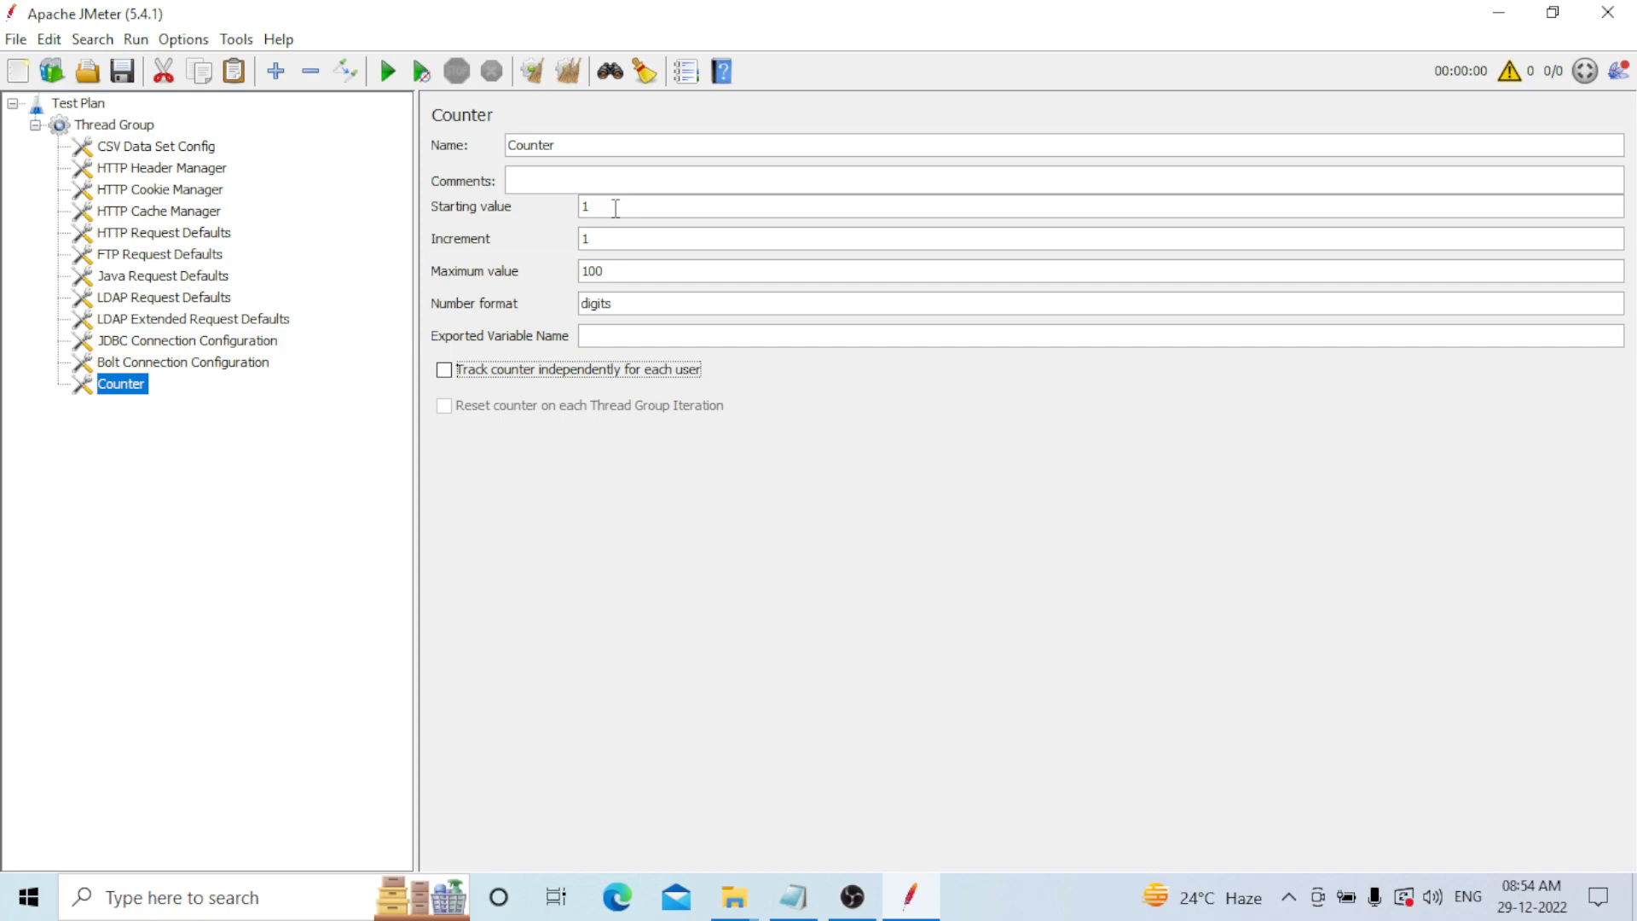
{"action": "double_click", "coordinate": [627, 307]}
{"action": "key", "text": "BackSpace"}
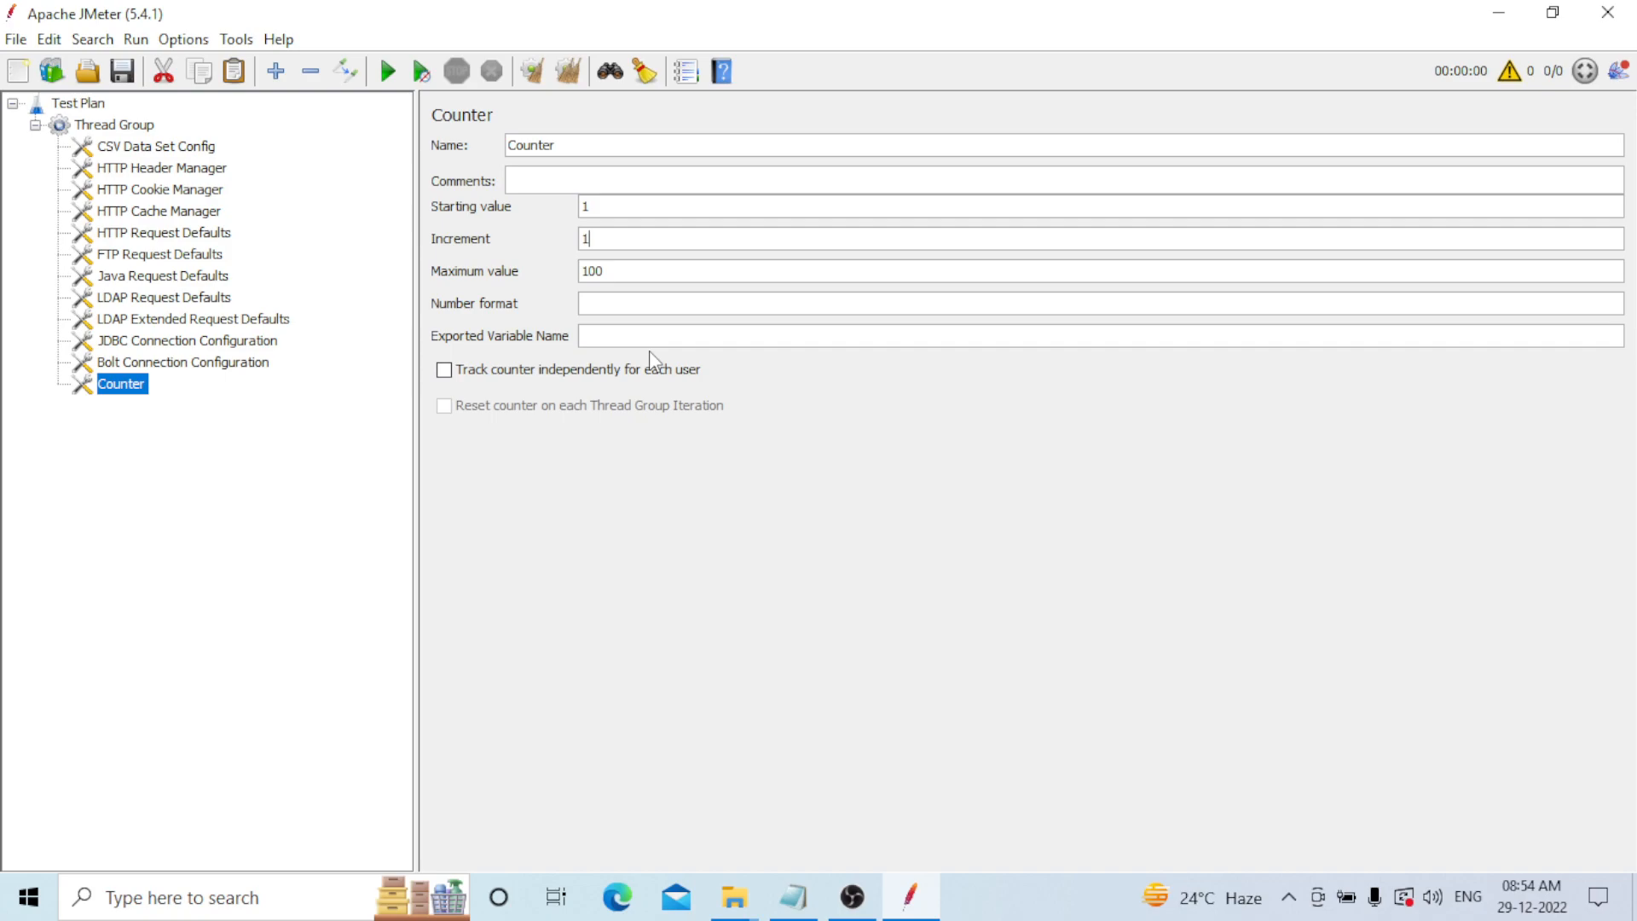
- Add a DNS Cache Manager to the Thread Group, try the custom DNS resolver and return to the system DNS resolver
{"action": "left_click", "coordinate": [134, 126]}
{"action": "right_click", "coordinate": [134, 125]}
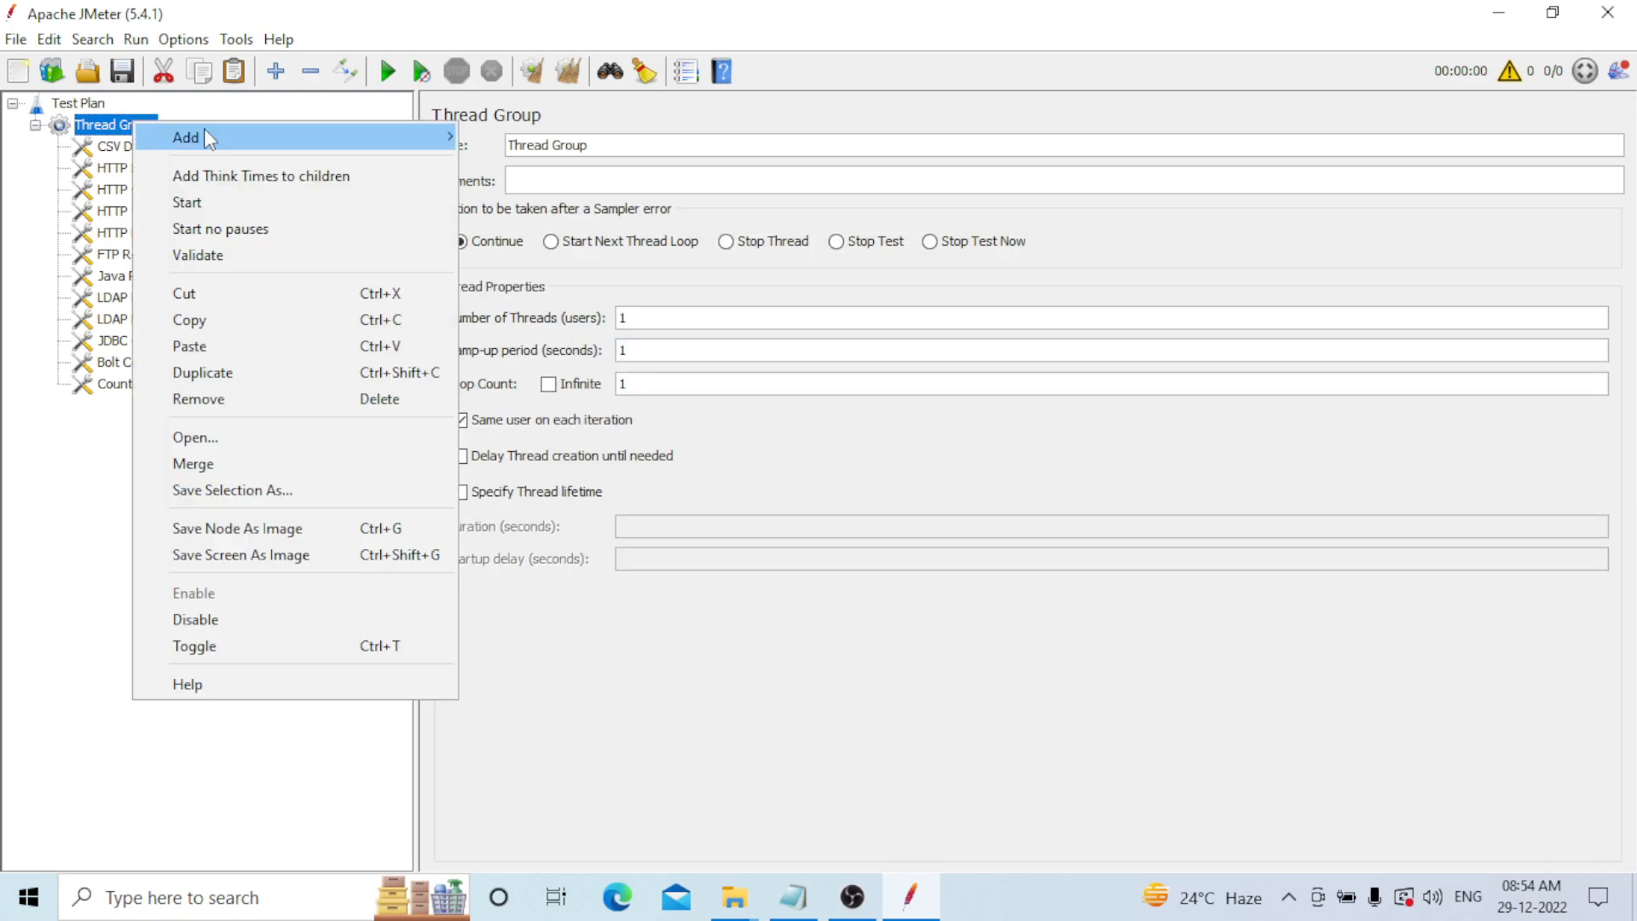
{"action": "mouse_move", "coordinate": [206, 131]}
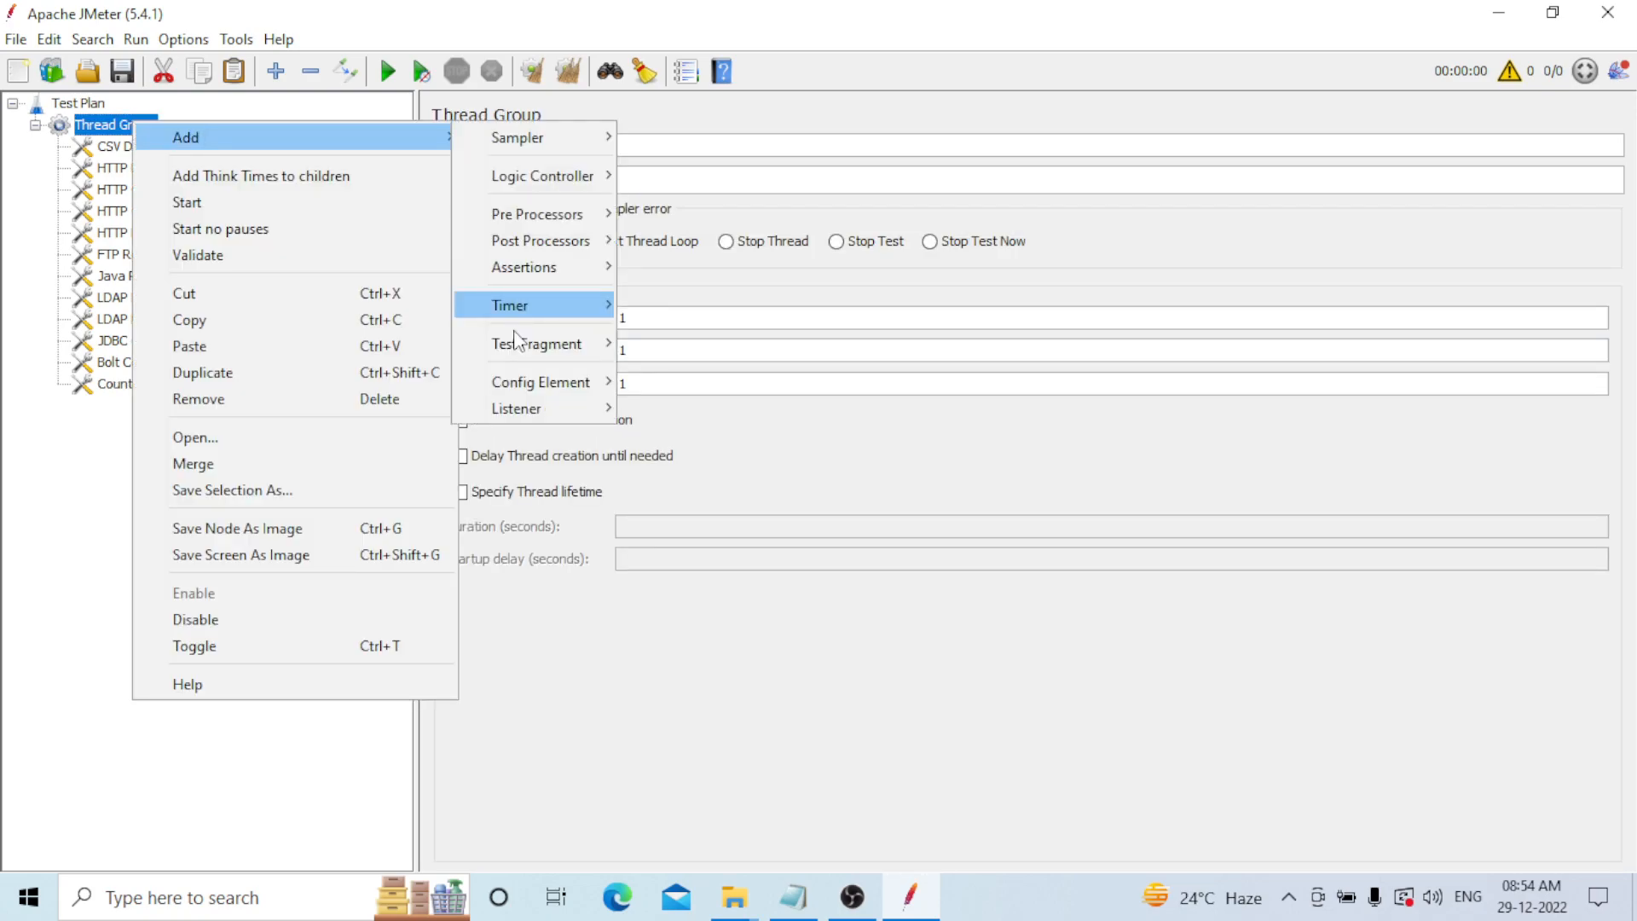
{"action": "mouse_move", "coordinate": [546, 382]}
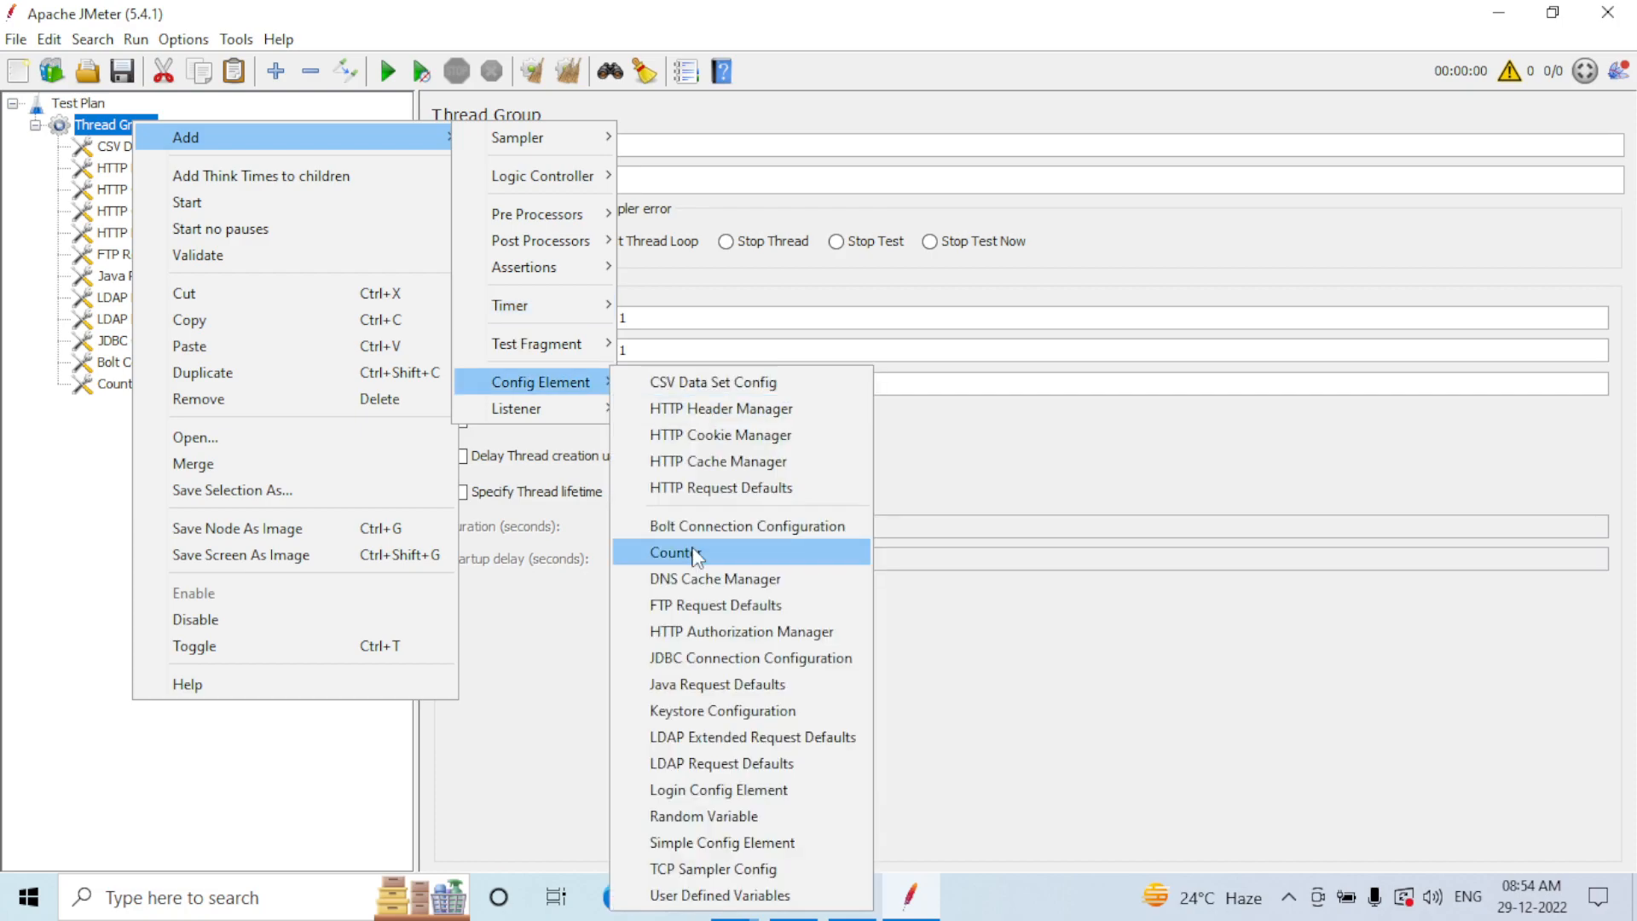
{"action": "left_click", "coordinate": [696, 582]}
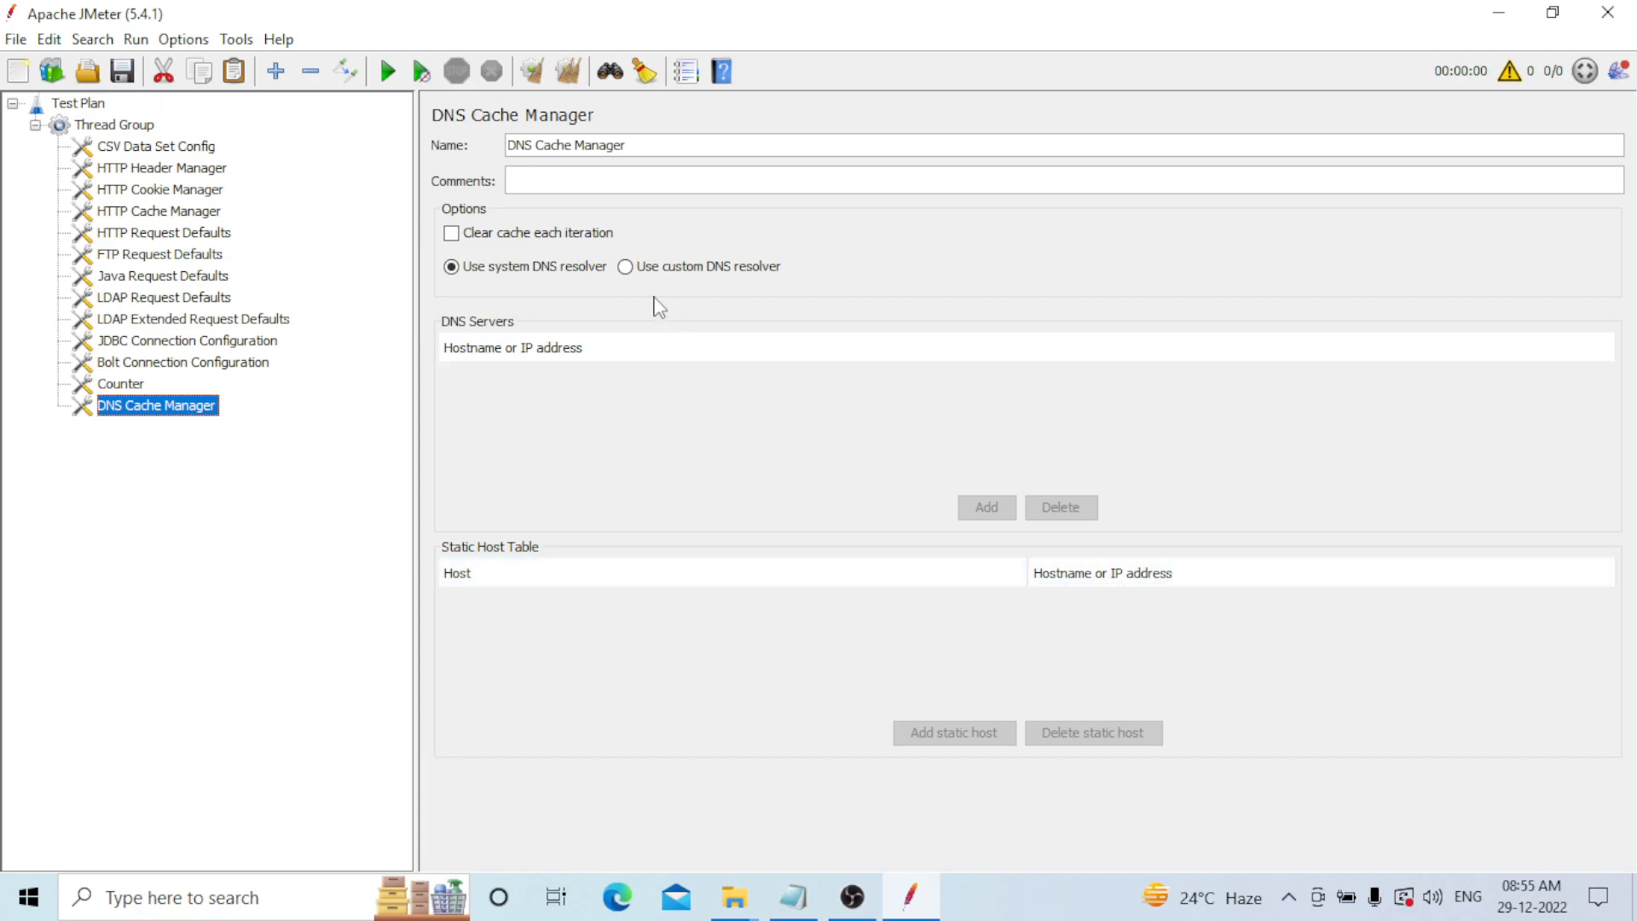
{"action": "left_click", "coordinate": [626, 268]}
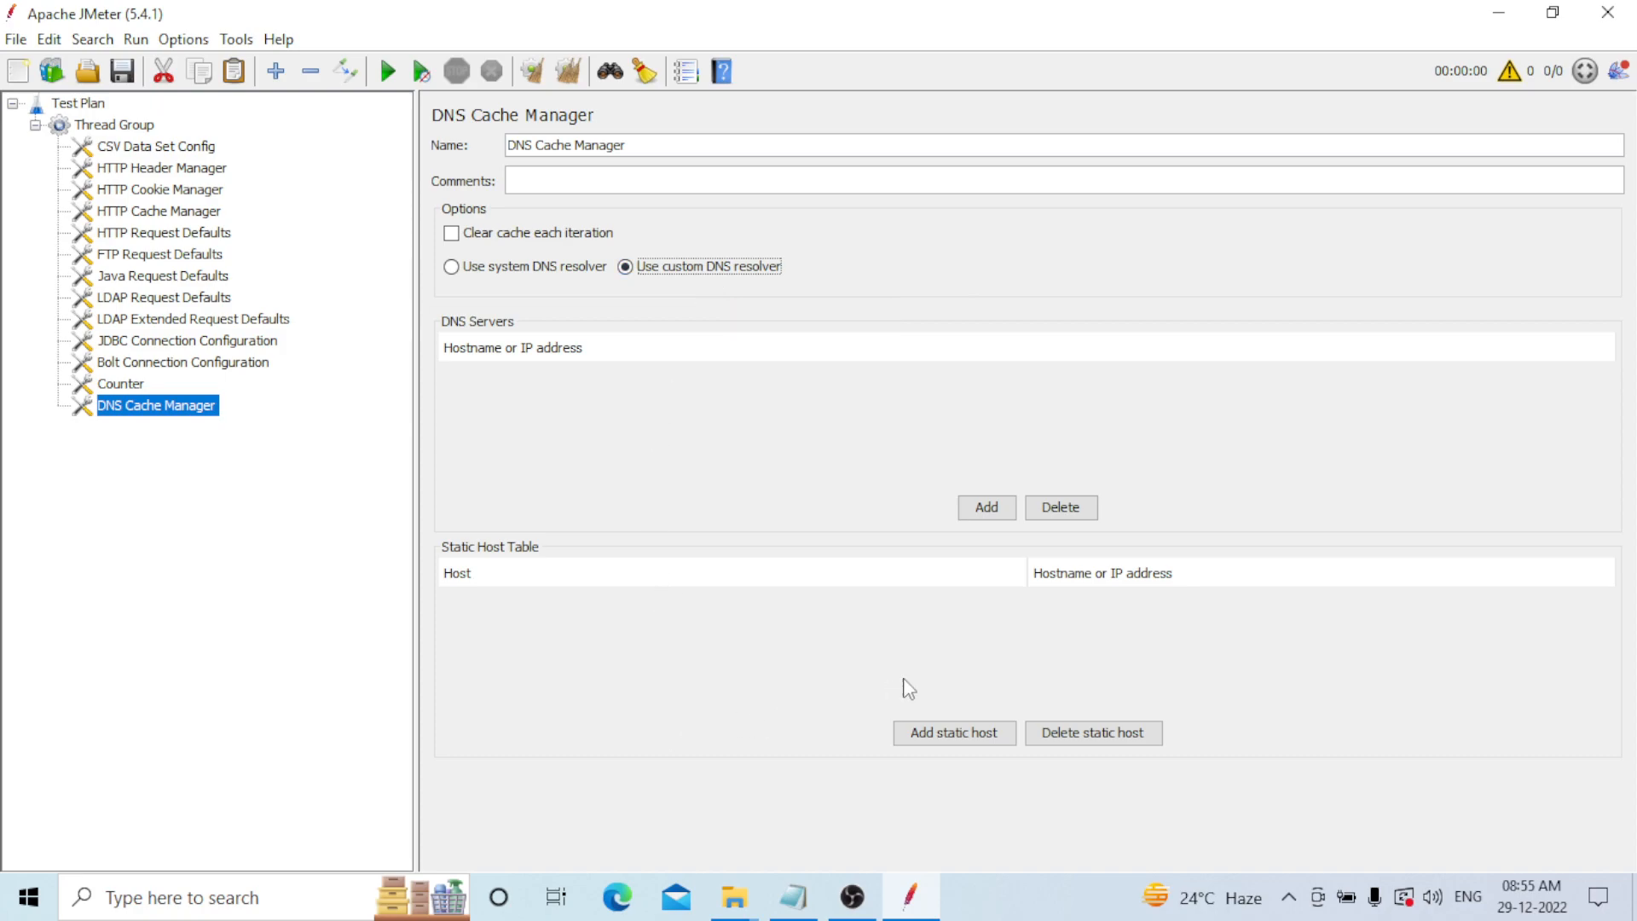
{"action": "left_click", "coordinate": [451, 268]}
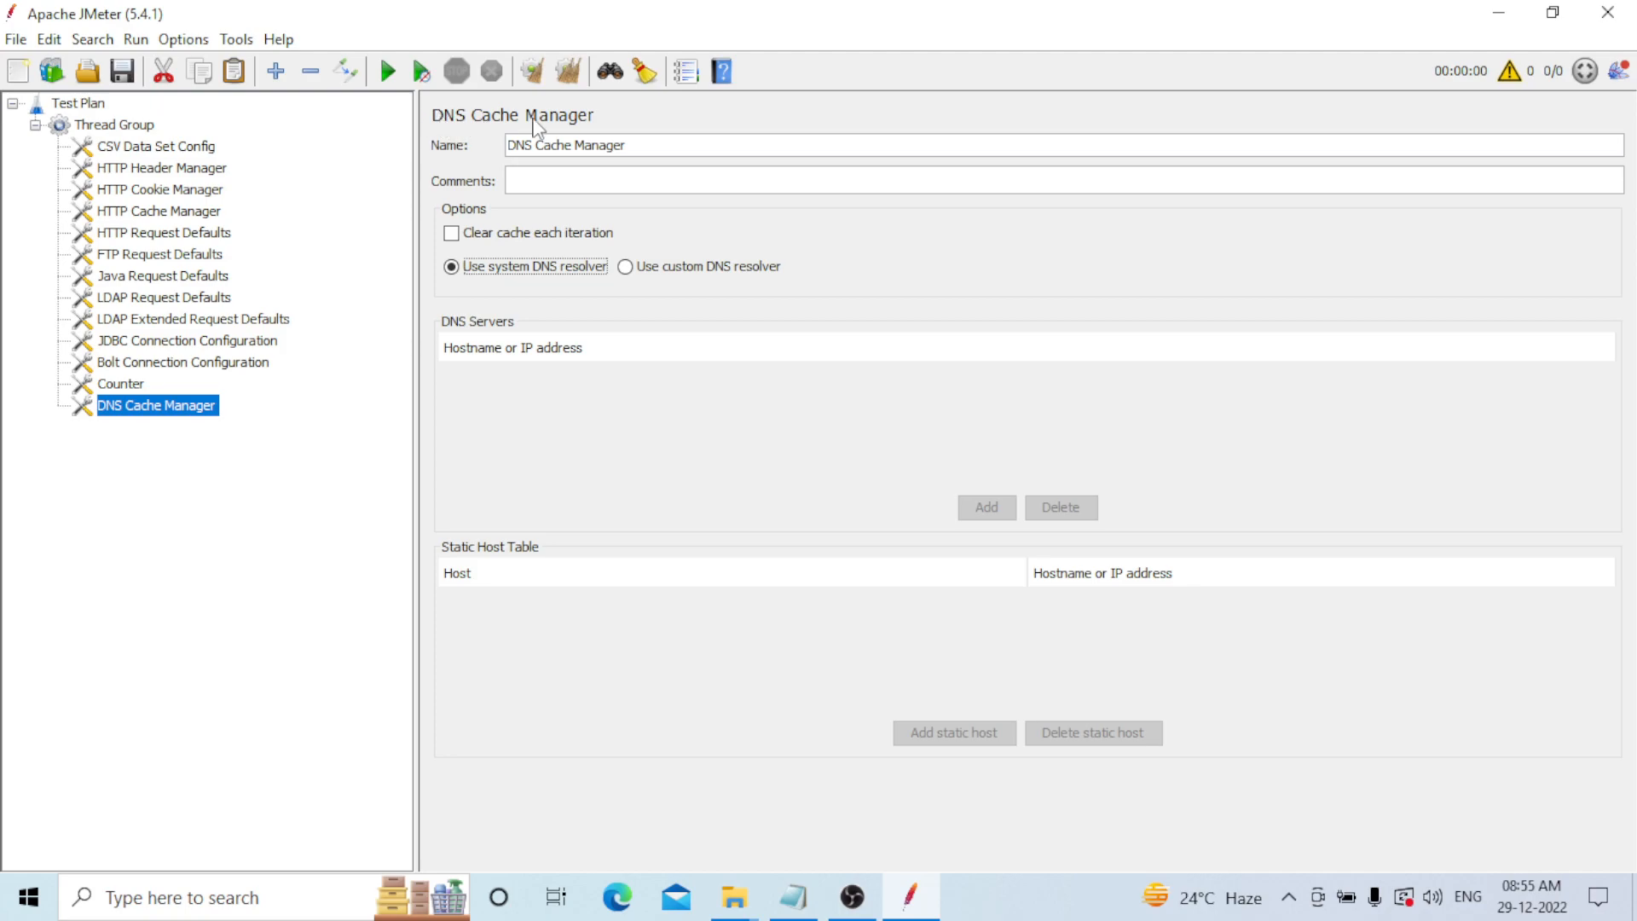
- Add an HTTP Authorization Manager to the Thread Group
{"action": "left_click", "coordinate": [125, 130]}
{"action": "right_click", "coordinate": [128, 131]}
{"action": "mouse_move", "coordinate": [248, 147]}
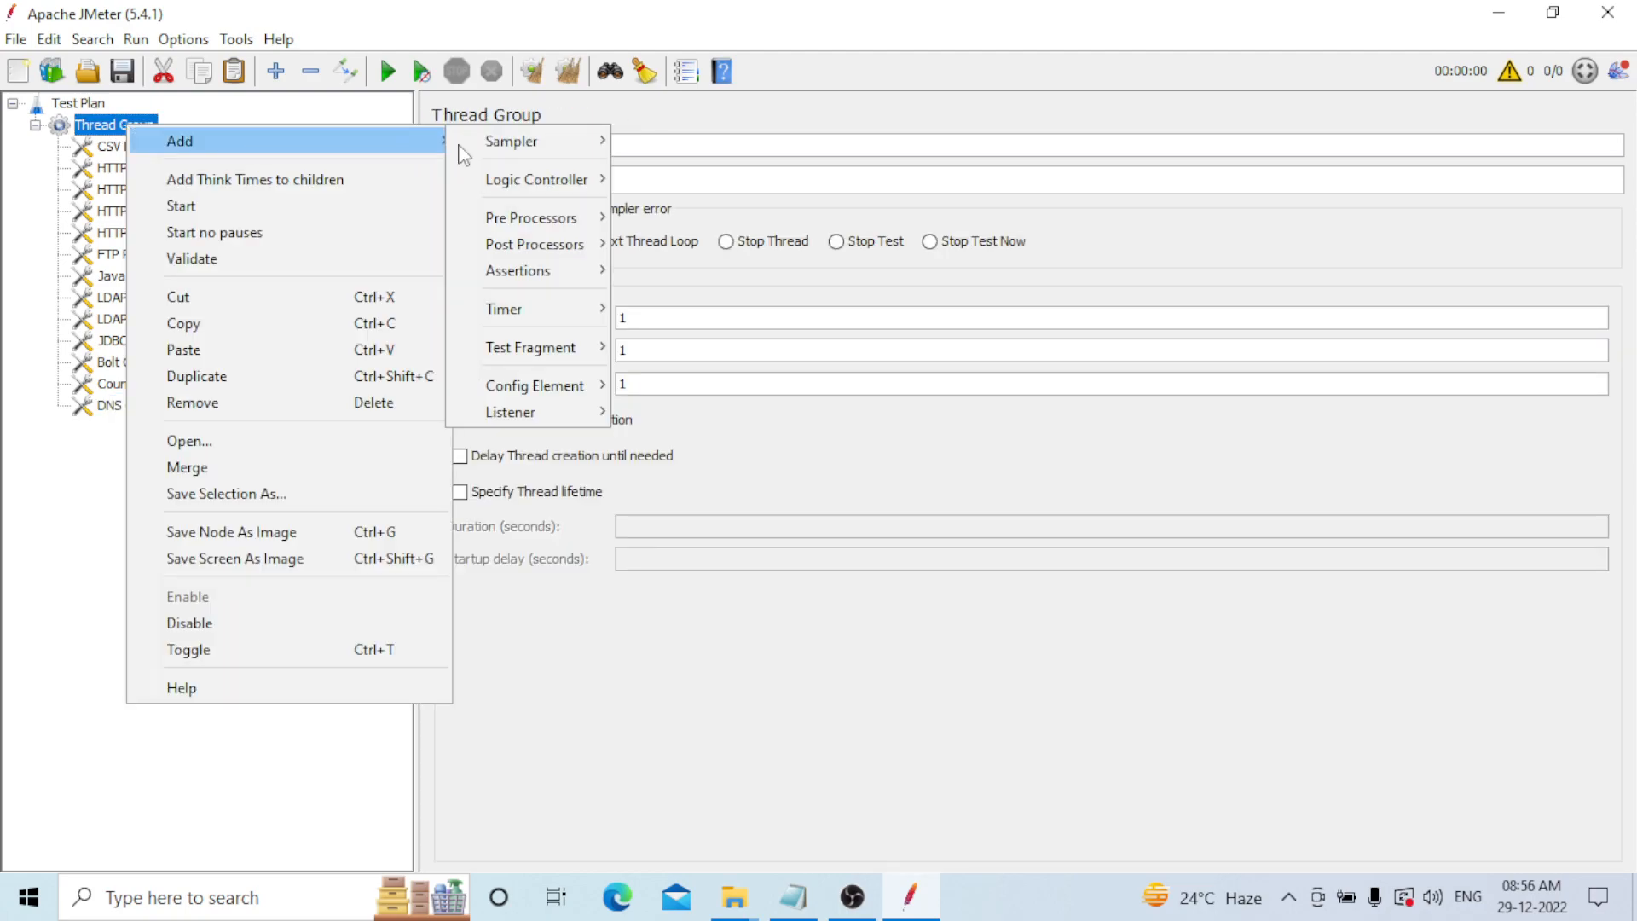
{"action": "mouse_move", "coordinate": [503, 389]}
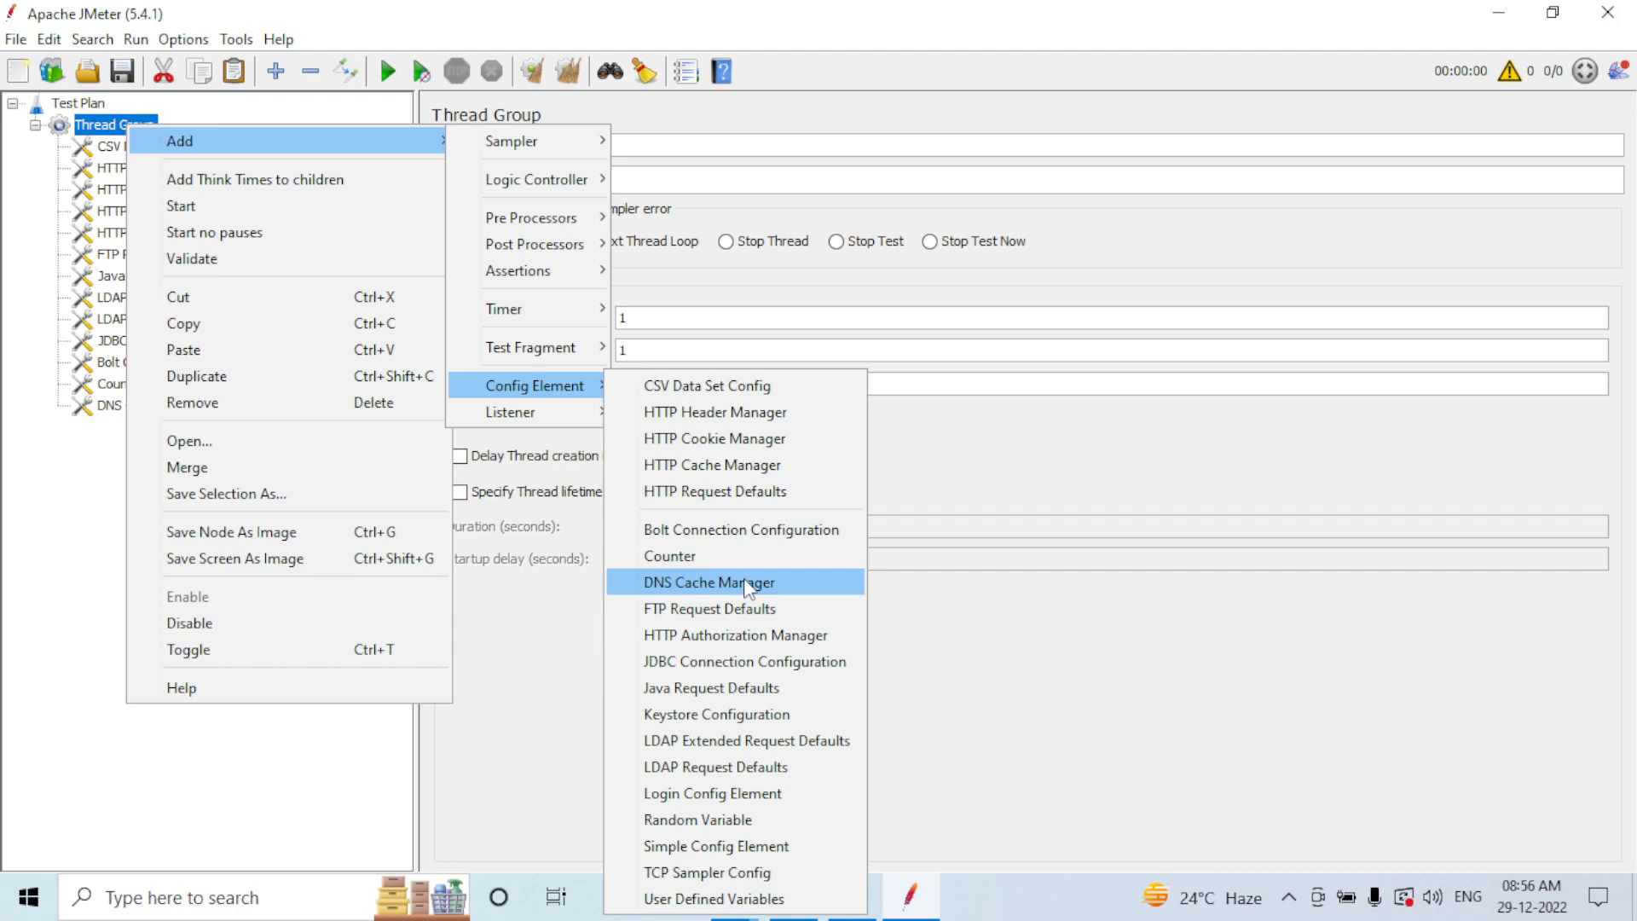
{"action": "left_click", "coordinate": [745, 637]}
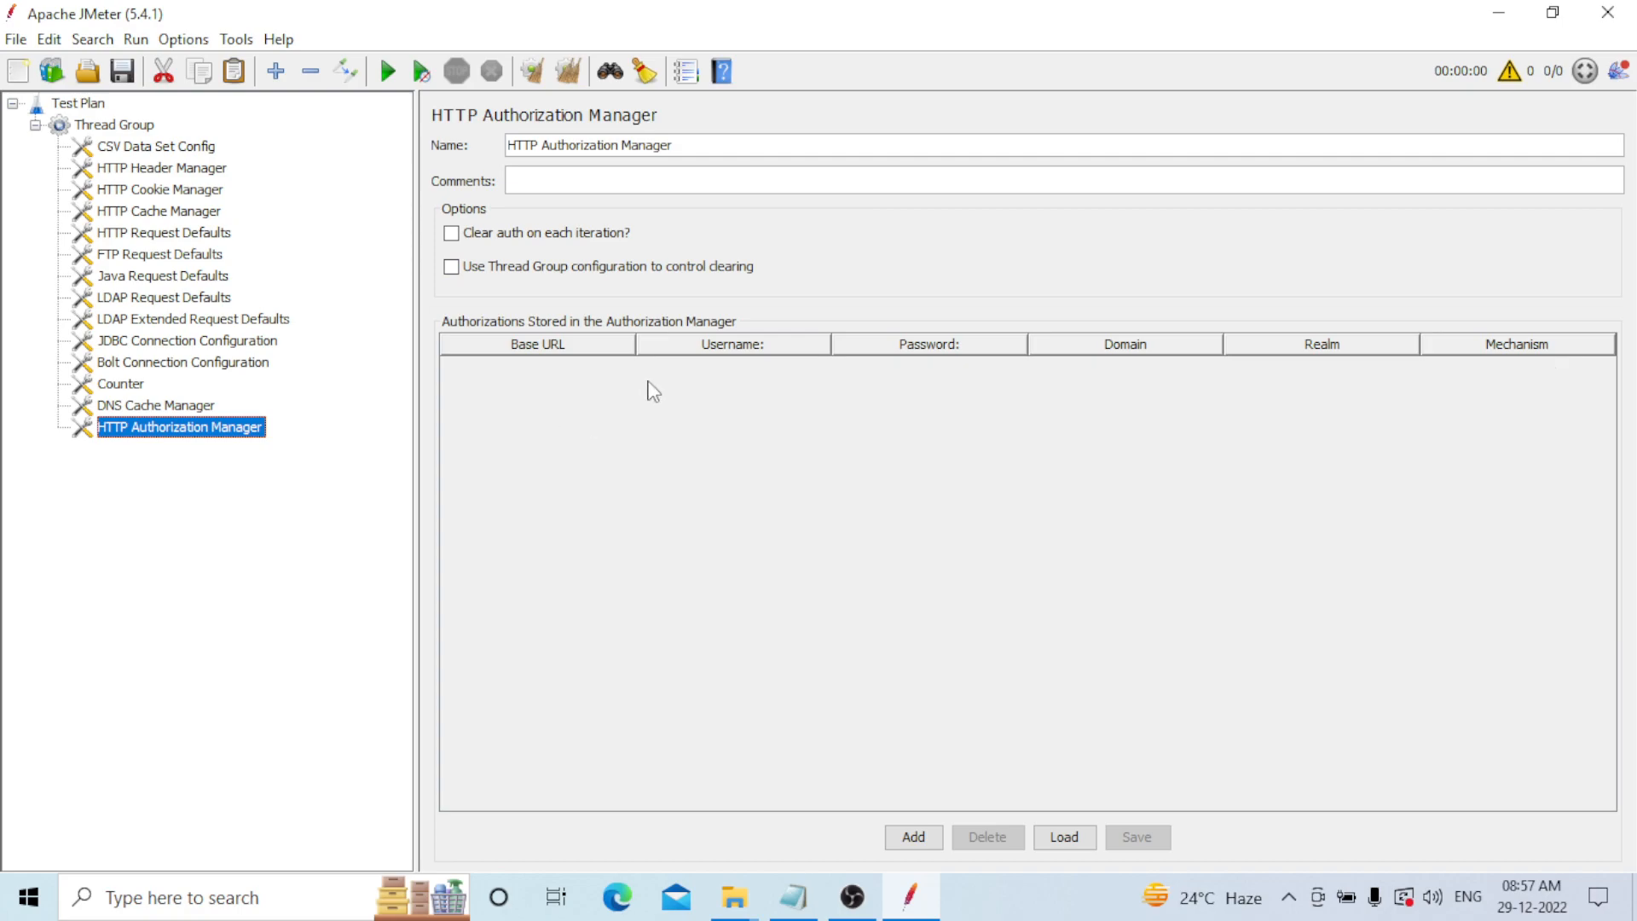
- Add a Keystore Configuration element to the Thread Group with Preload set to True
{"action": "left_click", "coordinate": [113, 127]}
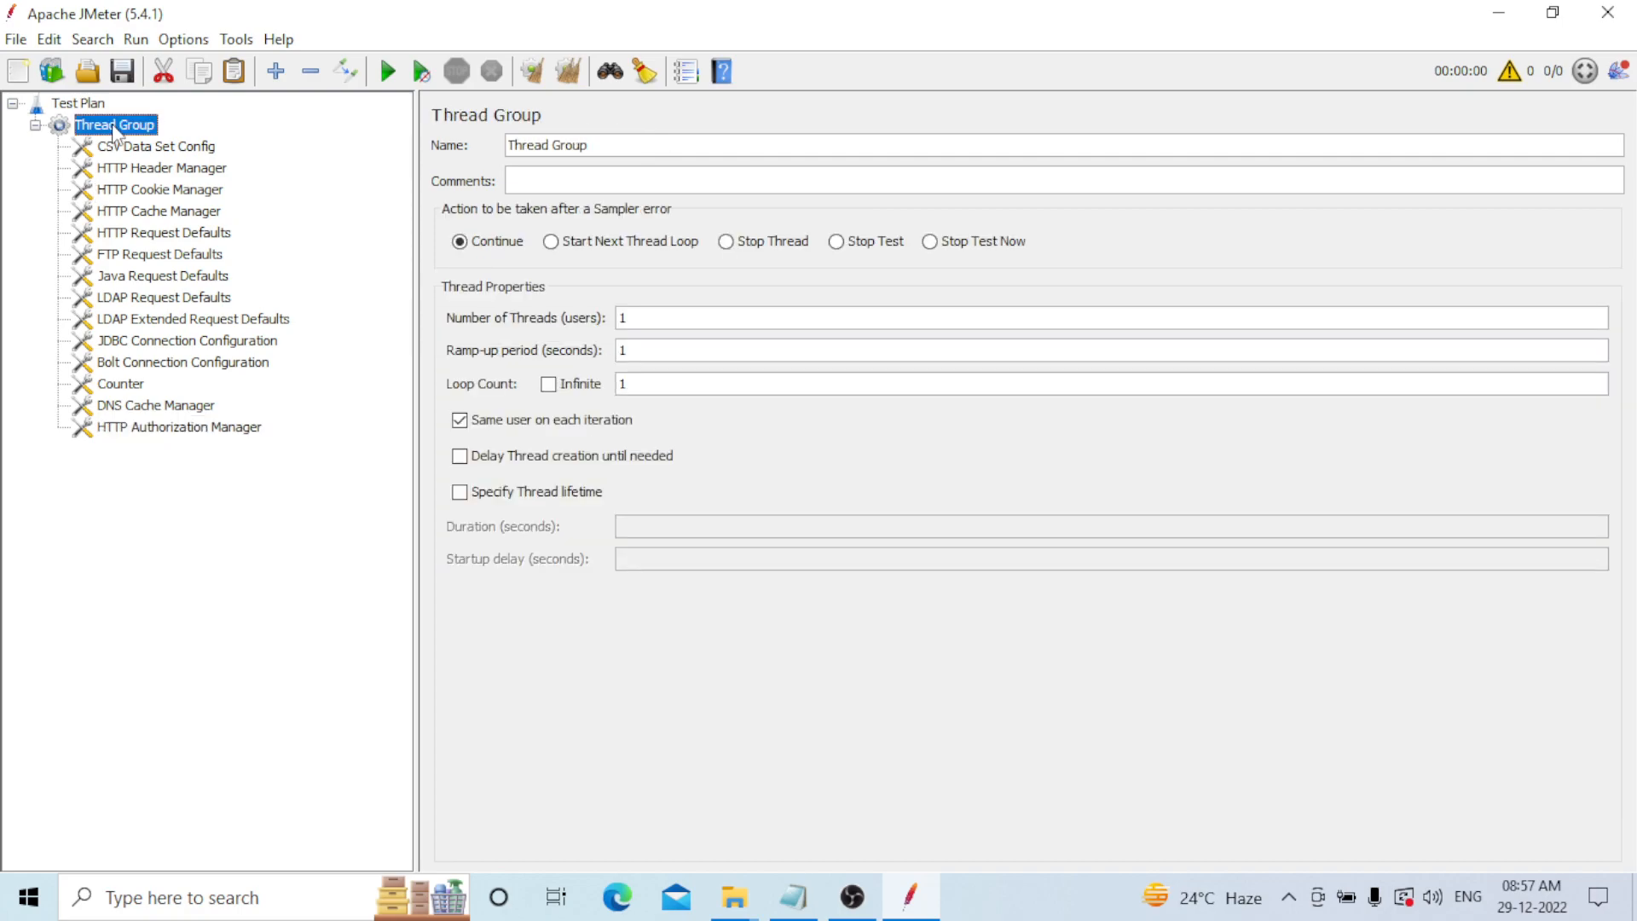
{"action": "right_click", "coordinate": [113, 129]}
{"action": "mouse_move", "coordinate": [256, 141]}
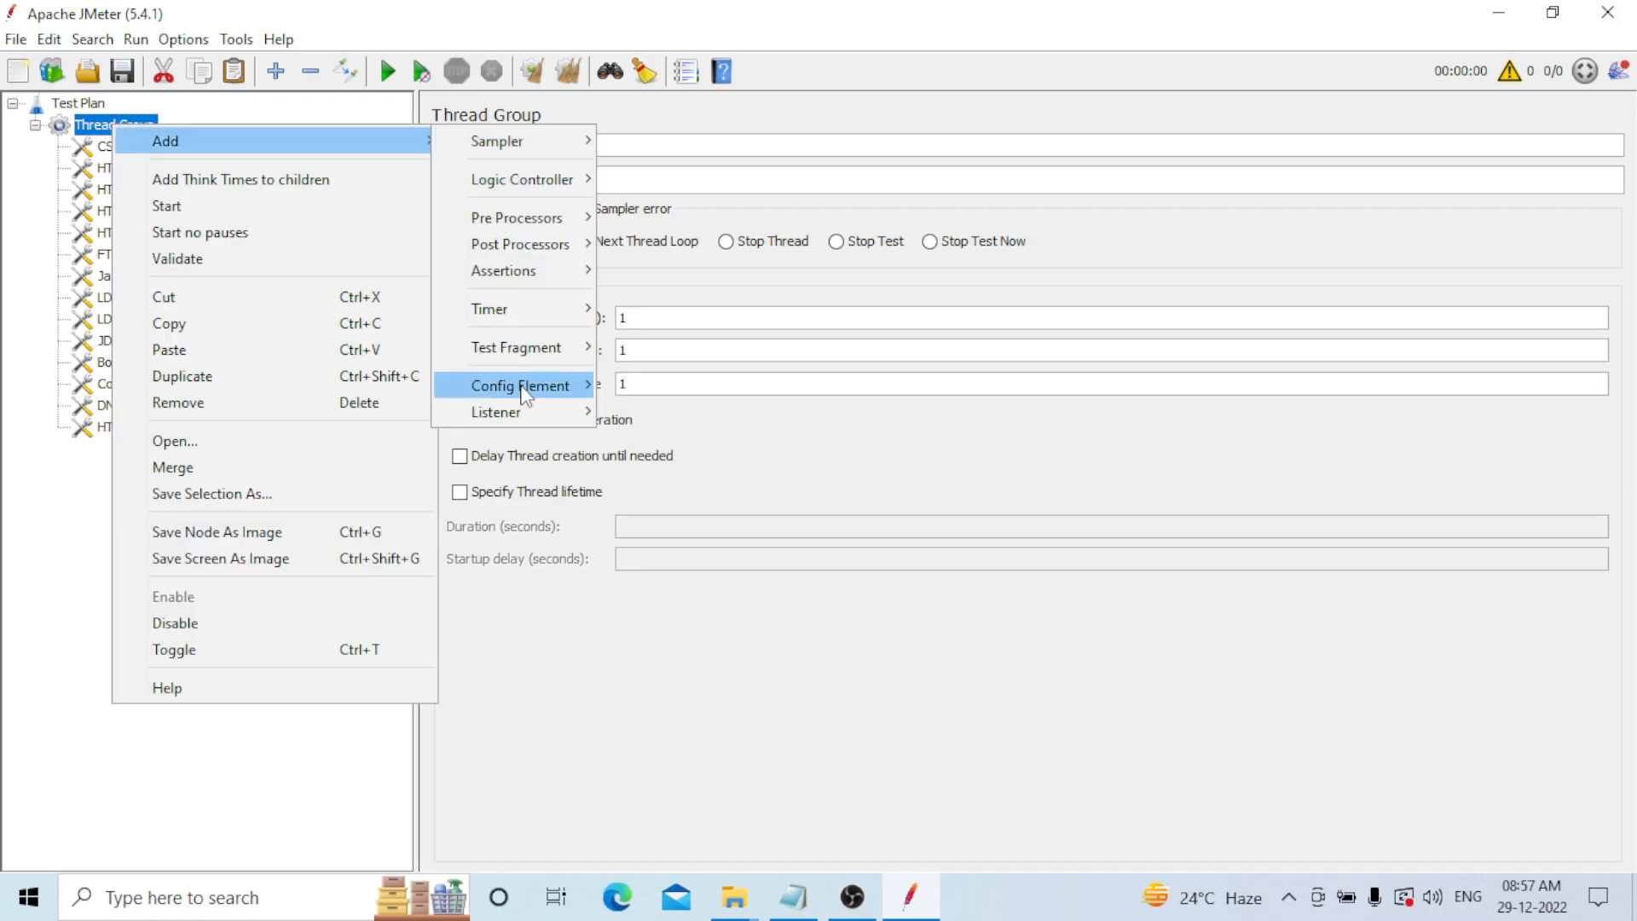
{"action": "mouse_move", "coordinate": [522, 390]}
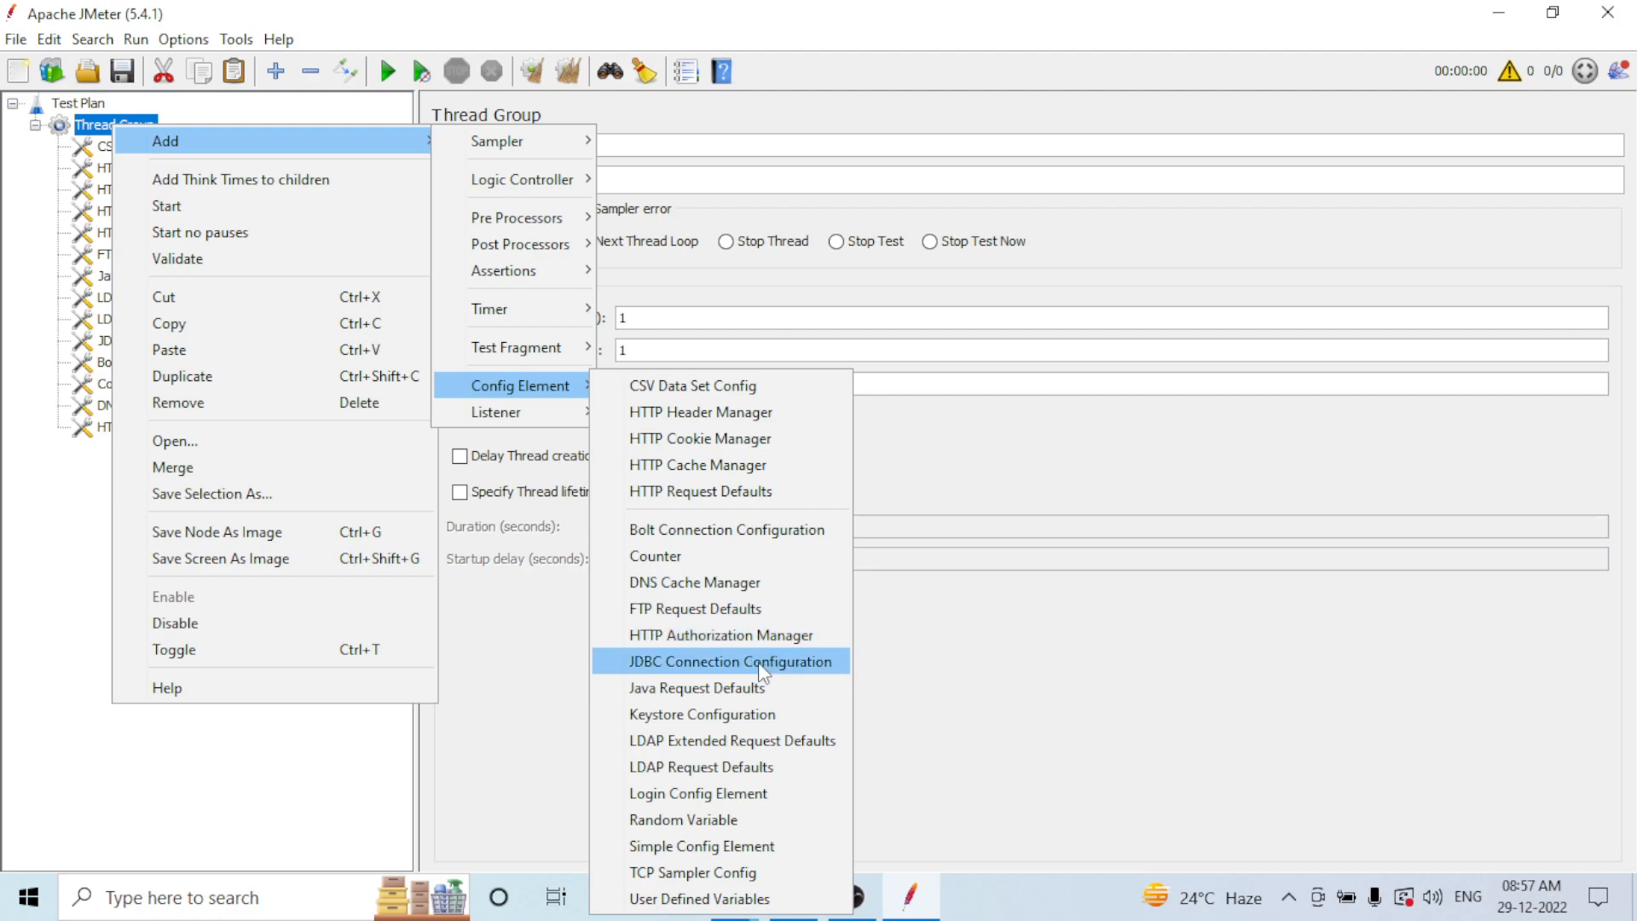
{"action": "left_click", "coordinate": [752, 715]}
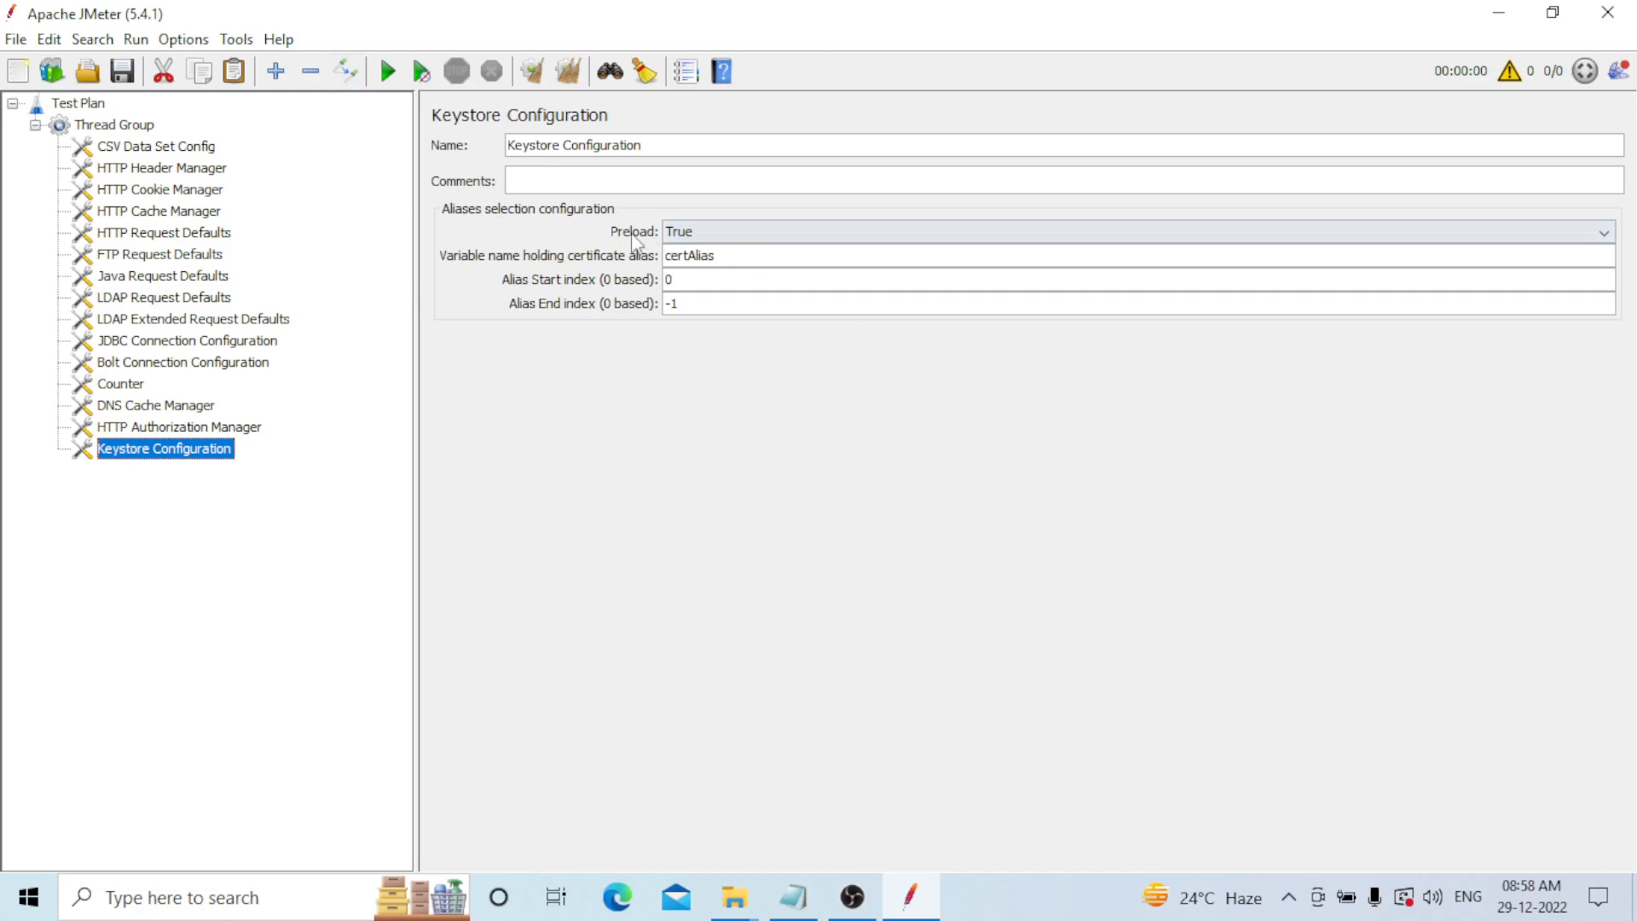
{"action": "left_click", "coordinate": [719, 243]}
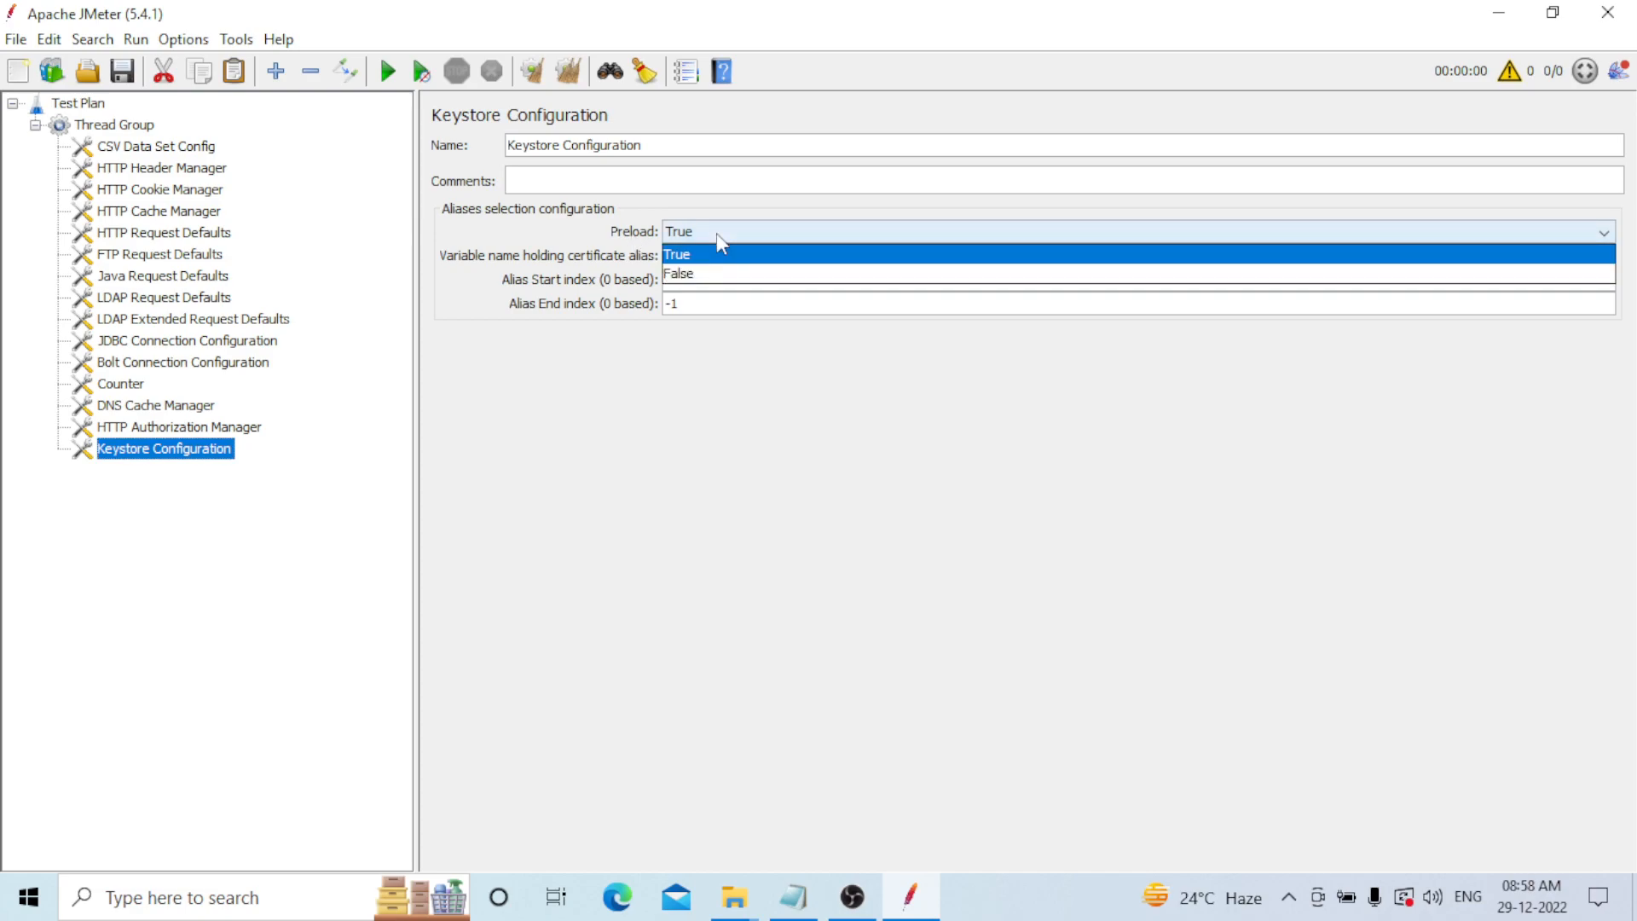
{"action": "left_click", "coordinate": [708, 254]}
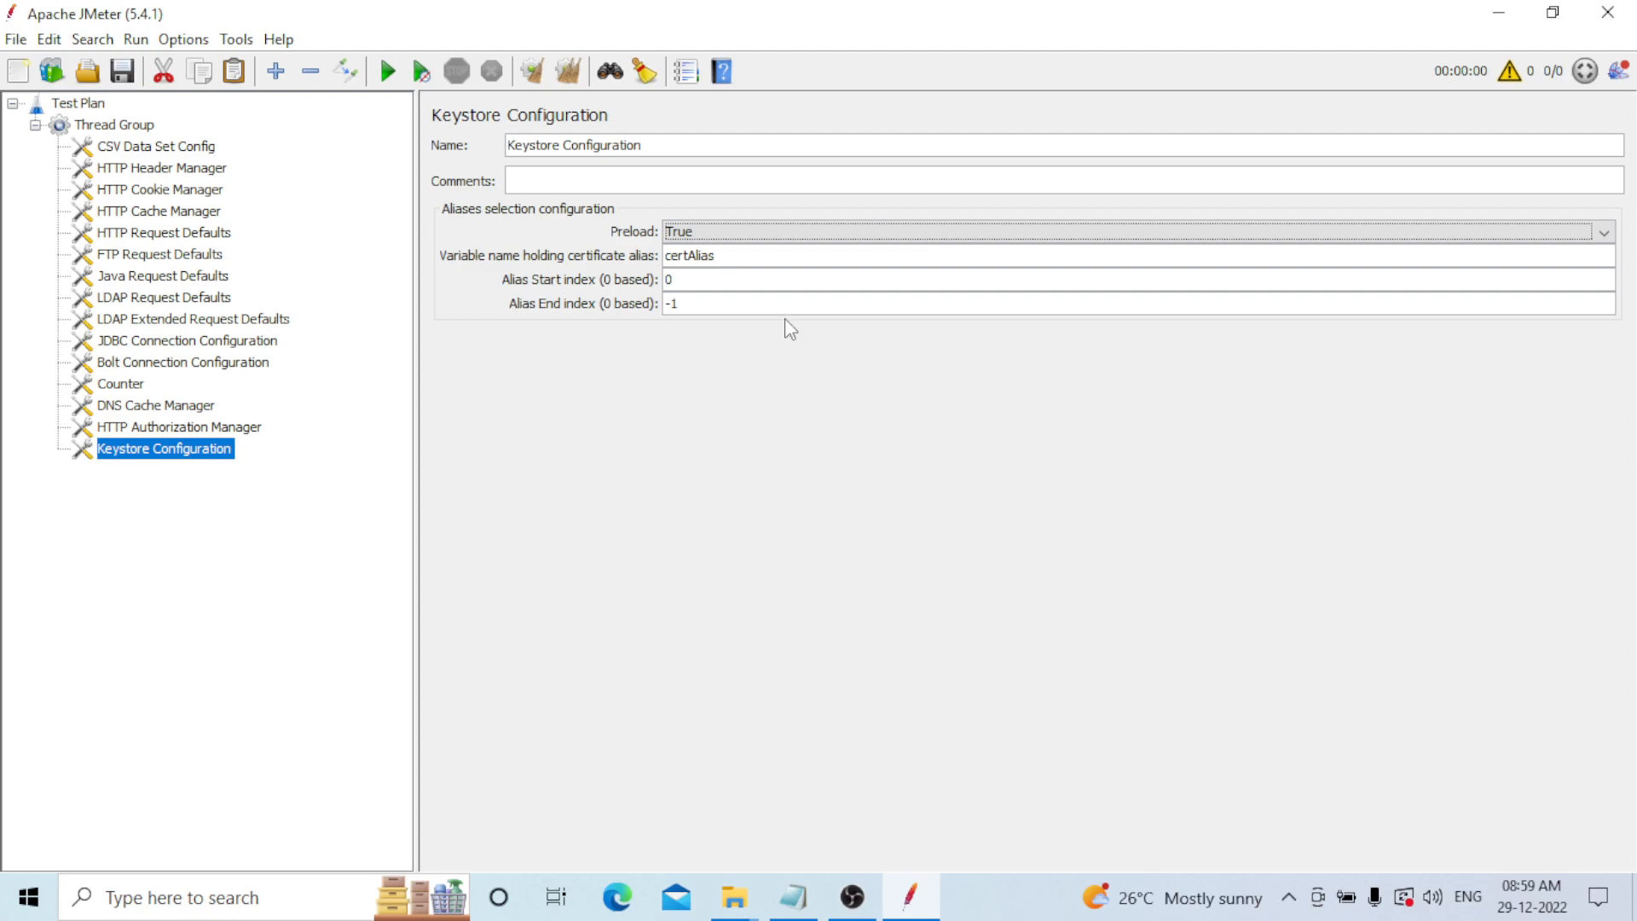
- Add a Login Config Element to the Thread Group
{"action": "left_click", "coordinate": [113, 125]}
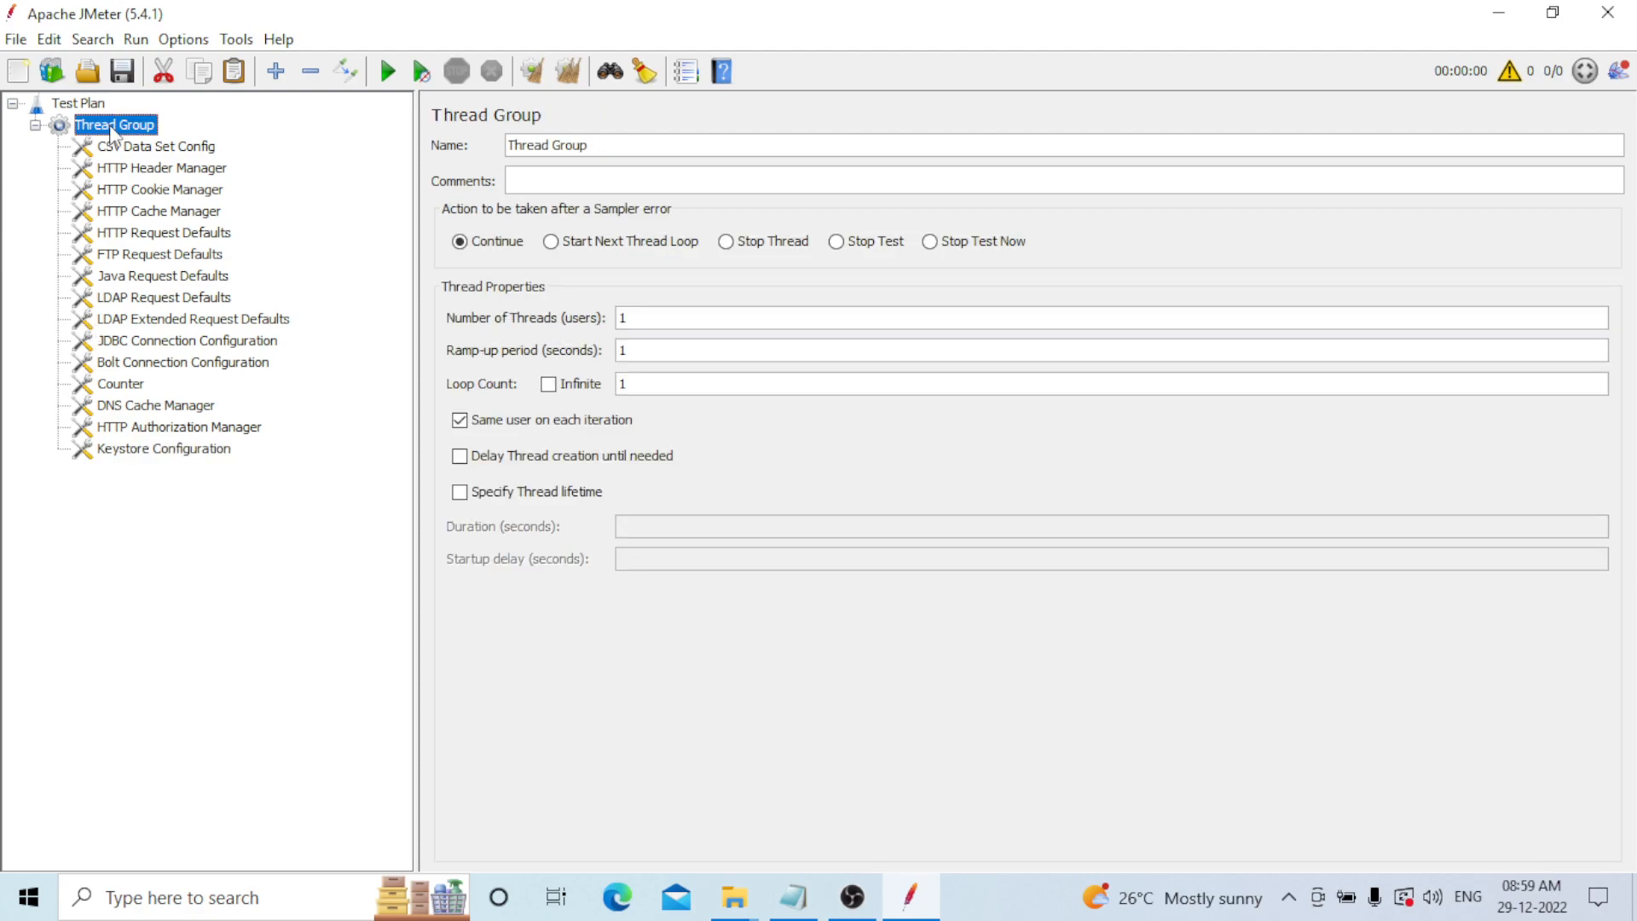
{"action": "right_click", "coordinate": [110, 125]}
{"action": "mouse_move", "coordinate": [268, 137]}
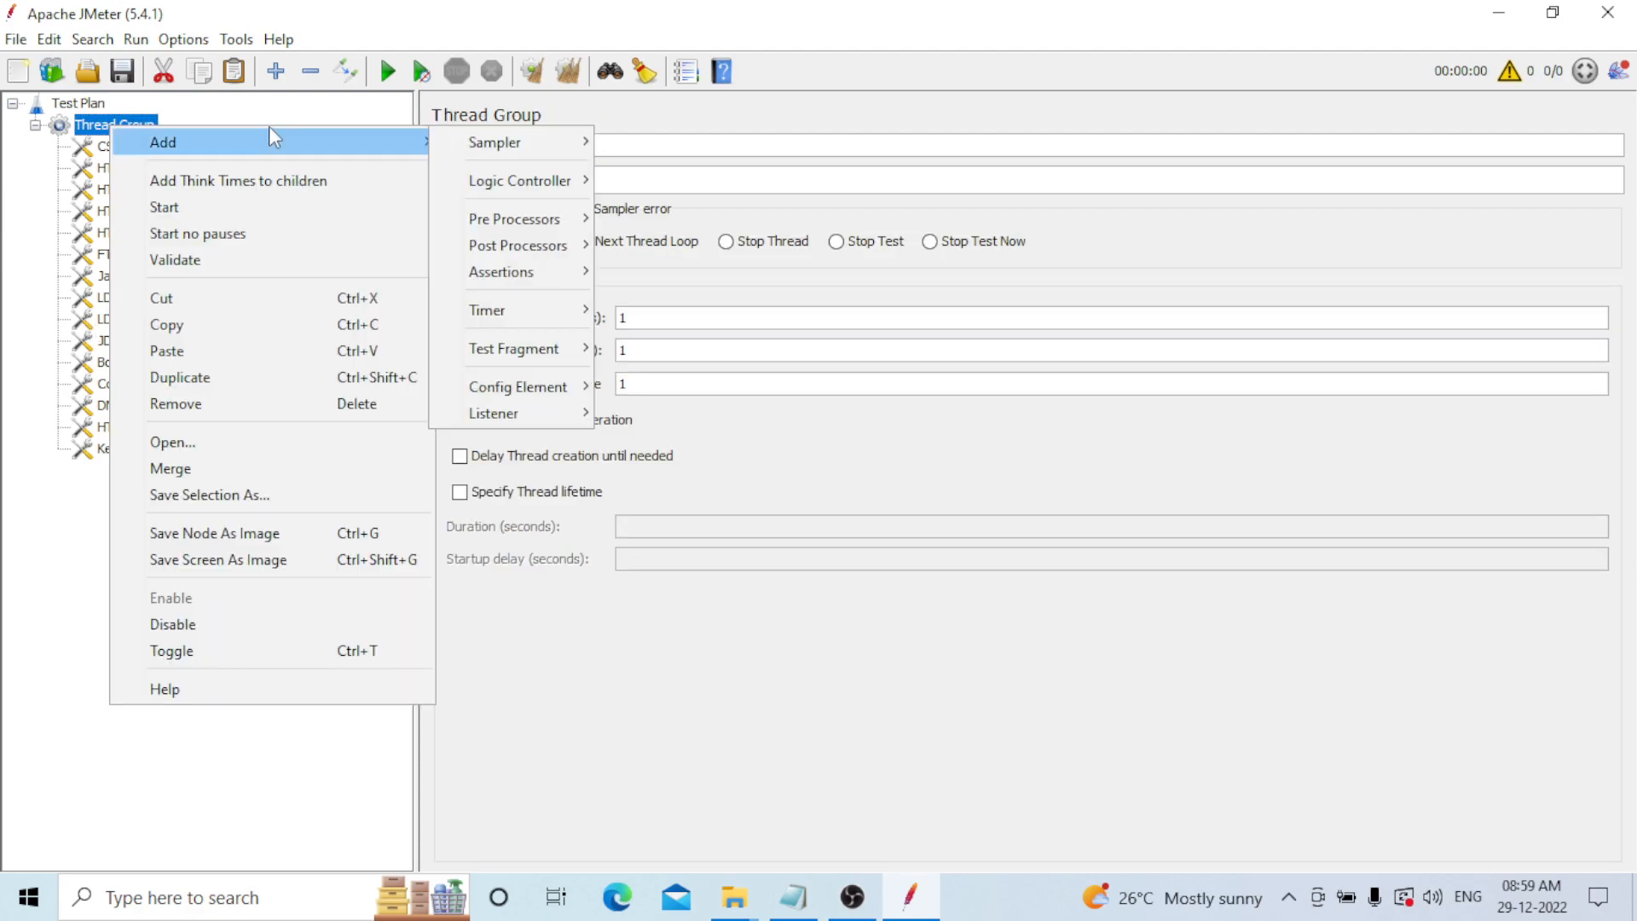
{"action": "mouse_move", "coordinate": [550, 388]}
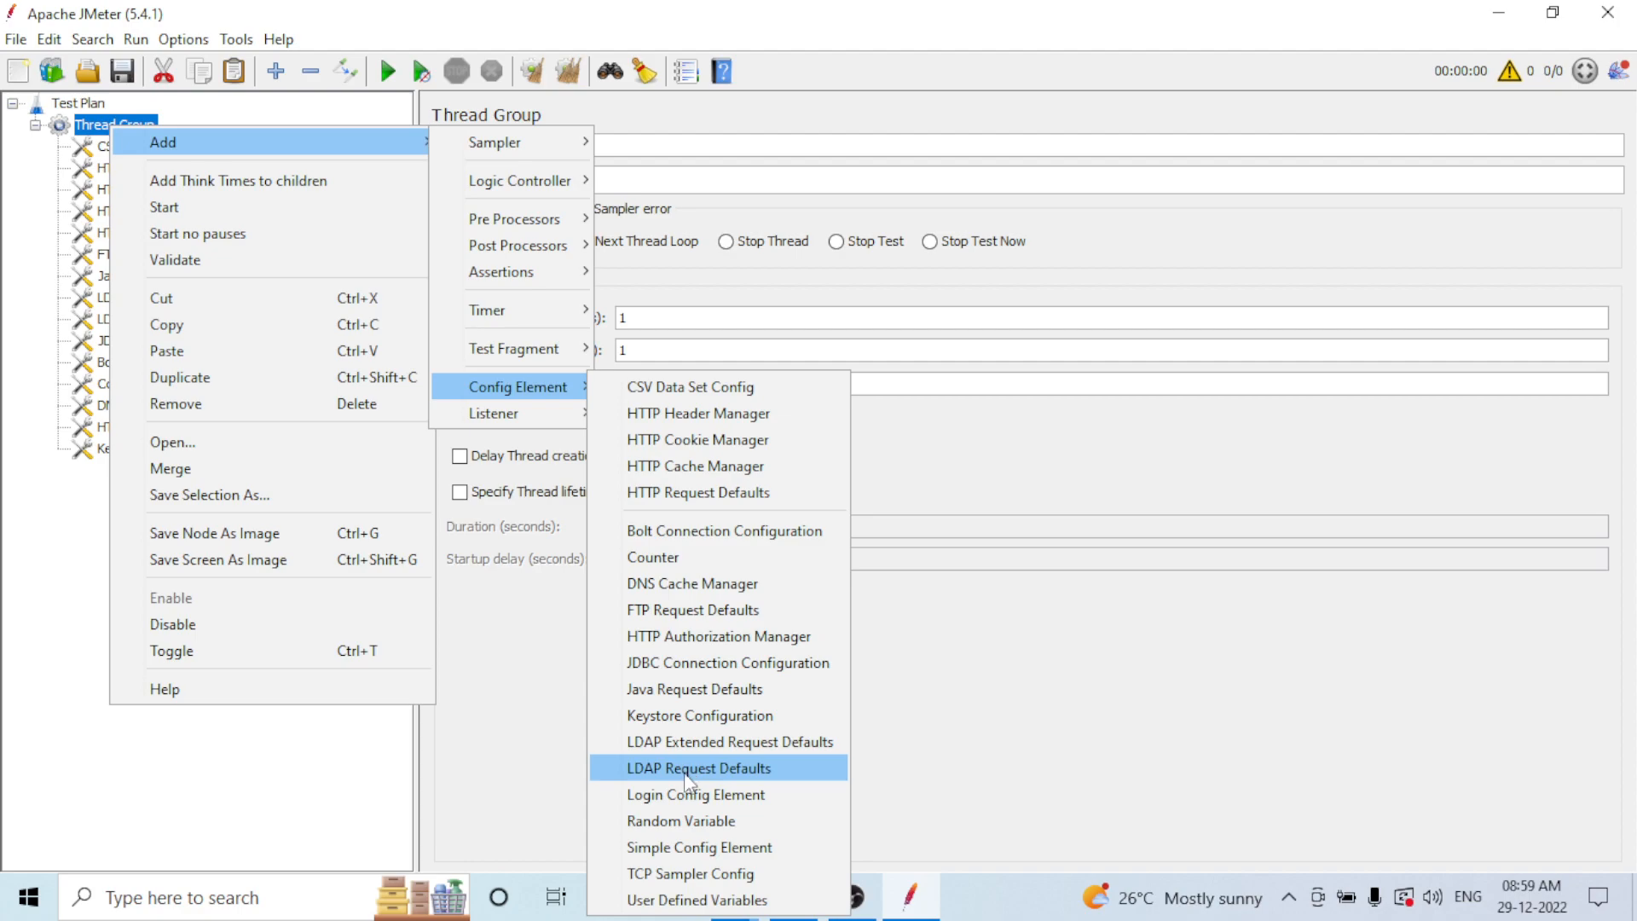
{"action": "left_click", "coordinate": [683, 795]}
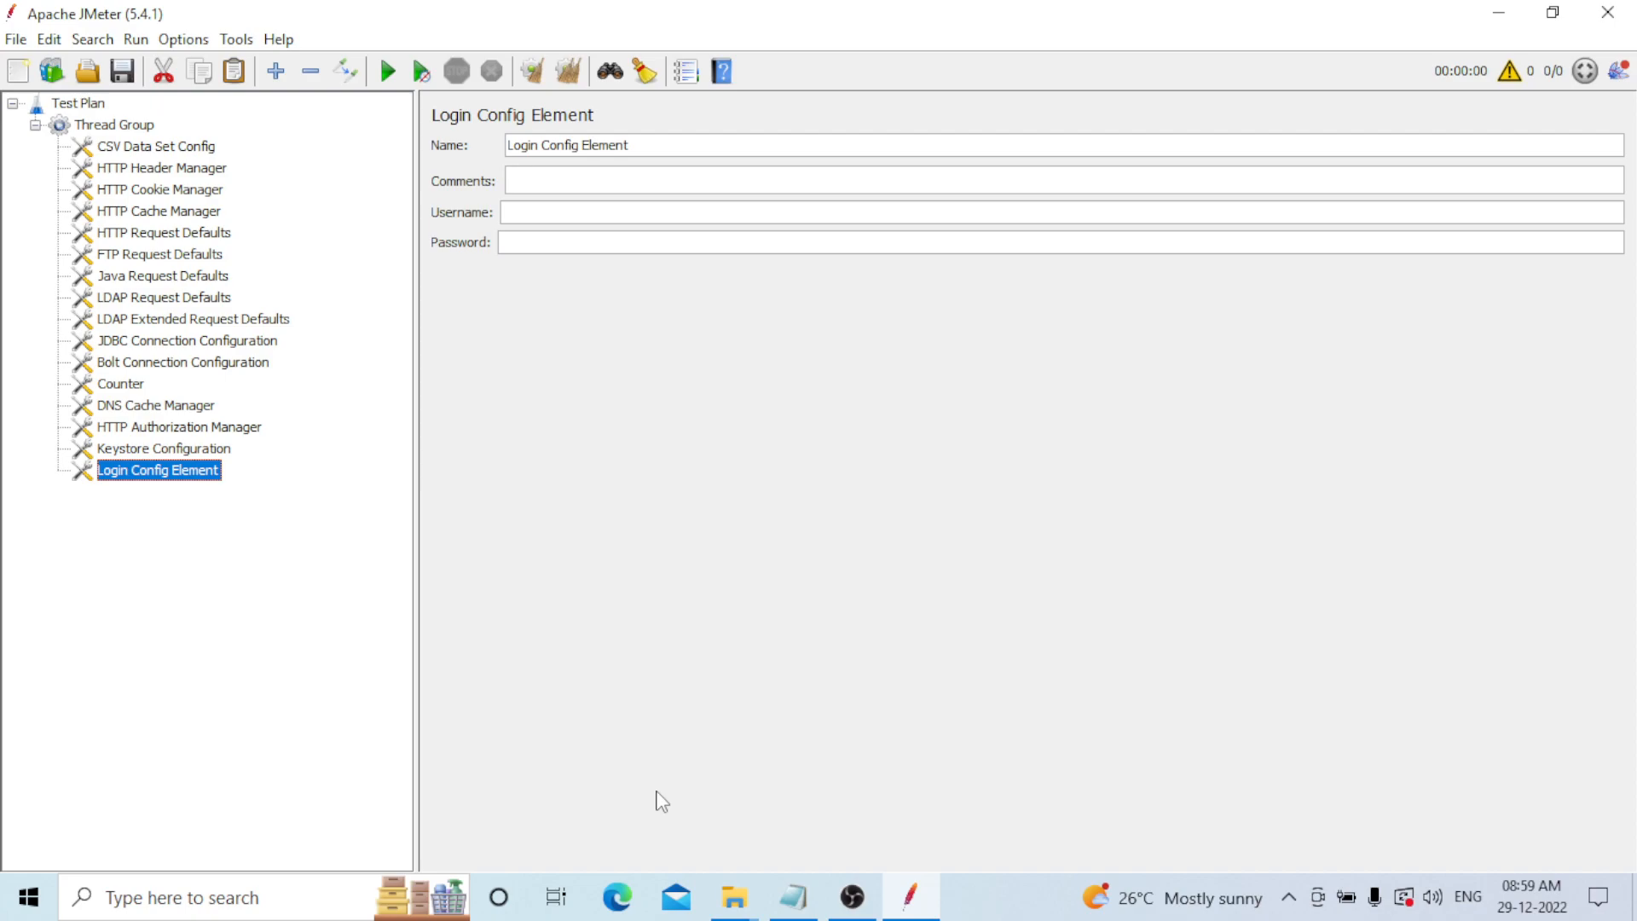
- Add a Random Variable config element to the Thread Group
{"action": "left_click", "coordinate": [503, 219]}
{"action": "left_click", "coordinate": [518, 244]}
{"action": "left_click", "coordinate": [135, 129]}
{"action": "right_click", "coordinate": [134, 130]}
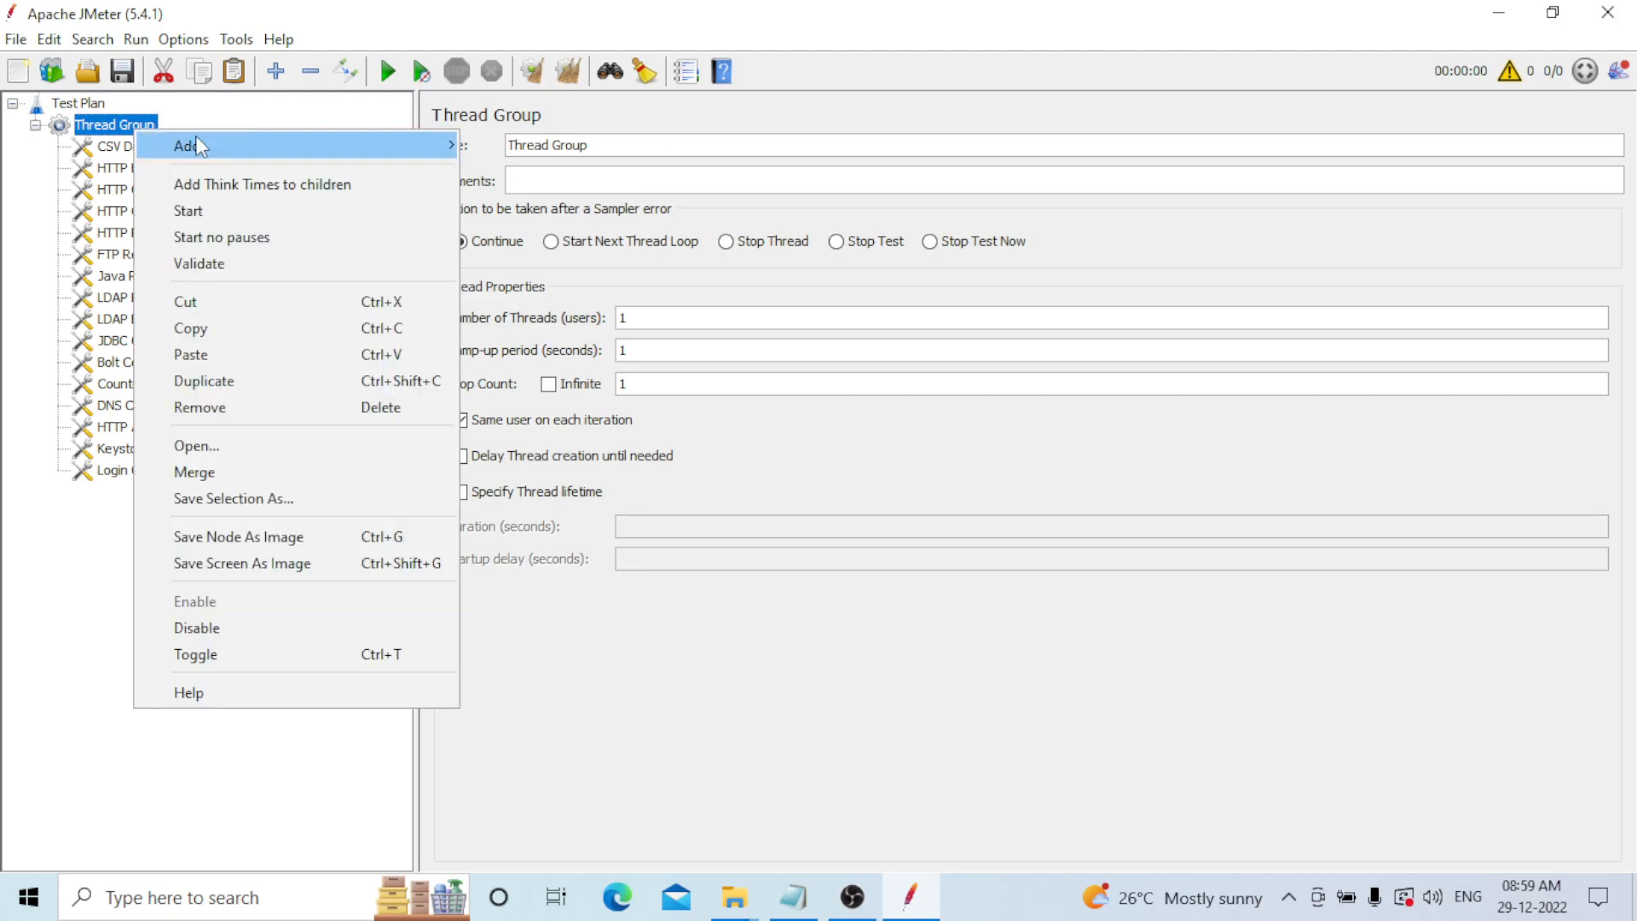
{"action": "mouse_move", "coordinate": [433, 143]}
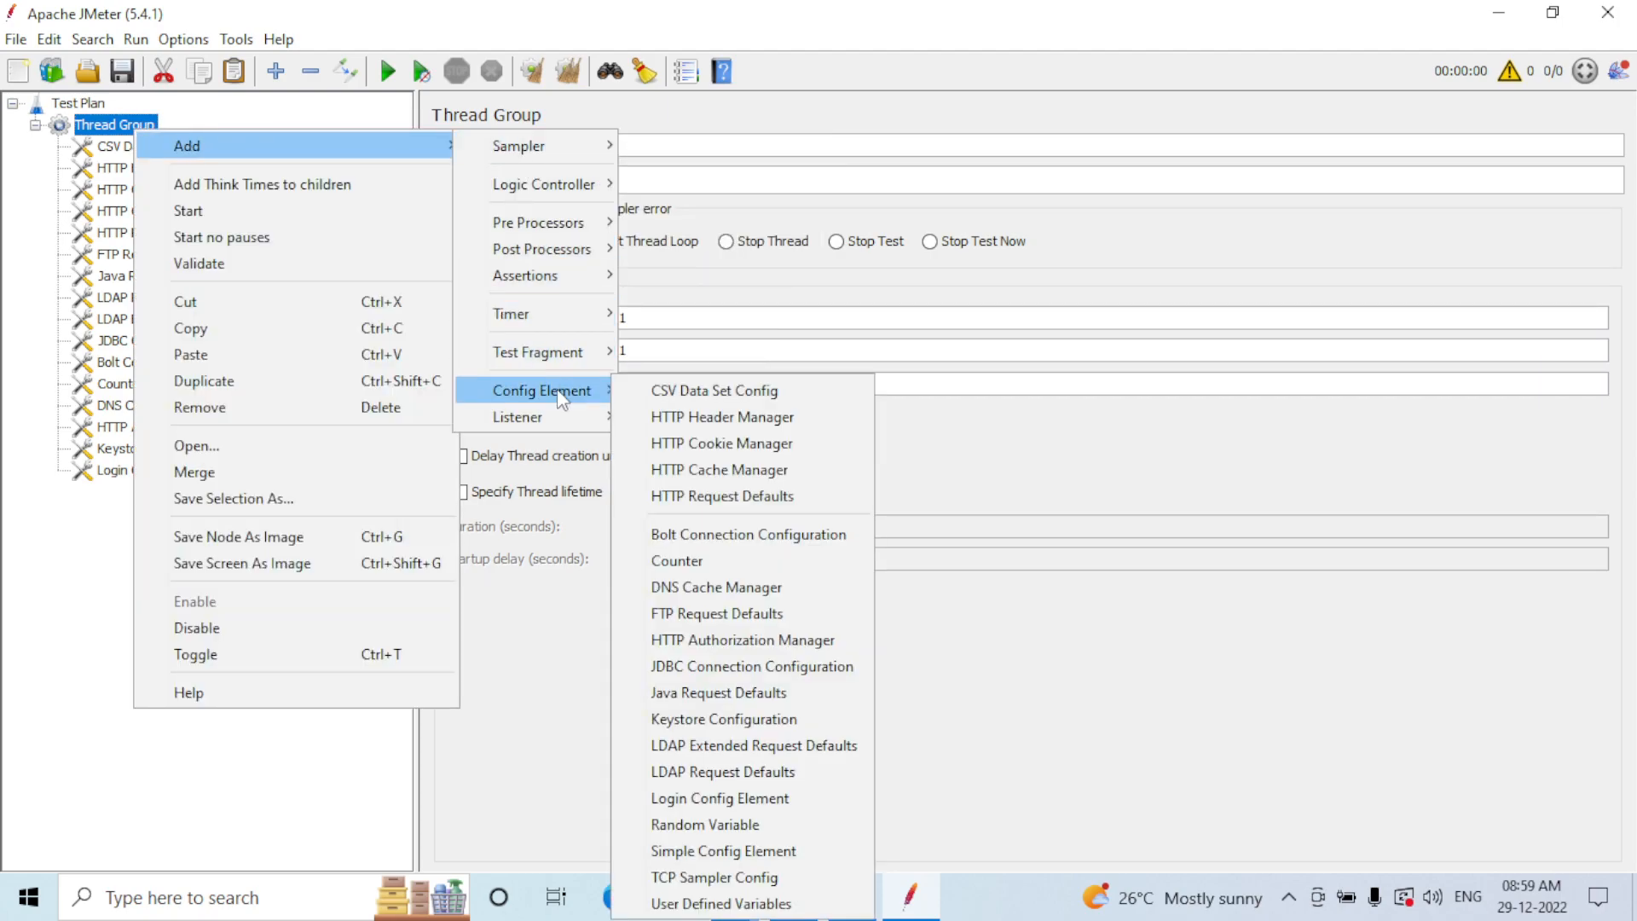
{"action": "mouse_move", "coordinate": [553, 393]}
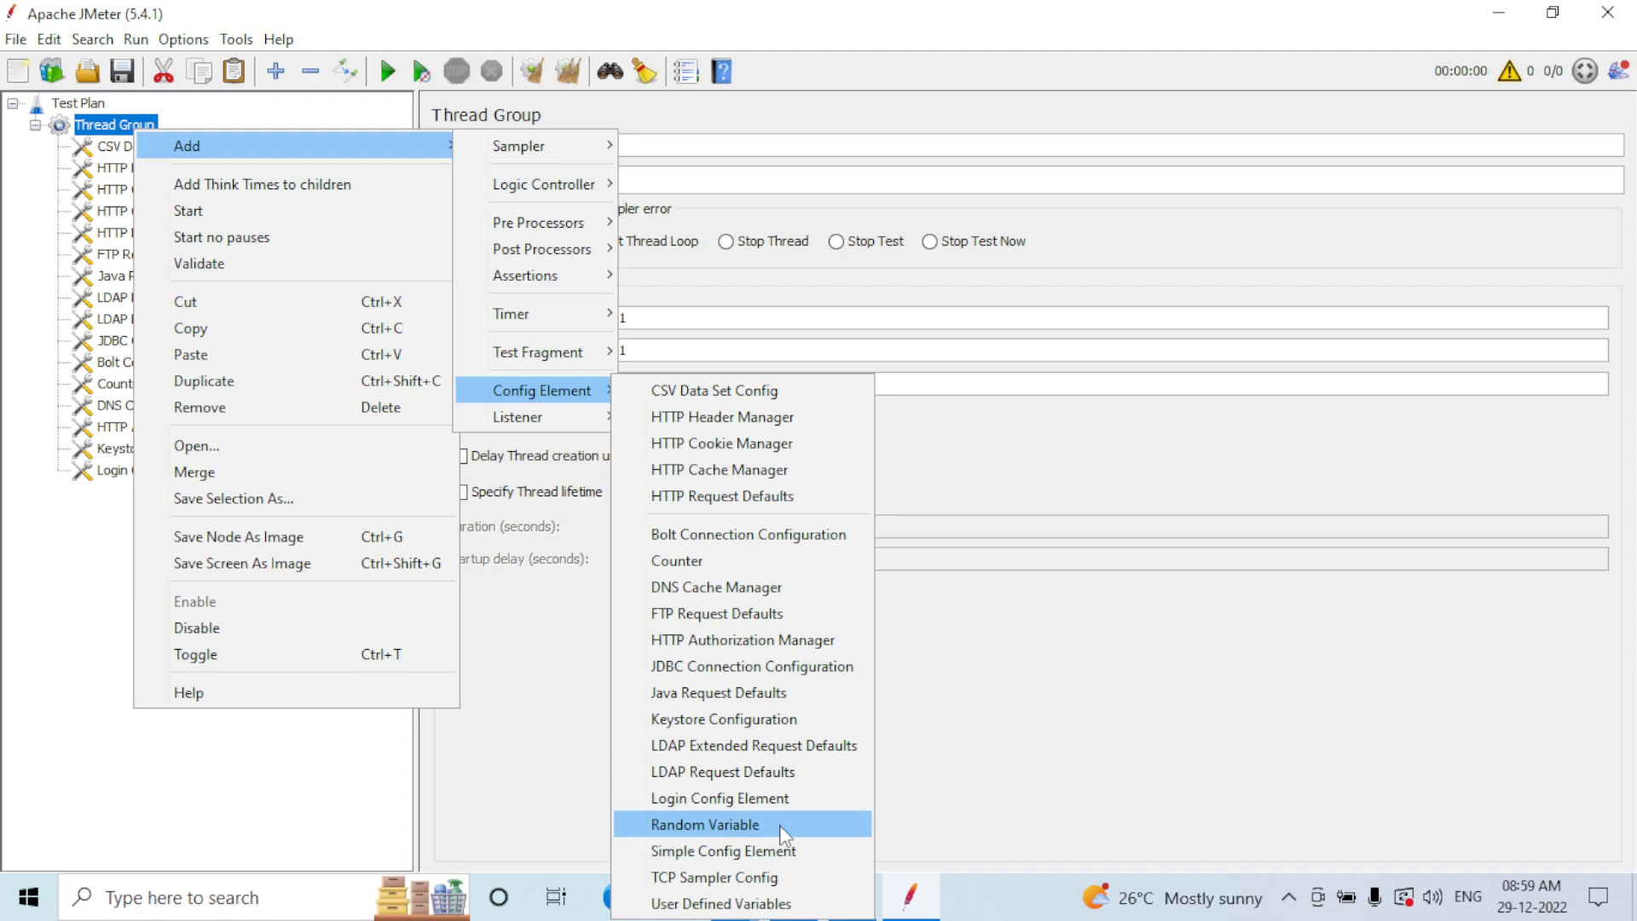
{"action": "left_click", "coordinate": [705, 824]}
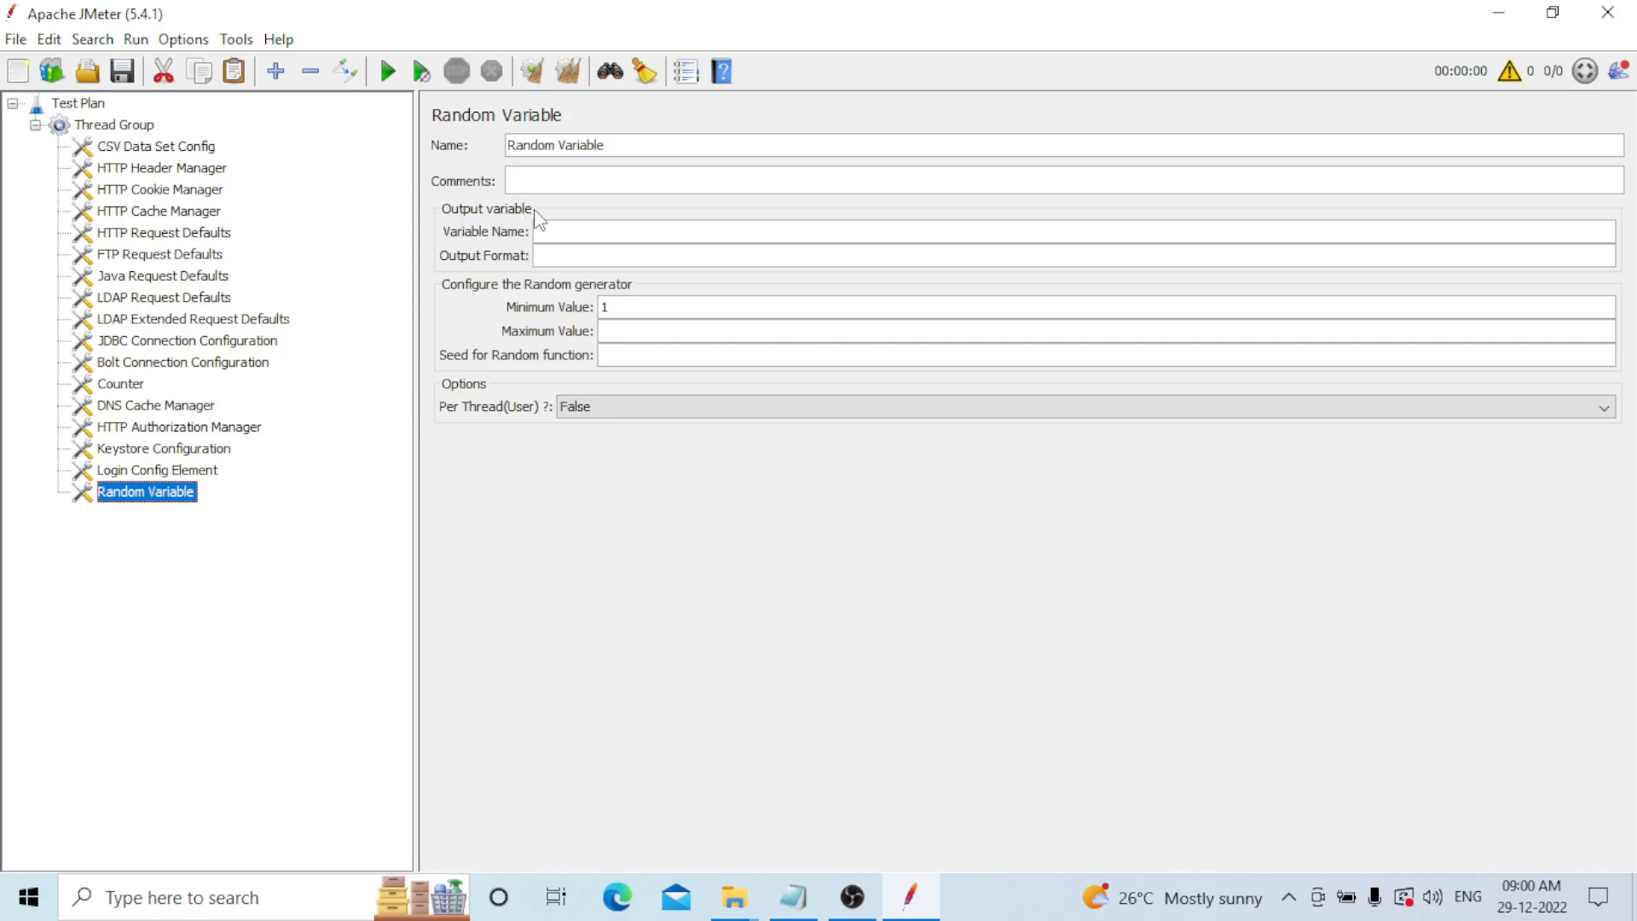
- Set the Random Variable's maximum value to 100 and its Per Thread(User) option to True
{"action": "left_click", "coordinate": [565, 236]}
{"action": "left_click", "coordinate": [536, 257]}
{"action": "left_click", "coordinate": [675, 343]}
{"action": "type", "text": "100"}
{"action": "left_click", "coordinate": [622, 351]}
{"action": "mouse_move", "coordinate": [544, 424]}
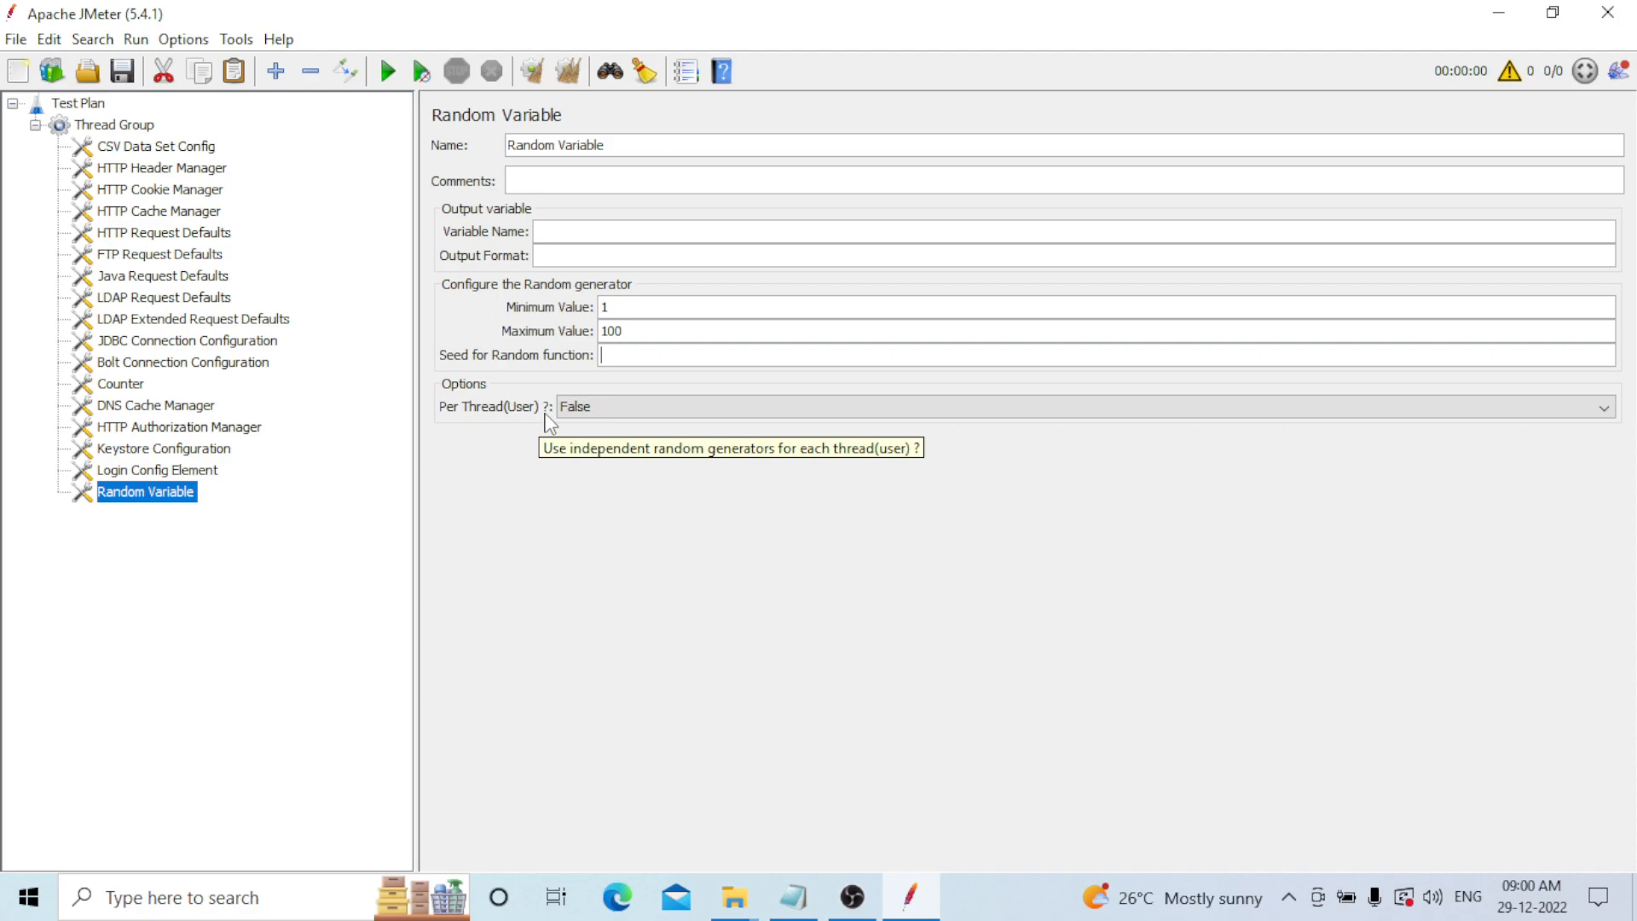
{"action": "left_click", "coordinate": [655, 407]}
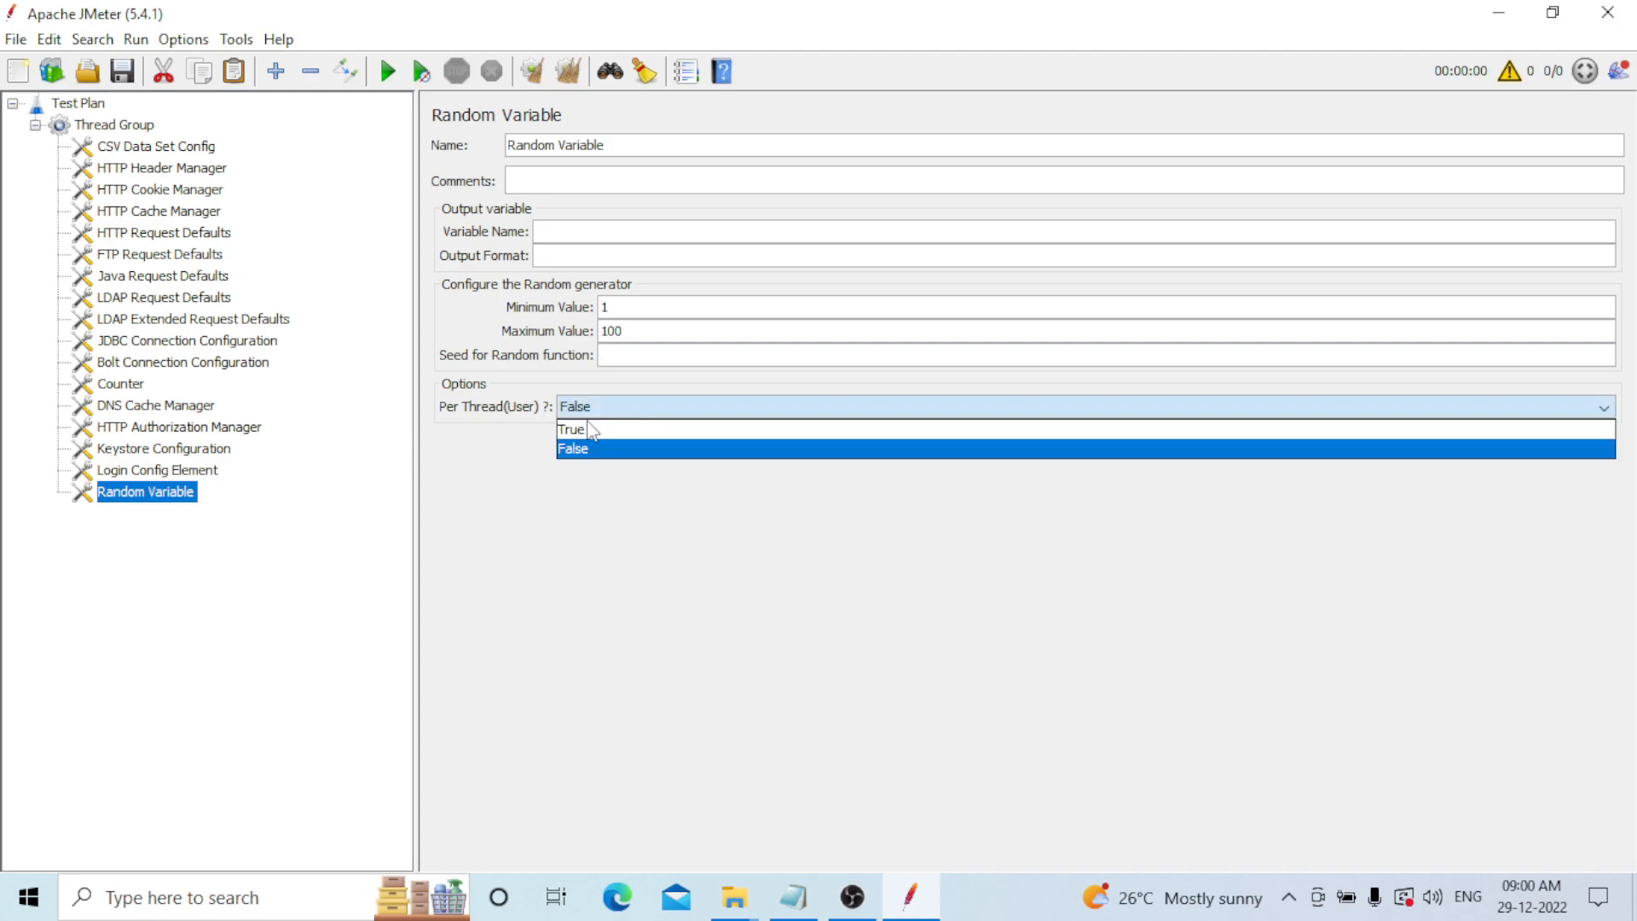
{"action": "left_click", "coordinate": [592, 430]}
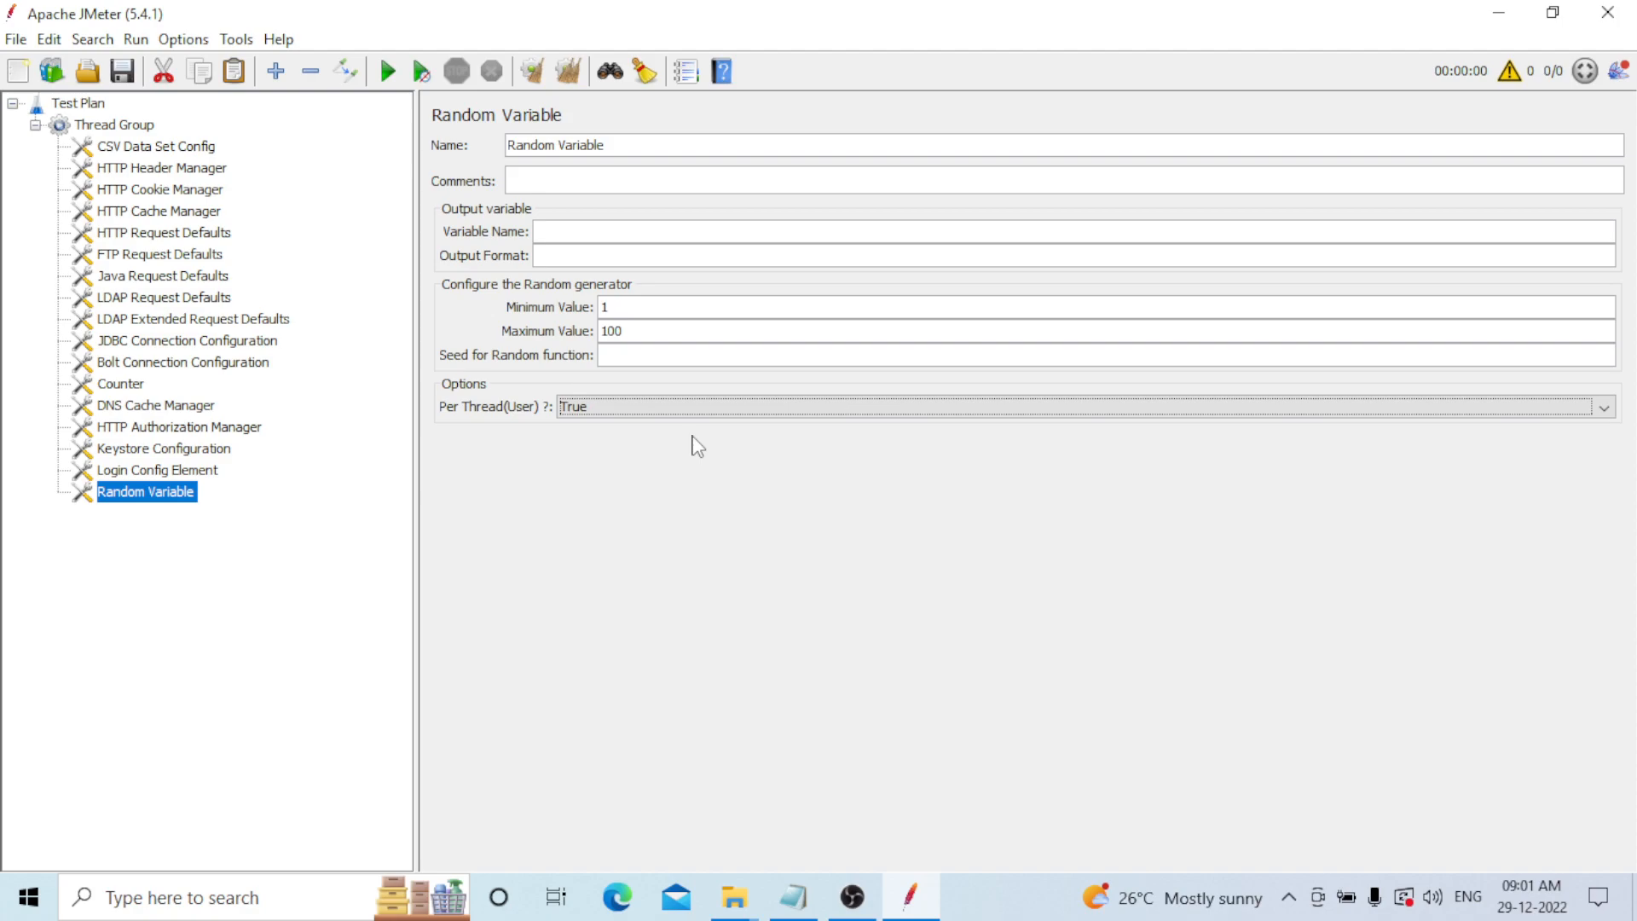
{"action": "left_click", "coordinate": [641, 338]}
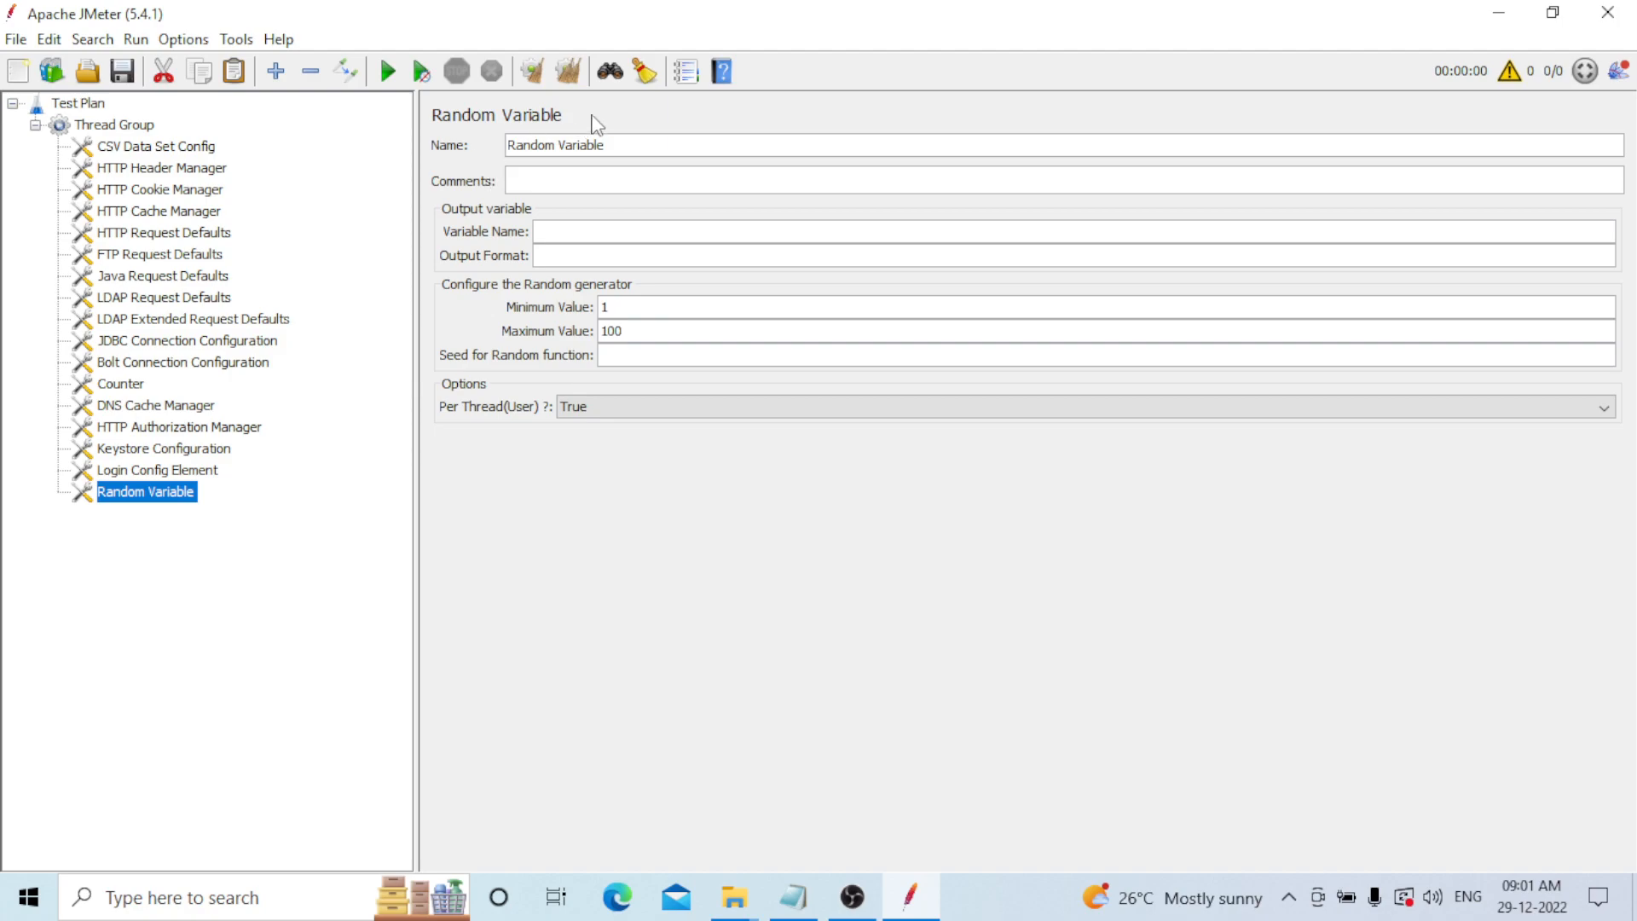
- Add a Simple Config Element to the Thread Group
{"action": "left_click", "coordinate": [151, 129]}
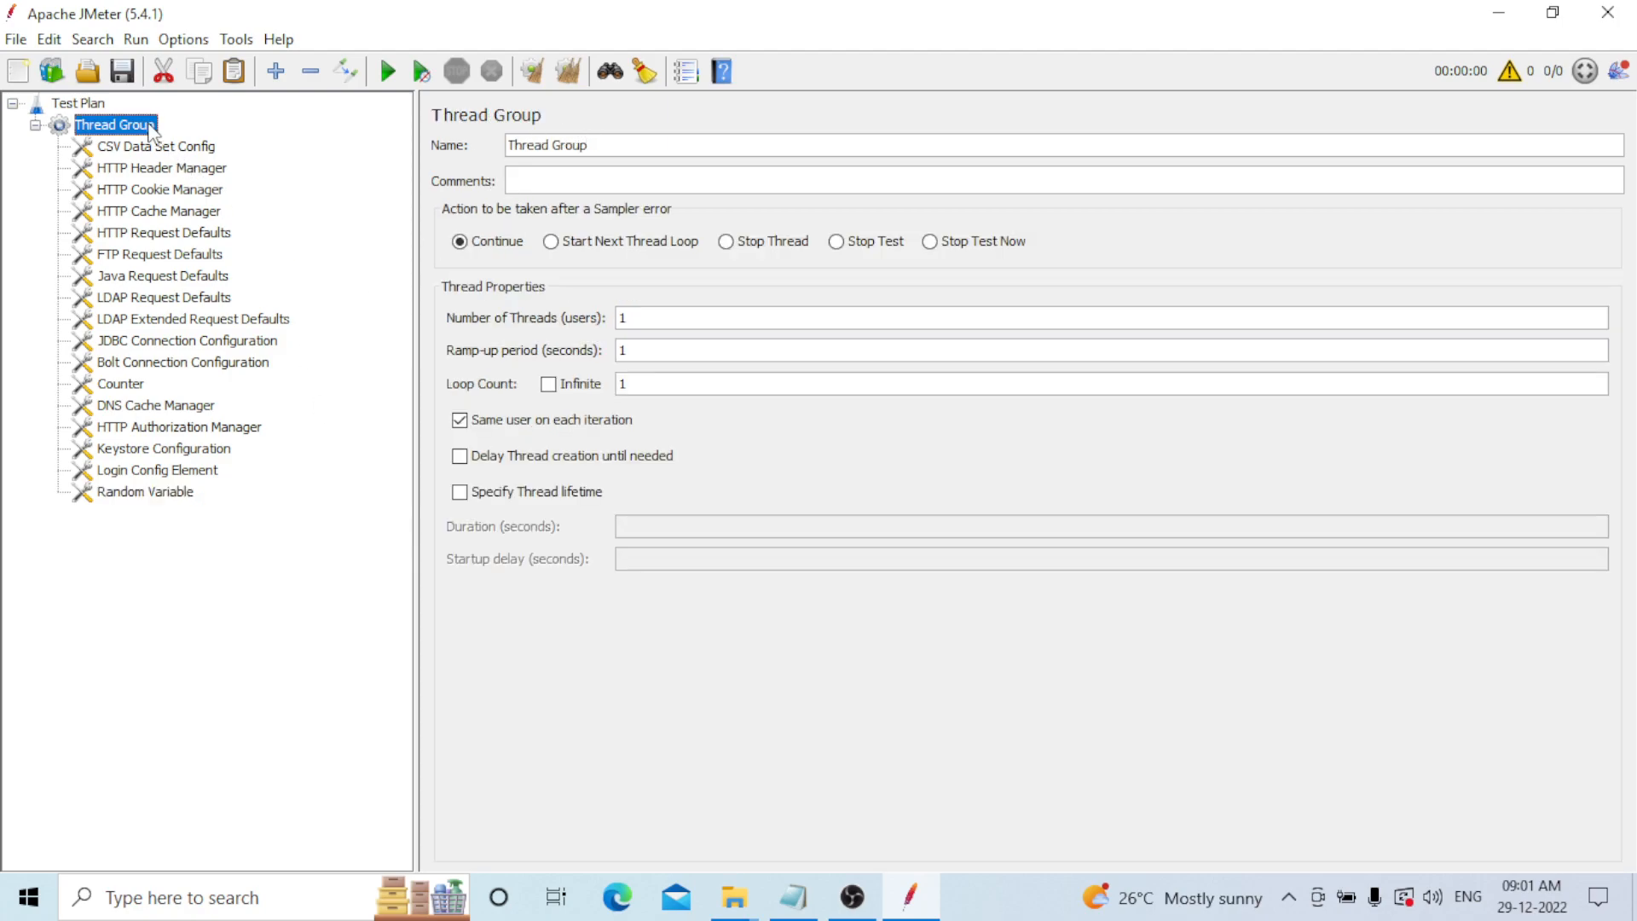
{"action": "right_click", "coordinate": [153, 132]}
{"action": "mouse_move", "coordinate": [431, 141]}
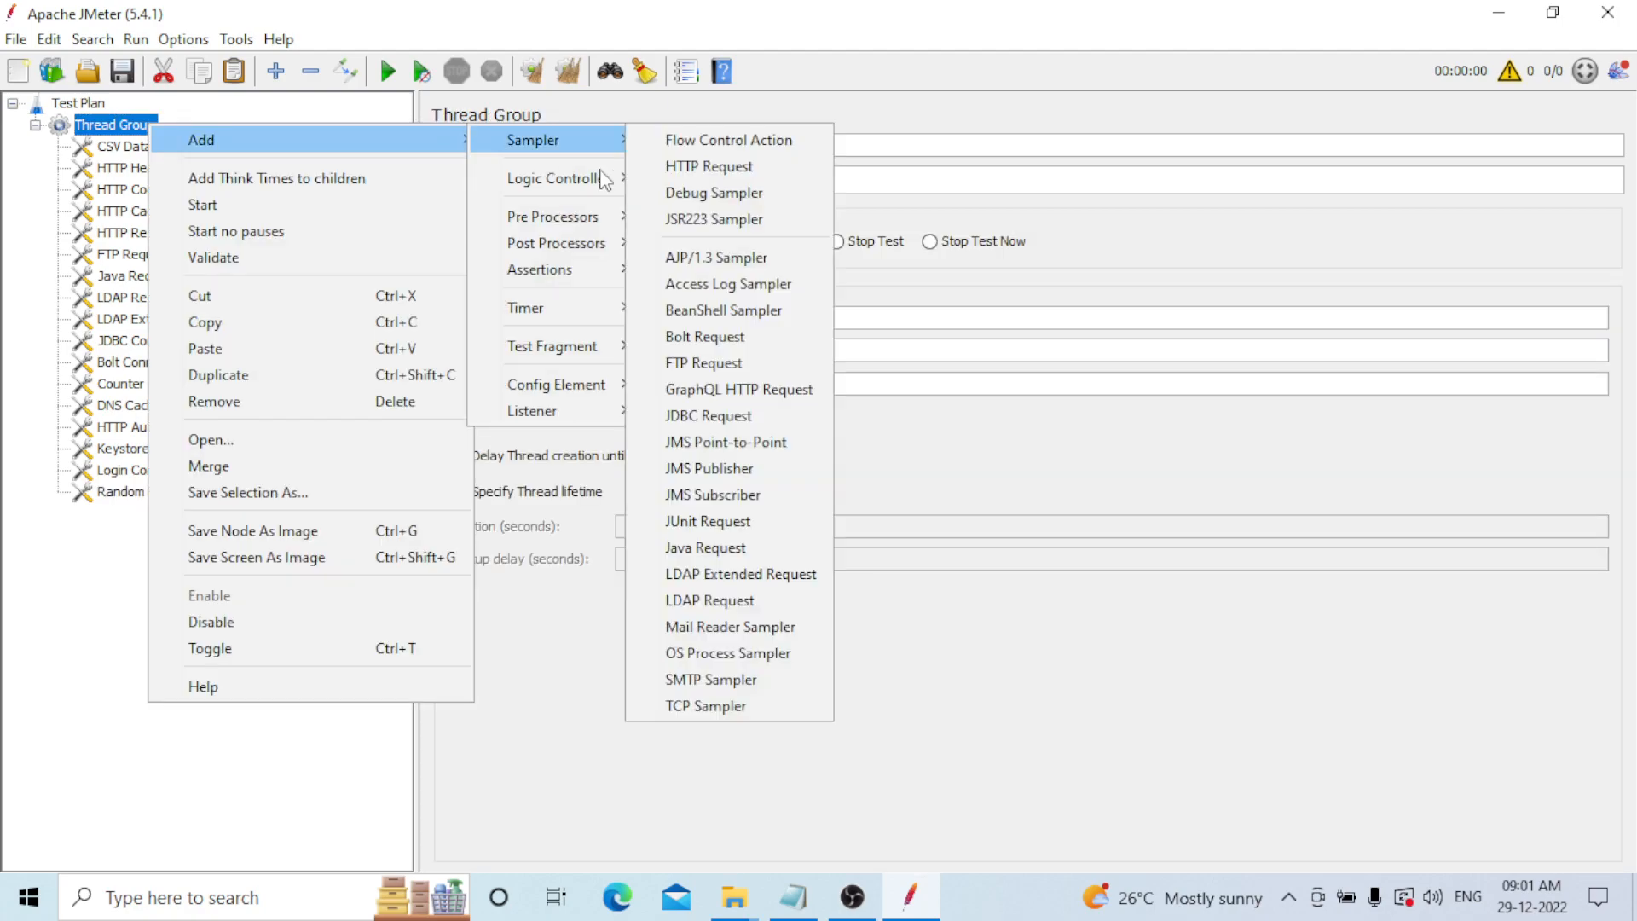
{"action": "mouse_move", "coordinate": [573, 385]}
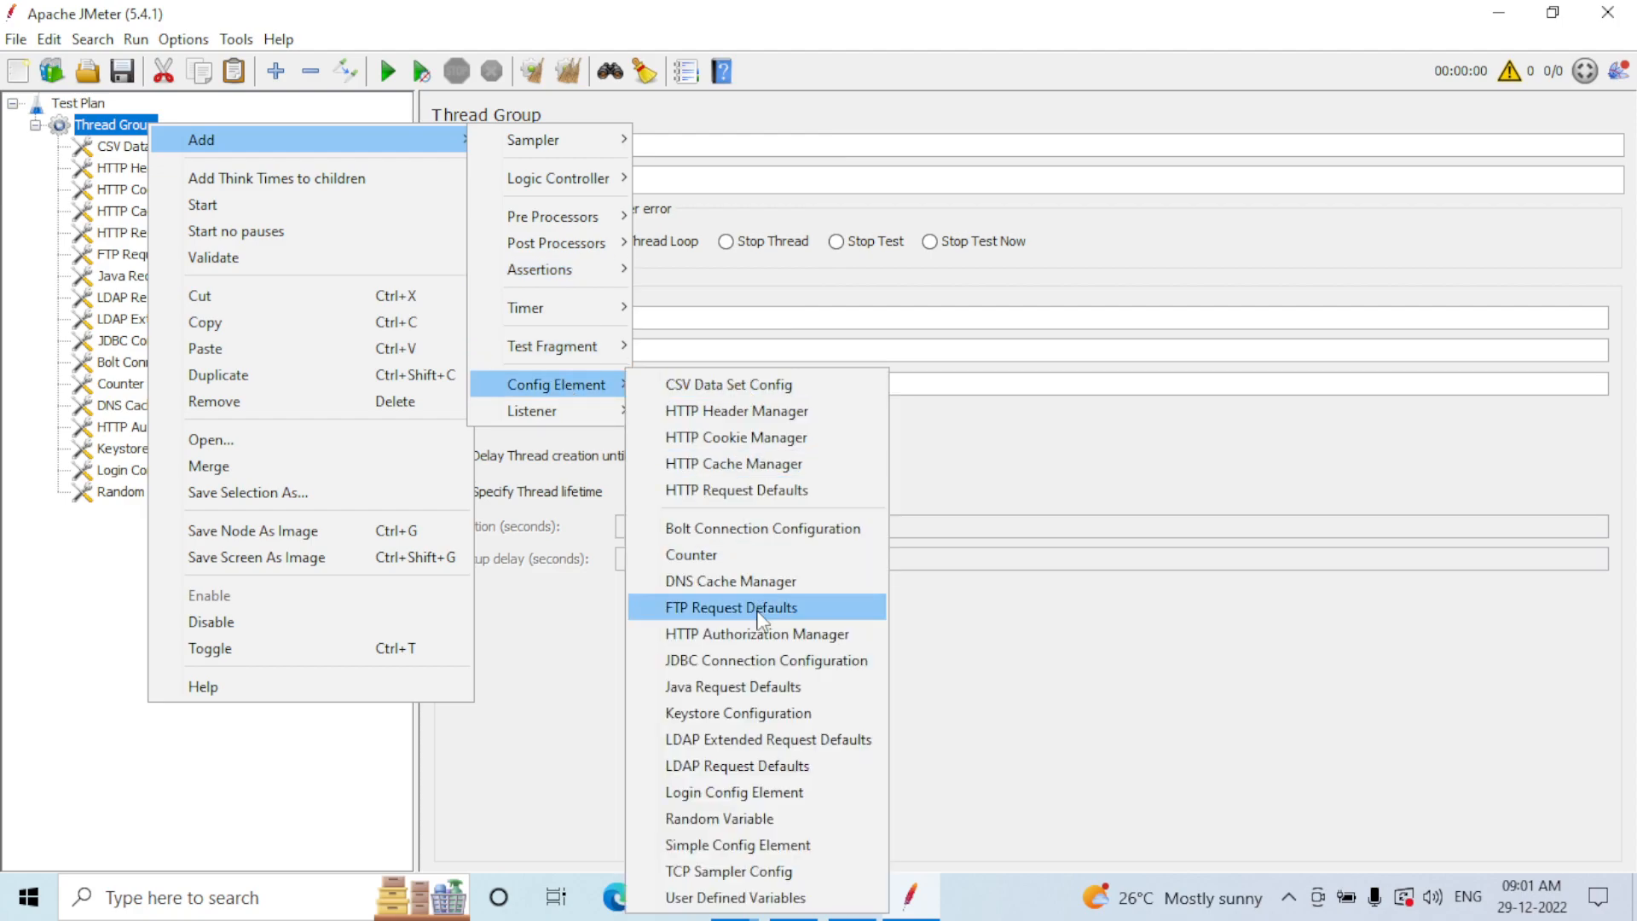
{"action": "left_click", "coordinate": [733, 844]}
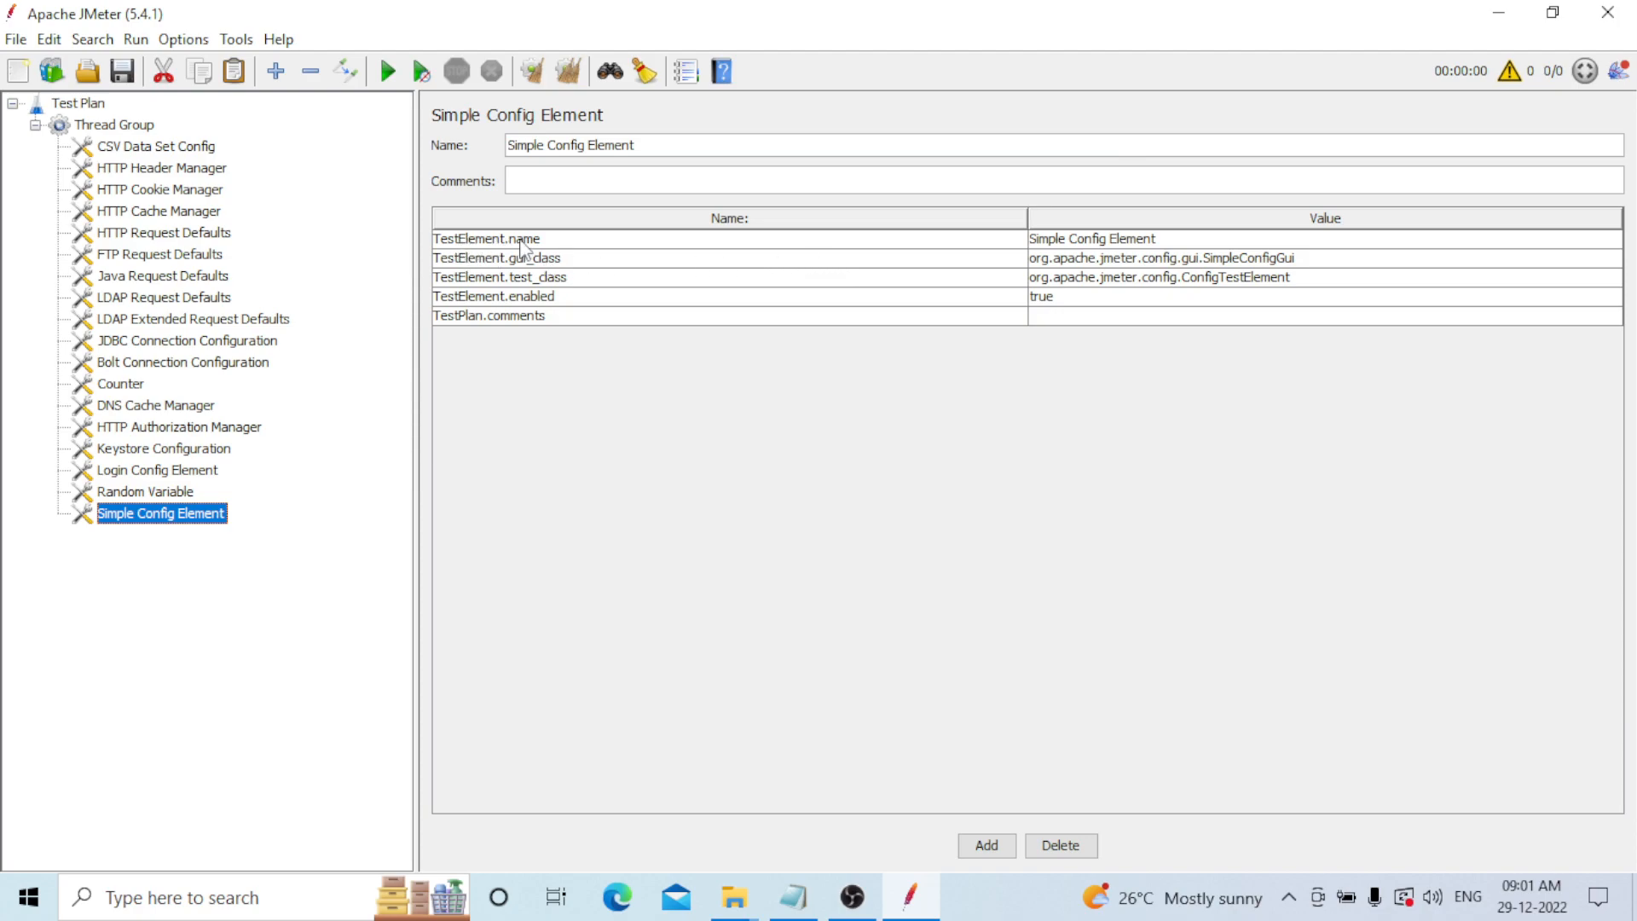
- Examine the name, GUI class, test class, enabled and comments properties of the Simple Config Element
{"action": "left_click", "coordinate": [1169, 246]}
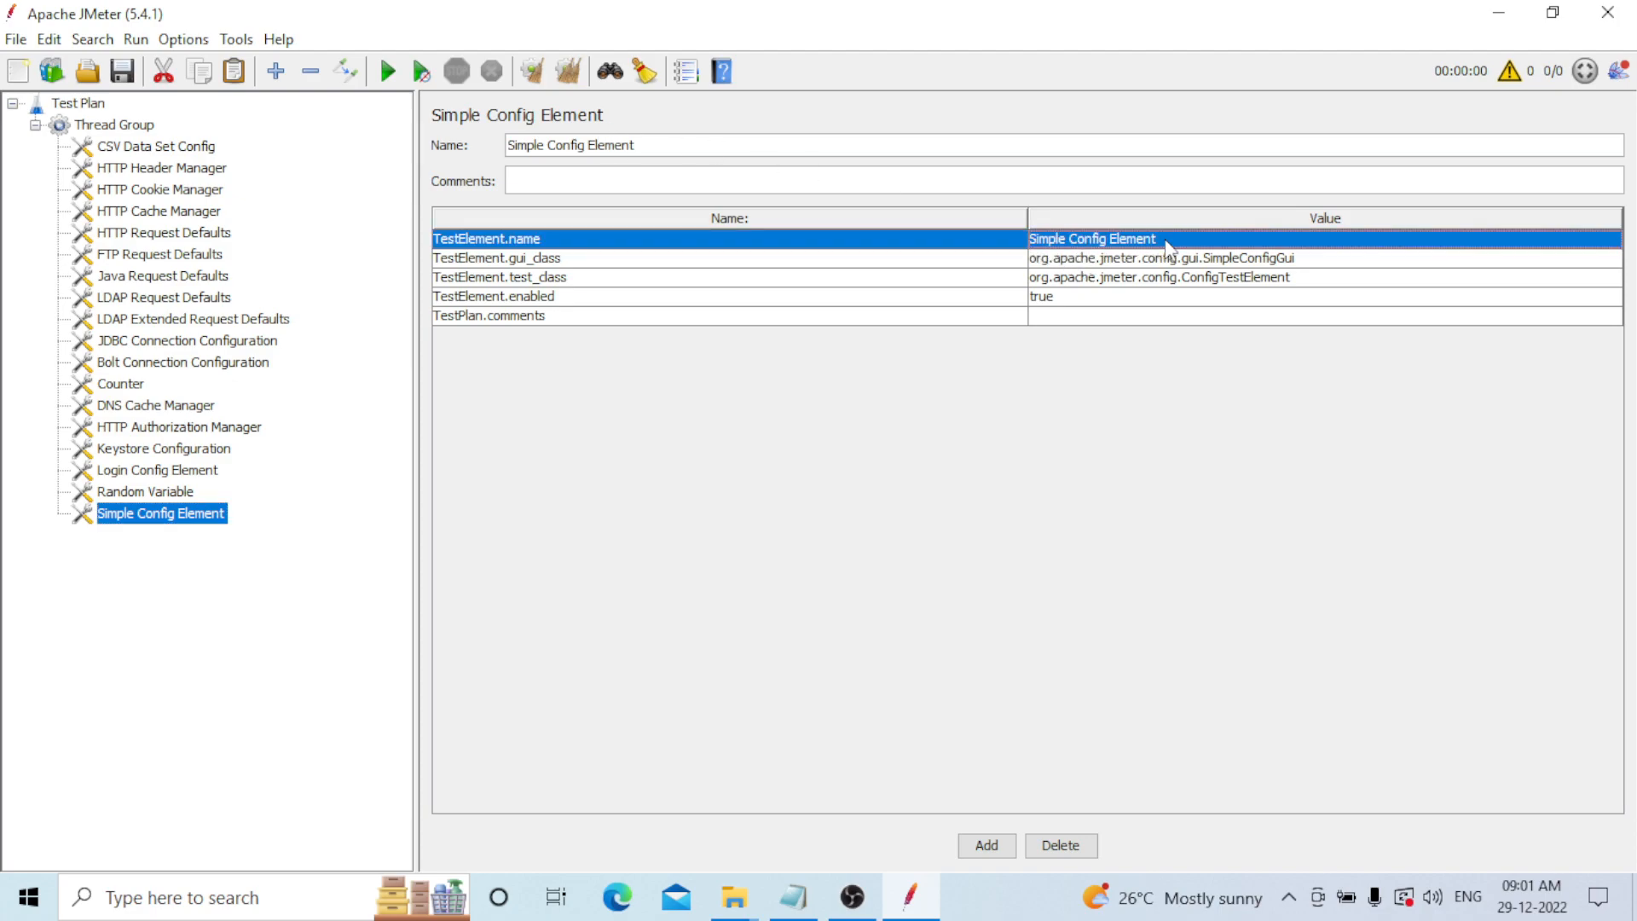
{"action": "left_click", "coordinate": [595, 263]}
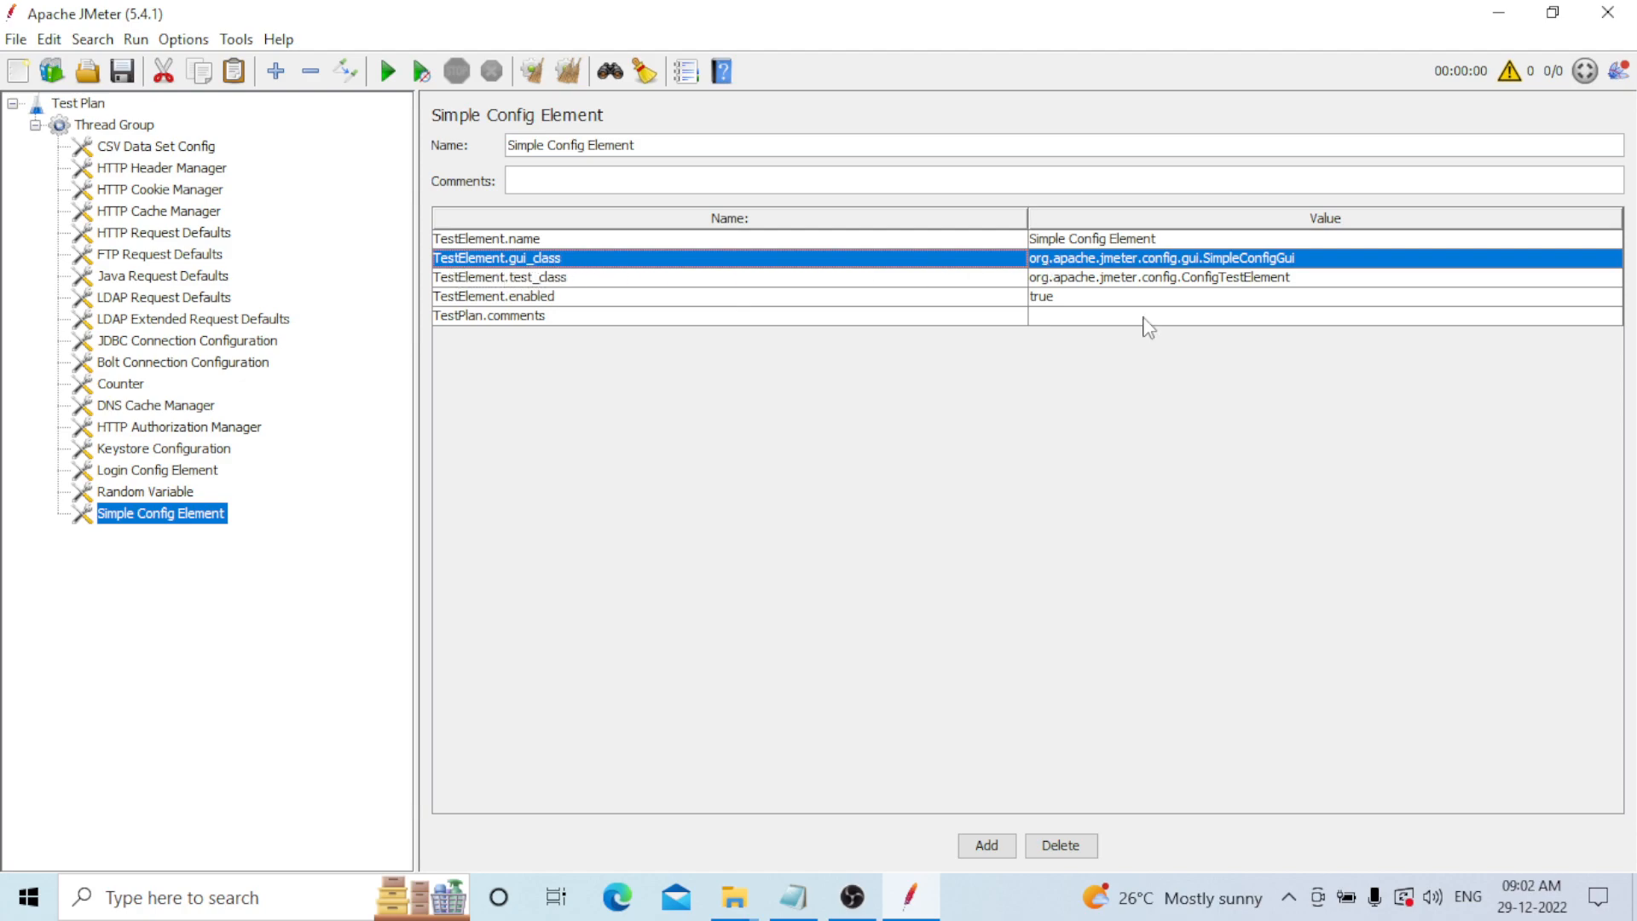
{"action": "left_click", "coordinate": [1343, 261]}
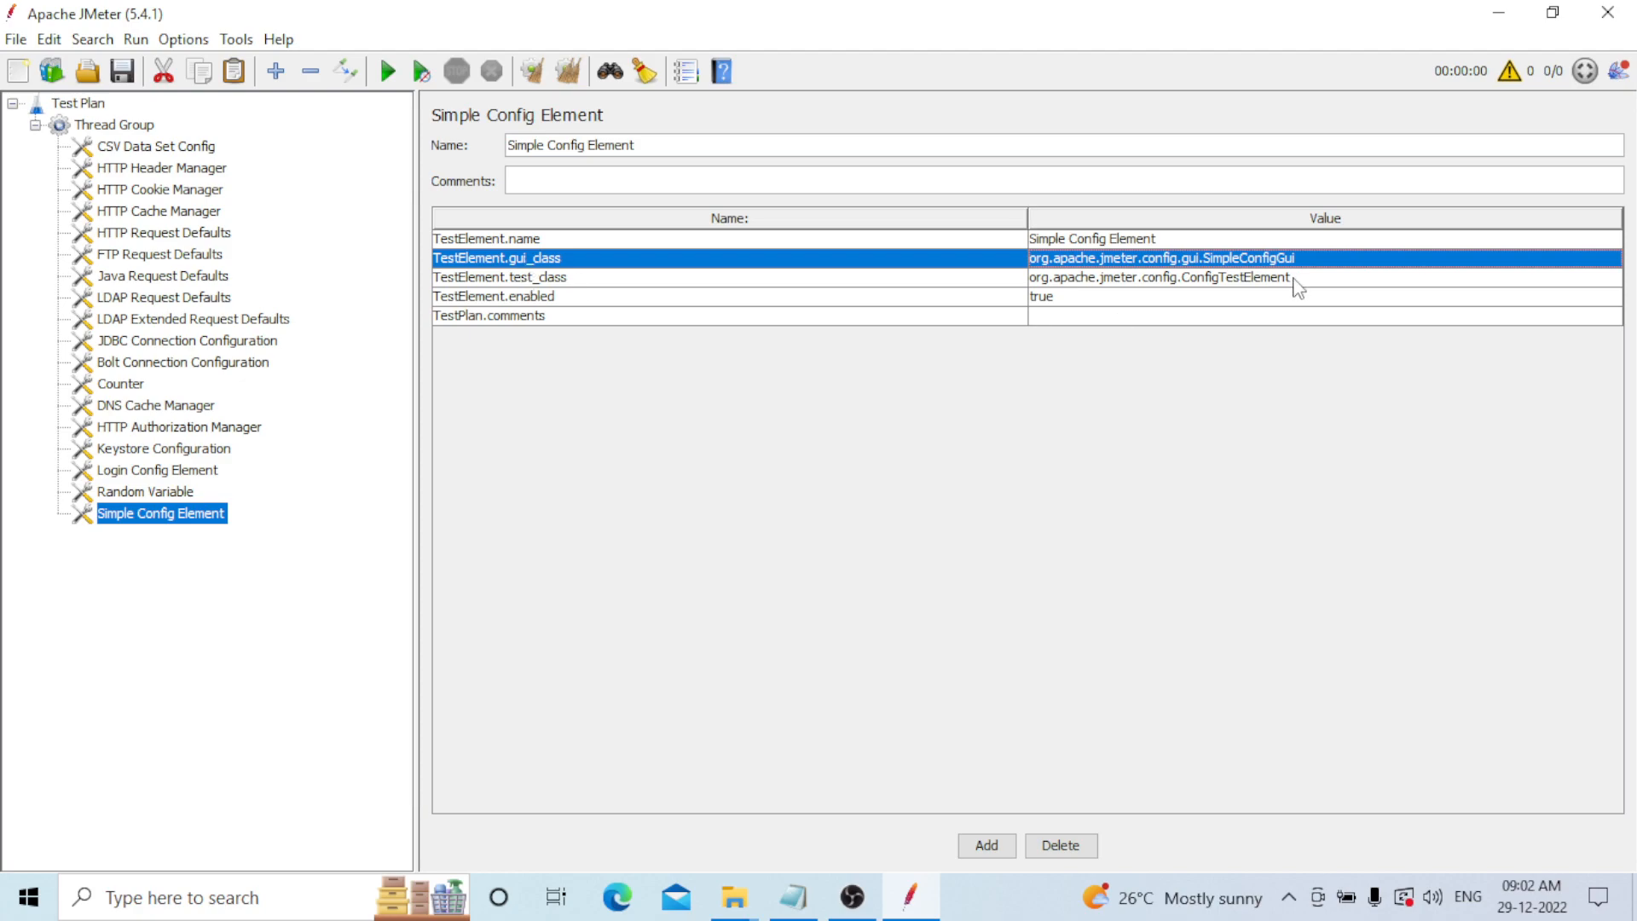
{"action": "left_click", "coordinate": [1074, 302]}
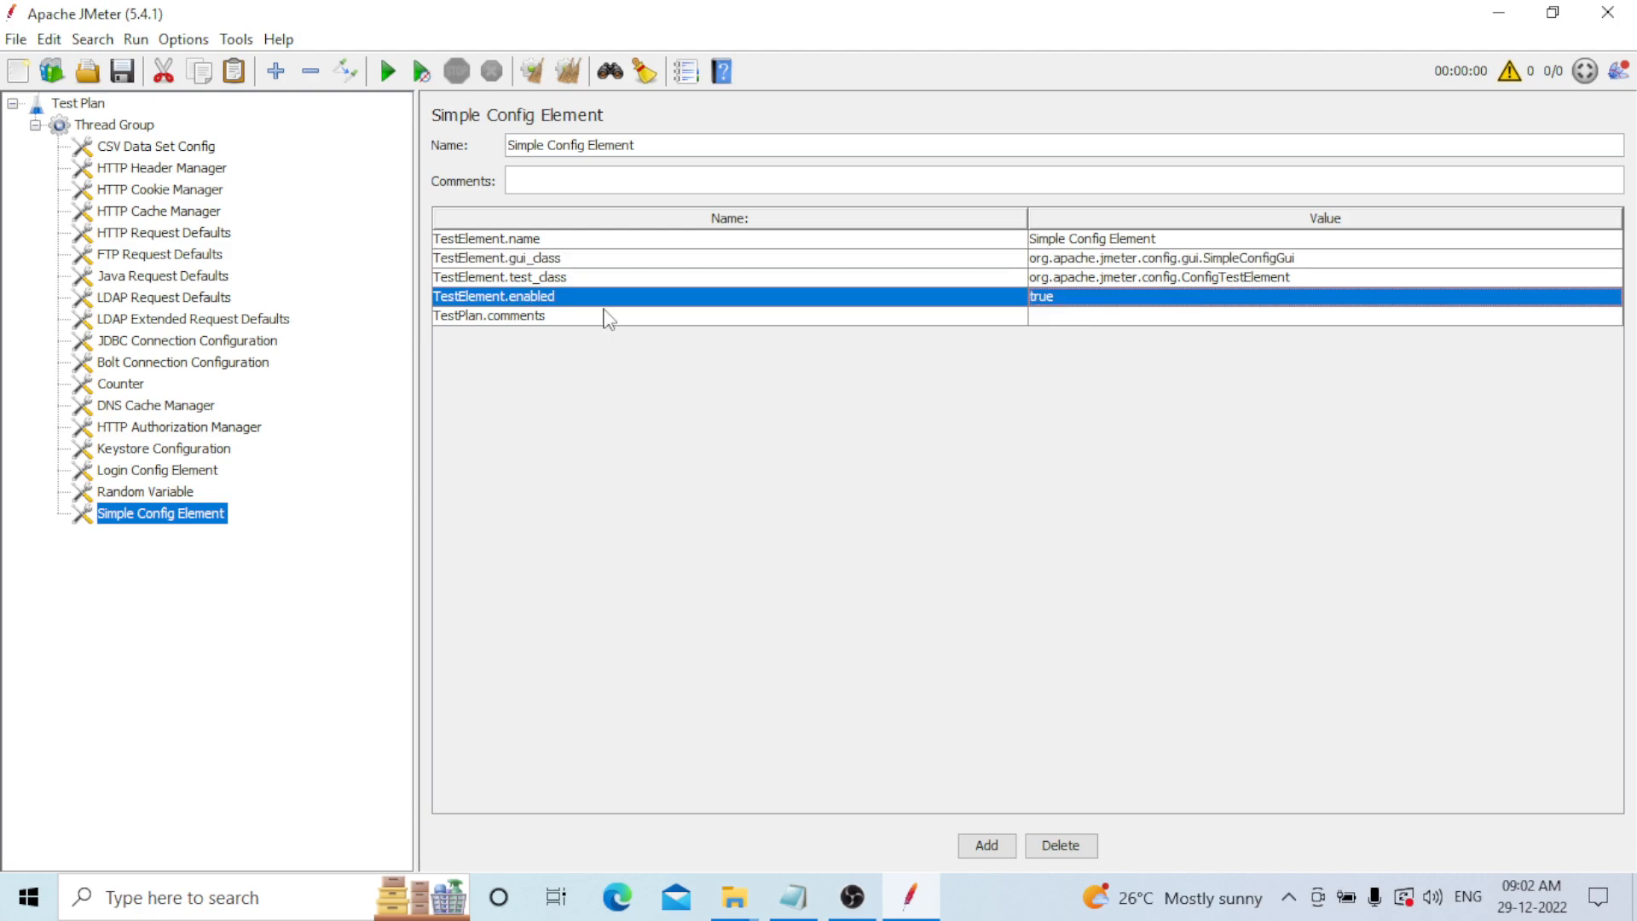
{"action": "left_click", "coordinate": [1108, 317]}
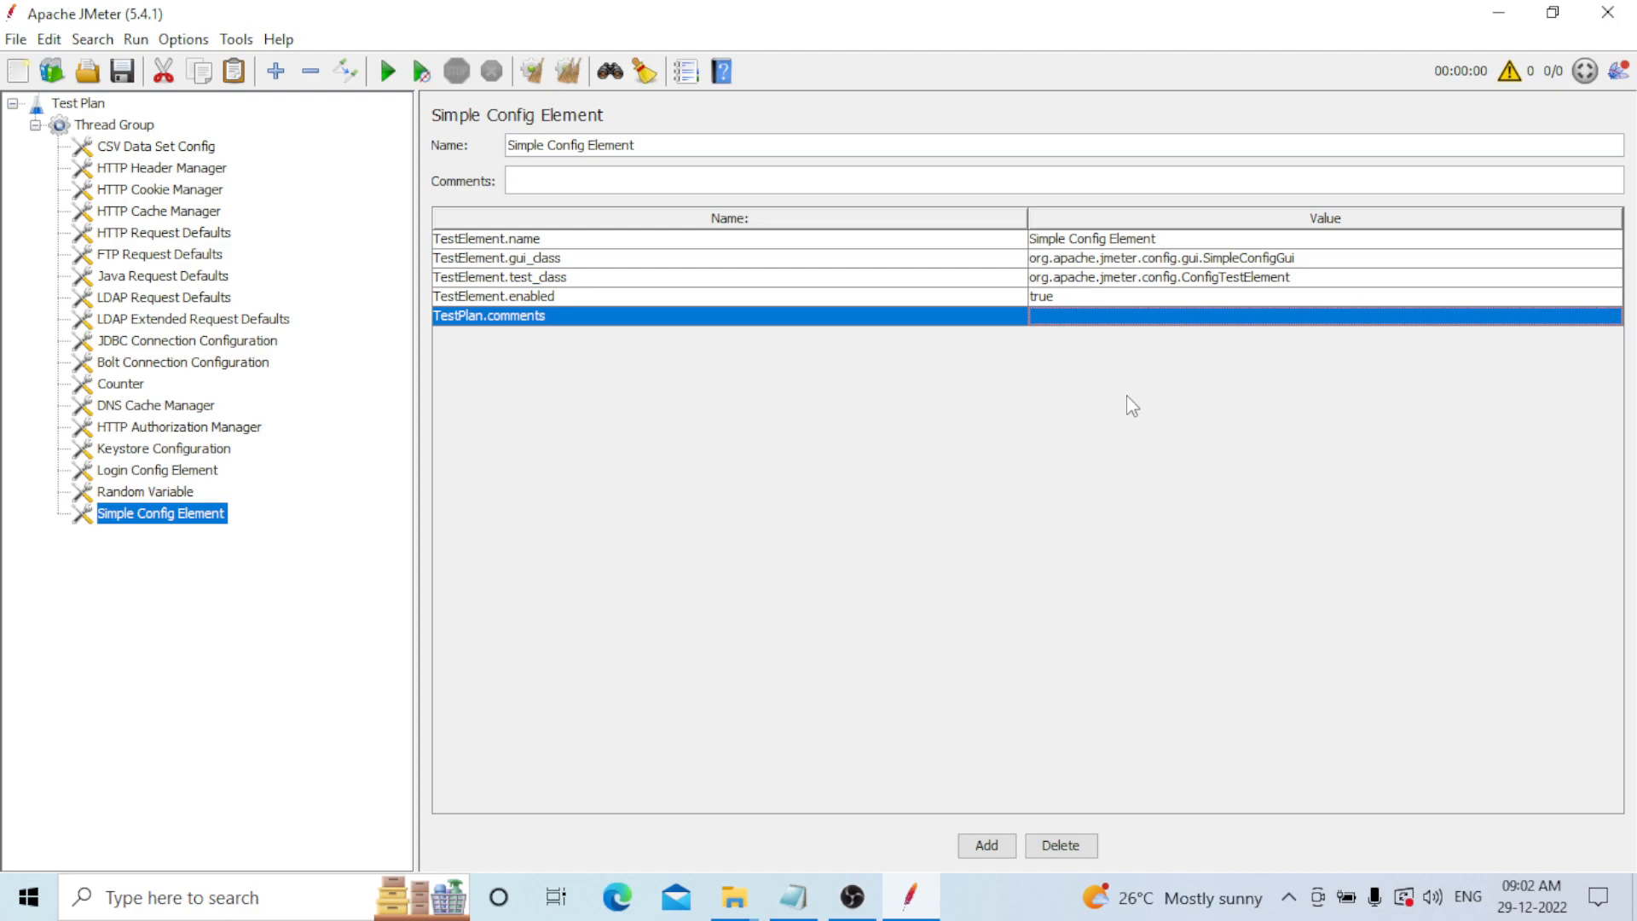
{"action": "left_click", "coordinate": [1079, 260]}
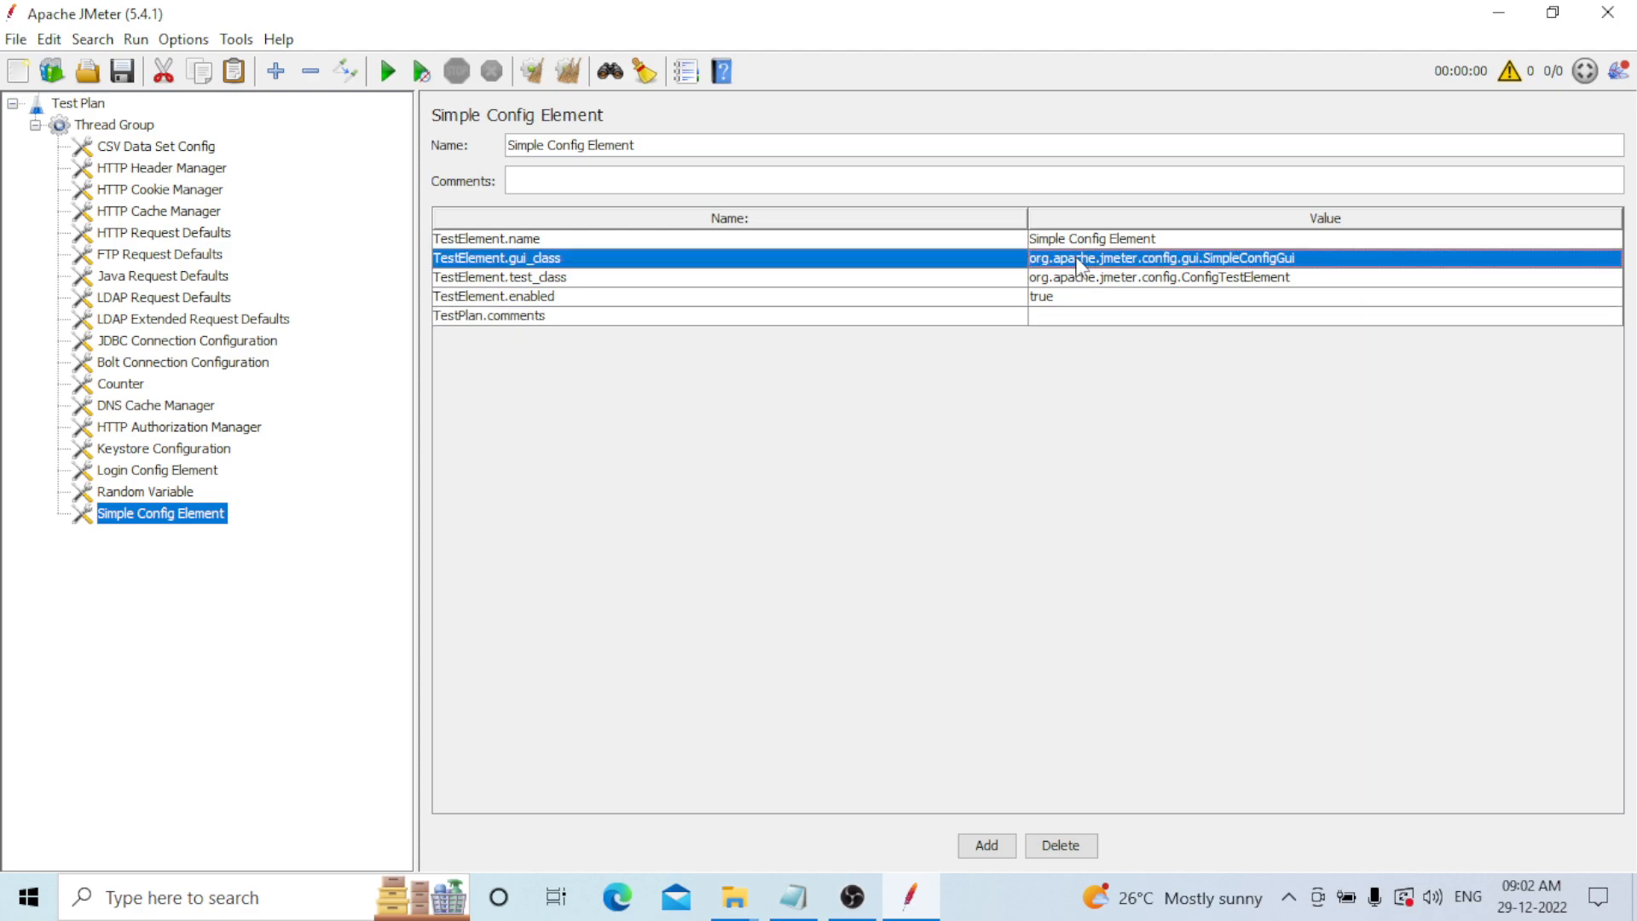
{"action": "left_click", "coordinate": [1072, 282]}
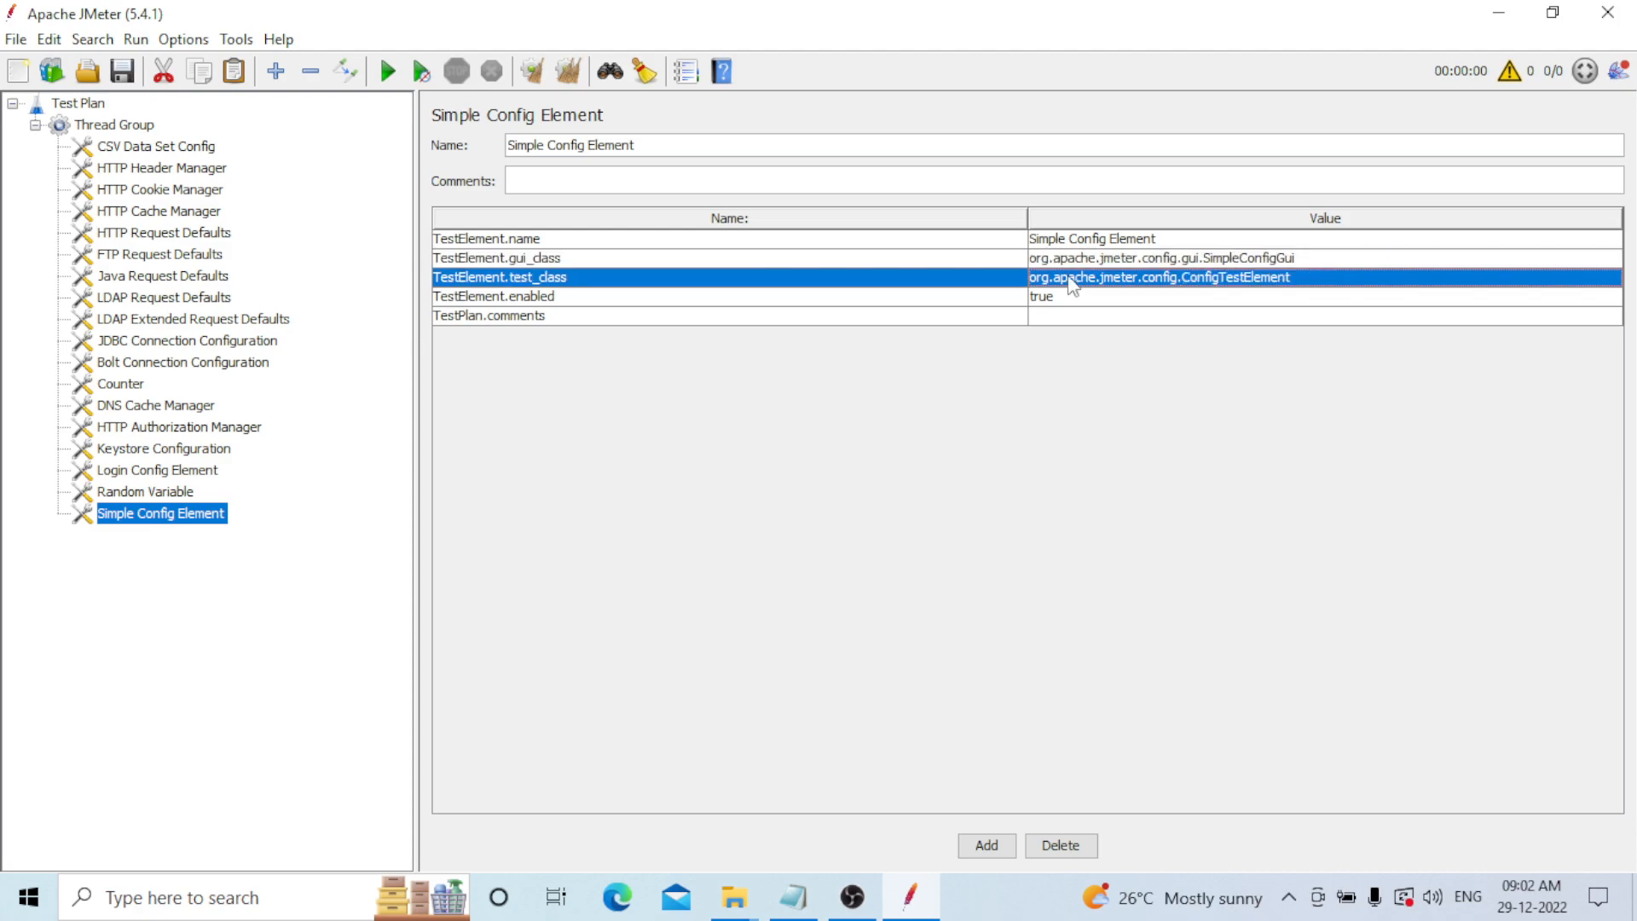
{"action": "left_click", "coordinate": [1065, 298]}
{"action": "left_click", "coordinate": [1079, 260]}
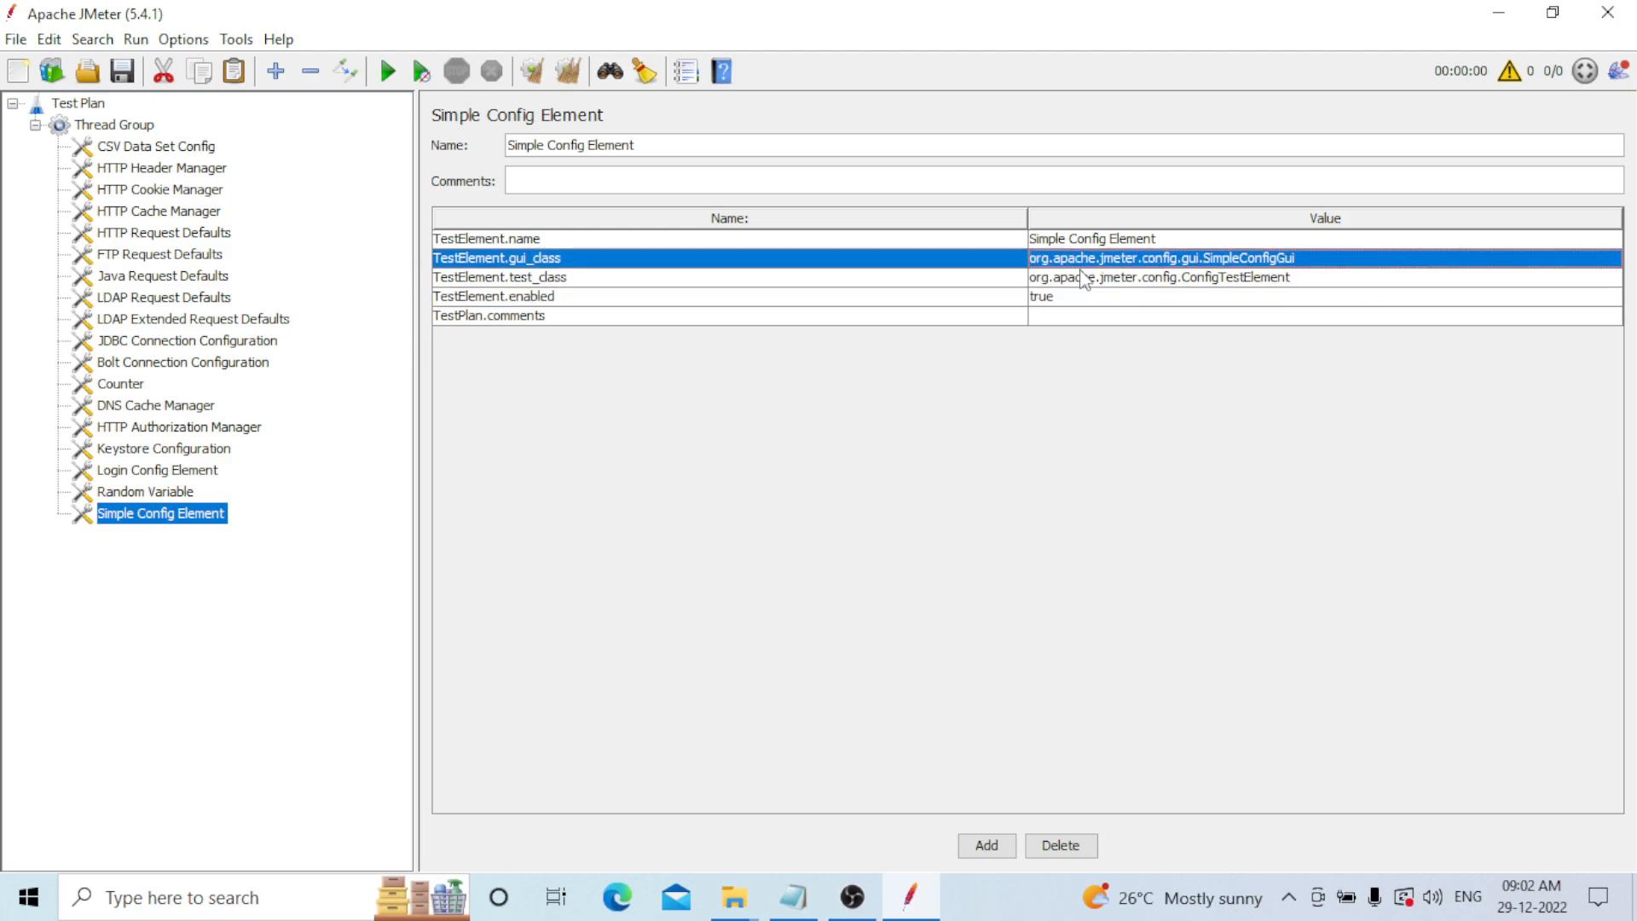
{"action": "left_click", "coordinate": [1081, 277]}
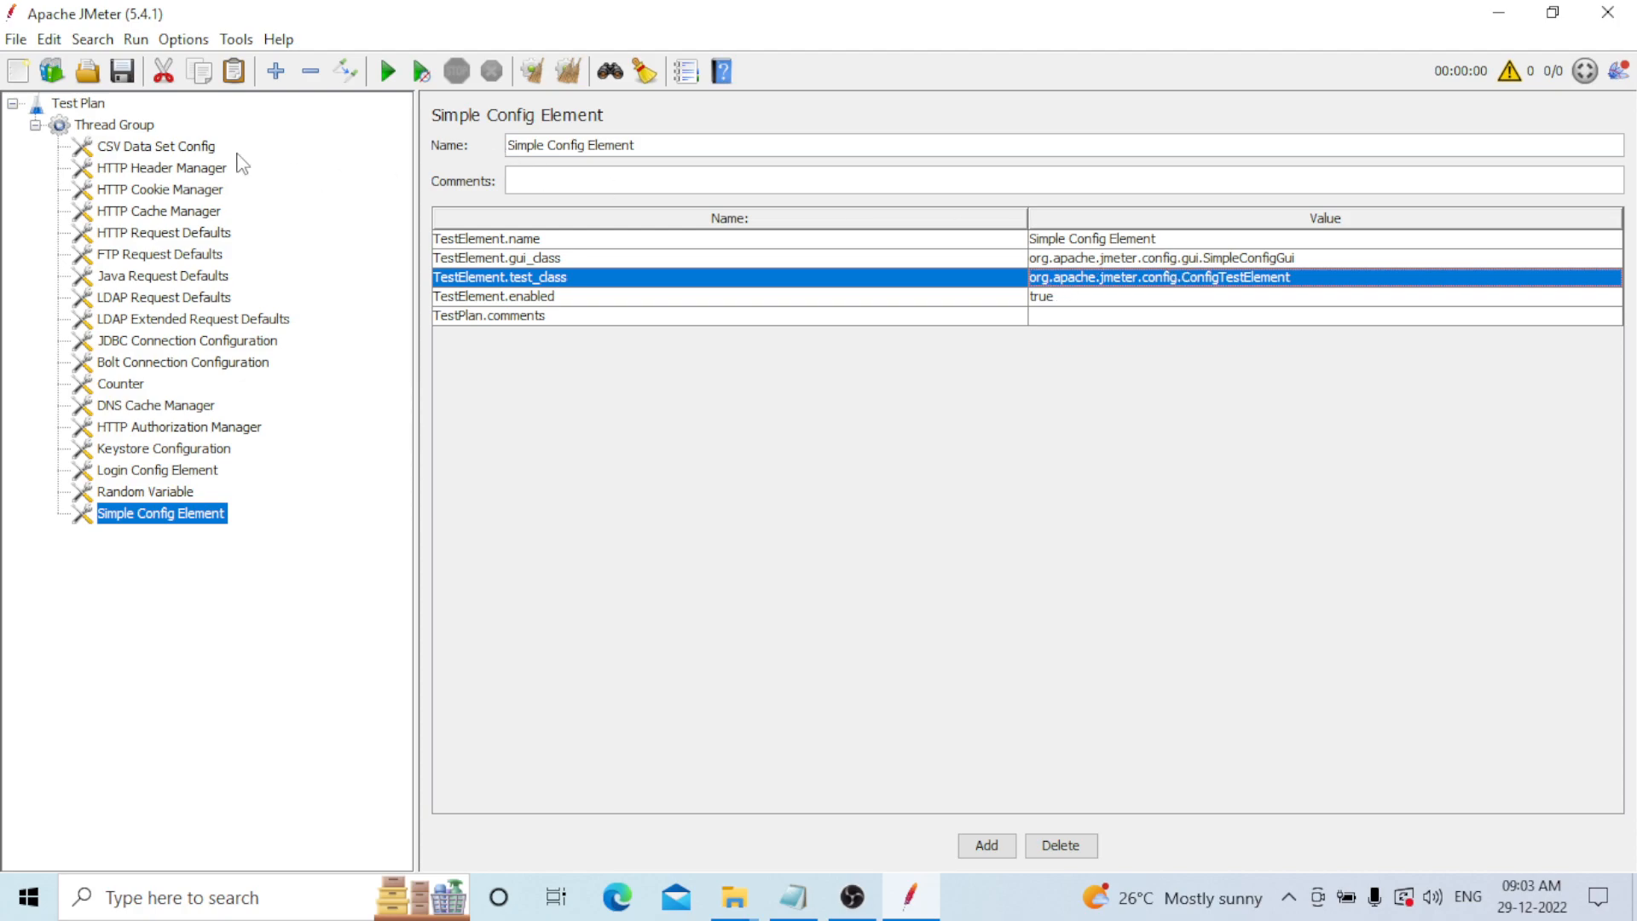
- Add a TCP Sampler Config element to the Thread Group and go over its response timeout and text-to-send fields
{"action": "left_click", "coordinate": [124, 126]}
{"action": "right_click", "coordinate": [124, 123]}
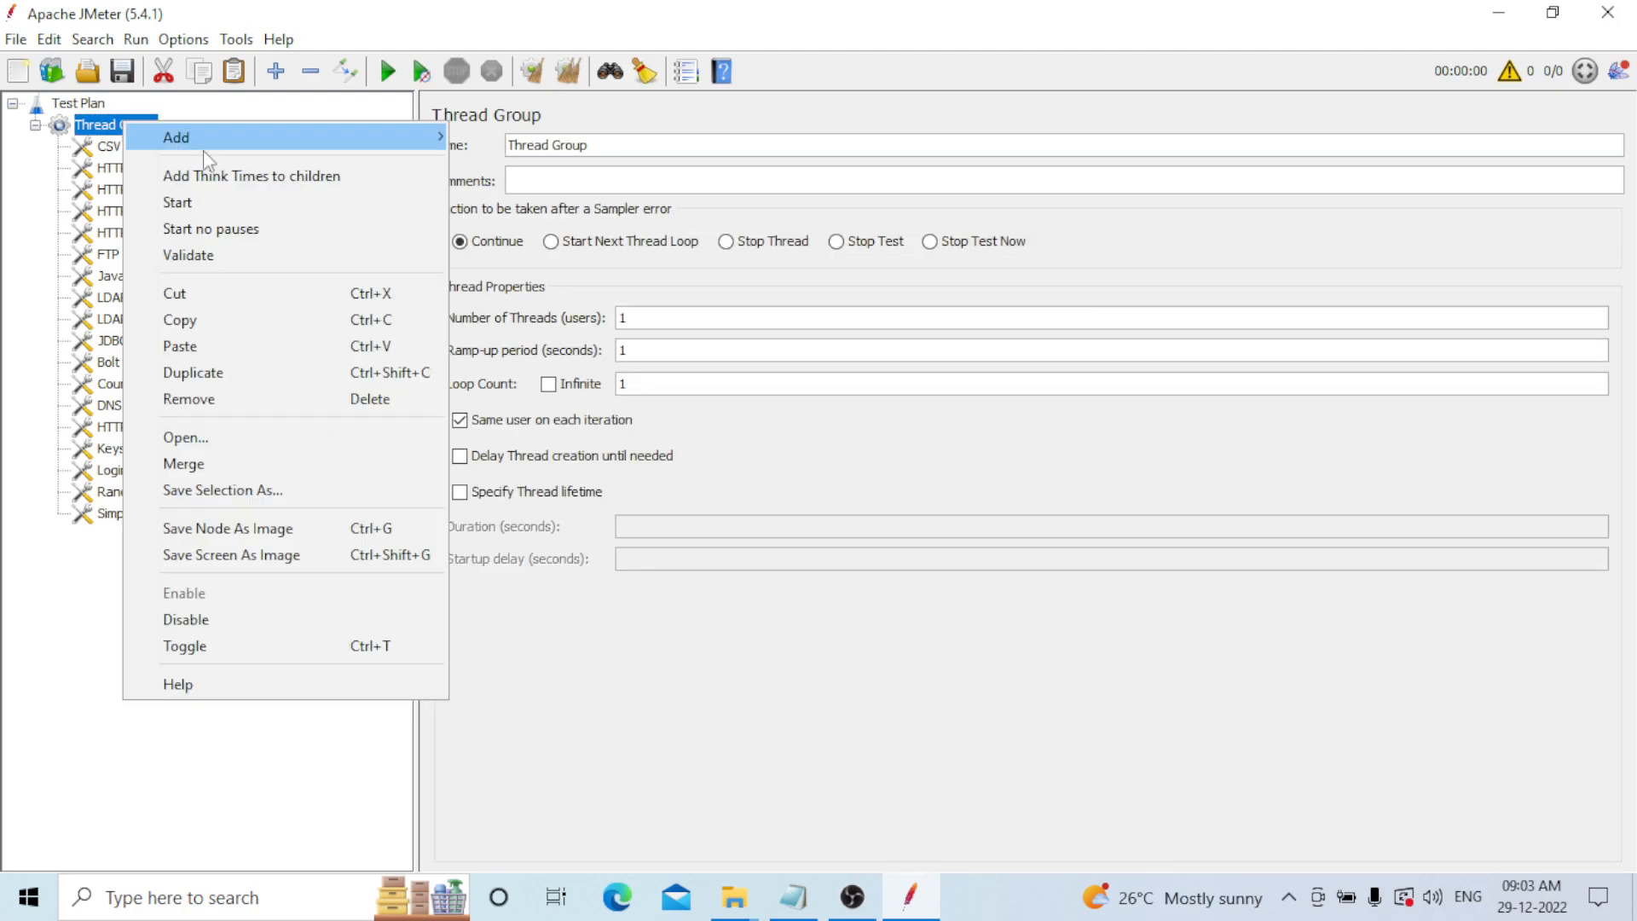
{"action": "mouse_move", "coordinate": [439, 149]}
{"action": "mouse_move", "coordinate": [563, 388]}
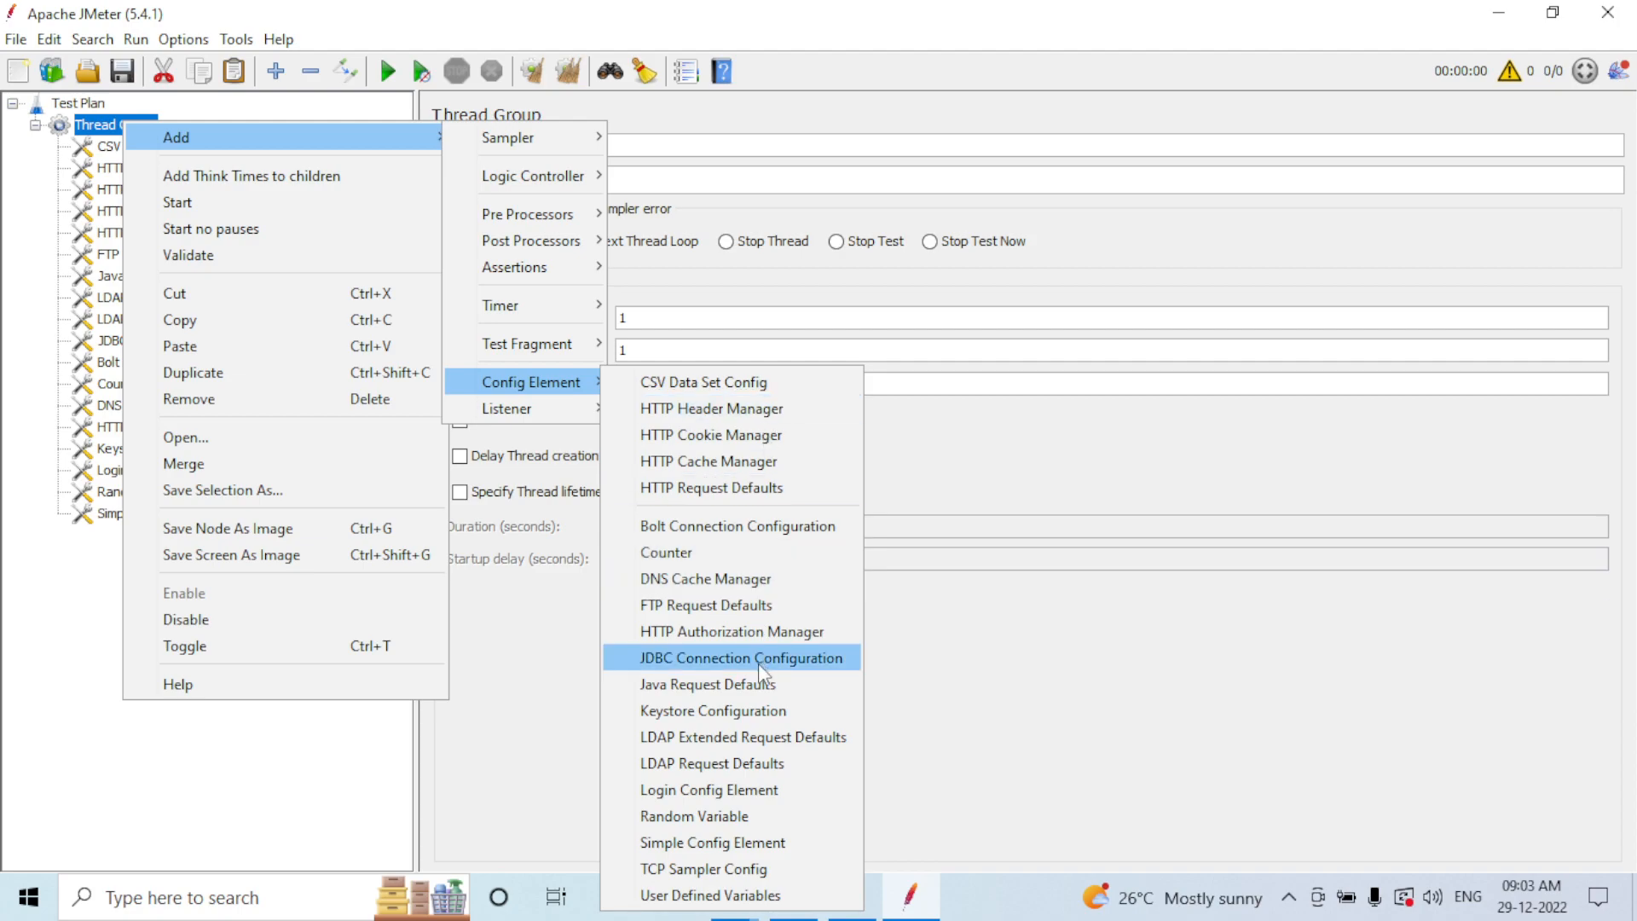
{"action": "left_click", "coordinate": [726, 869]}
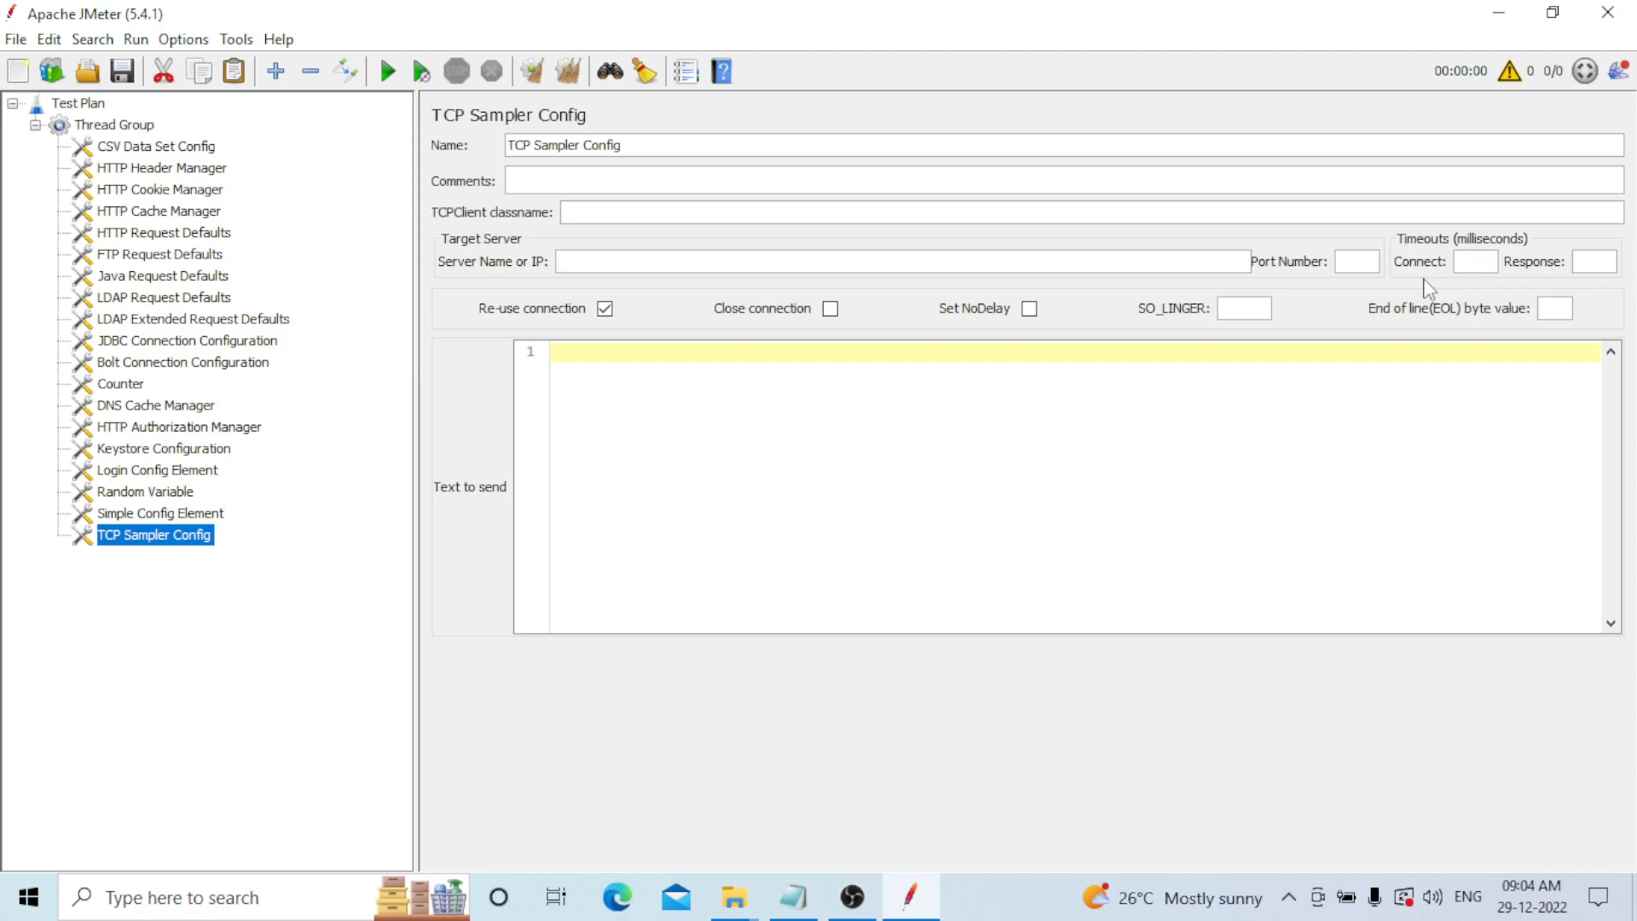
{"action": "left_click", "coordinate": [1603, 261]}
{"action": "left_click", "coordinate": [666, 423]}
- Add a User Defined Variables element to the Thread Group
{"action": "left_click", "coordinate": [137, 128]}
{"action": "right_click", "coordinate": [137, 128]}
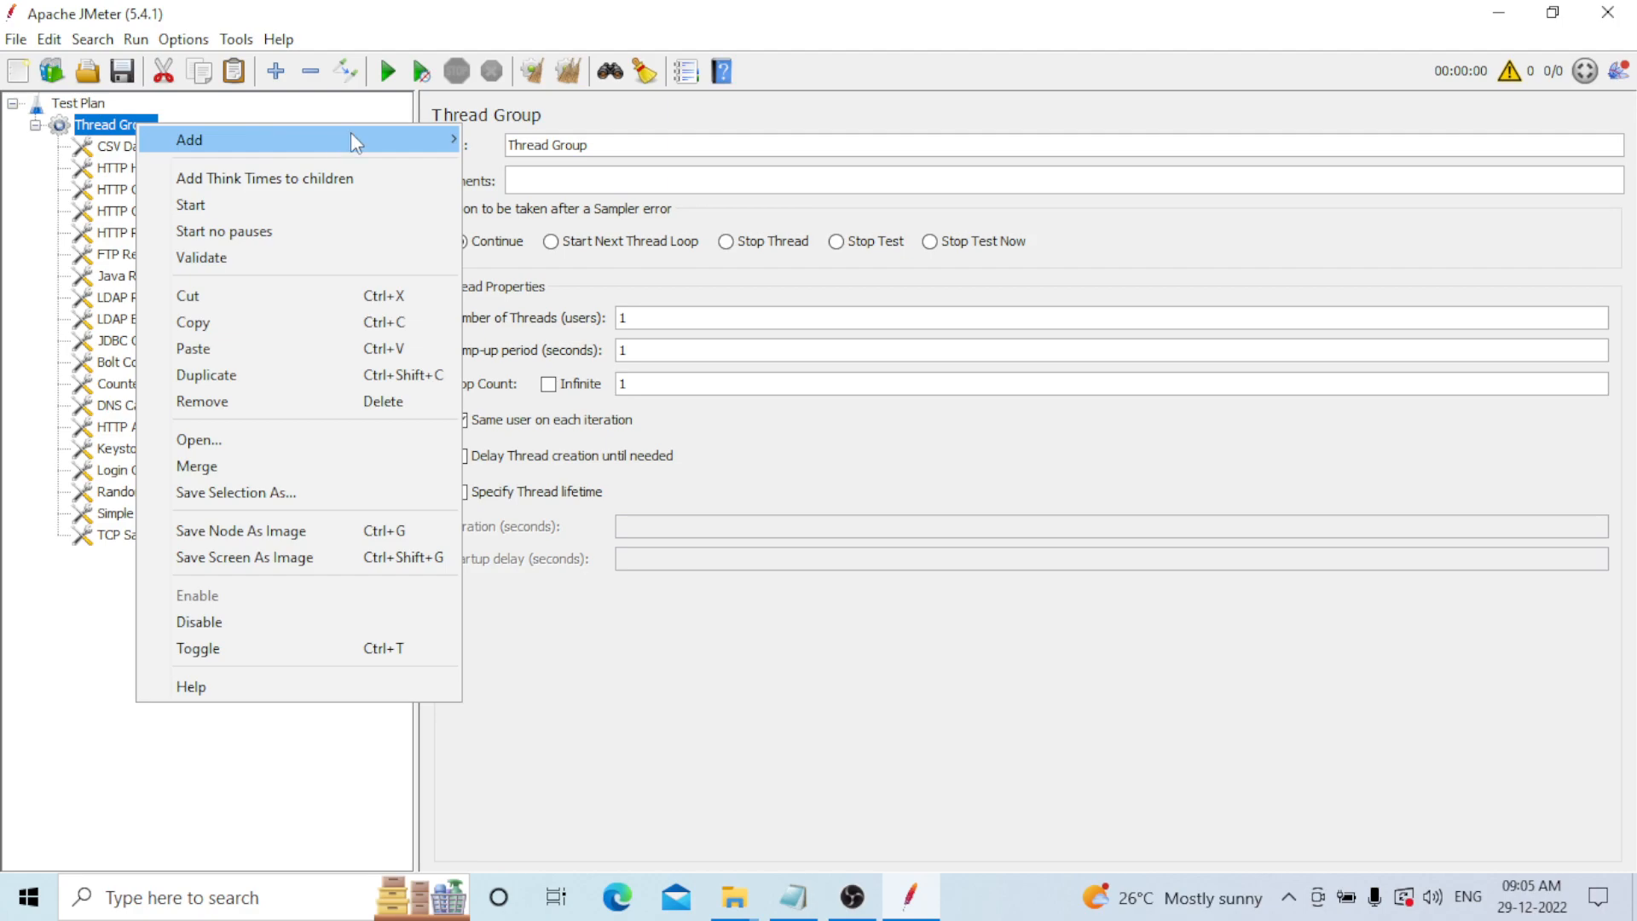
{"action": "mouse_move", "coordinate": [454, 143]}
{"action": "mouse_move", "coordinate": [529, 385]}
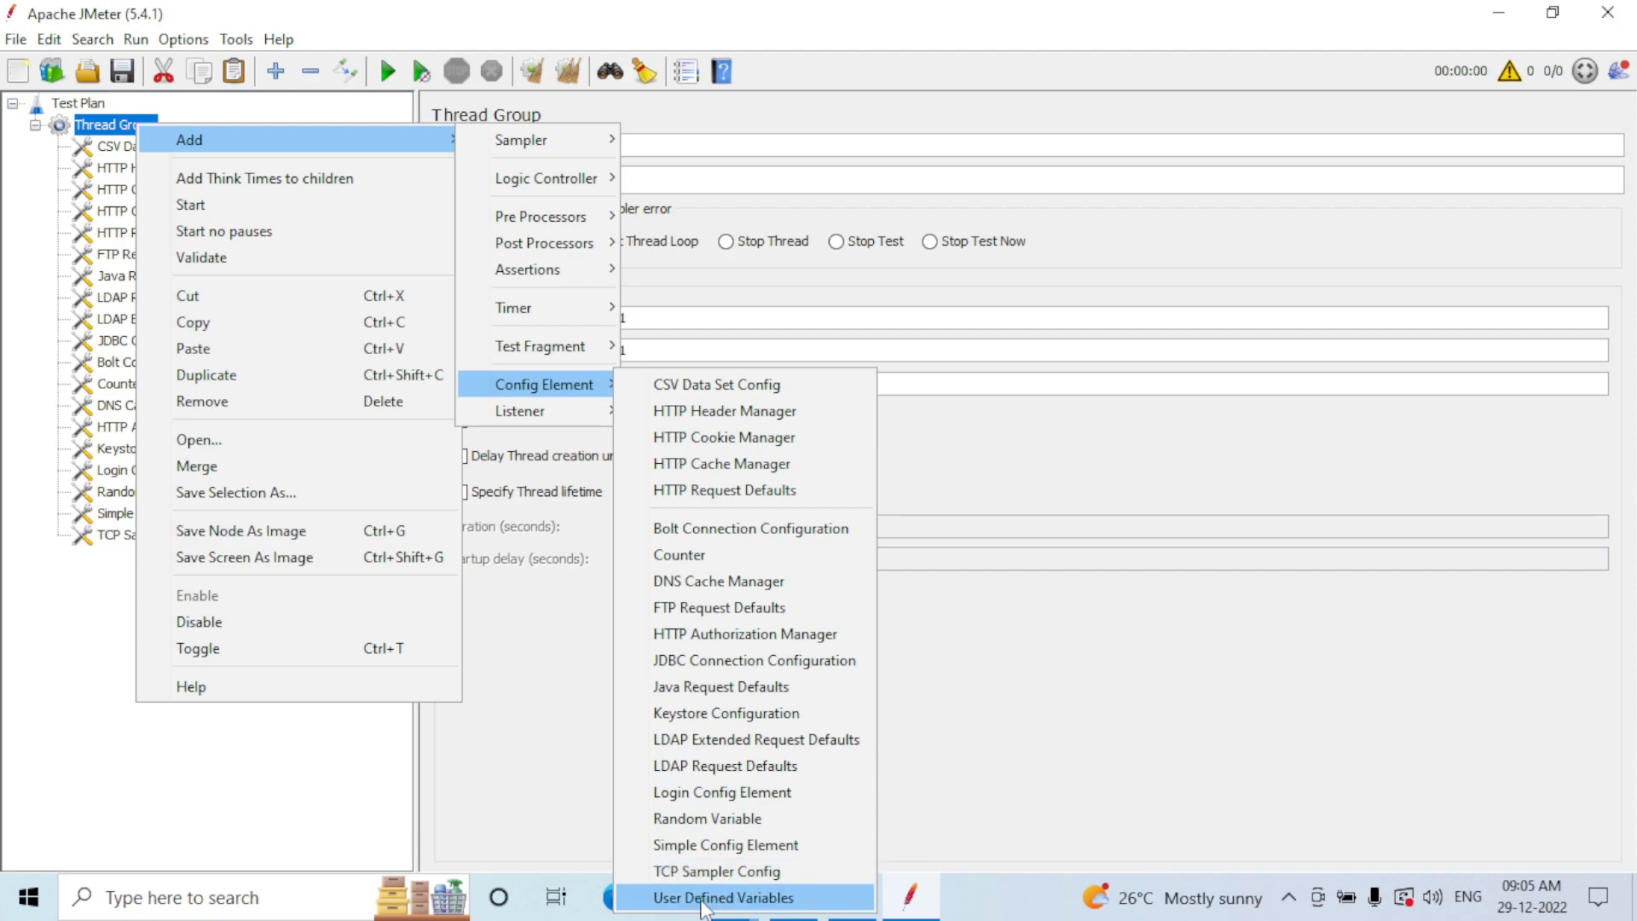
{"action": "left_click", "coordinate": [732, 901]}
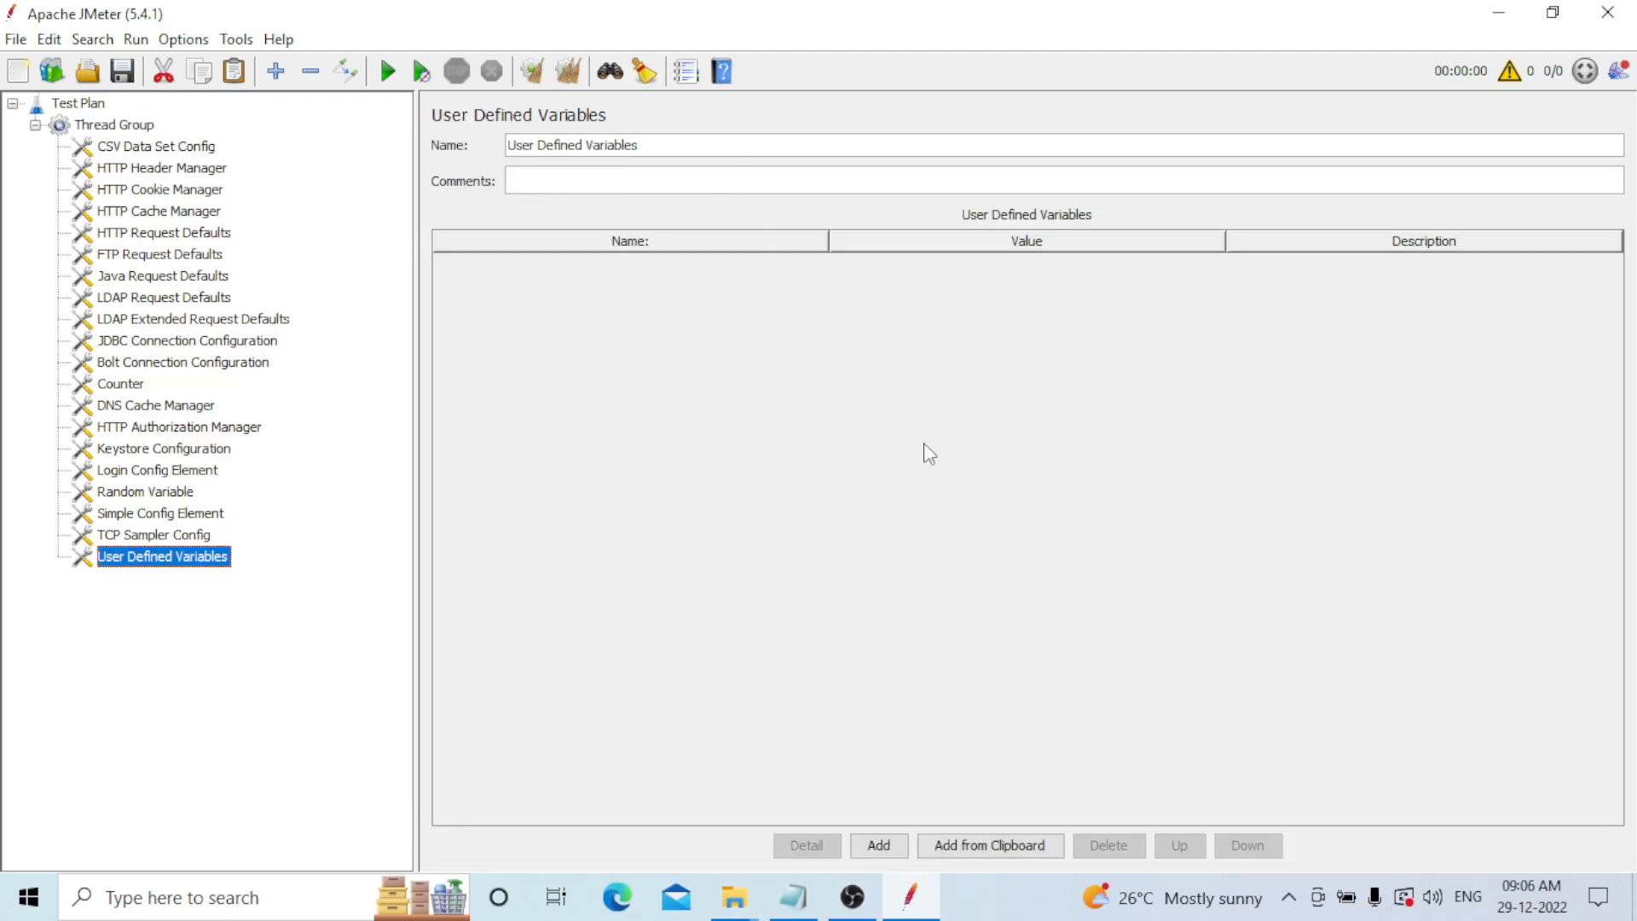
{"action": "left_click", "coordinate": [880, 846]}
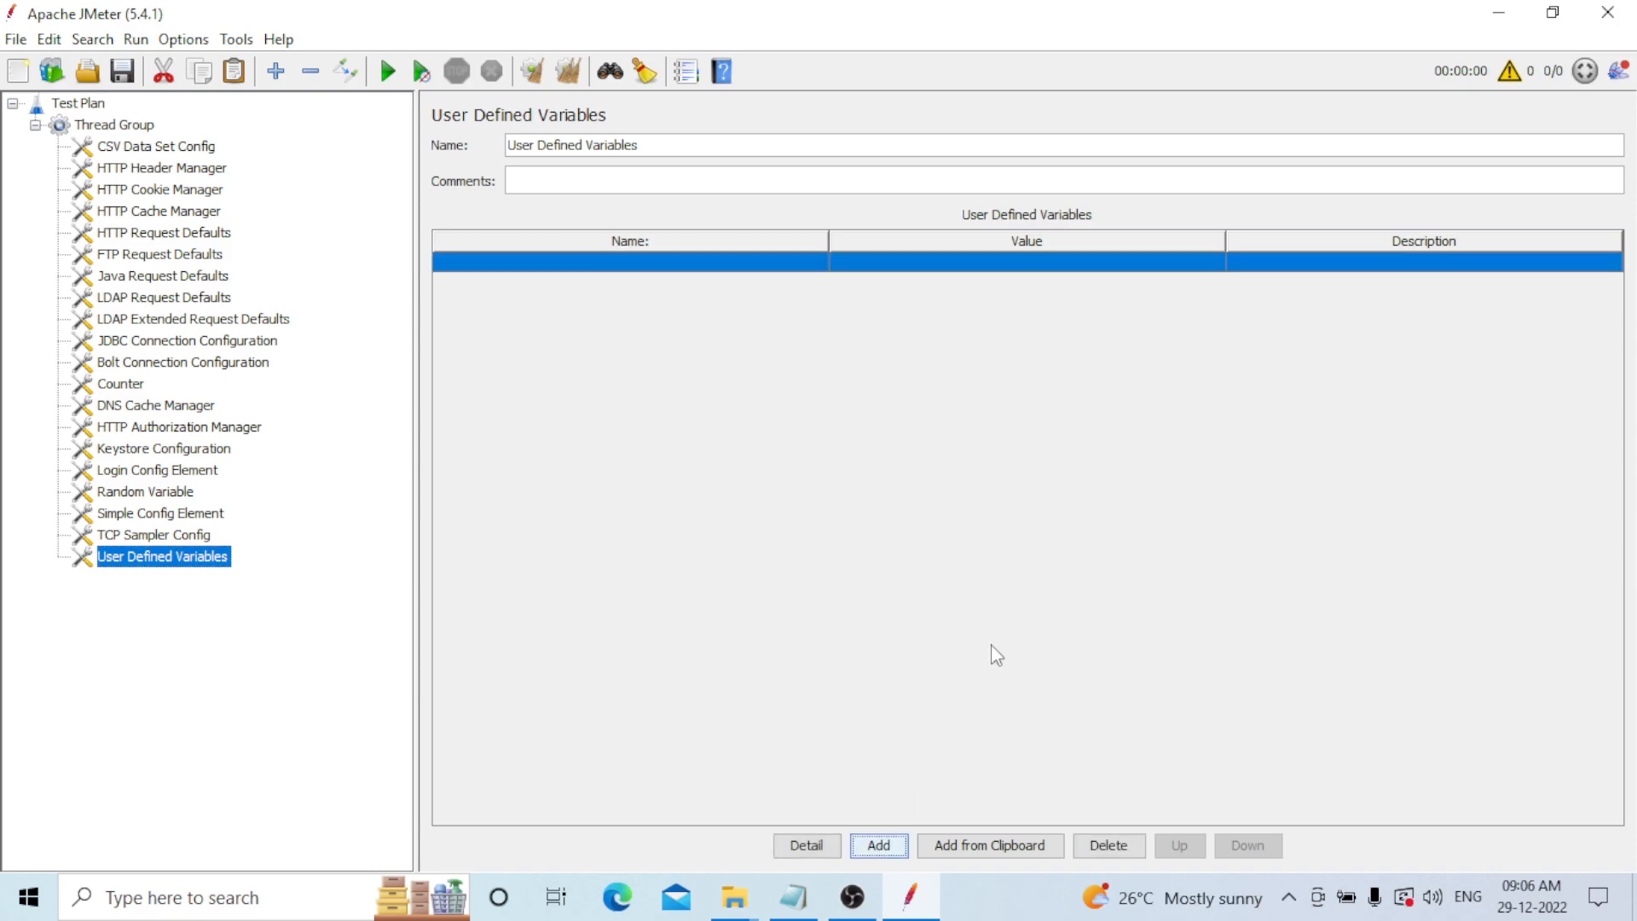
{"action": "double_click", "coordinate": [650, 264]}
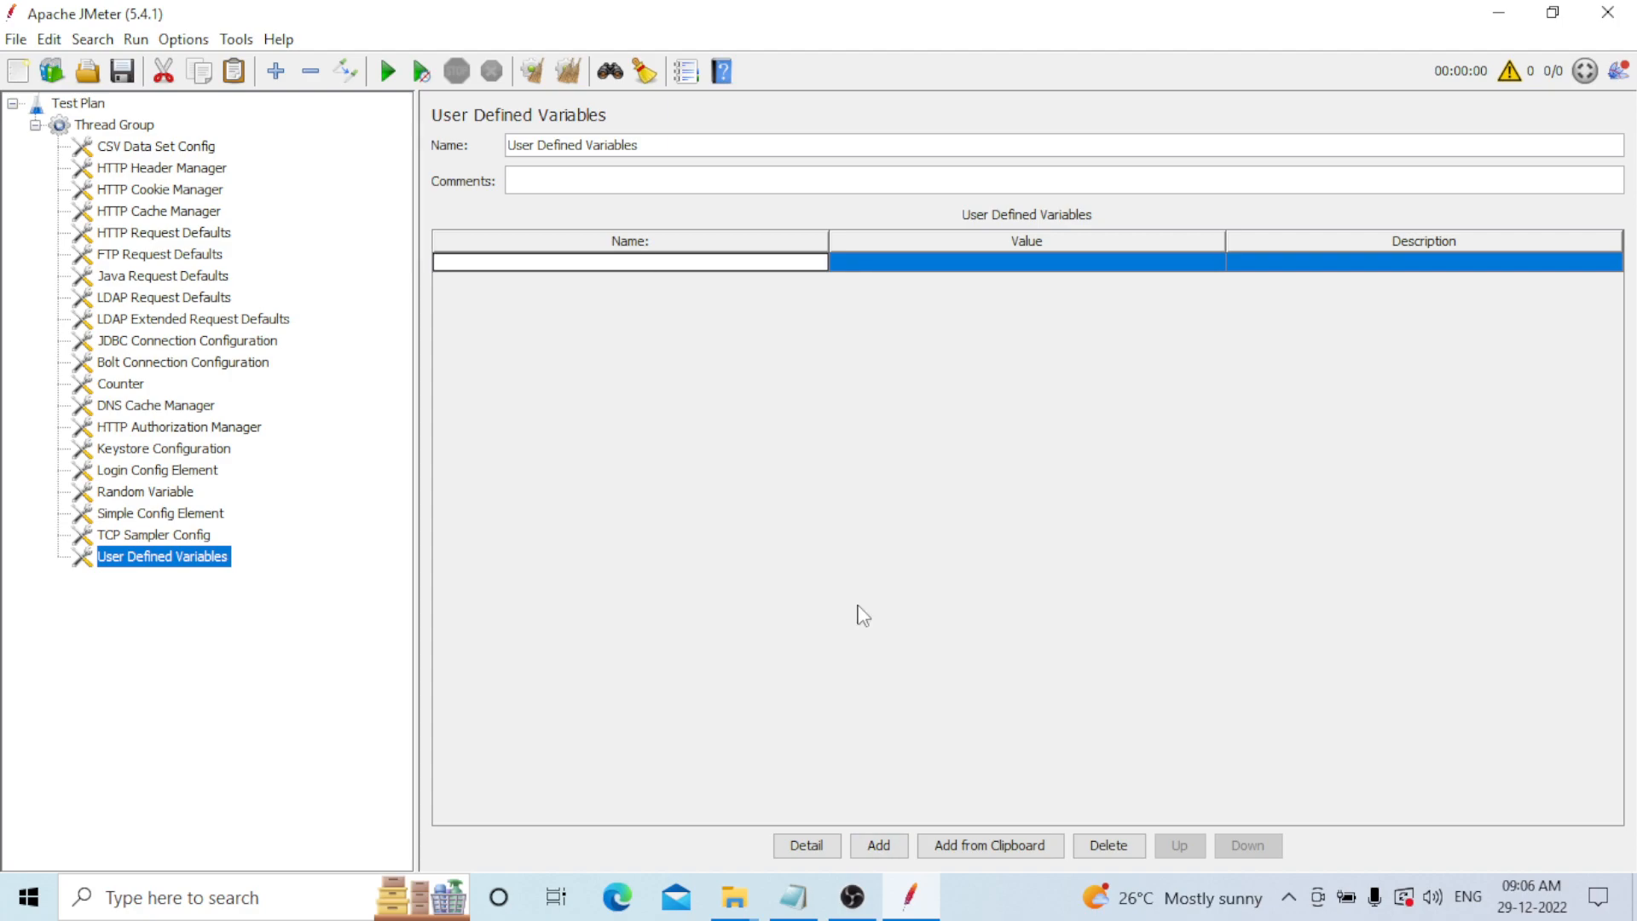
{"action": "type", "text": "google"}
{"action": "left_click", "coordinate": [987, 262]}
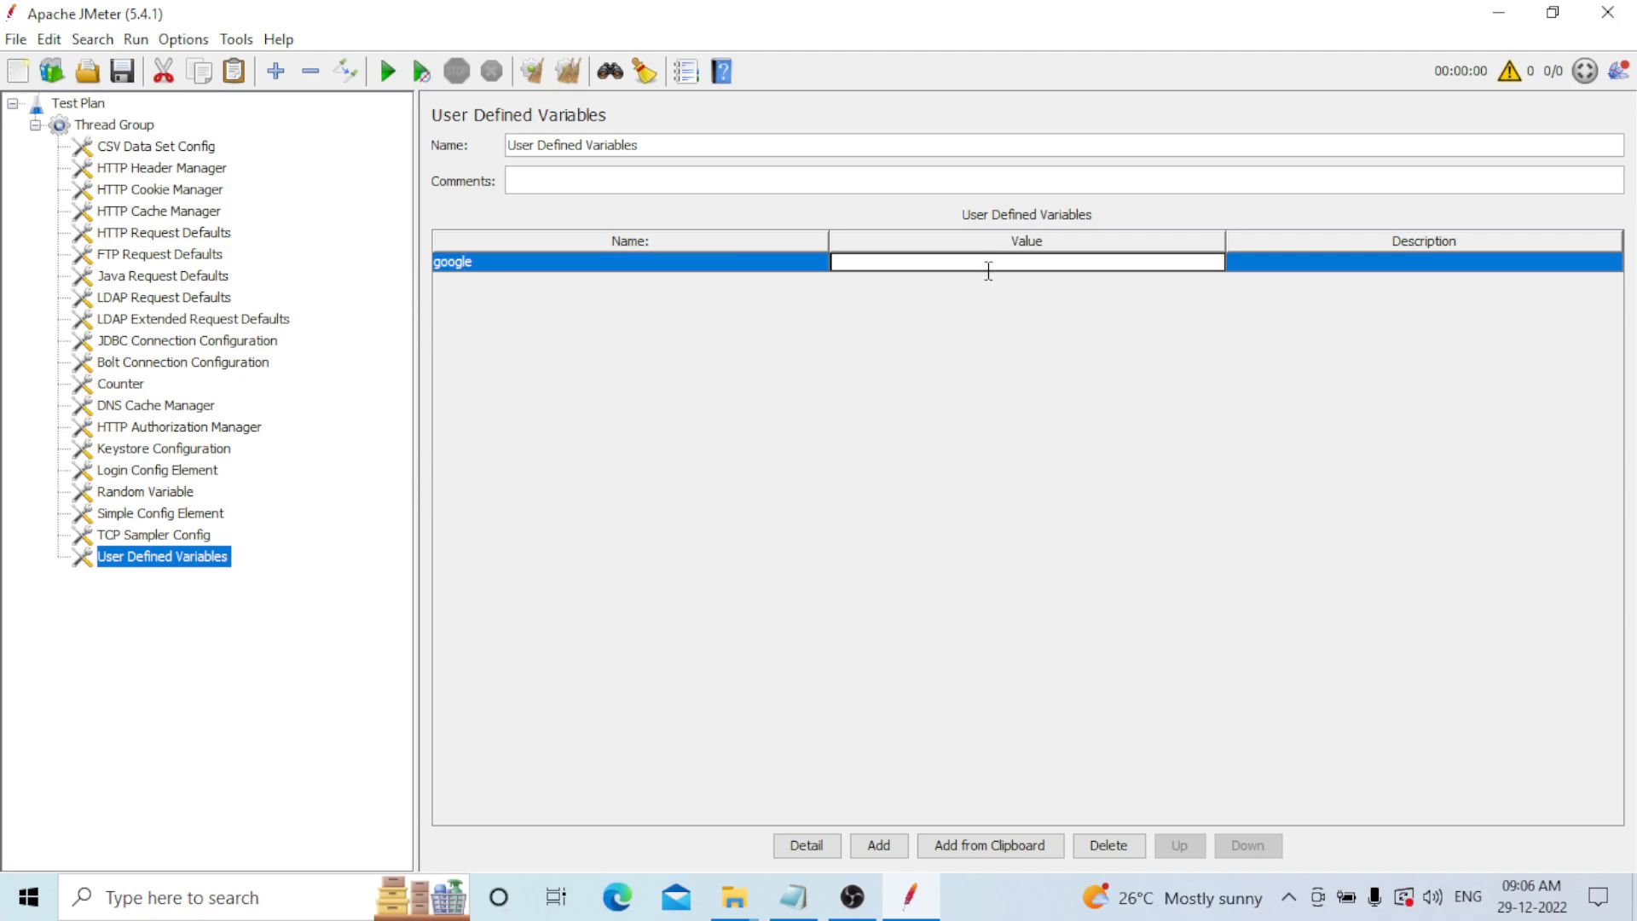
{"action": "type", "text": "www."}
{"action": "type", "text": ".com"}
{"action": "left_click", "coordinate": [783, 263]}
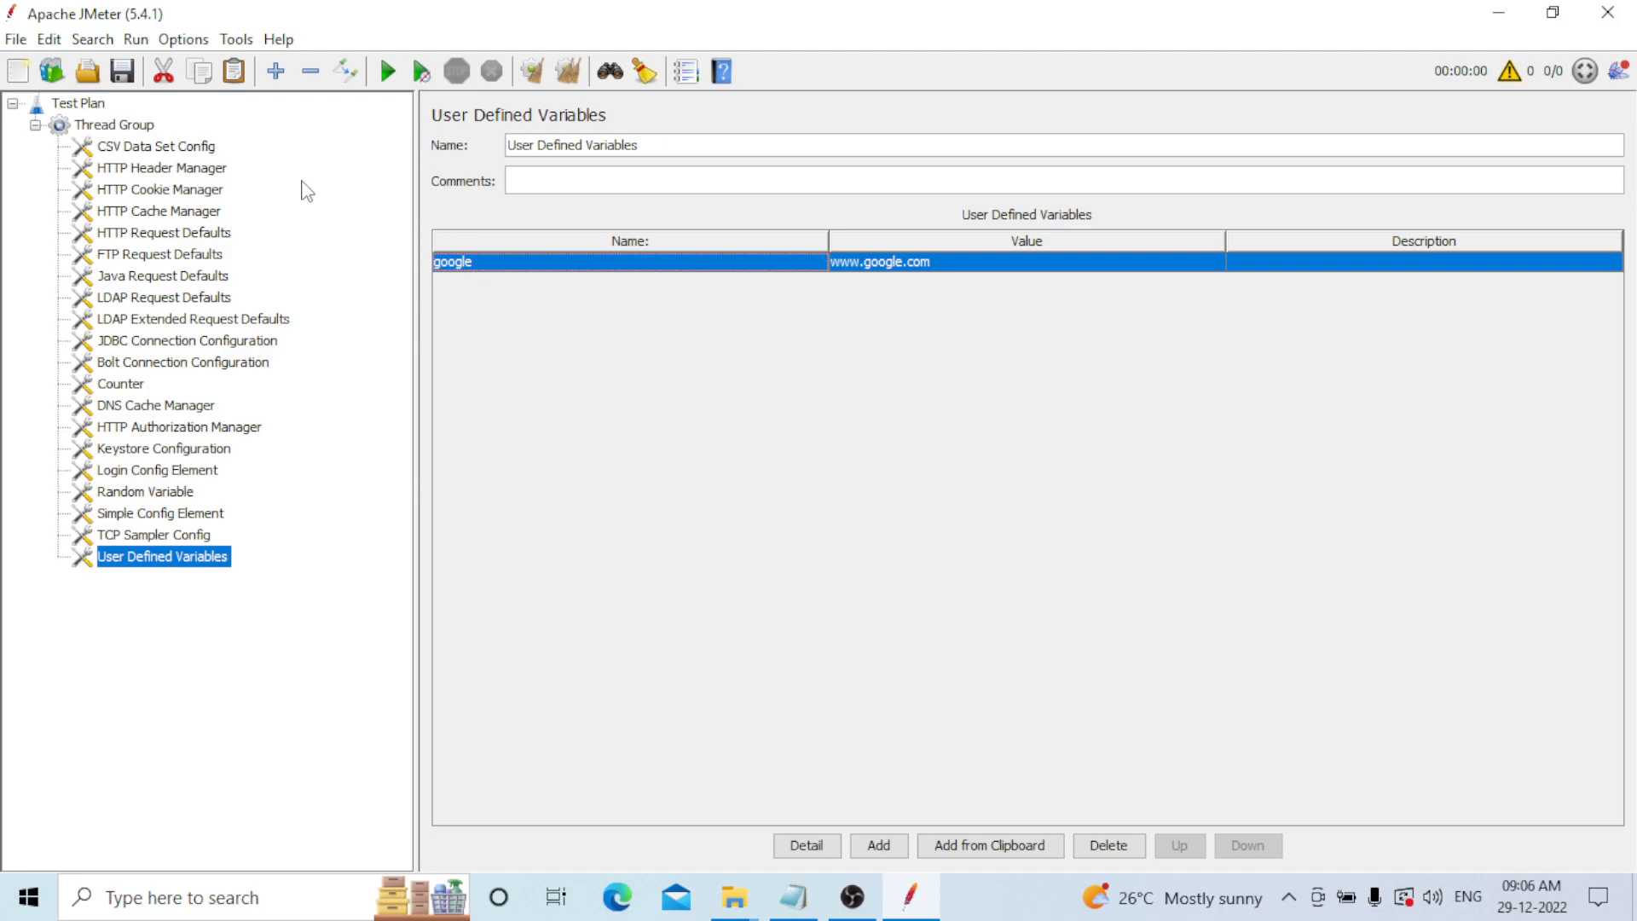
{"action": "left_click", "coordinate": [171, 233]}
{"action": "left_click", "coordinate": [844, 260]}
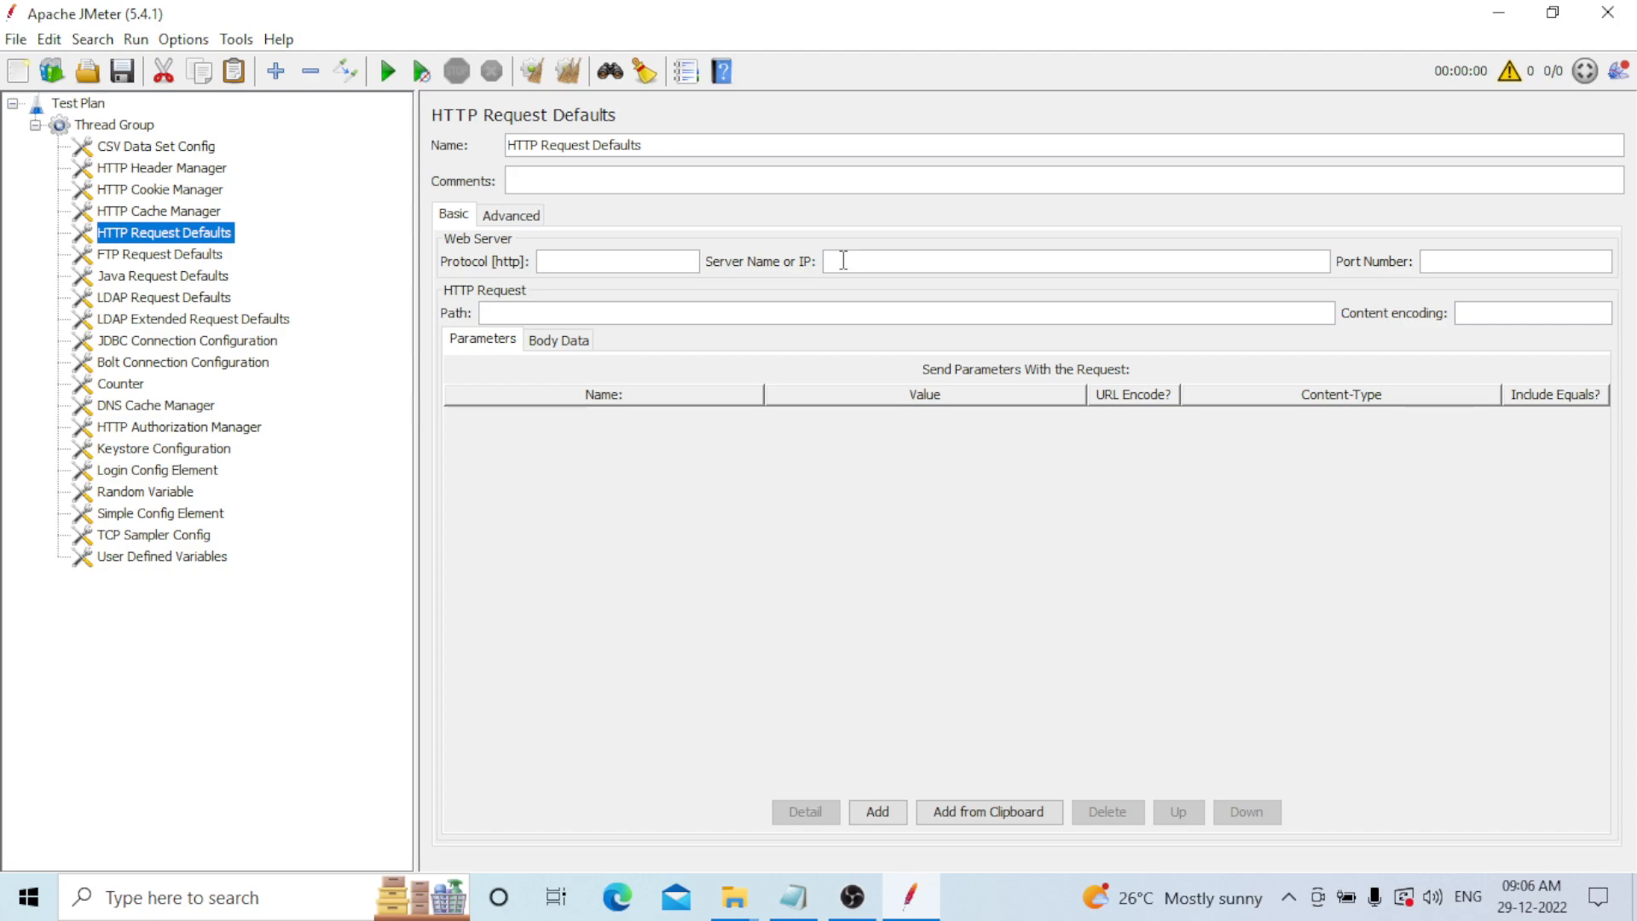
{"action": "type", "text": "www.google.com"}
{"action": "key", "text": "BackSpace"}
{"action": "key", "text": "BackSpace"}
{"action": "key", "text": "BackSpace"}
{"action": "key", "text": "BackSpace"}
{"action": "key", "text": "BackSpace"}
{"action": "key", "text": "BackSpace"}
{"action": "key", "text": "BackSpace"}
{"action": "key", "text": "BackSpace"}
{"action": "key", "text": "BackSpace"}
{"action": "key", "text": "BackSpace"}
{"action": "key", "text": "BackSpace"}
{"action": "key", "text": "BackSpace"}
{"action": "key", "text": "BackSpace"}
{"action": "key", "text": "BackSpace"}
{"action": "type", "text": "${}google"}
- Review the google entry in User Defined Variables and open the CSV Data Set Config settings
{"action": "left_click", "coordinate": [154, 557]}
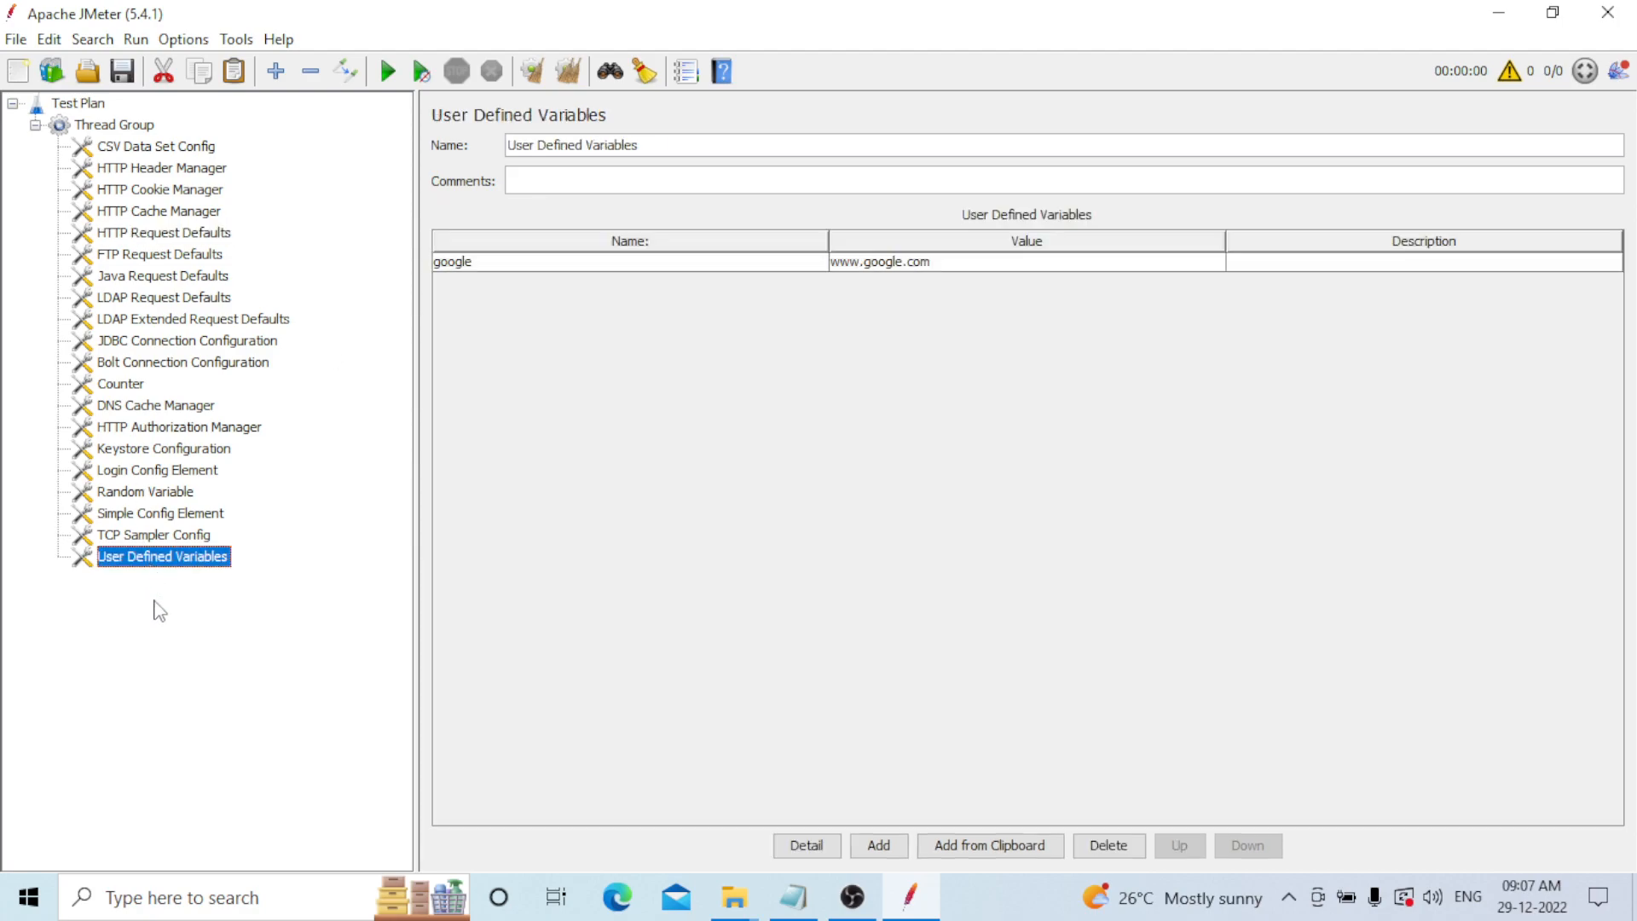
{"action": "left_click", "coordinate": [953, 272]}
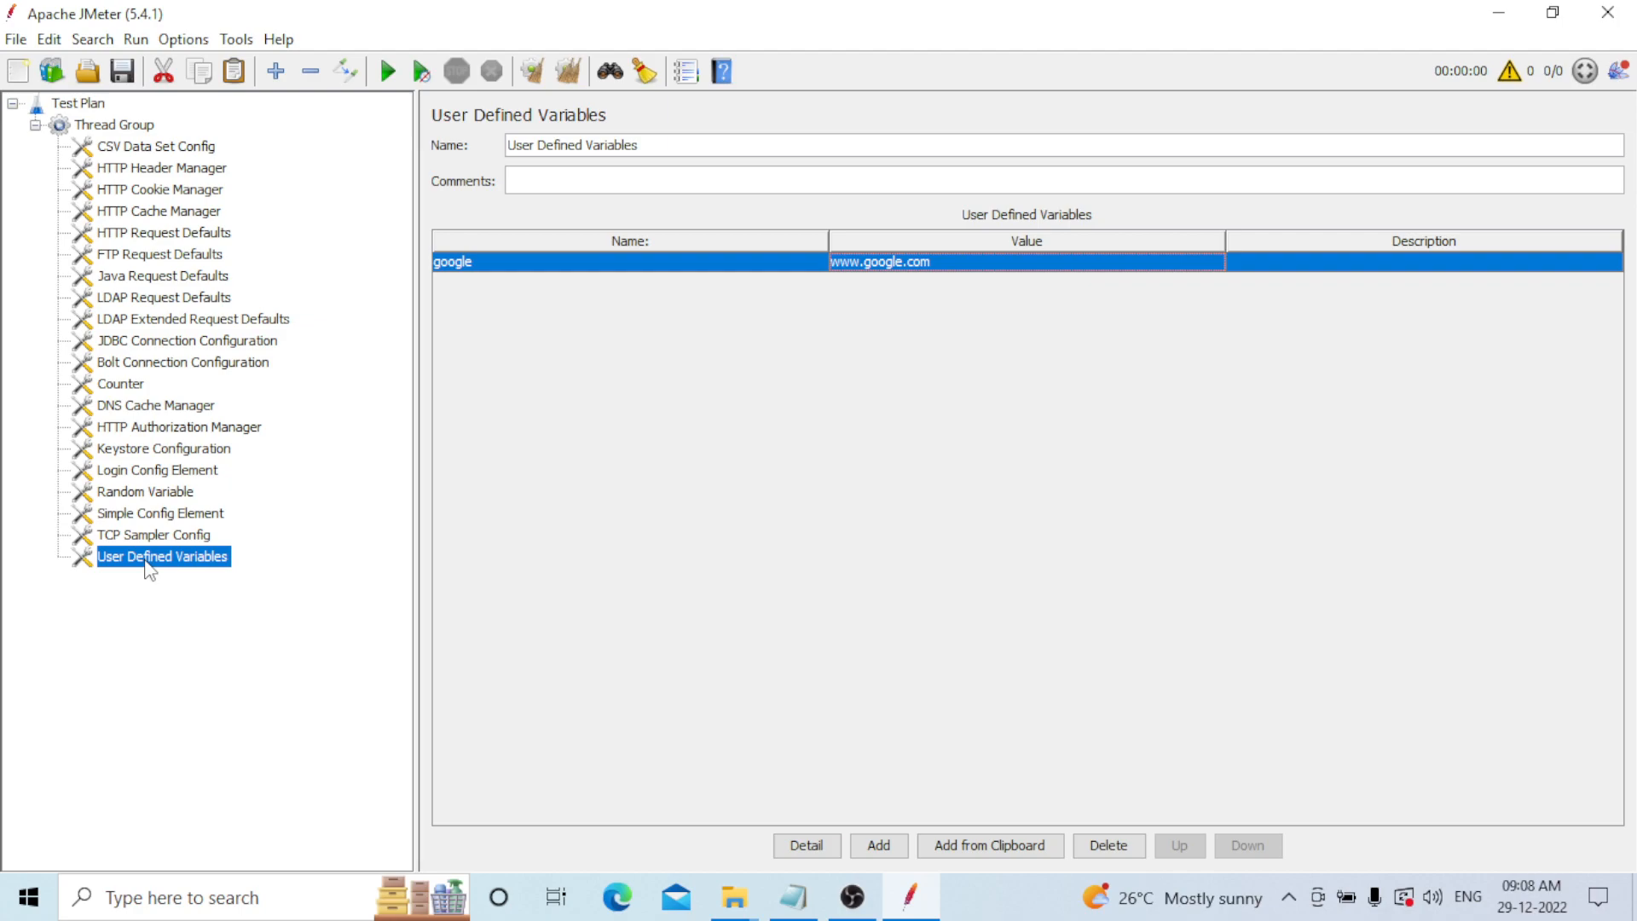
{"action": "left_click", "coordinate": [181, 147]}
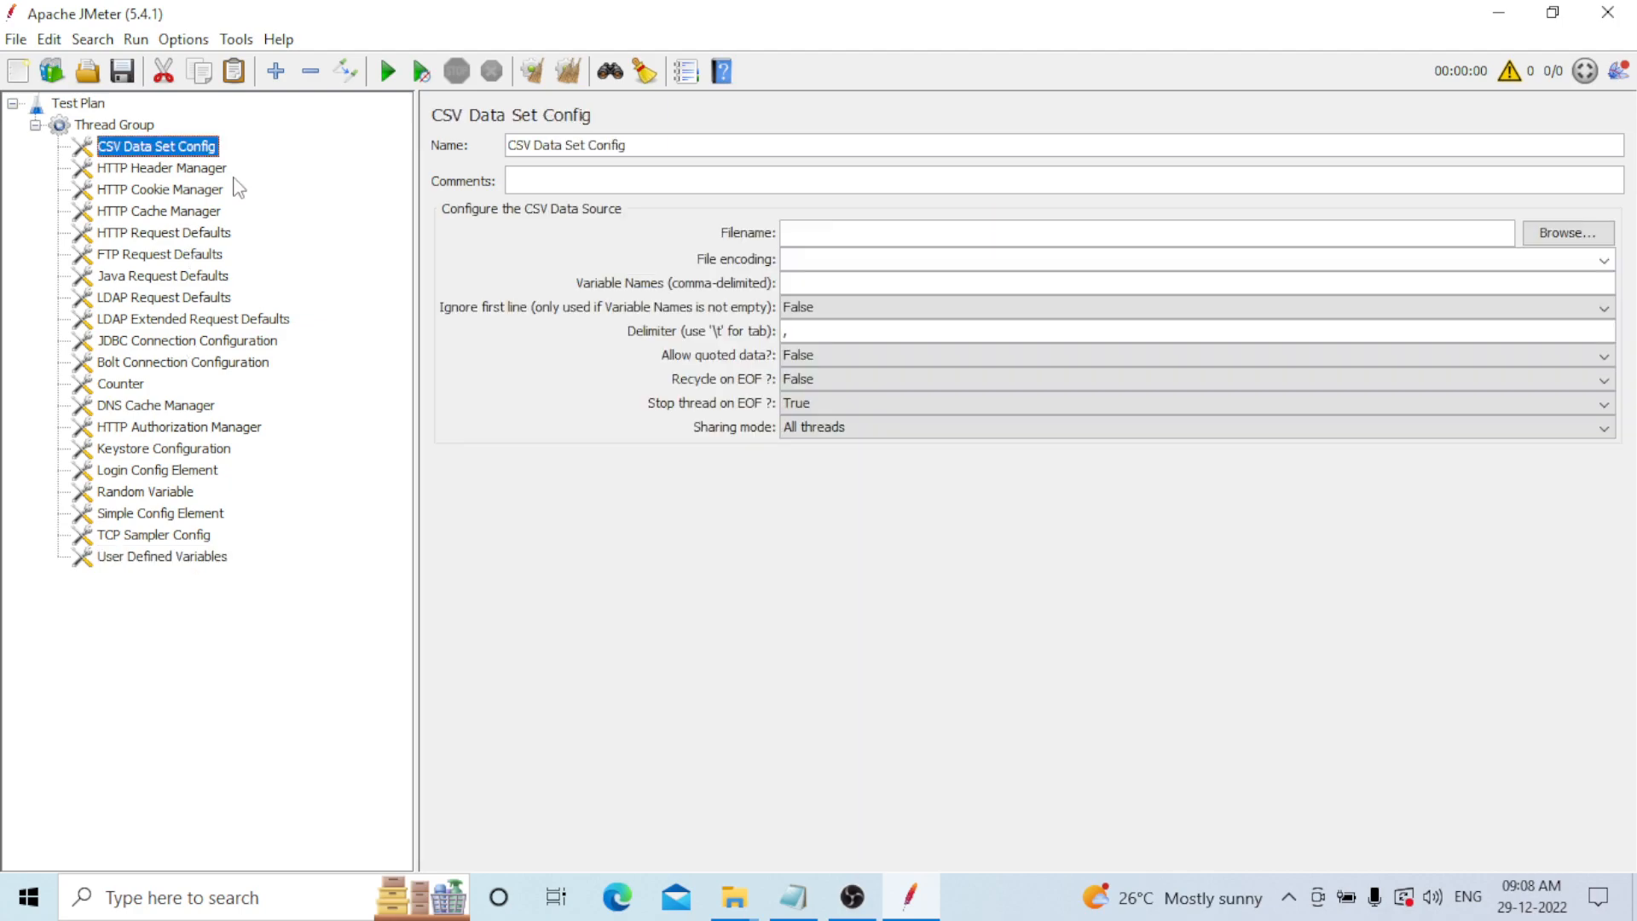
- Review the settings of the added config elements, from HTTP Header Manager through JDBC, Counter, Keystore and Login Config to User Defined Variables
{"action": "left_click", "coordinate": [192, 169]}
{"action": "left_click", "coordinate": [189, 191]}
{"action": "left_click", "coordinate": [189, 213]}
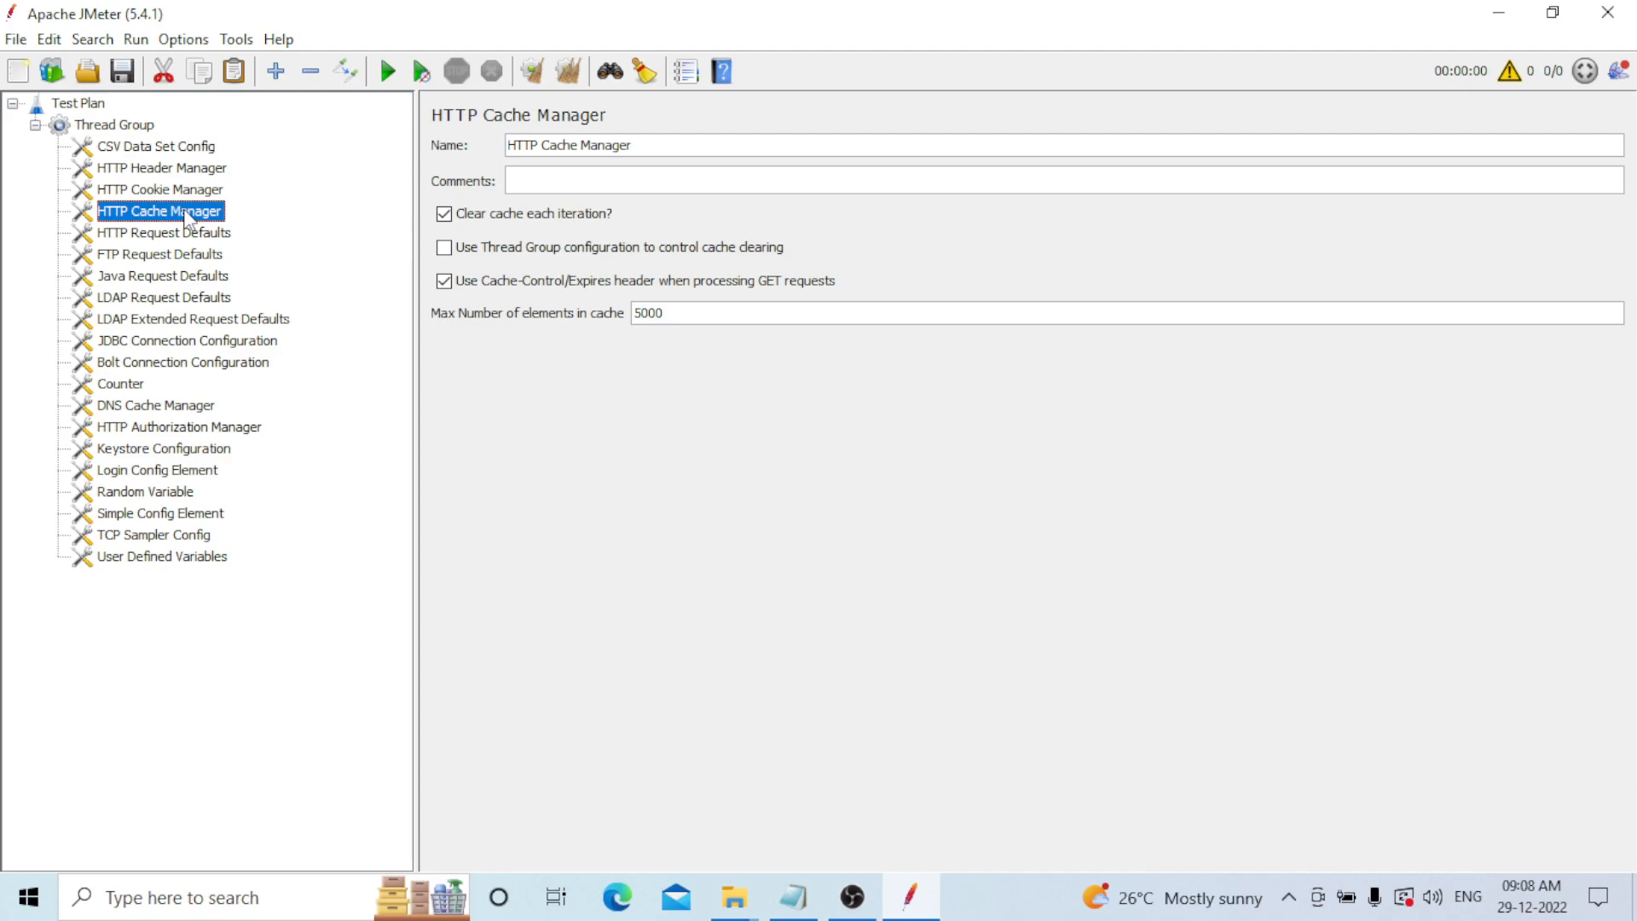
{"action": "left_click", "coordinate": [143, 342]}
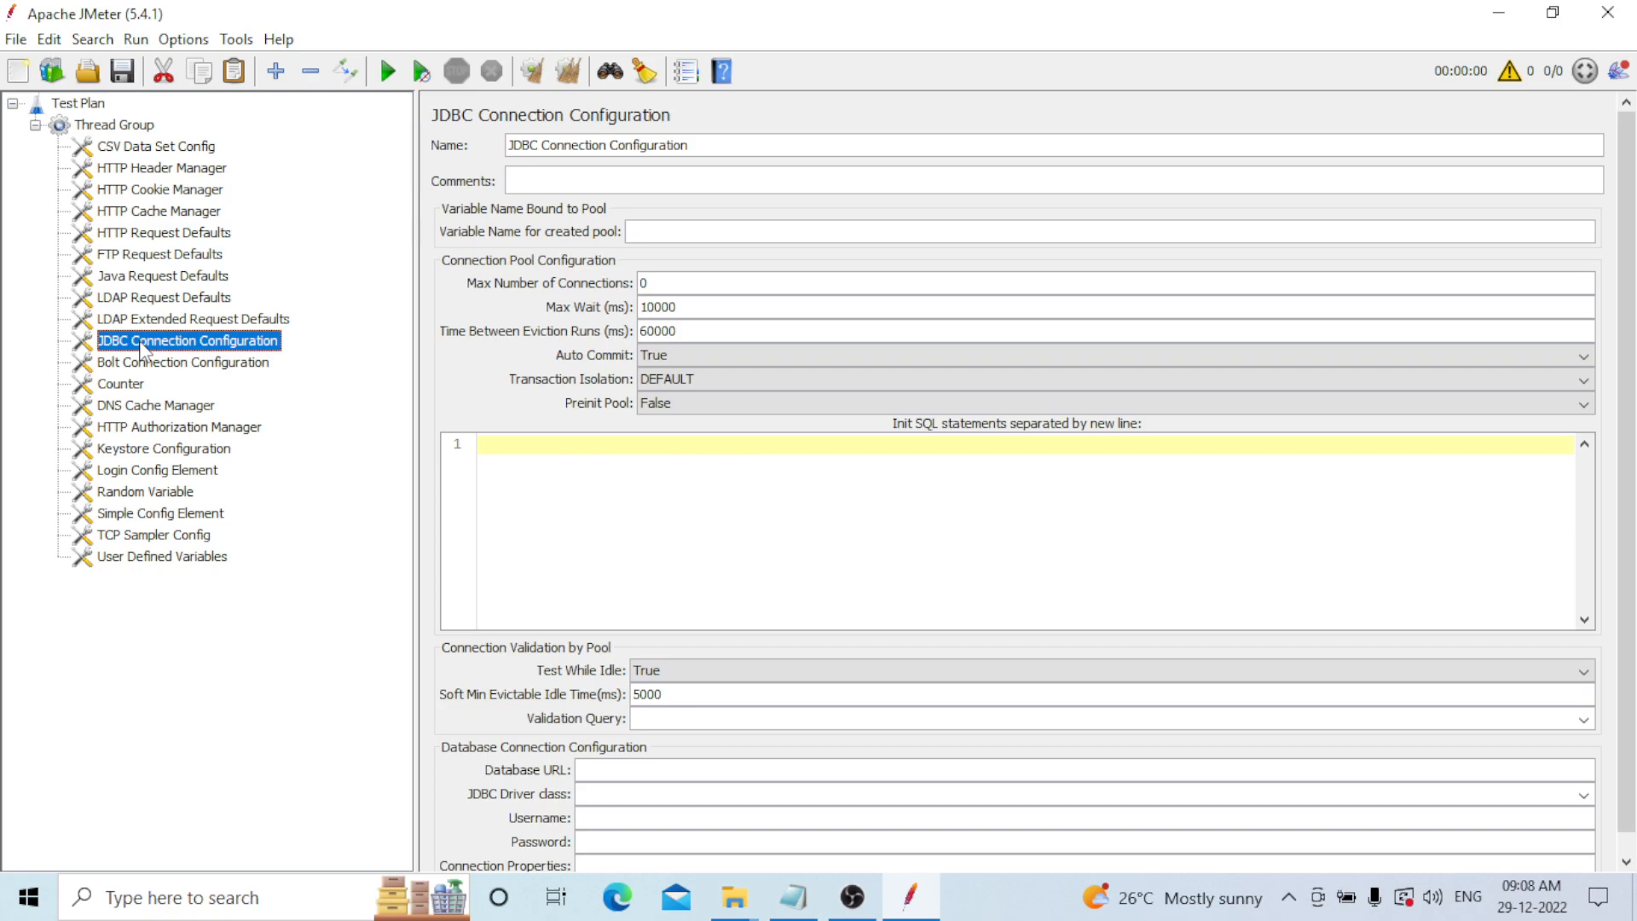
{"action": "left_click", "coordinate": [120, 387]}
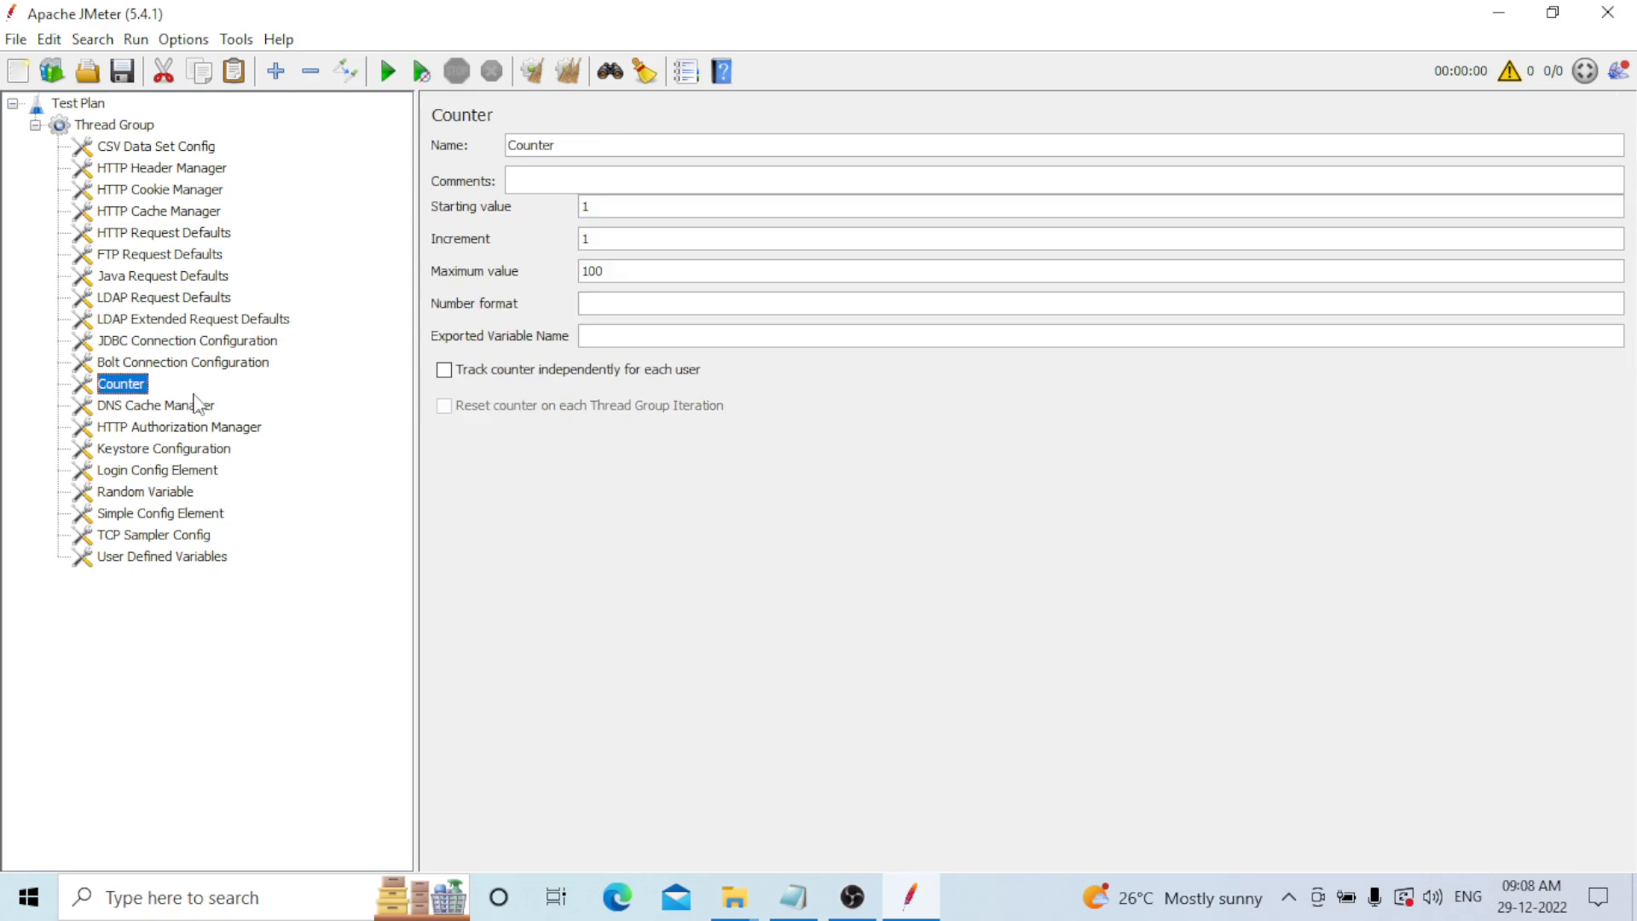
{"action": "left_click", "coordinate": [183, 427]}
{"action": "left_click", "coordinate": [173, 450]}
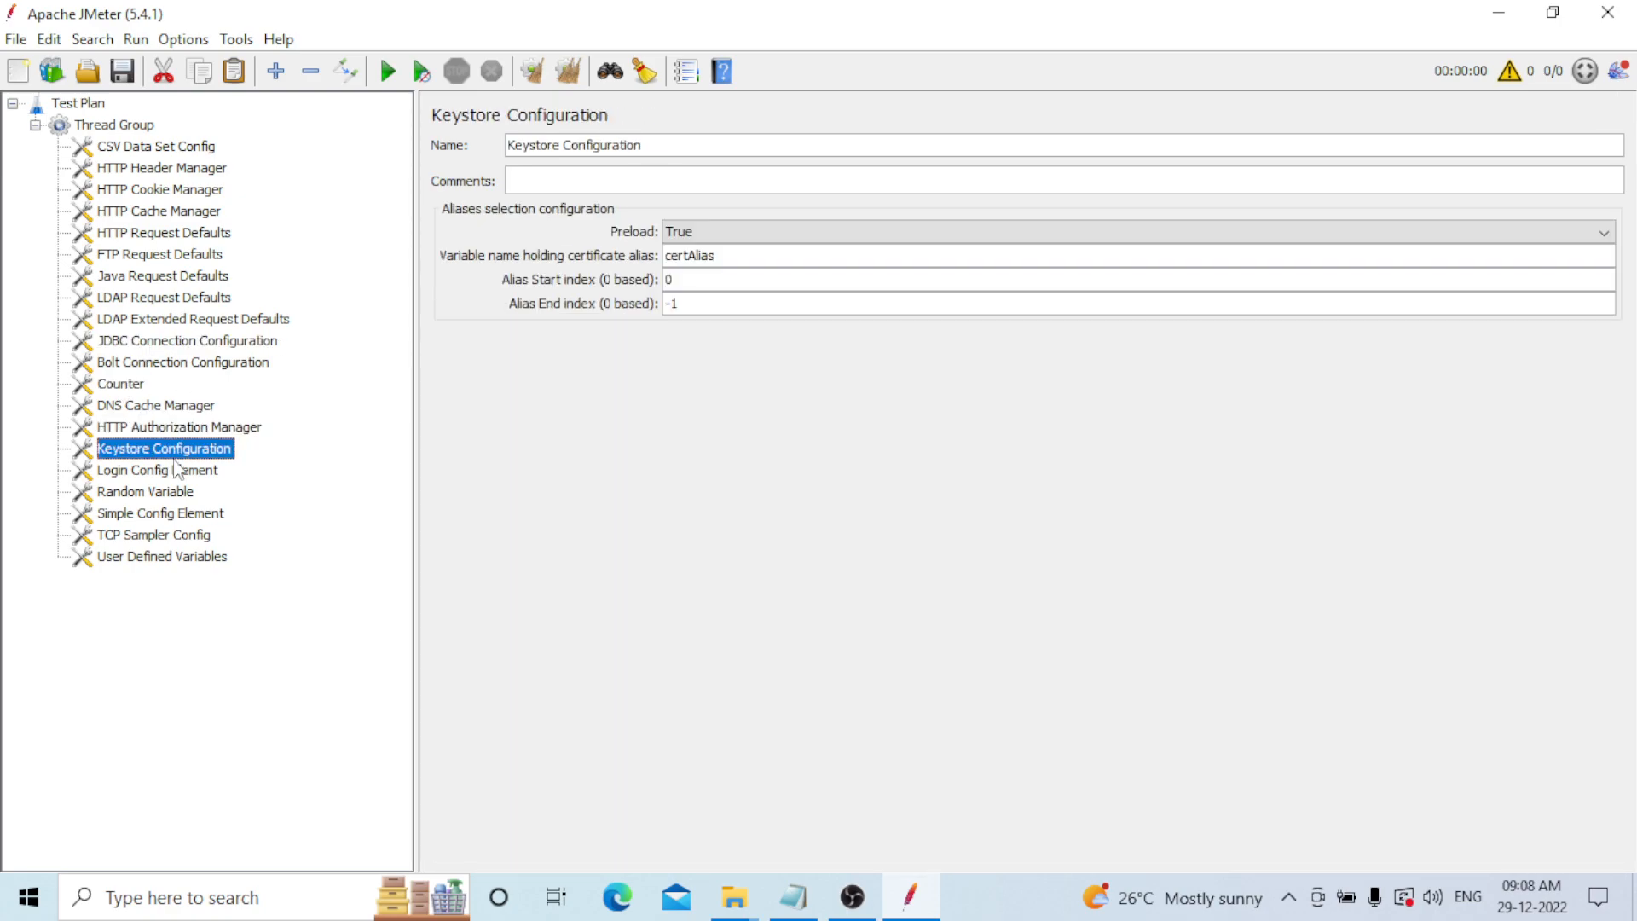
{"action": "left_click", "coordinate": [170, 471]}
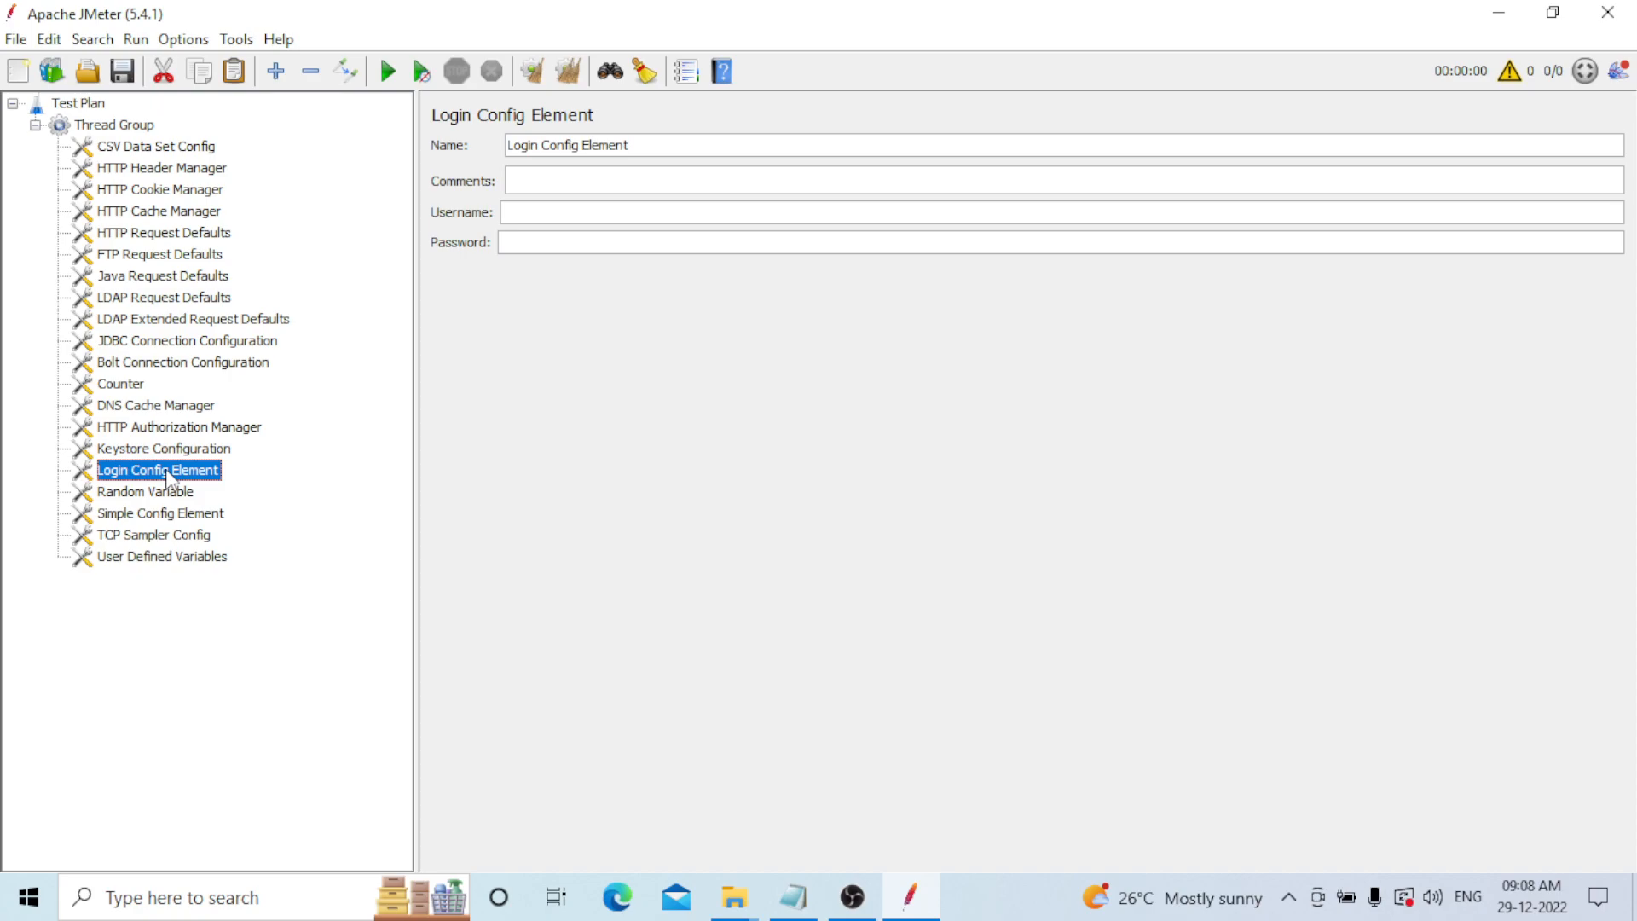
{"action": "left_click", "coordinate": [145, 557]}
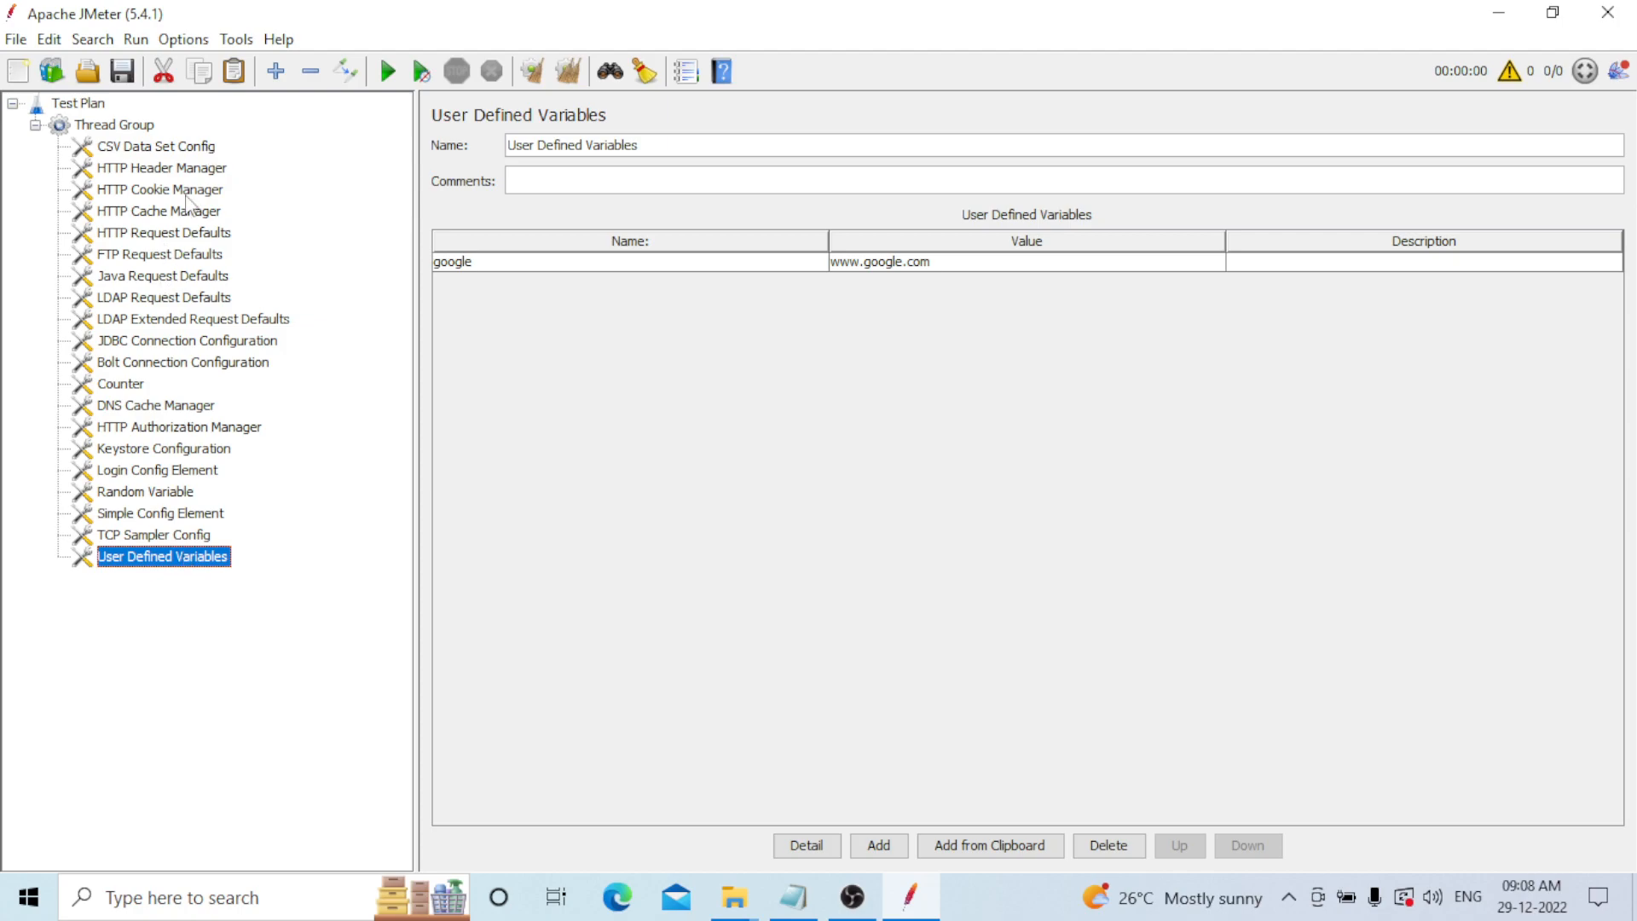
- Look again at the HTTP Header, Cookie and Cache Managers, then the FTP and Java Request Defaults settings
{"action": "left_click", "coordinate": [193, 169]}
{"action": "left_click", "coordinate": [187, 189]}
{"action": "left_click", "coordinate": [180, 212]}
{"action": "left_click", "coordinate": [176, 255]}
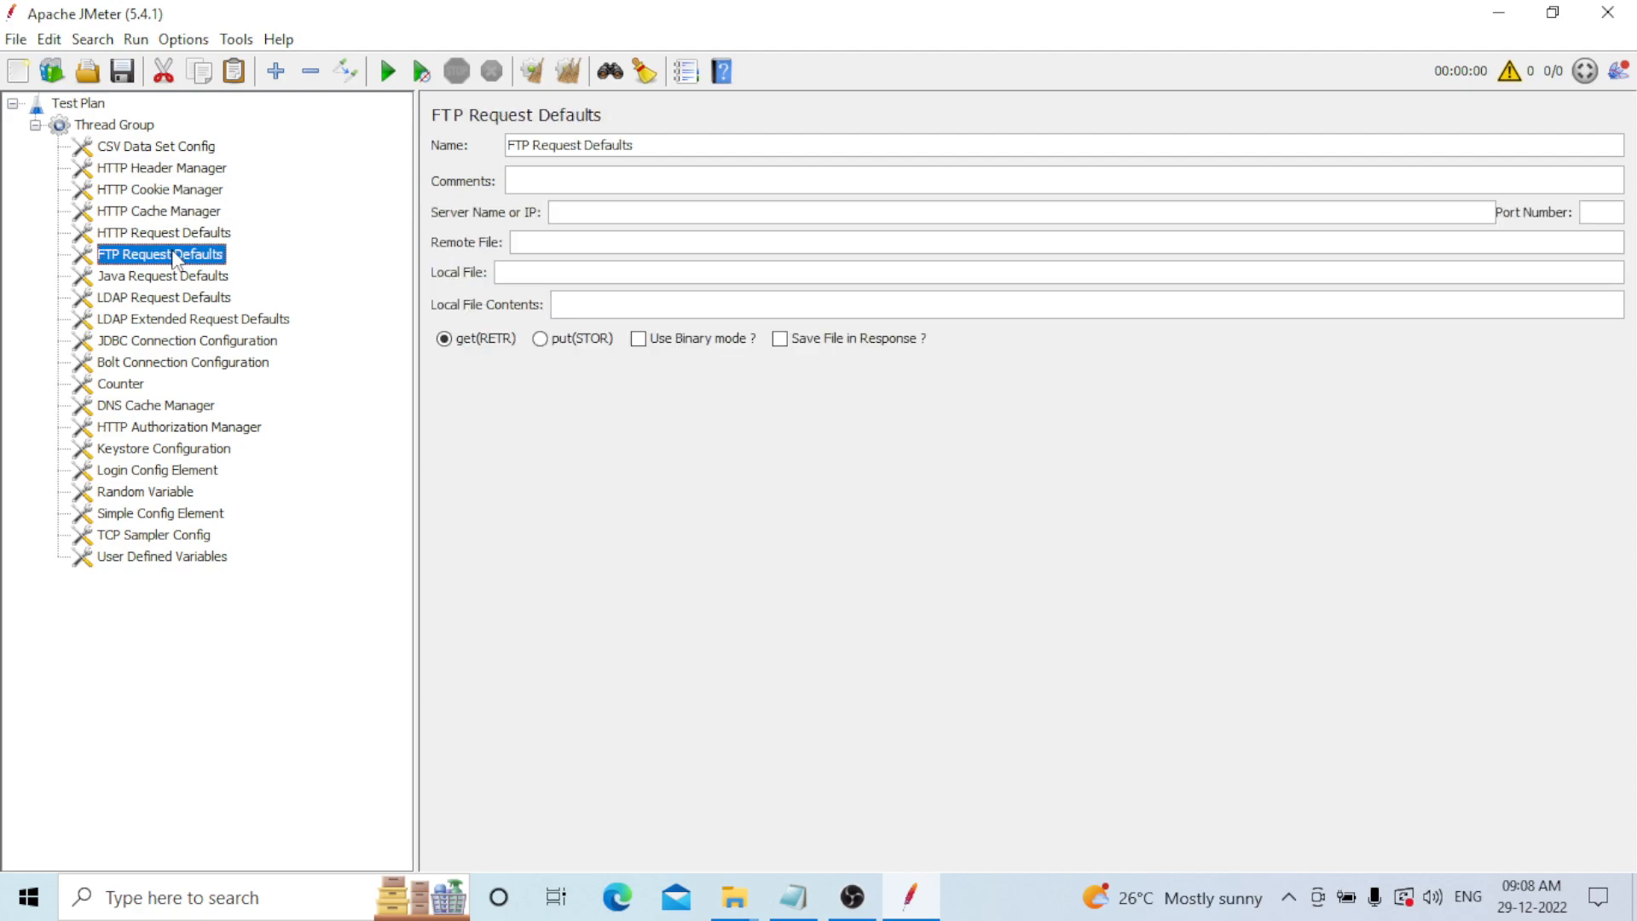
{"action": "left_click", "coordinate": [181, 278]}
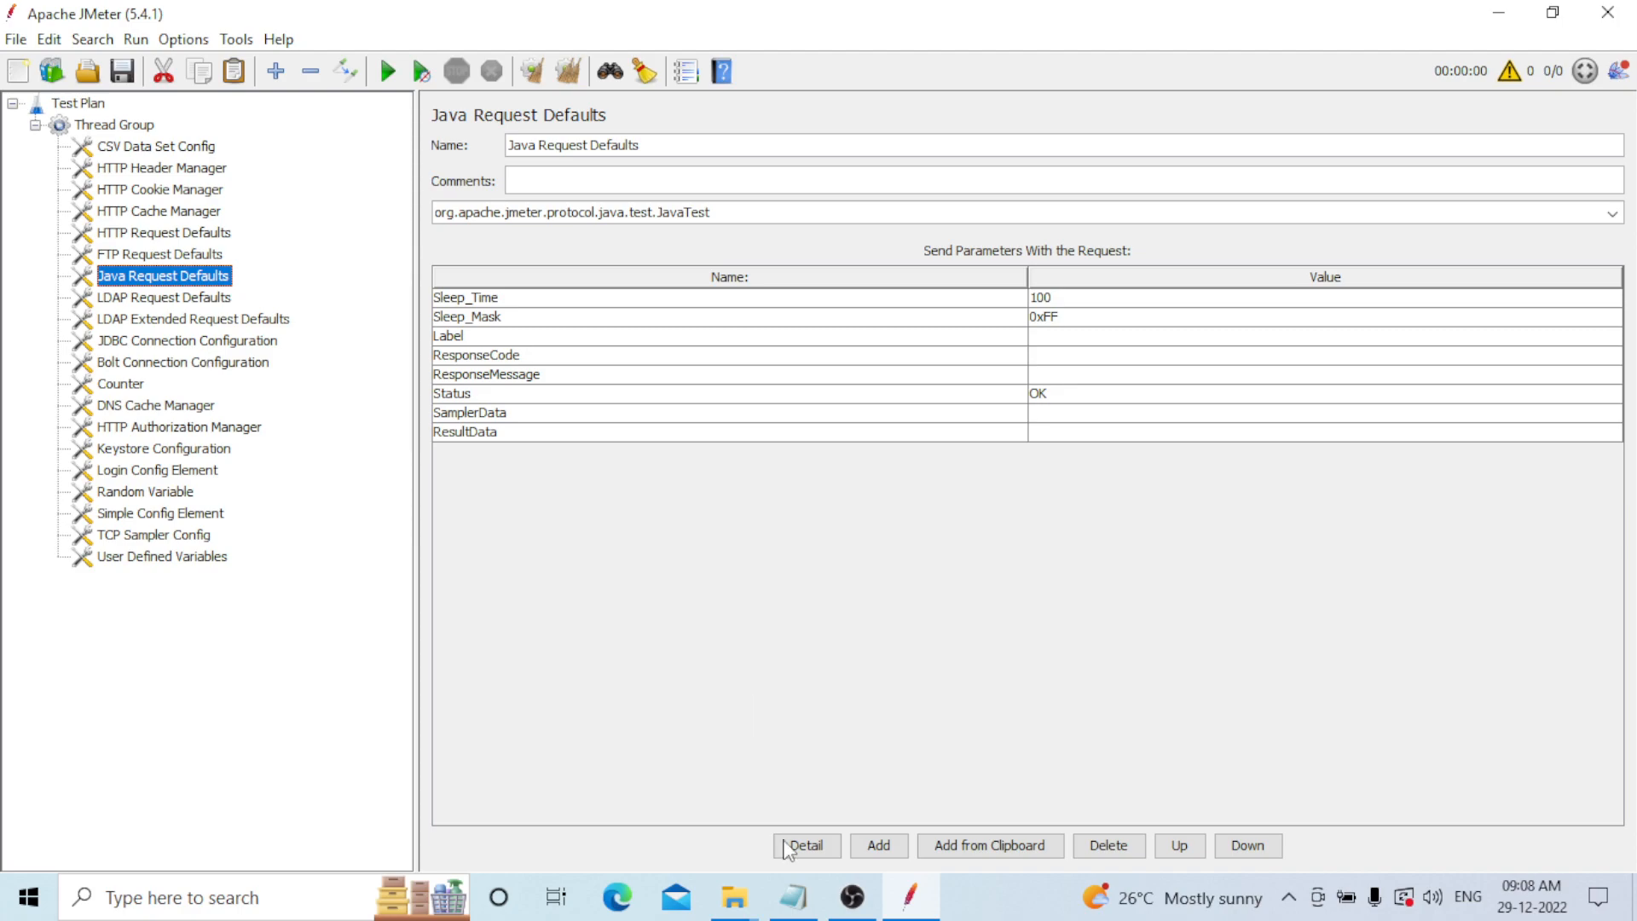
- Switch to the Config notes in Notepad and review the full list of config elements
{"action": "key", "text": "alt+Tab"}
{"action": "scroll", "coordinate": [334, 522], "scroll_direction": "down", "scroll_amount": 3}
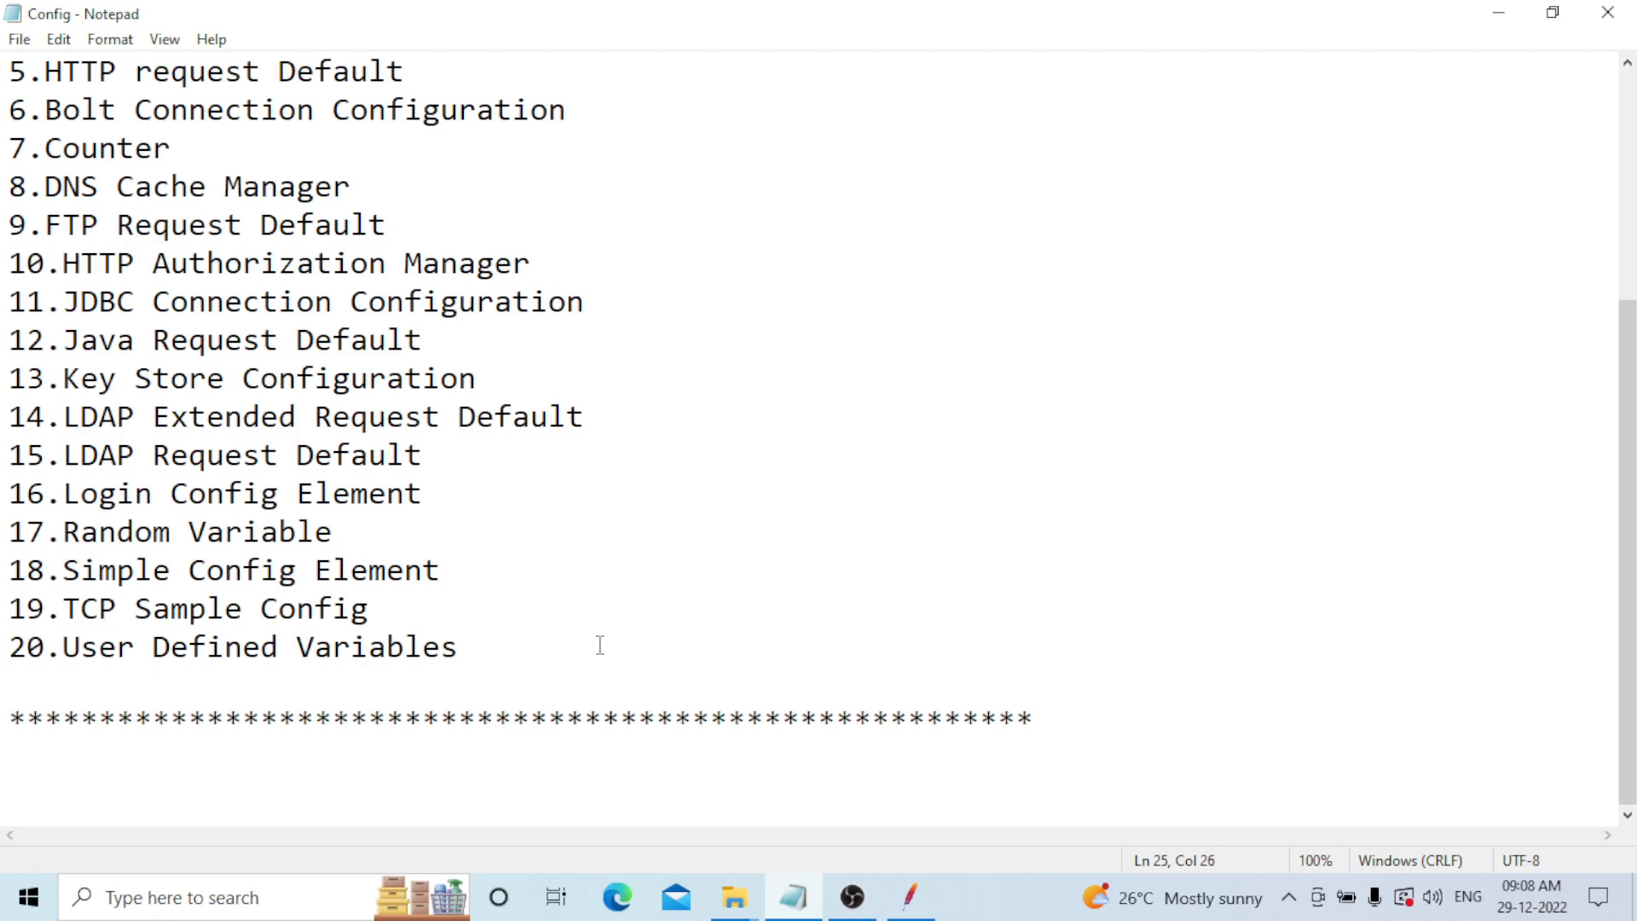
{"action": "scroll", "coordinate": [600, 646], "scroll_direction": "up", "scroll_amount": 2}
{"action": "scroll", "coordinate": [600, 645], "scroll_direction": "up", "scroll_amount": 1}
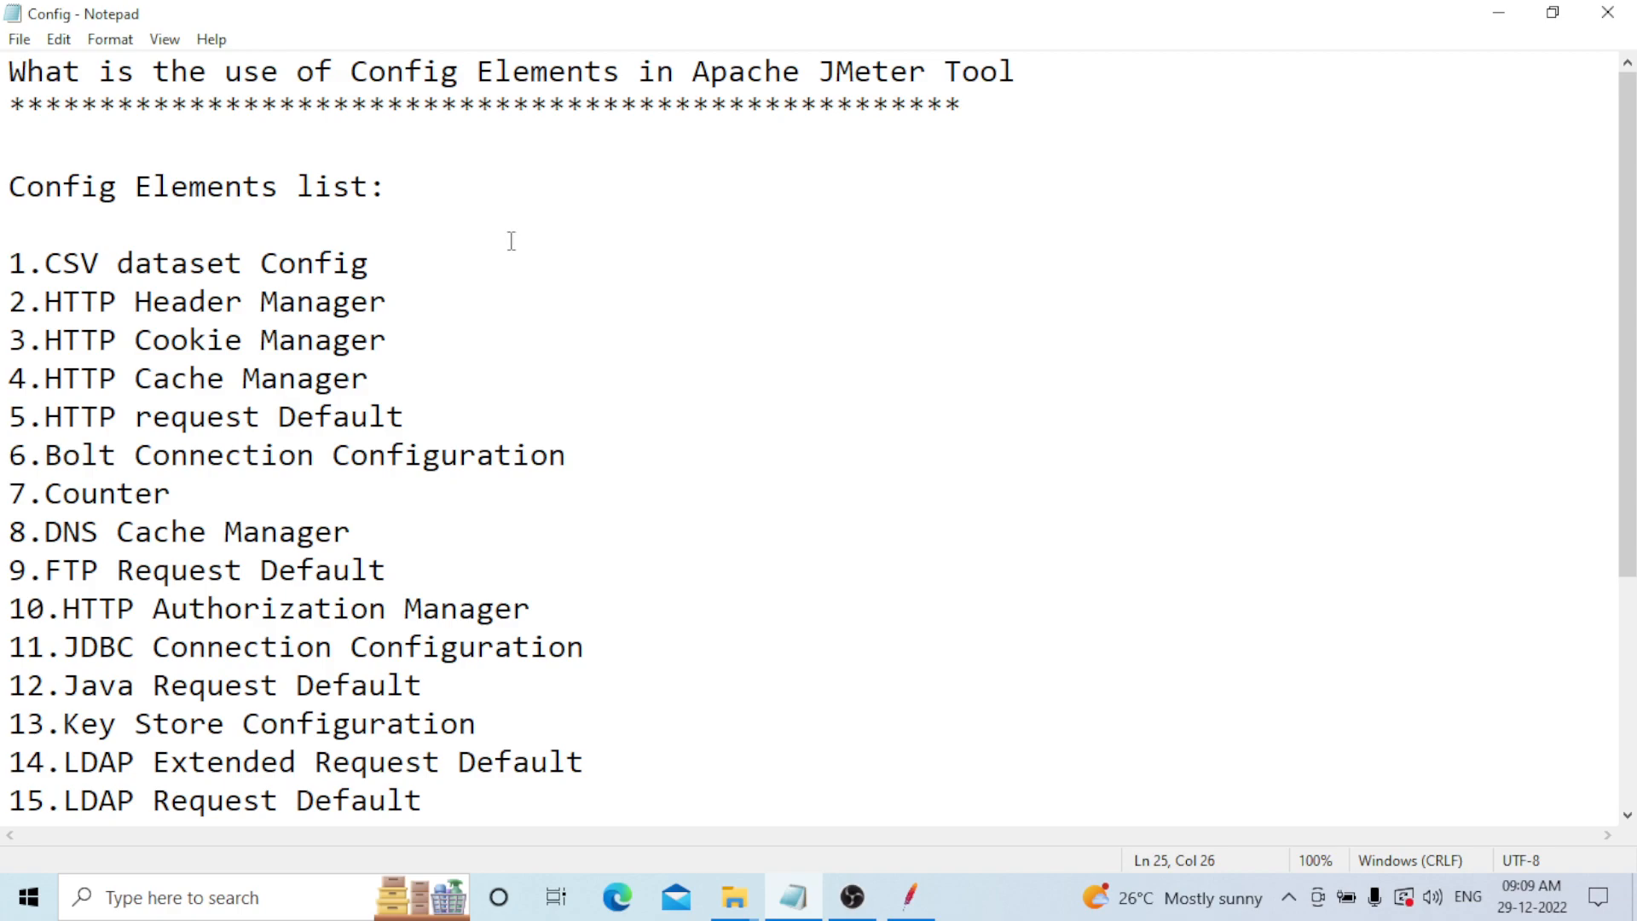
{"action": "left_click", "coordinate": [864, 916]}
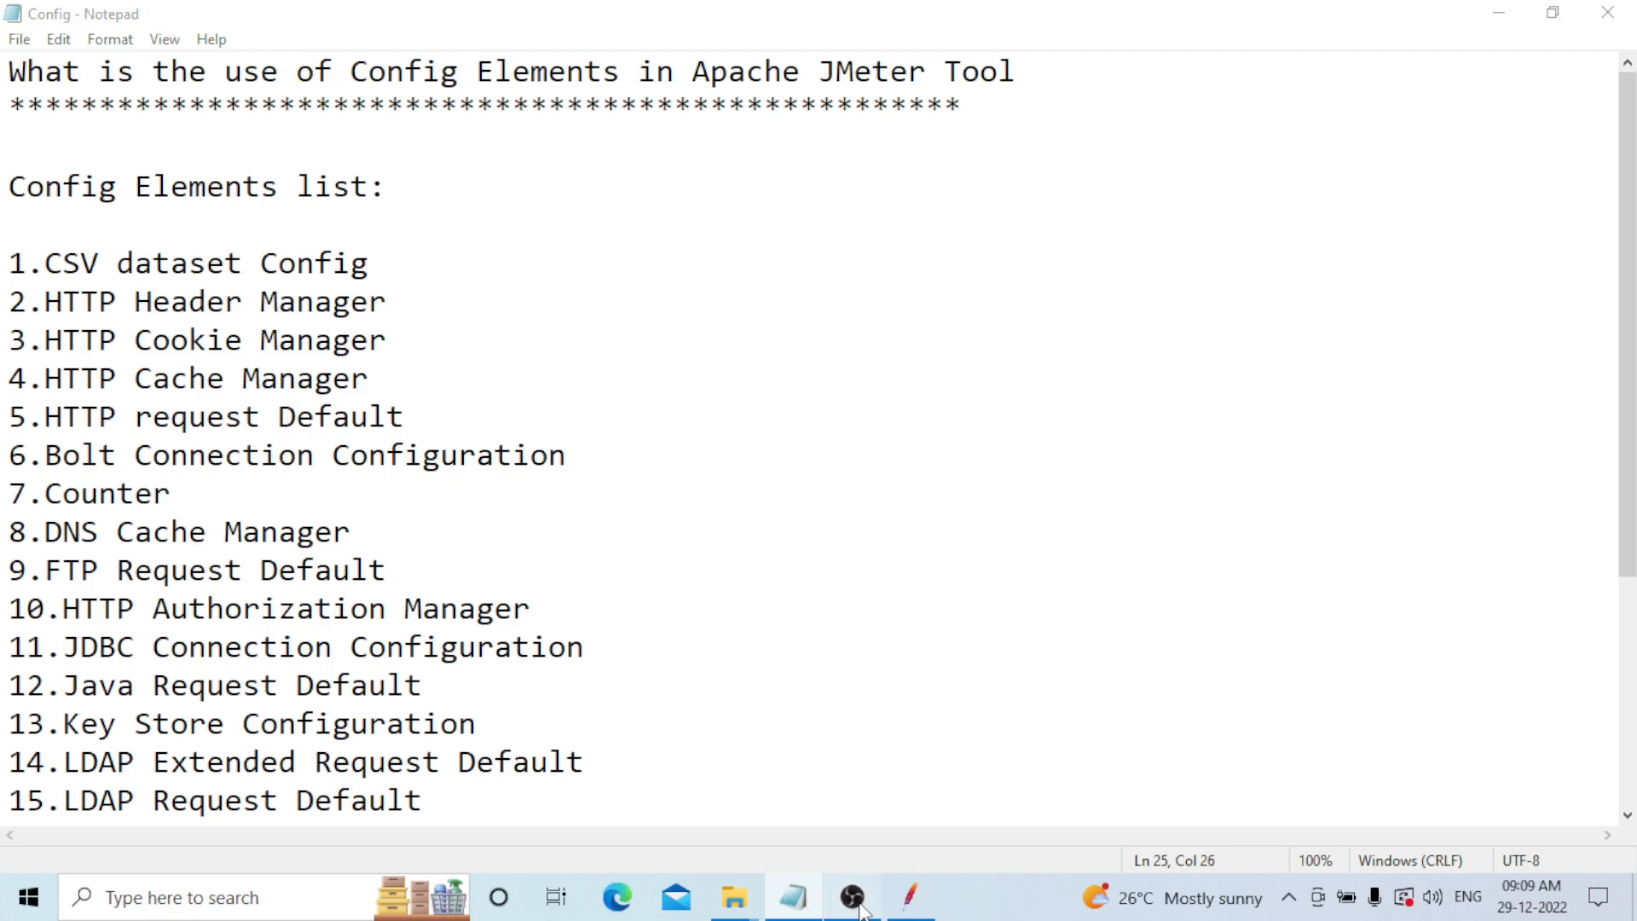